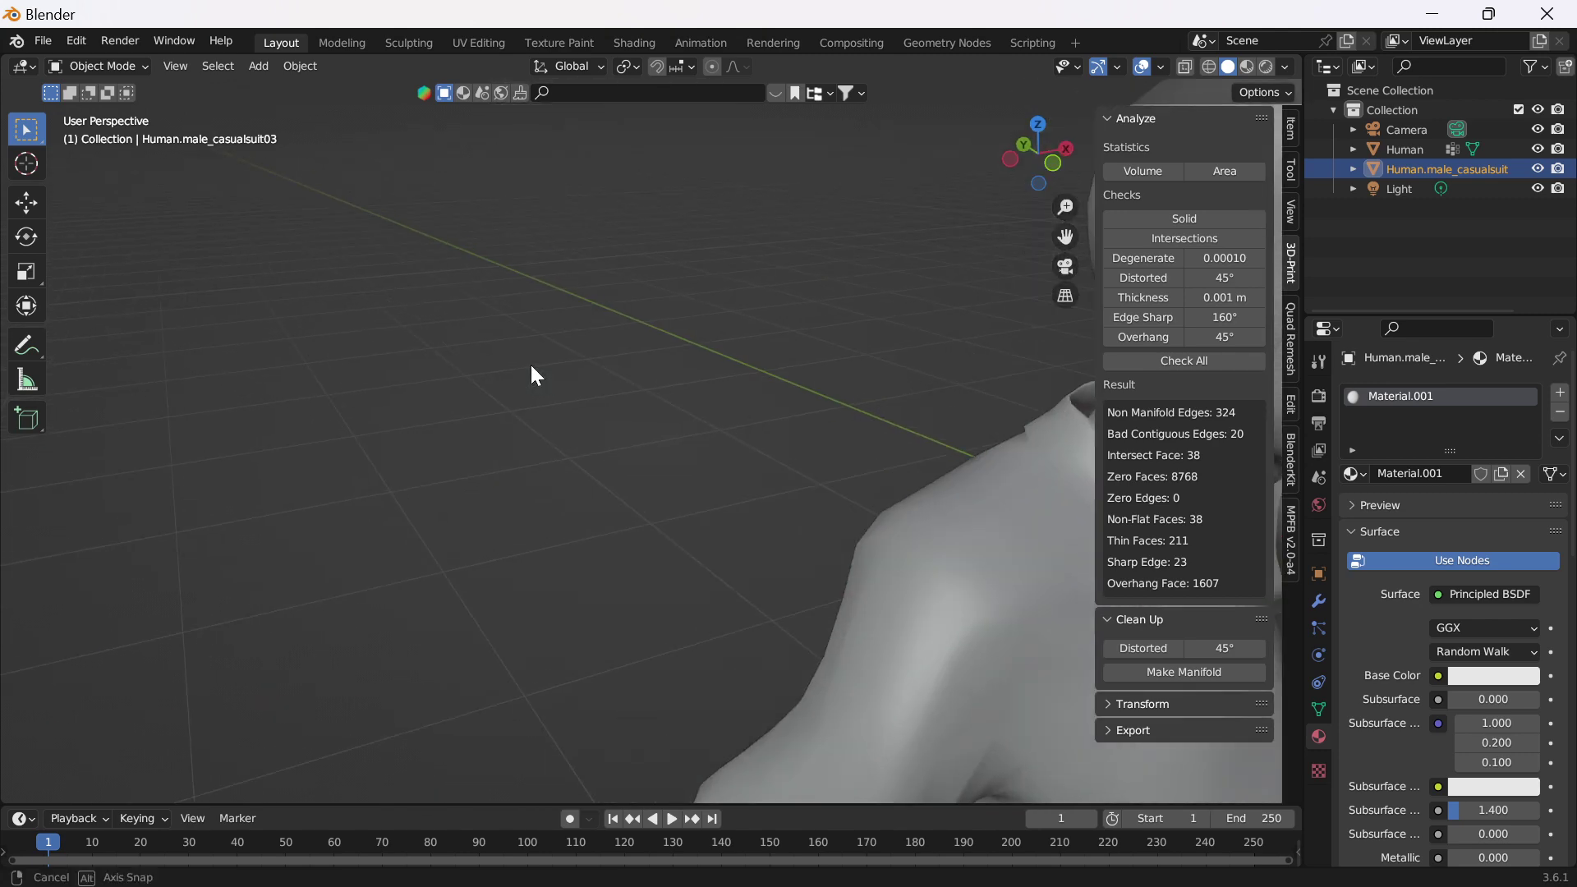
Step: Switch to MakeHuman, examine the suited character from several angles, and return to Blender
mouse_move(772, 882)
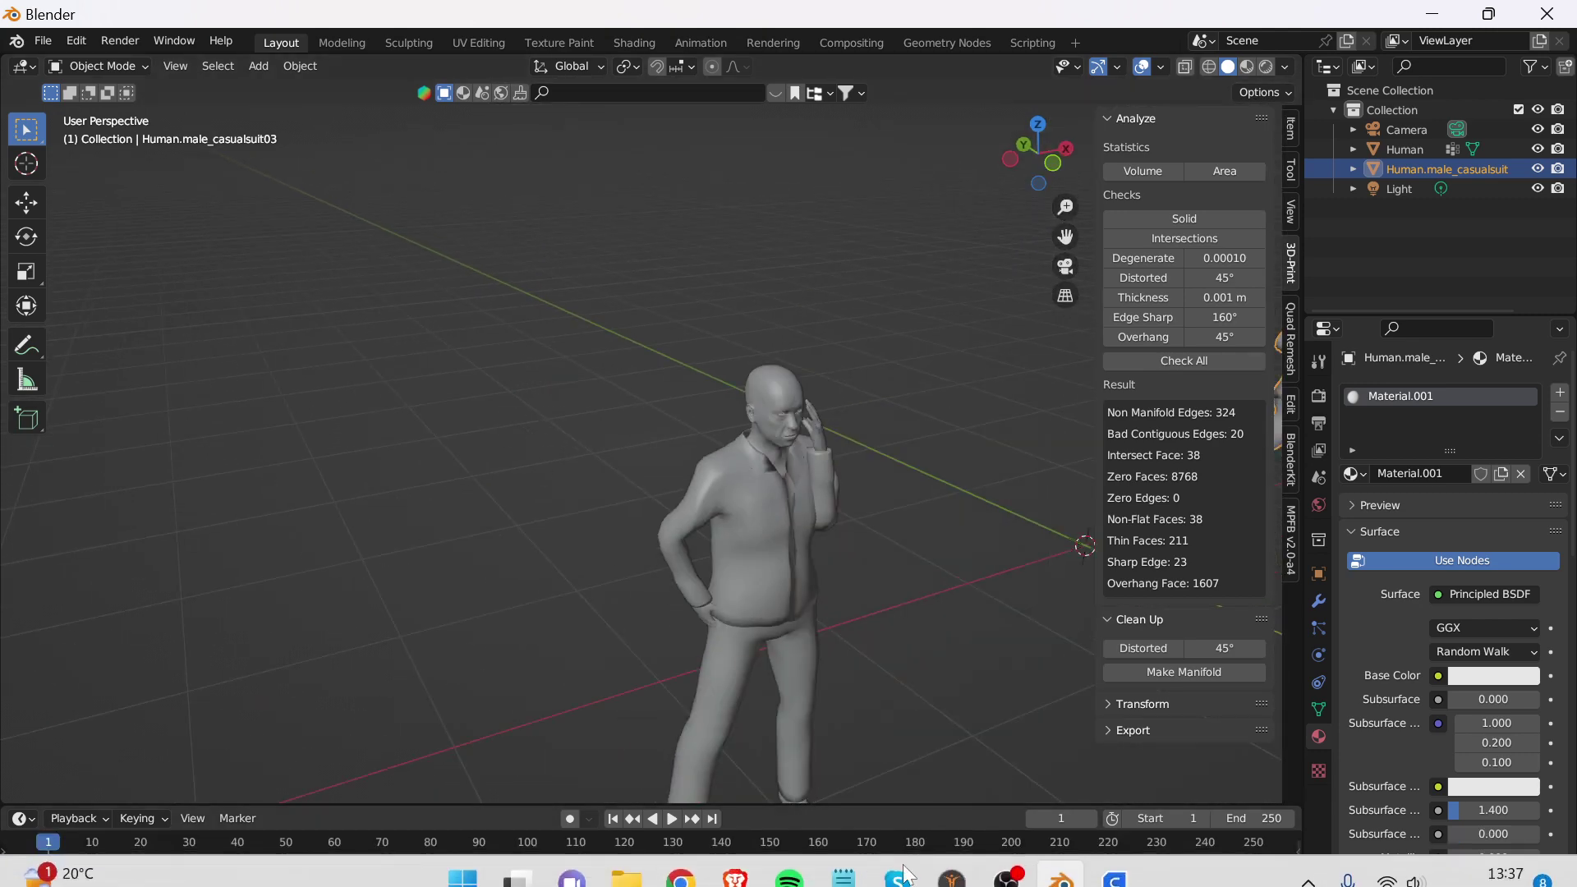
left_click(946, 869)
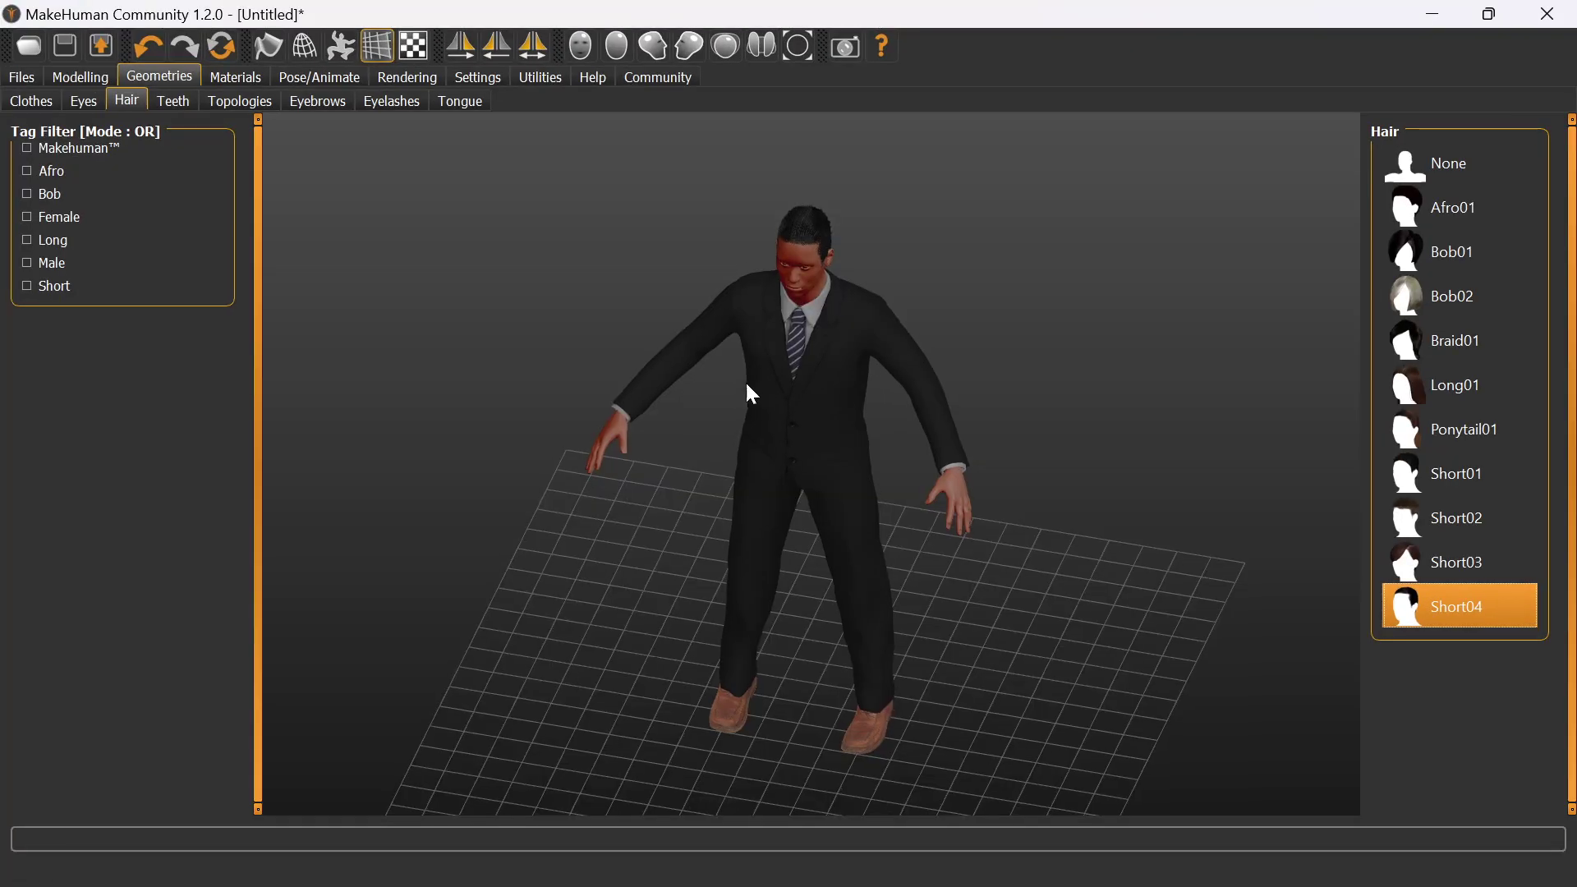
left_click_drag(696, 373, 662, 309)
scroll(662, 310, "down", 5)
scroll(697, 461, "up", 5)
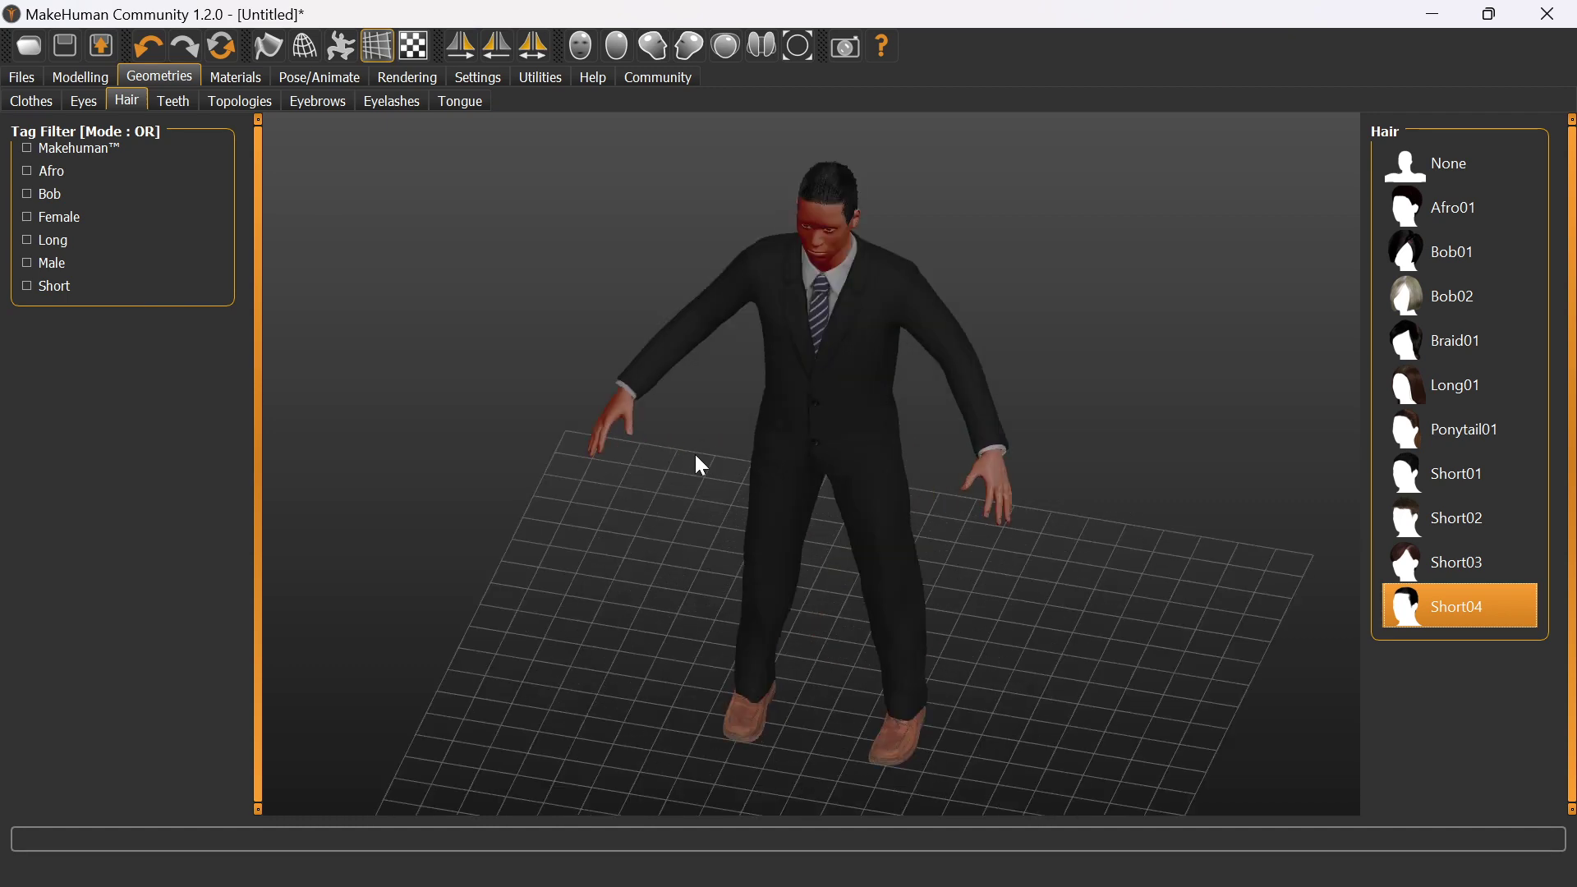
left_click_drag(698, 461, 750, 398)
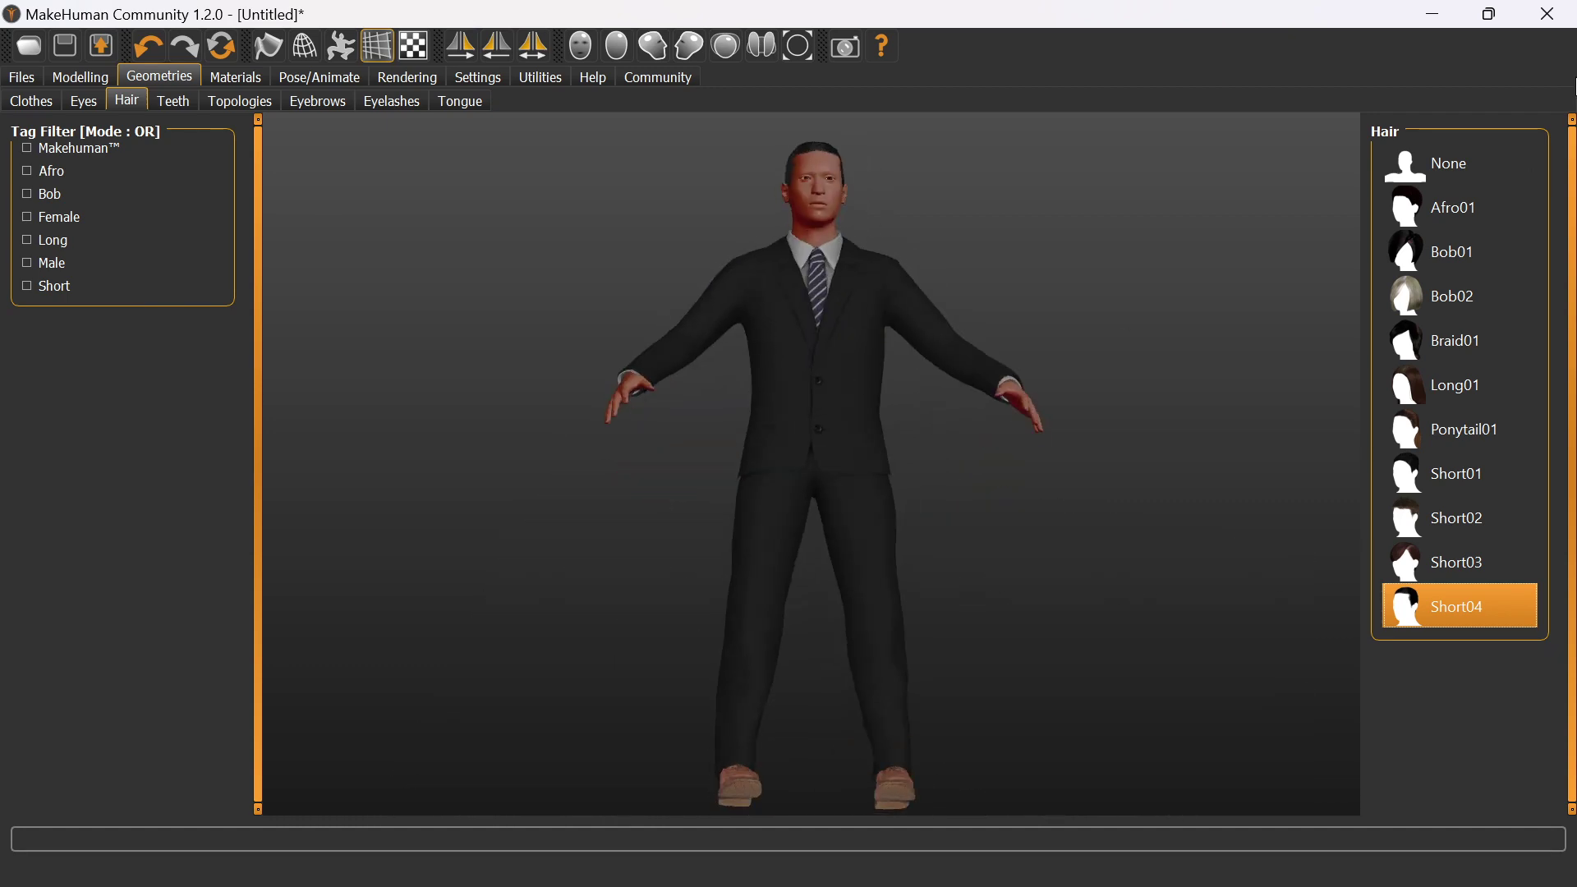
left_click(1439, 17)
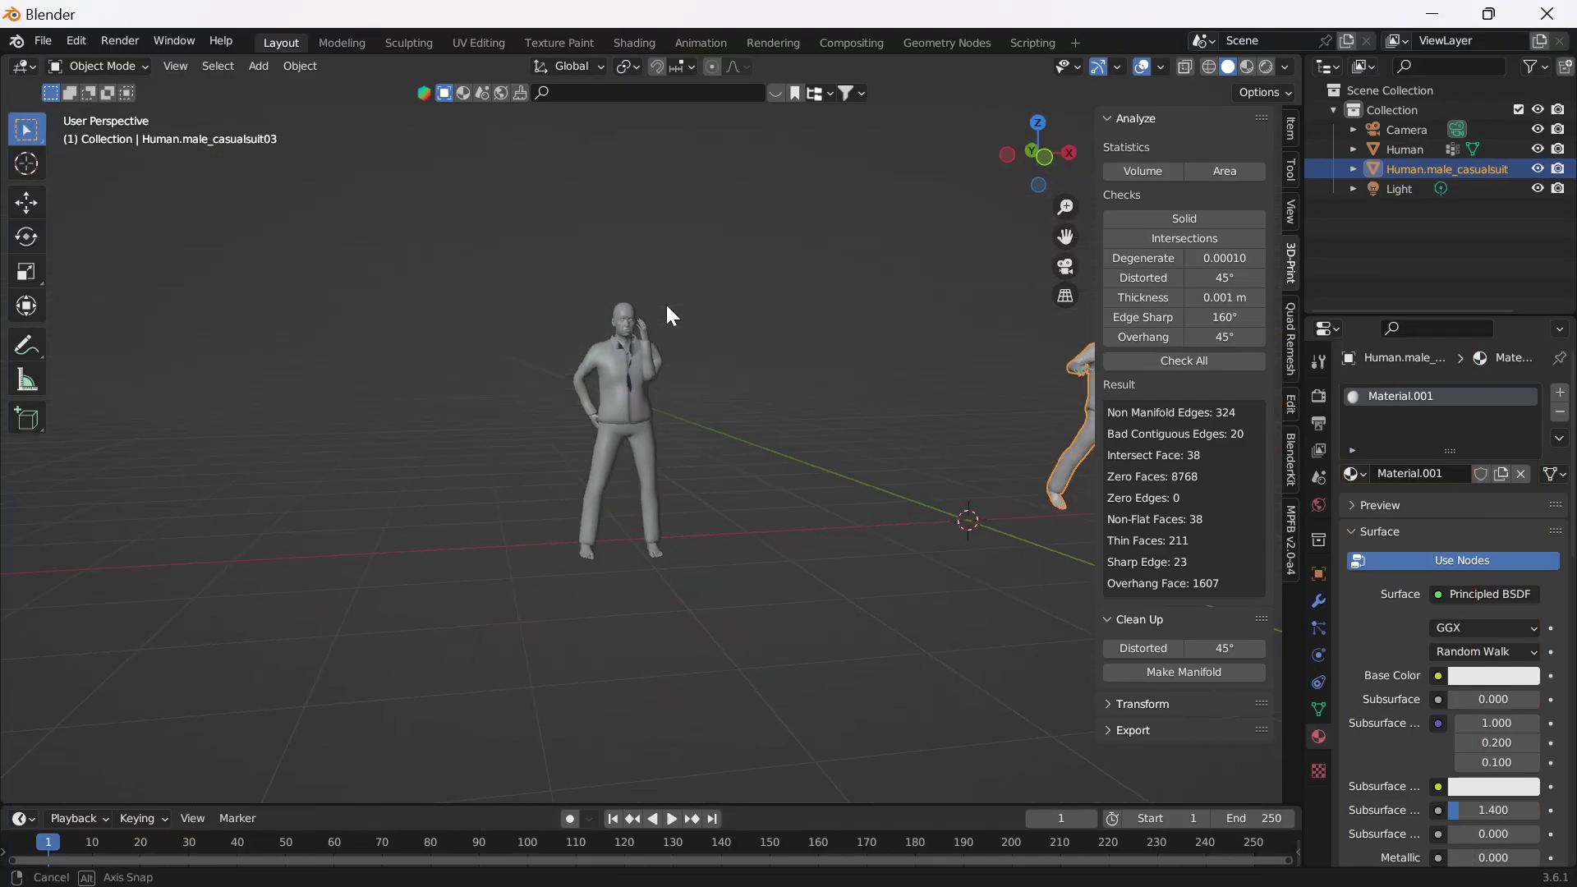
Step: Delete both clothed human figures from the scene, leaving the camera and light
key("n")
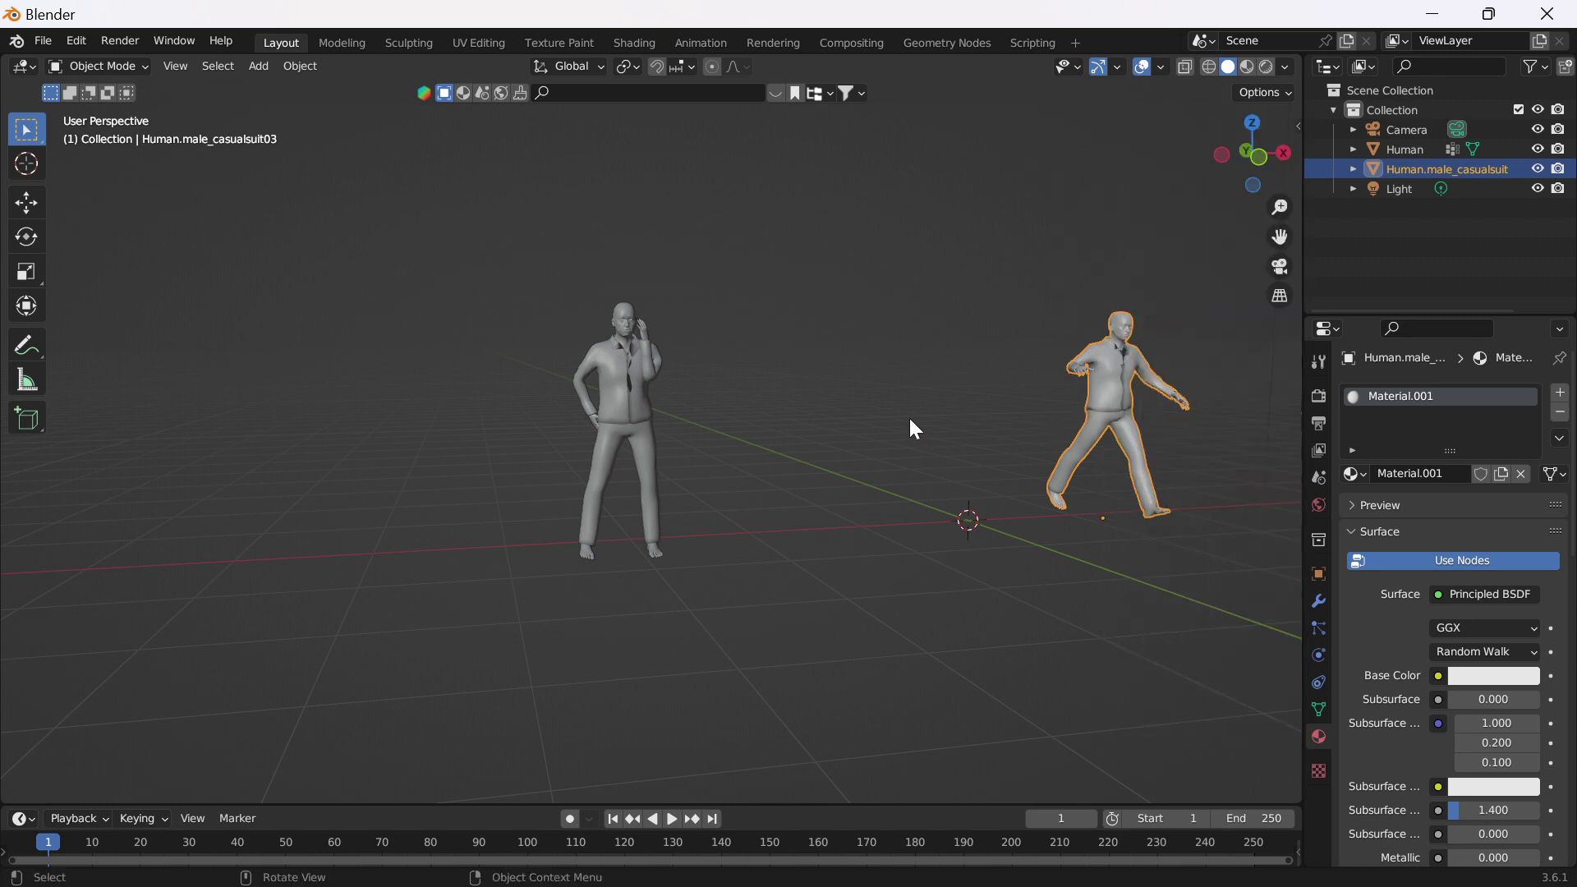
mouse_move(762, 409)
middle_mouse_down()
mouse_move(715, 415)
mouse_move(753, 387)
middle_mouse_up()
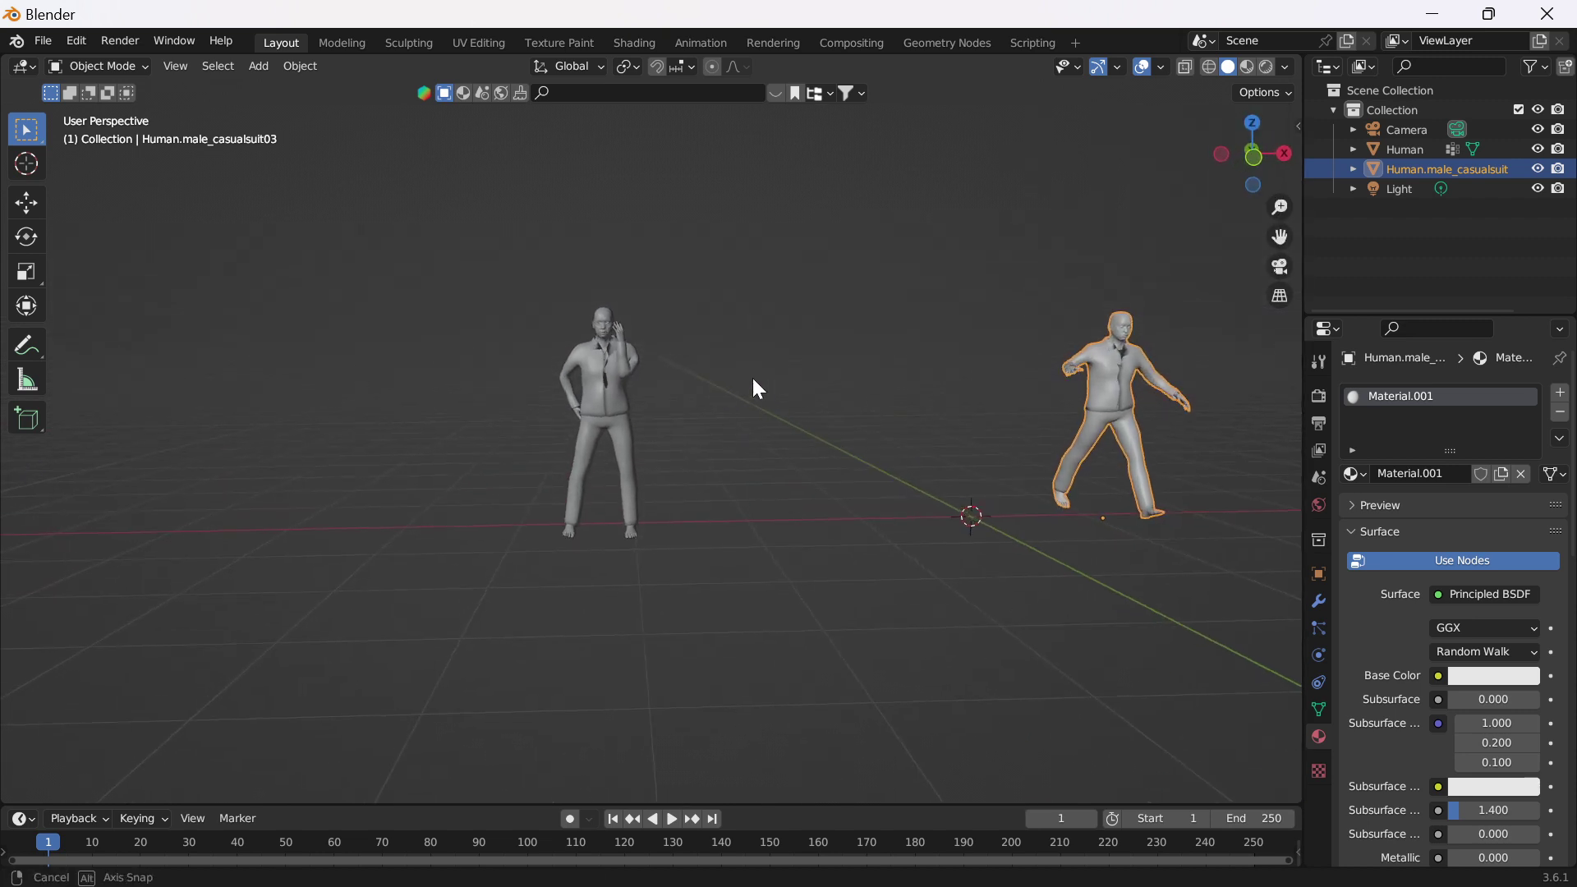
left_click(580, 370)
key("x")
left_click(579, 371)
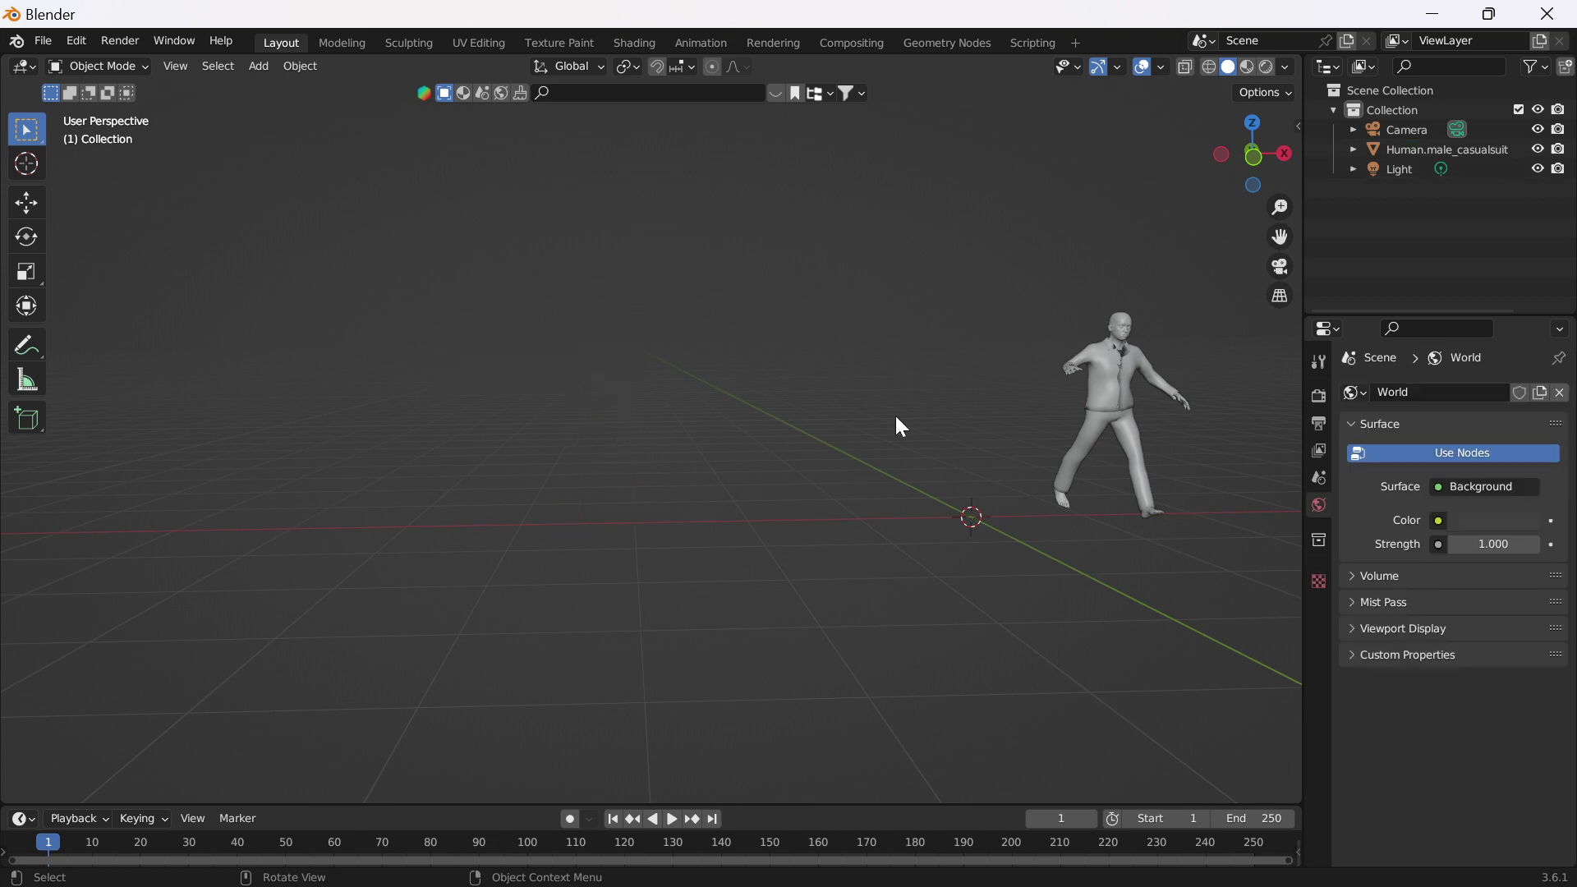
left_click(1169, 410)
key("x")
left_click(1169, 413)
key("n")
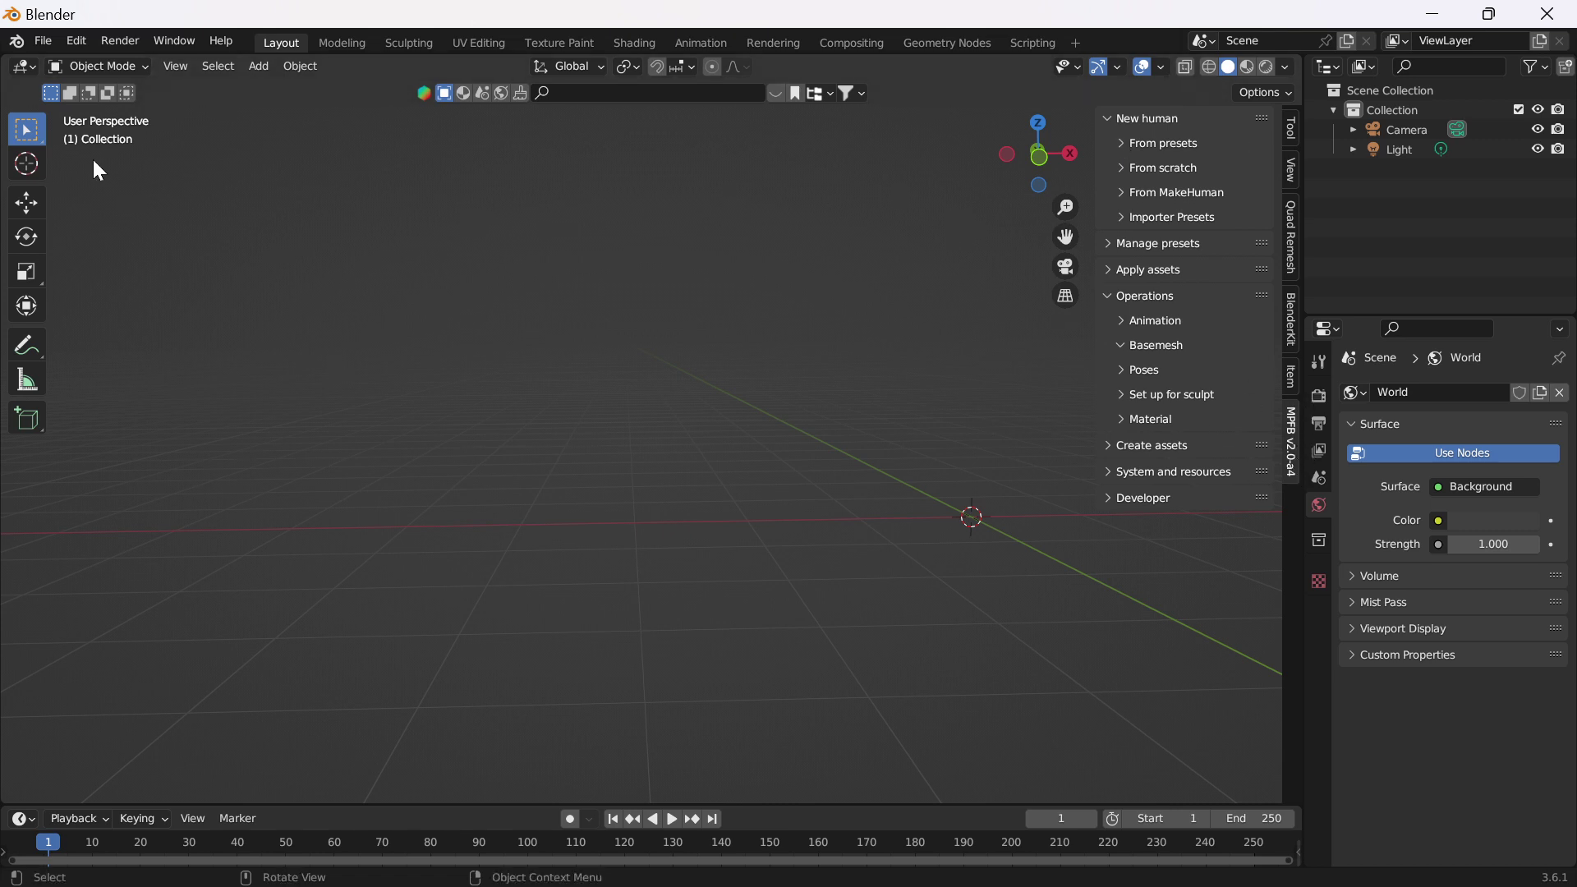
Step: Search the add-on preferences for "MPF" to check the MakeHuman add-on, and restore the 3D viewport
left_click(27, 72)
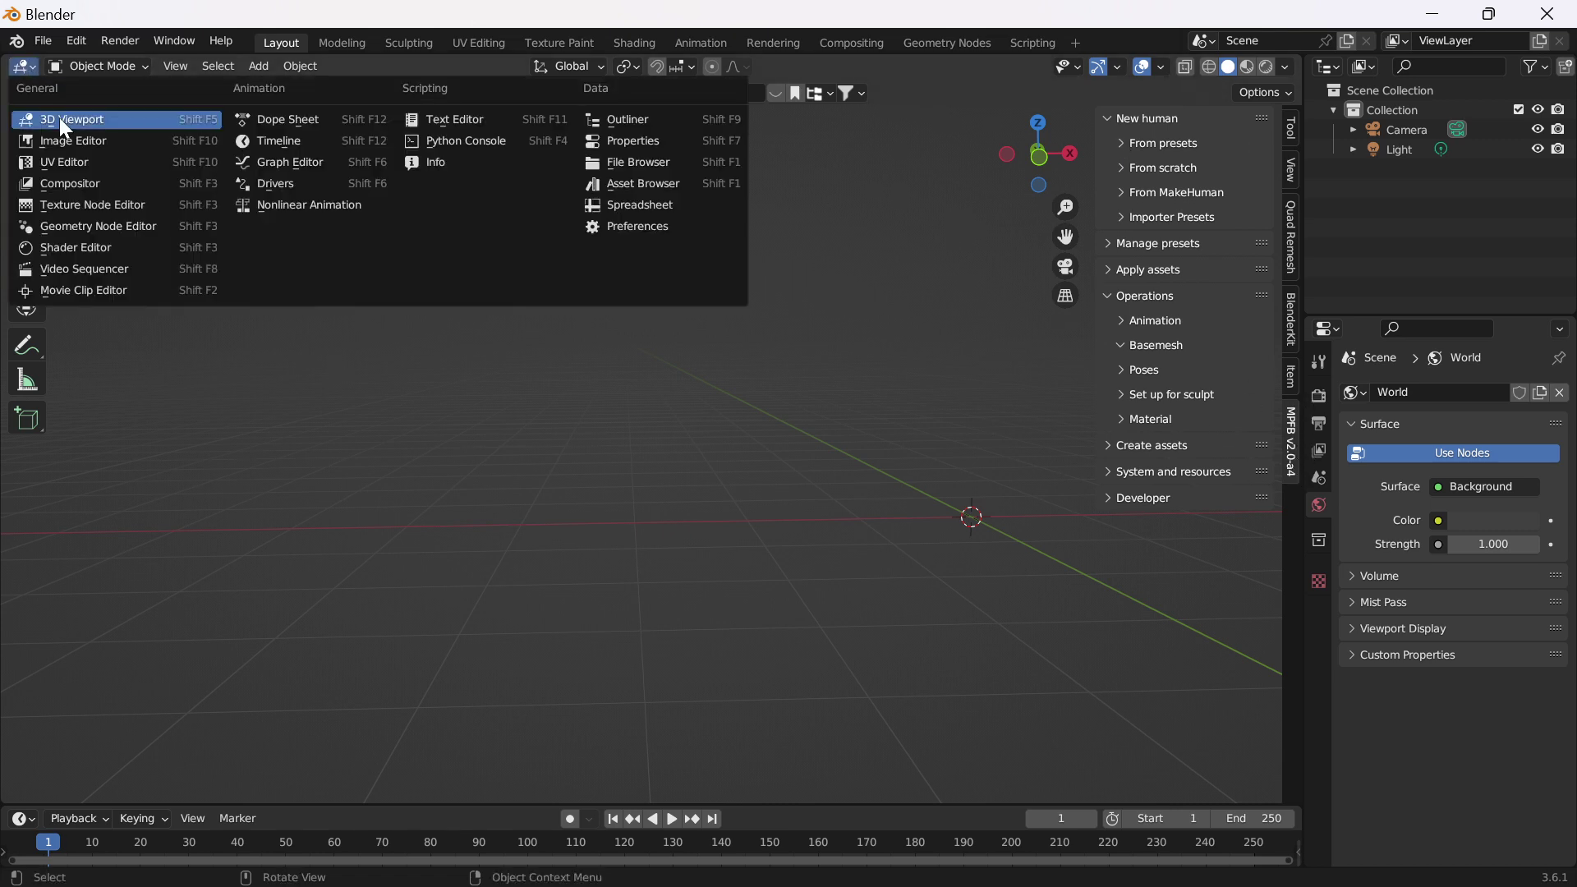
left_click(610, 231)
left_click(998, 120)
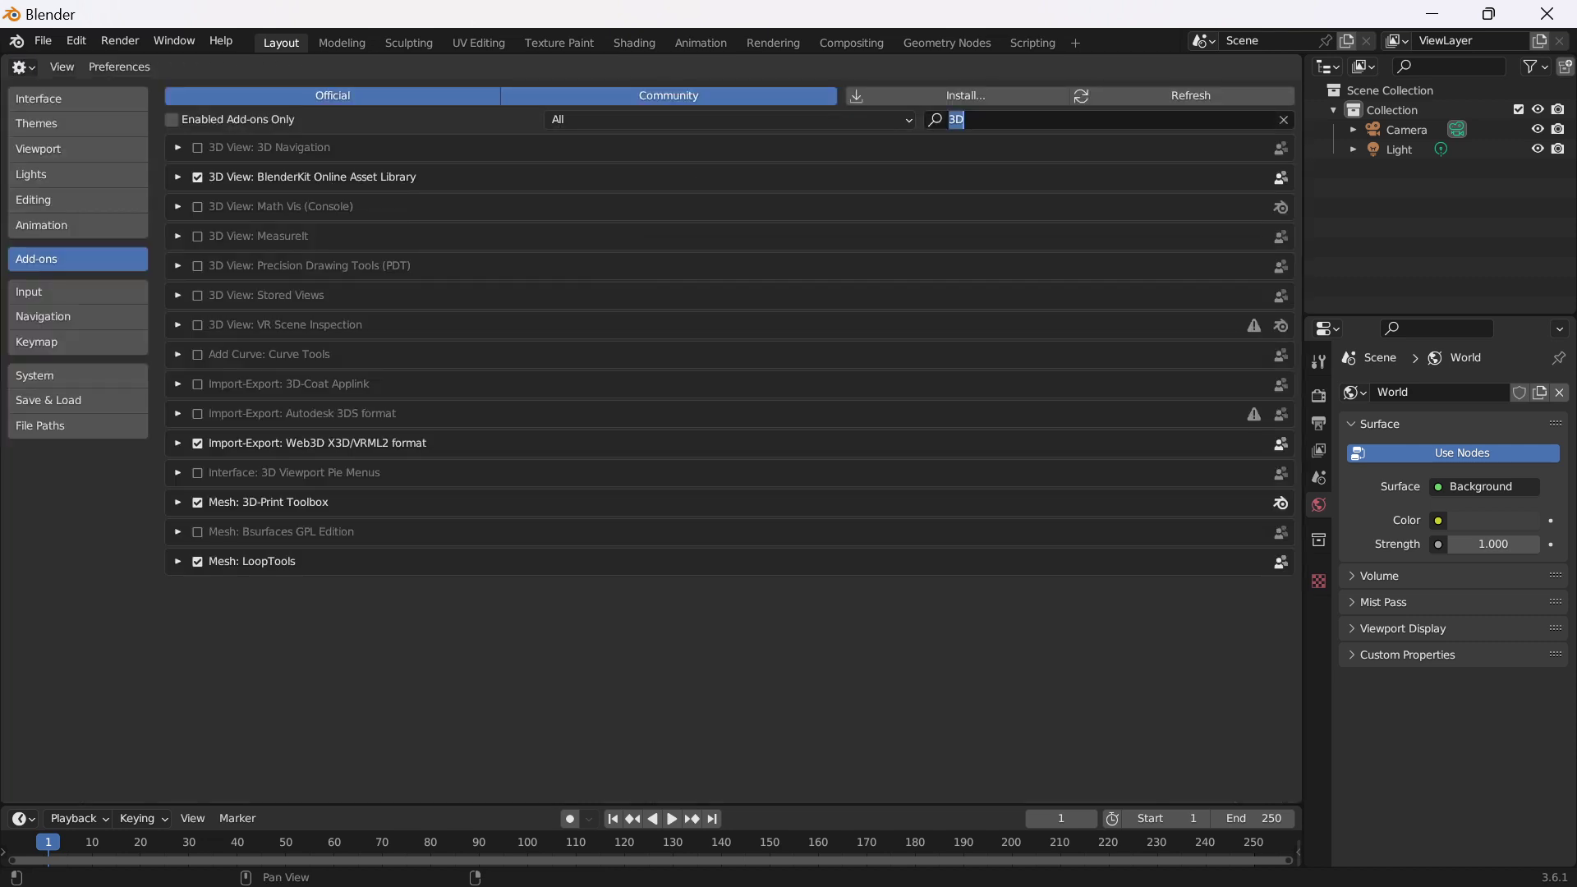
type("M")
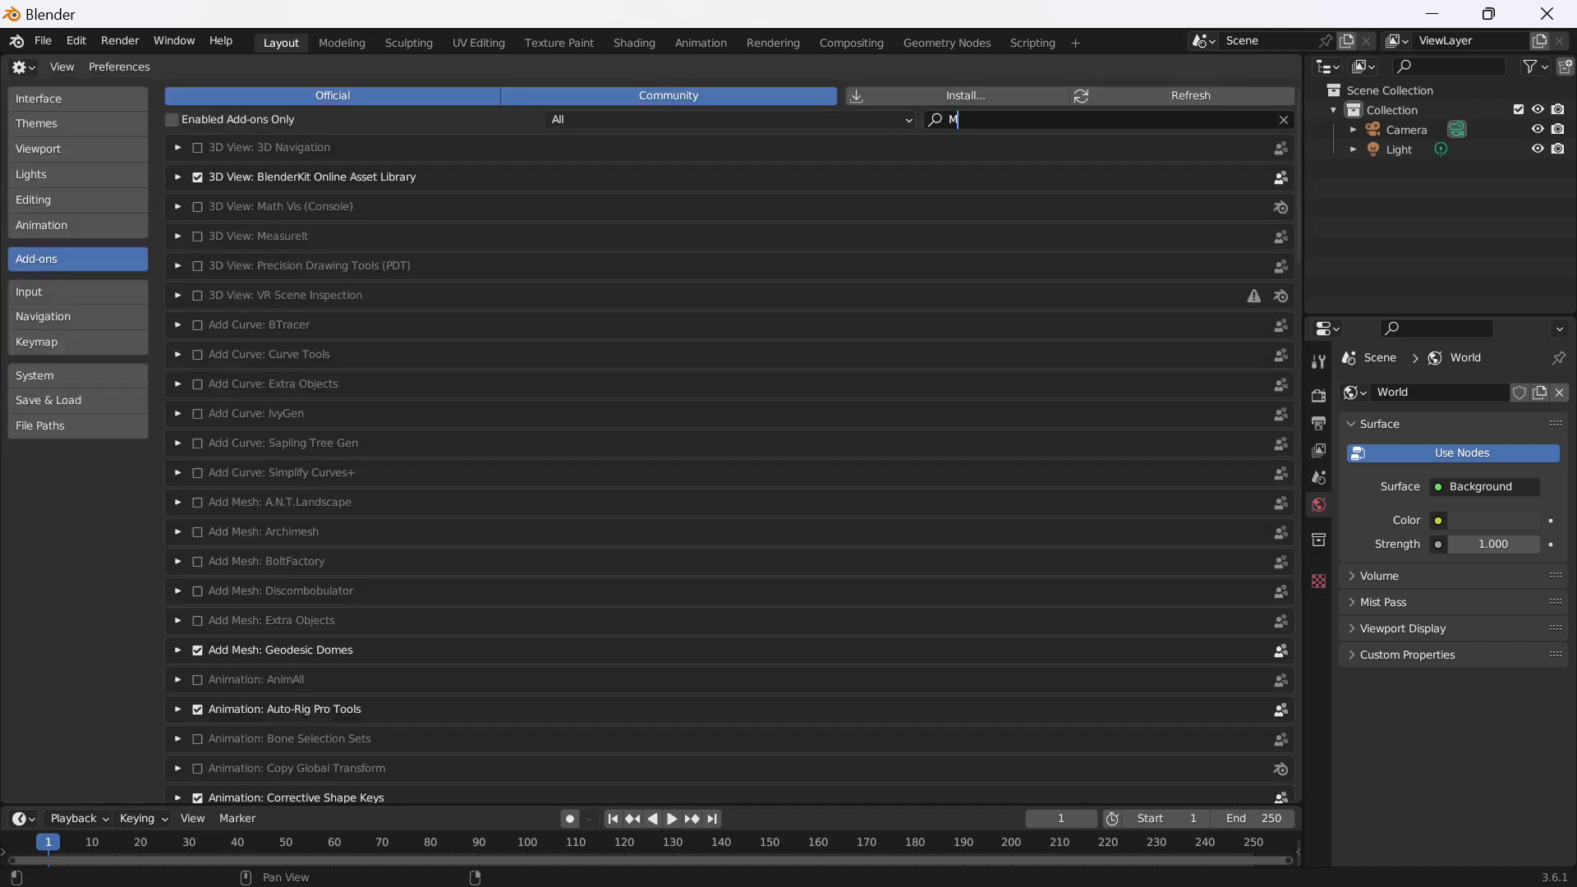
type("BF")
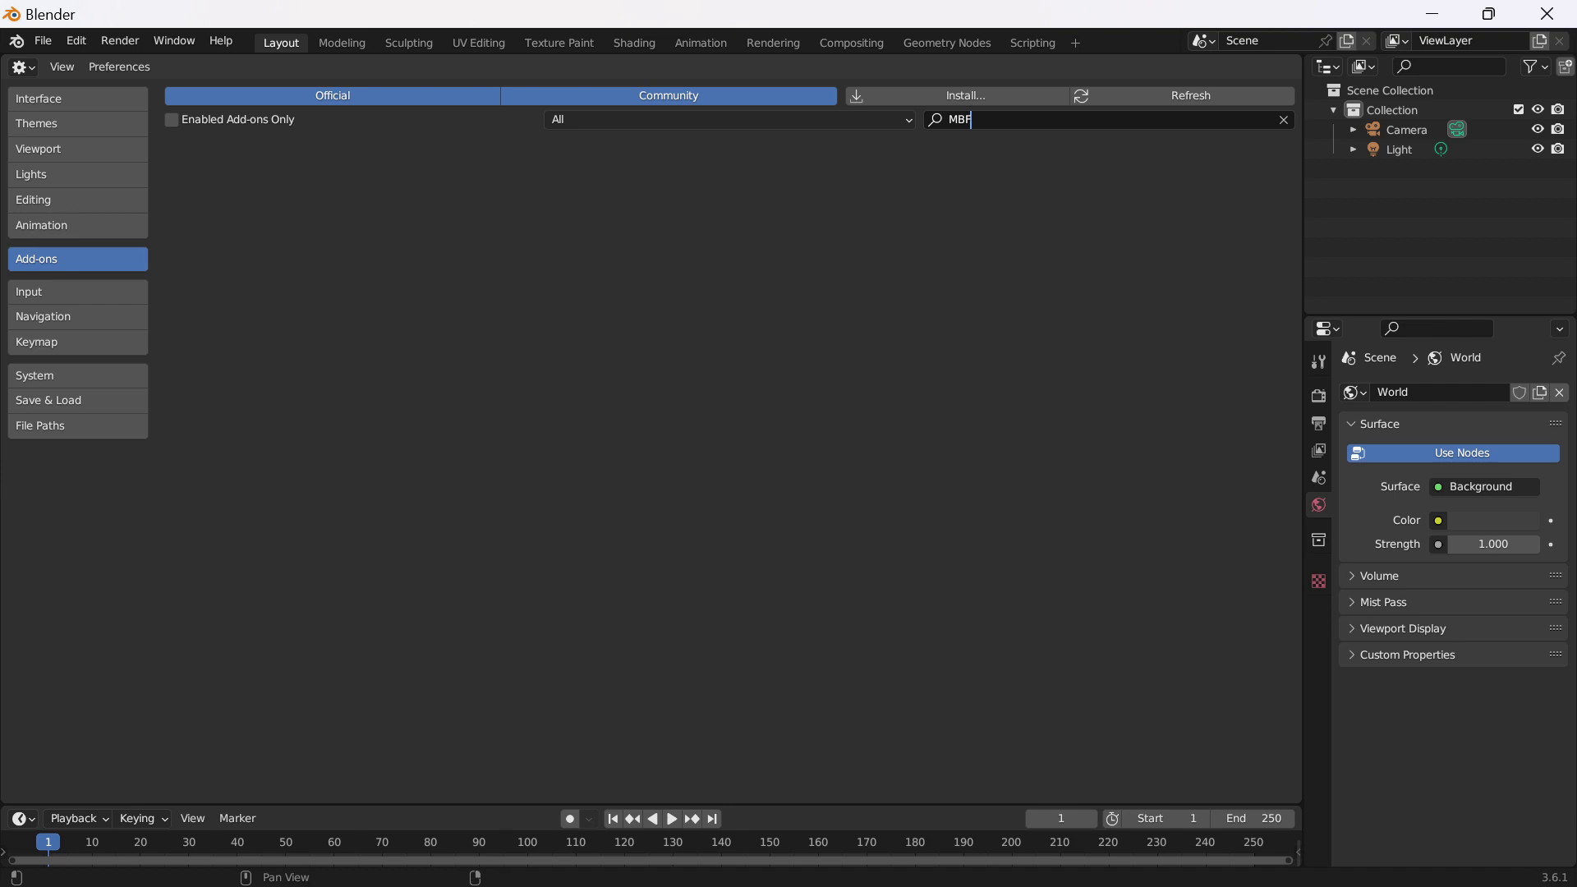
key("BackSpace")
key("BackSpace")
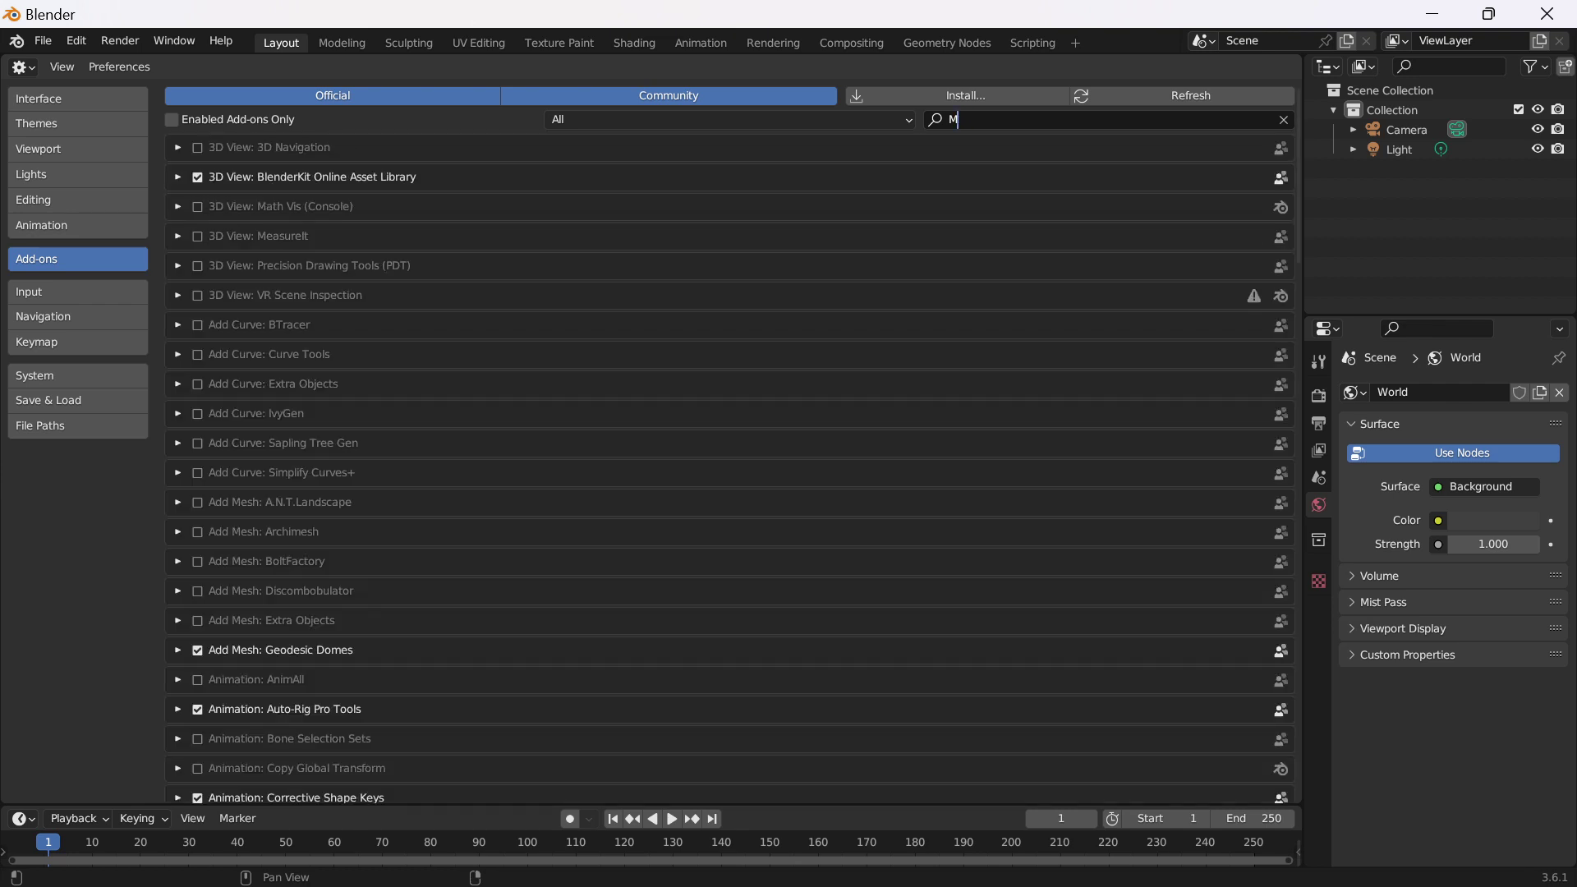
type("PF")
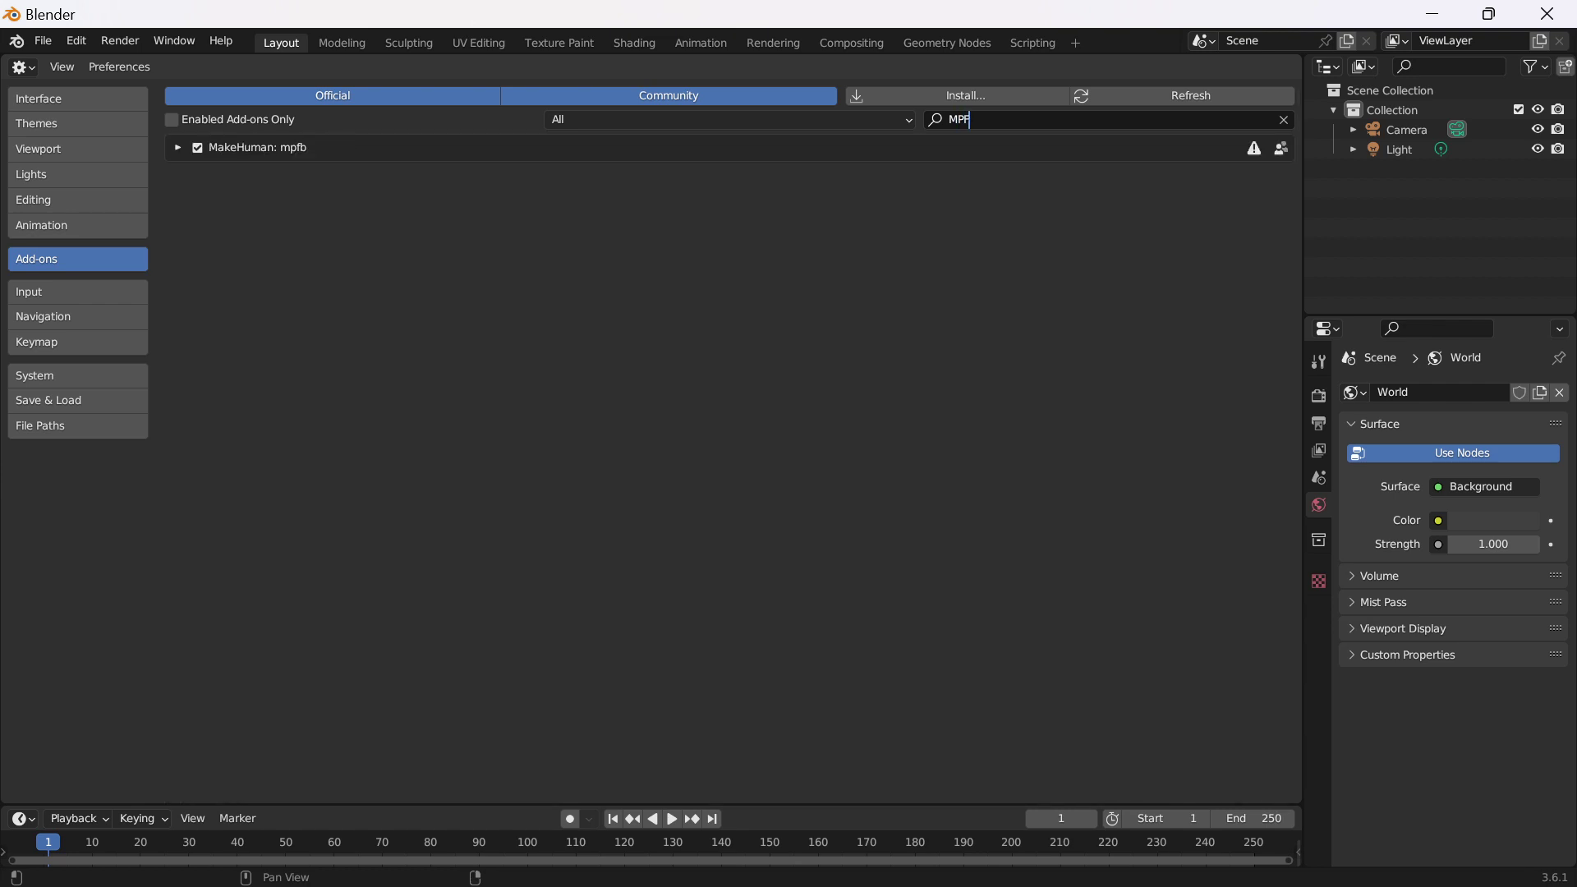
left_click(25, 69)
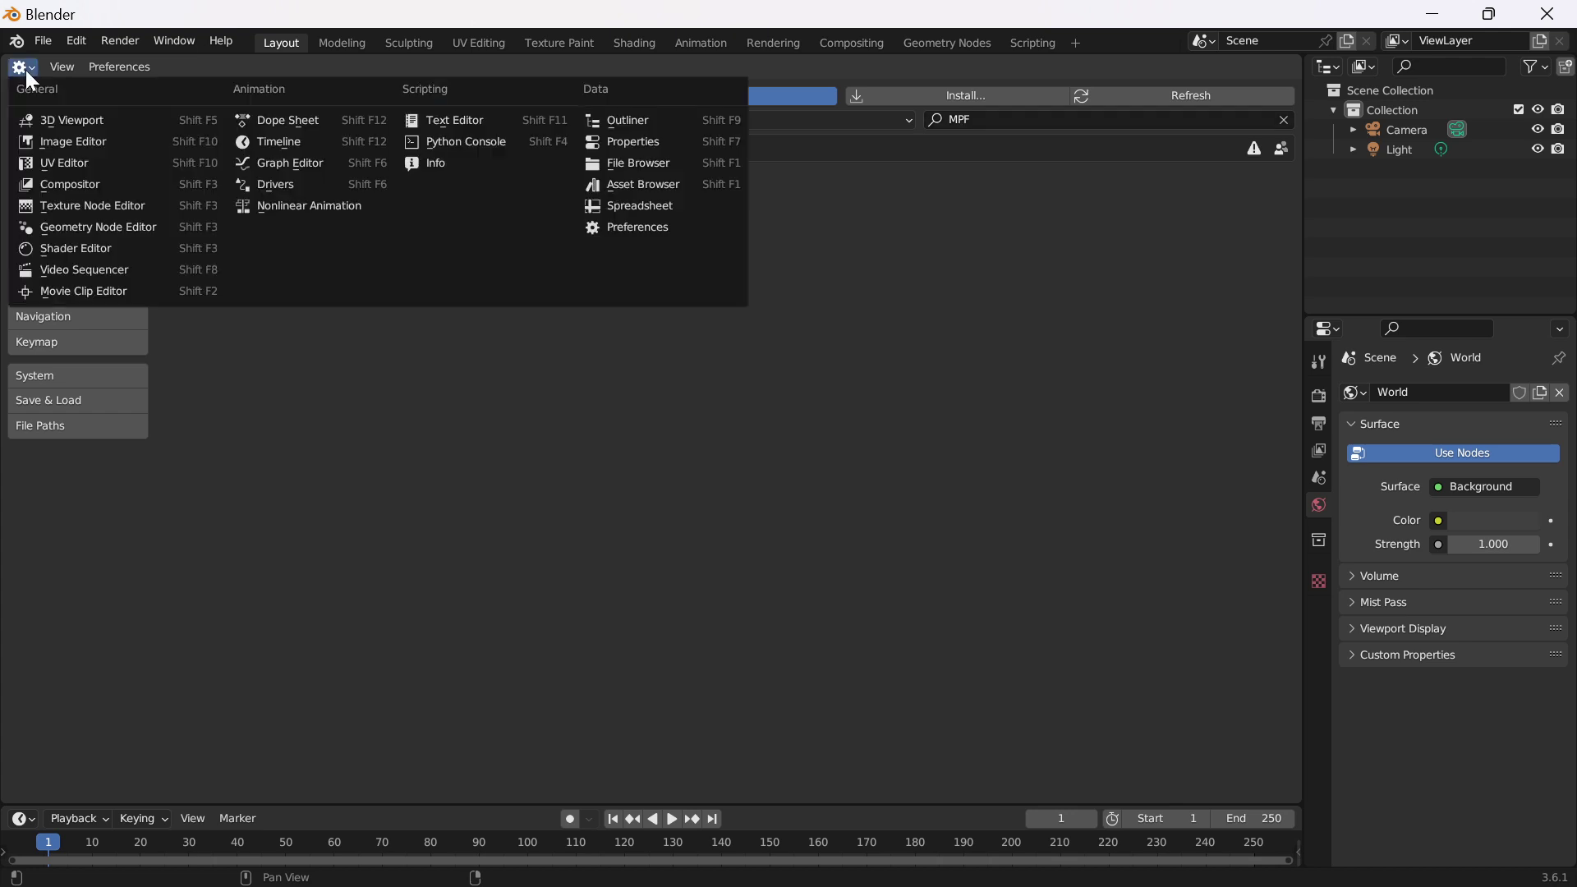
left_click(38, 123)
Step: Review the MPFB options for making a new human from presets, from scratch and with importer presets
mouse_move(583, 451)
middle_mouse_down()
mouse_move(567, 458)
mouse_move(1103, 426)
middle_mouse_up()
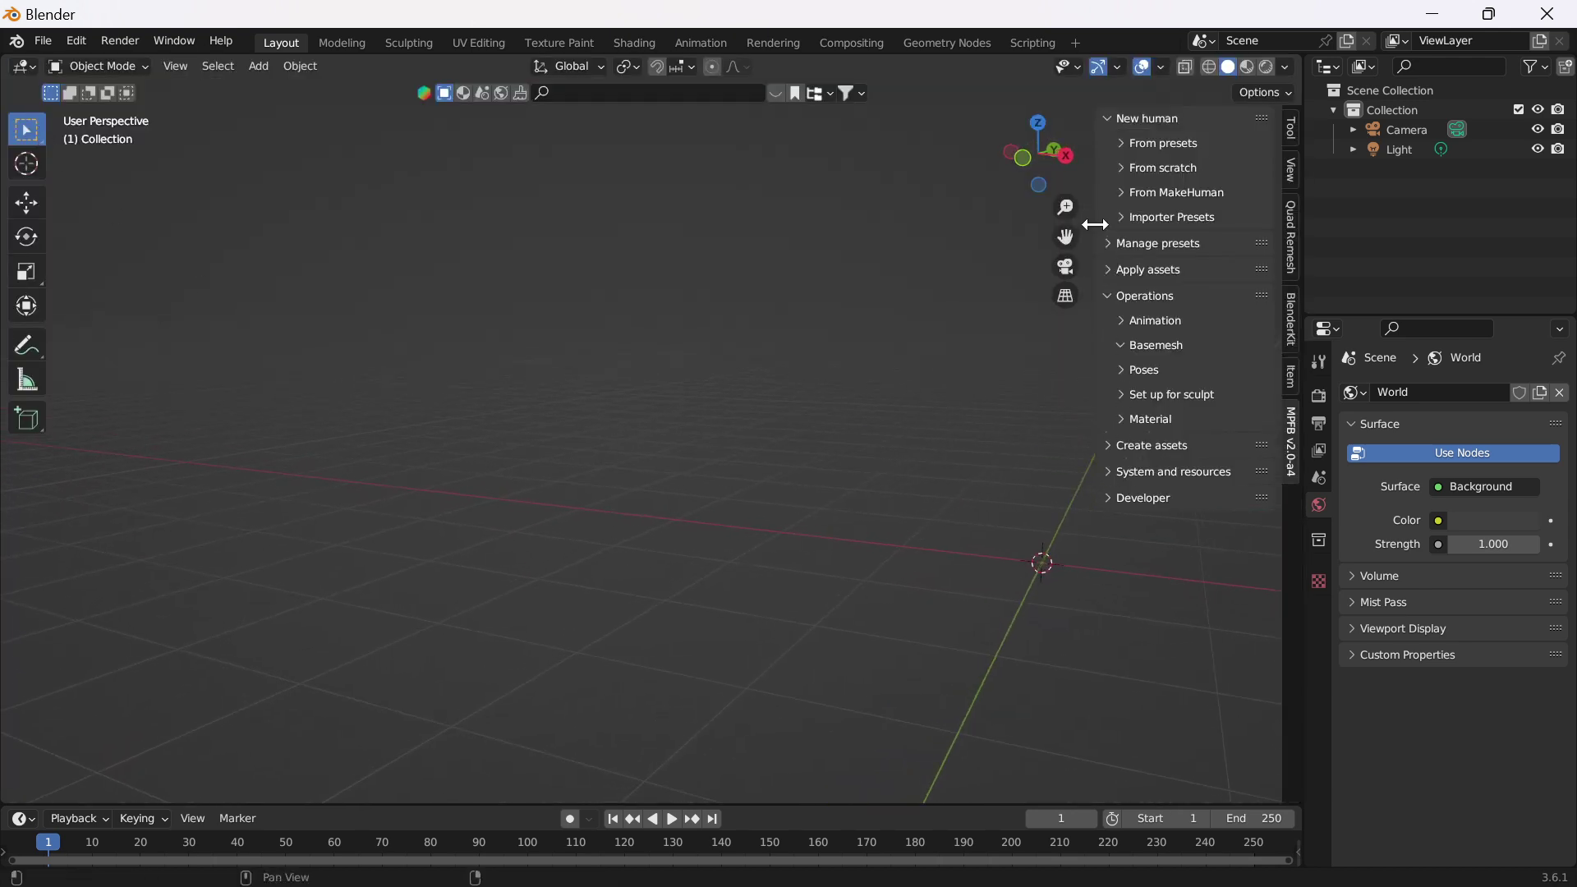
left_click(1122, 142)
left_click(1122, 141)
middle_click_drag(802, 411, 723, 338)
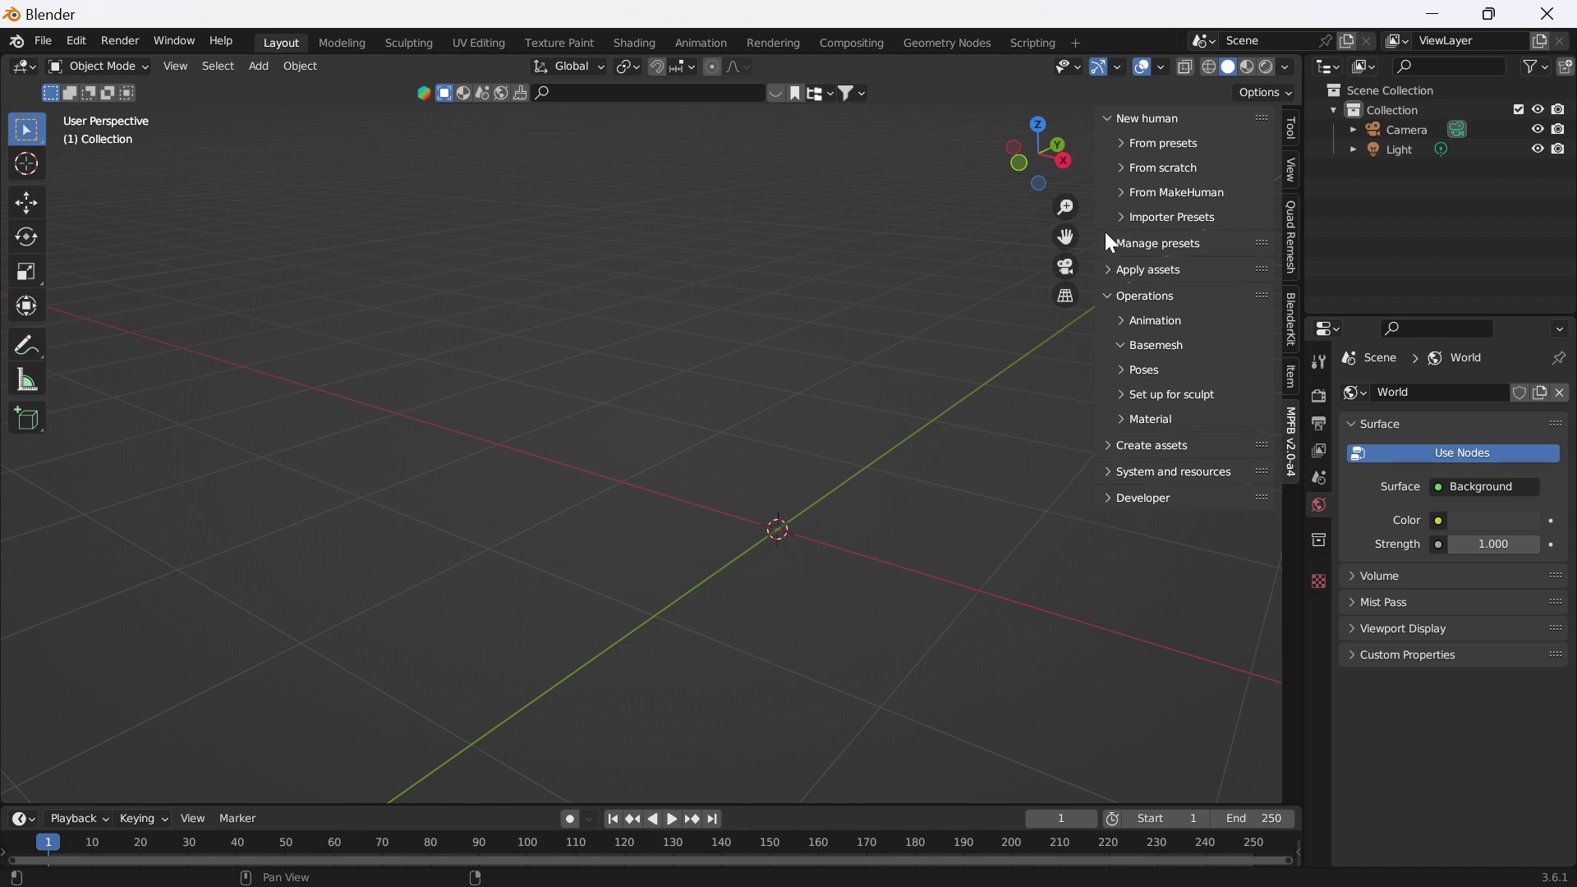
left_click(1118, 145)
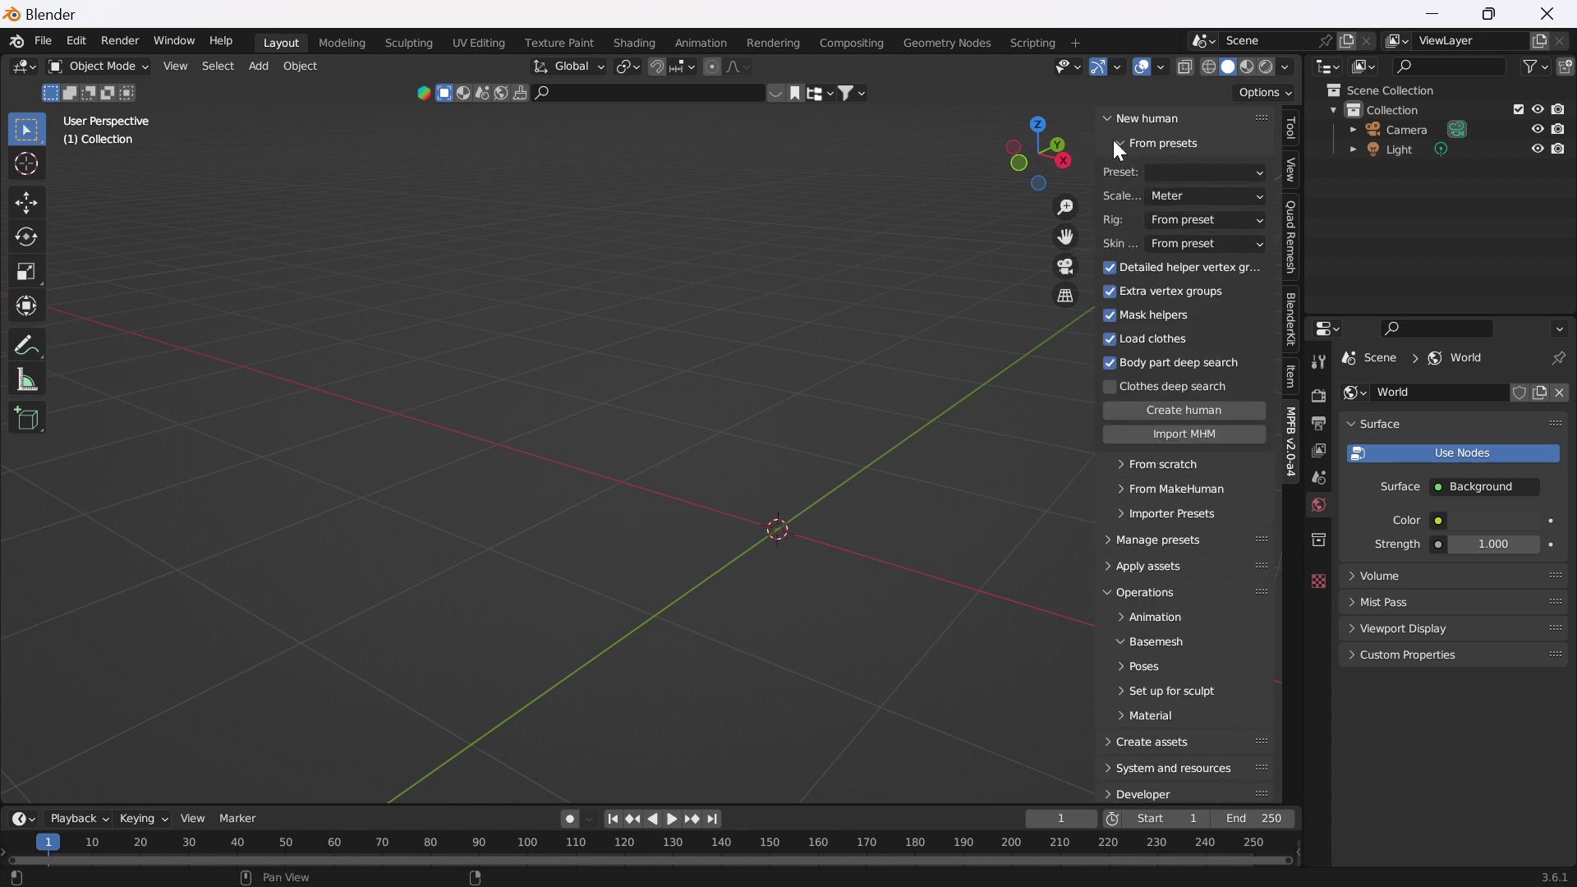
left_click(1115, 142)
left_click(1118, 166)
left_click(1115, 162)
left_click(1114, 211)
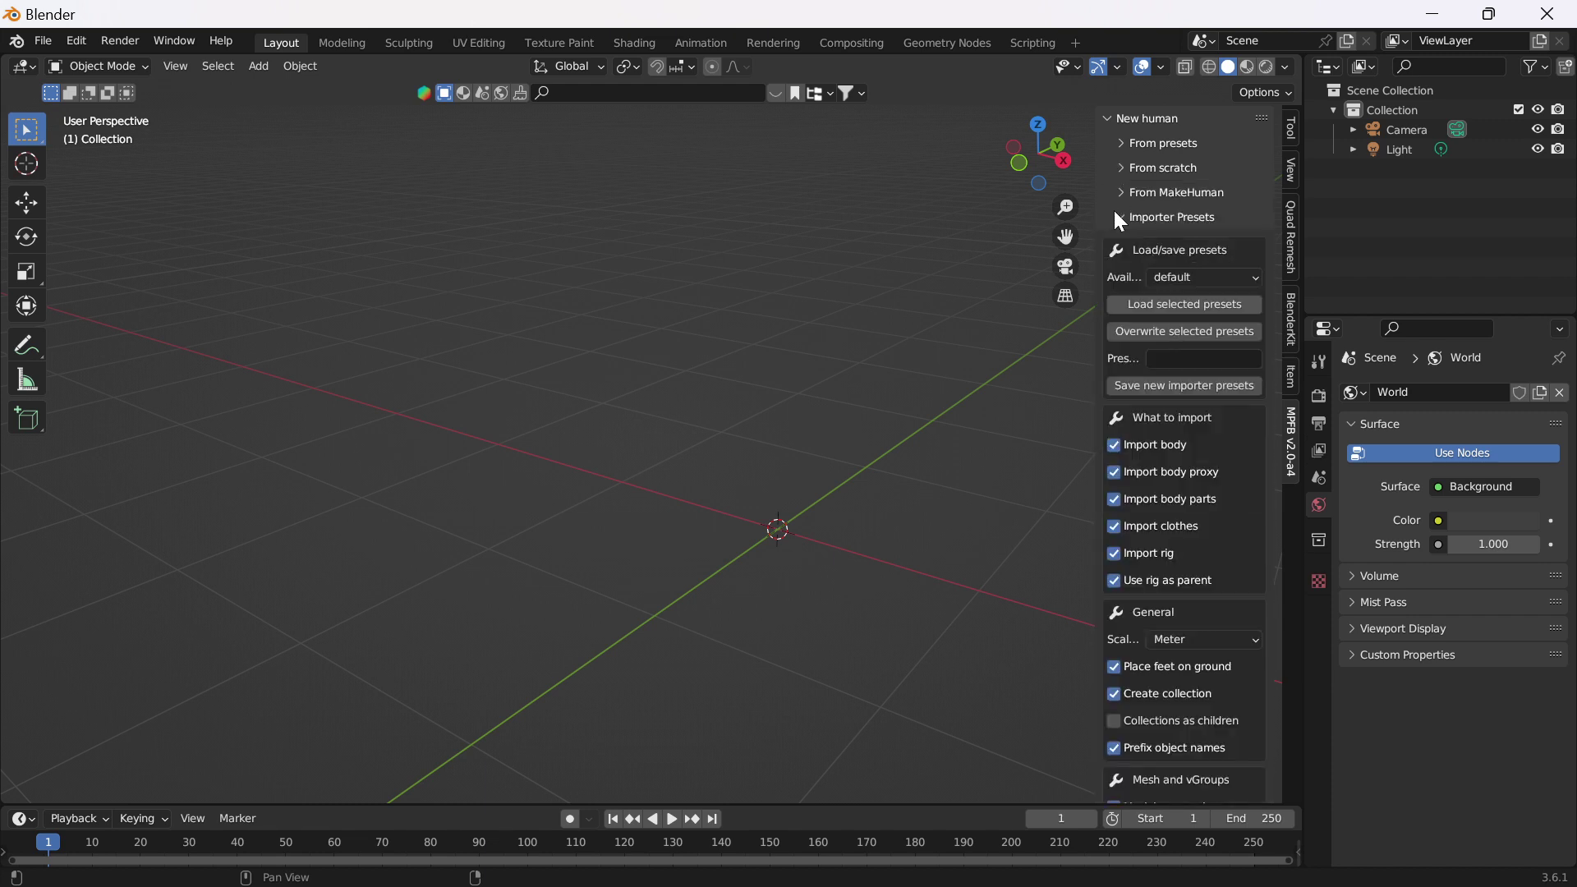
left_click(1114, 211)
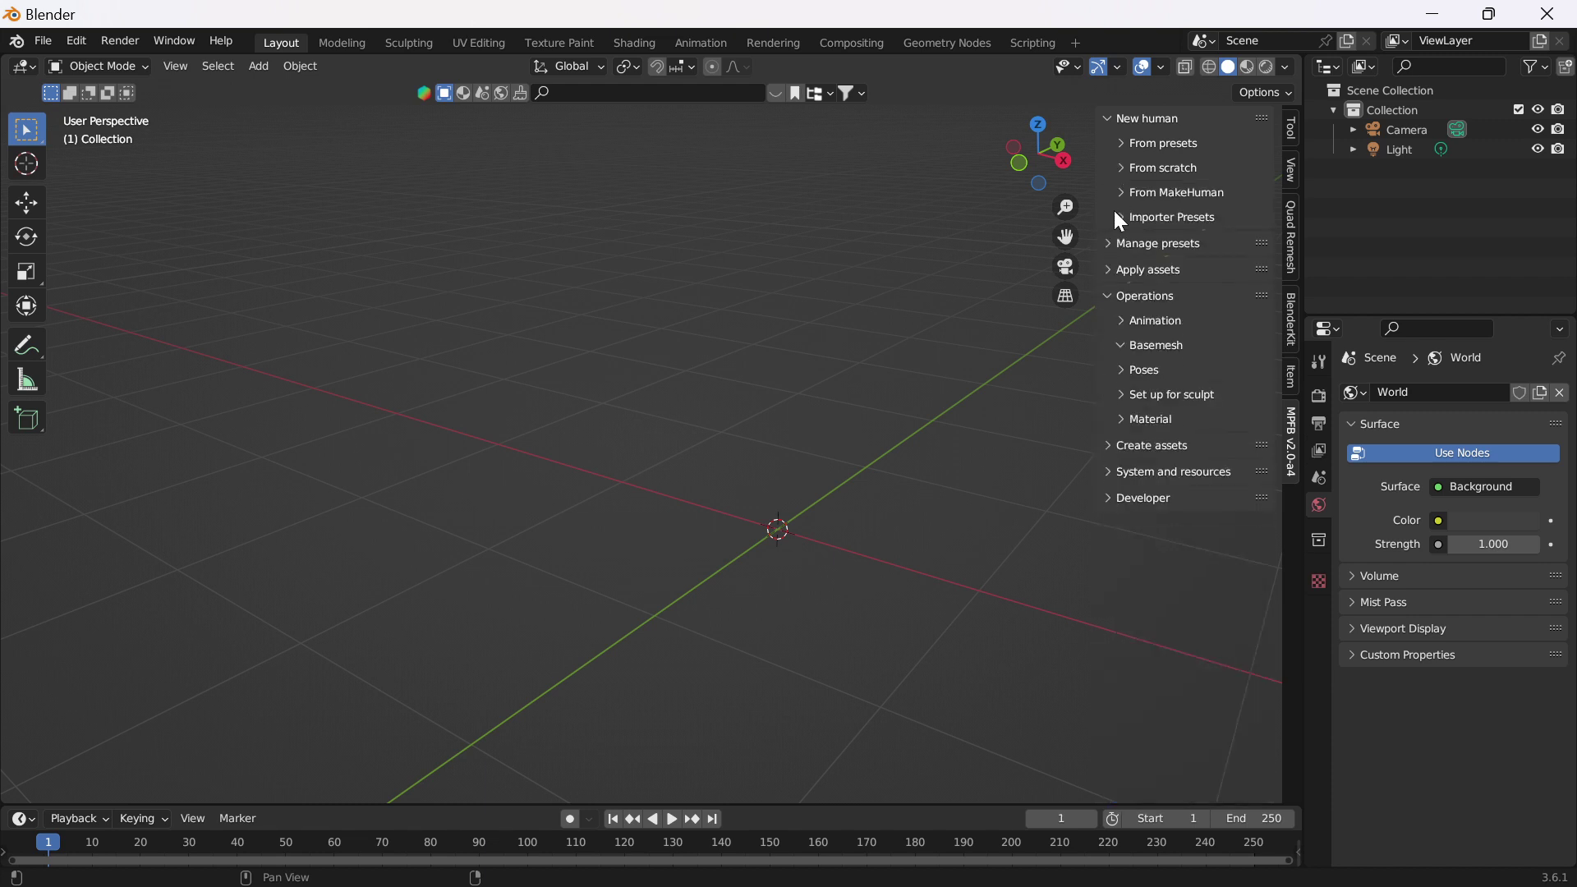
Step: View the asset library settings and check the zip packs available in the MPFB2 folder without loading one
left_click(1112, 264)
left_click(1115, 391)
scroll(1111, 528, "down", 10)
scroll(1129, 573, "down", 3)
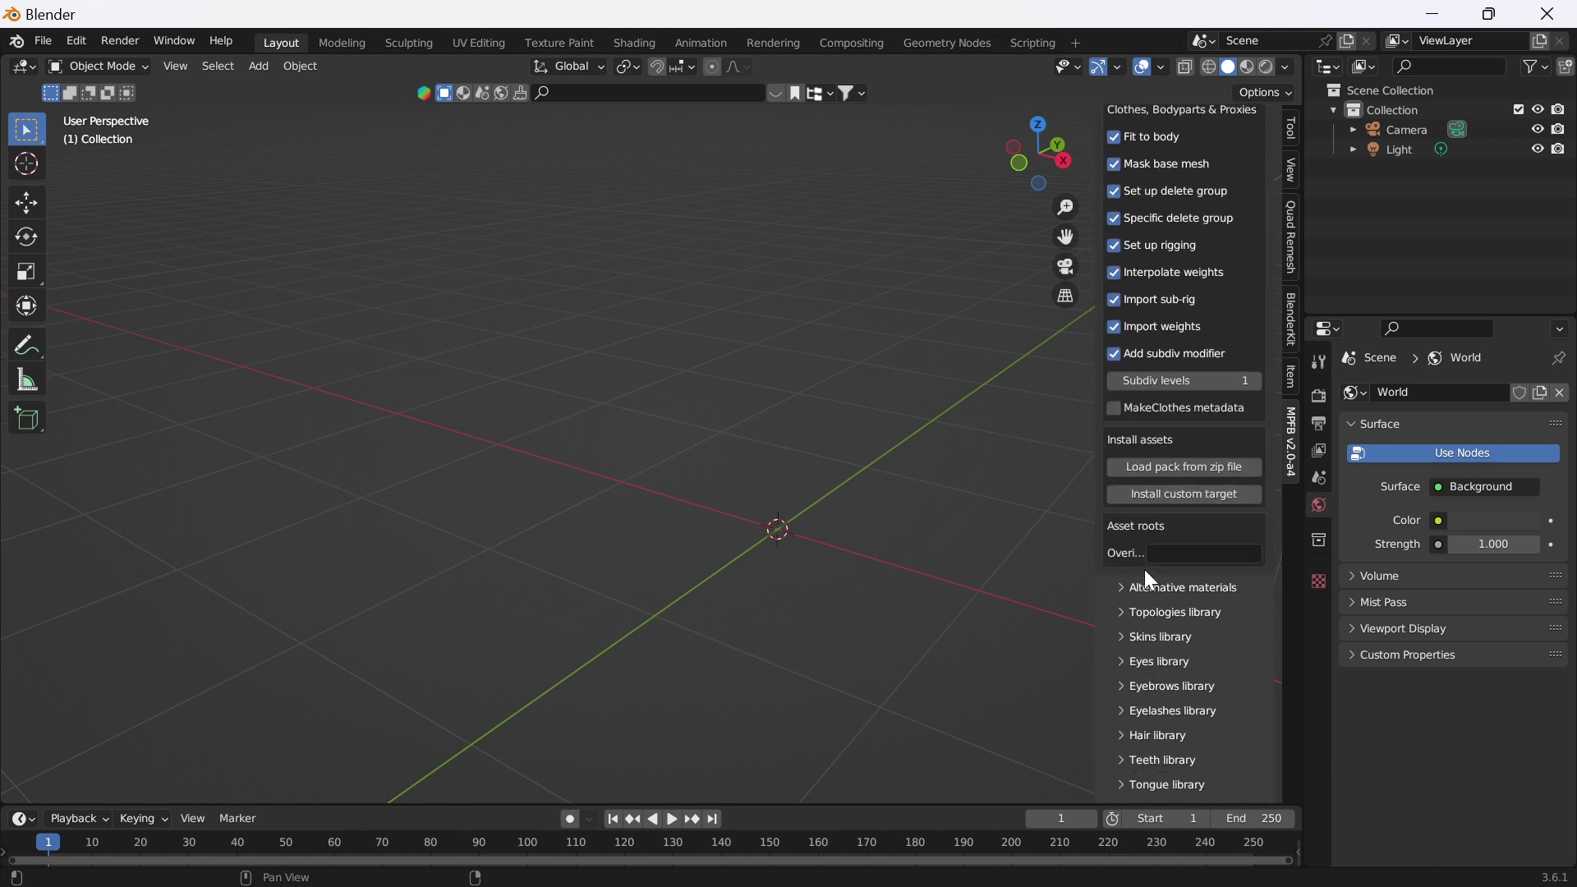
left_click(1159, 466)
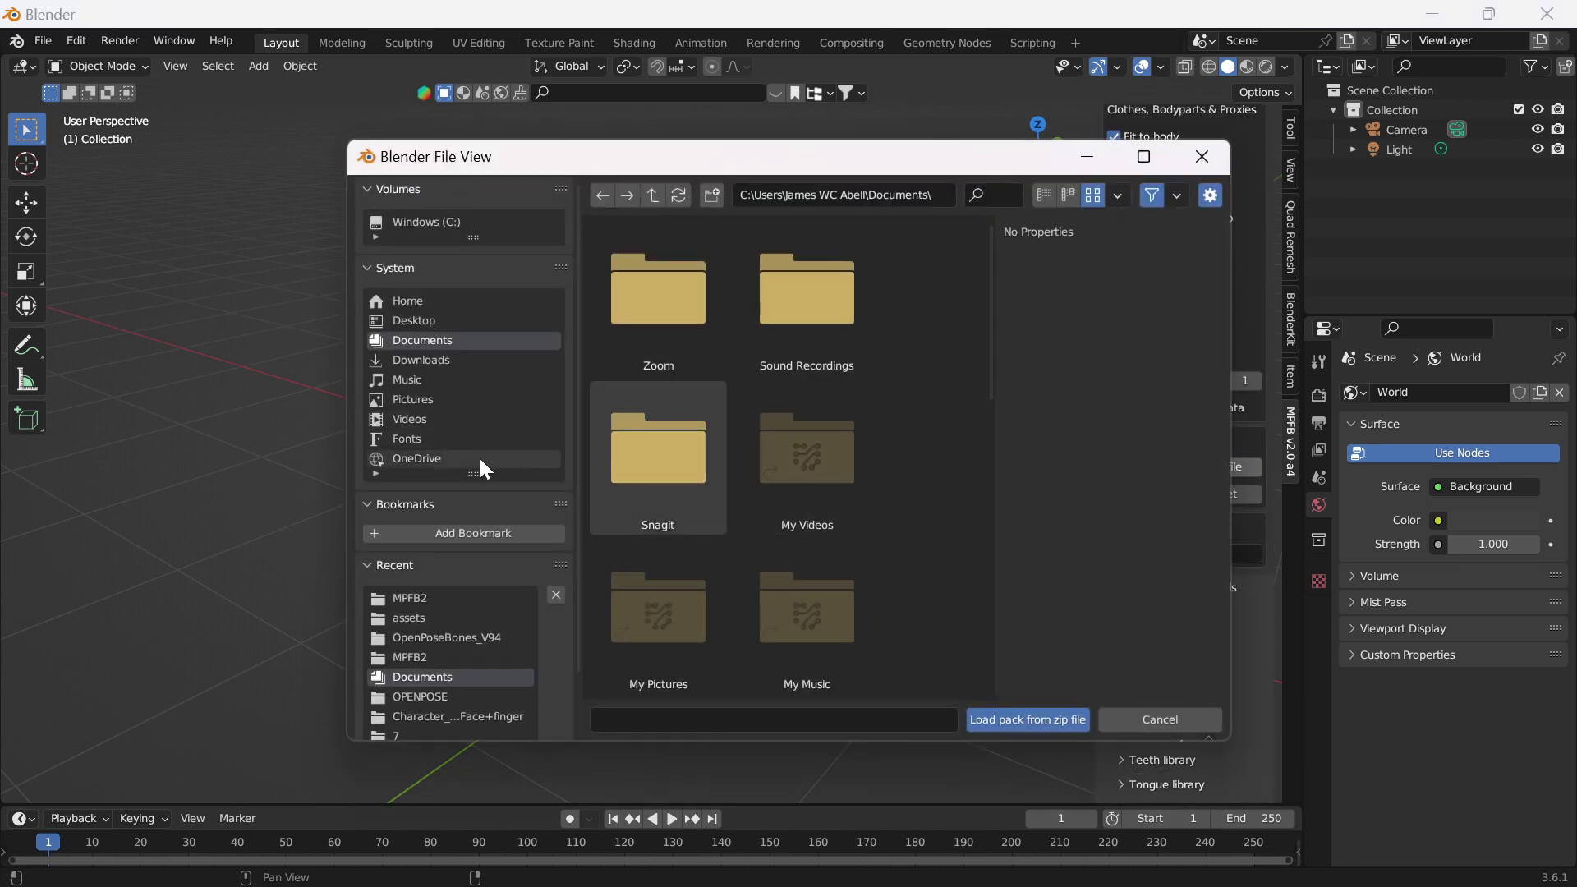
left_click(393, 654)
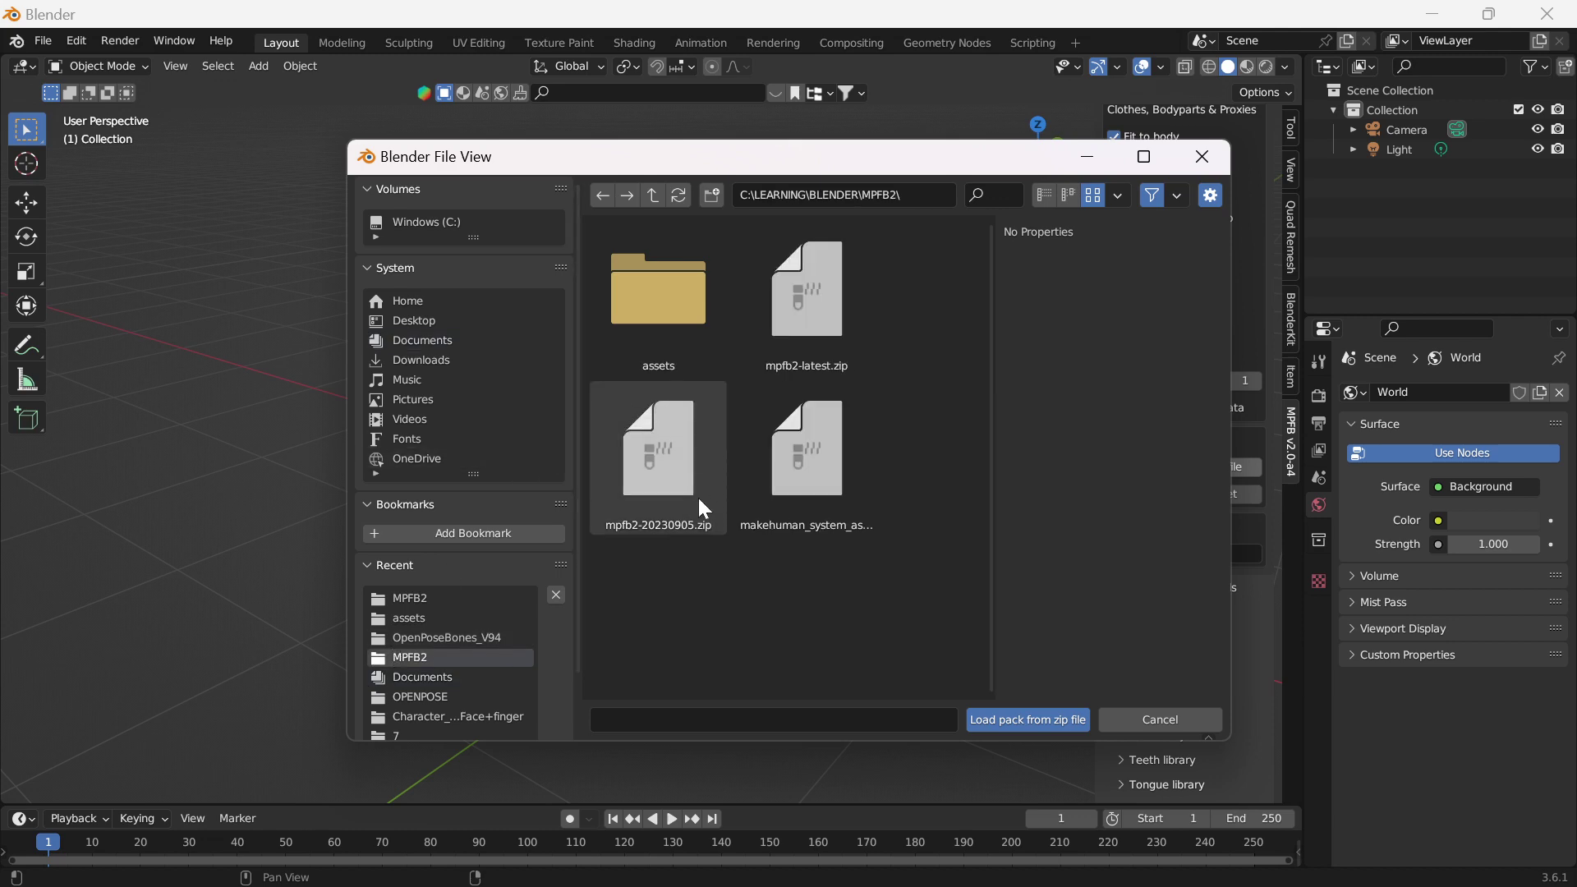
left_click(1171, 719)
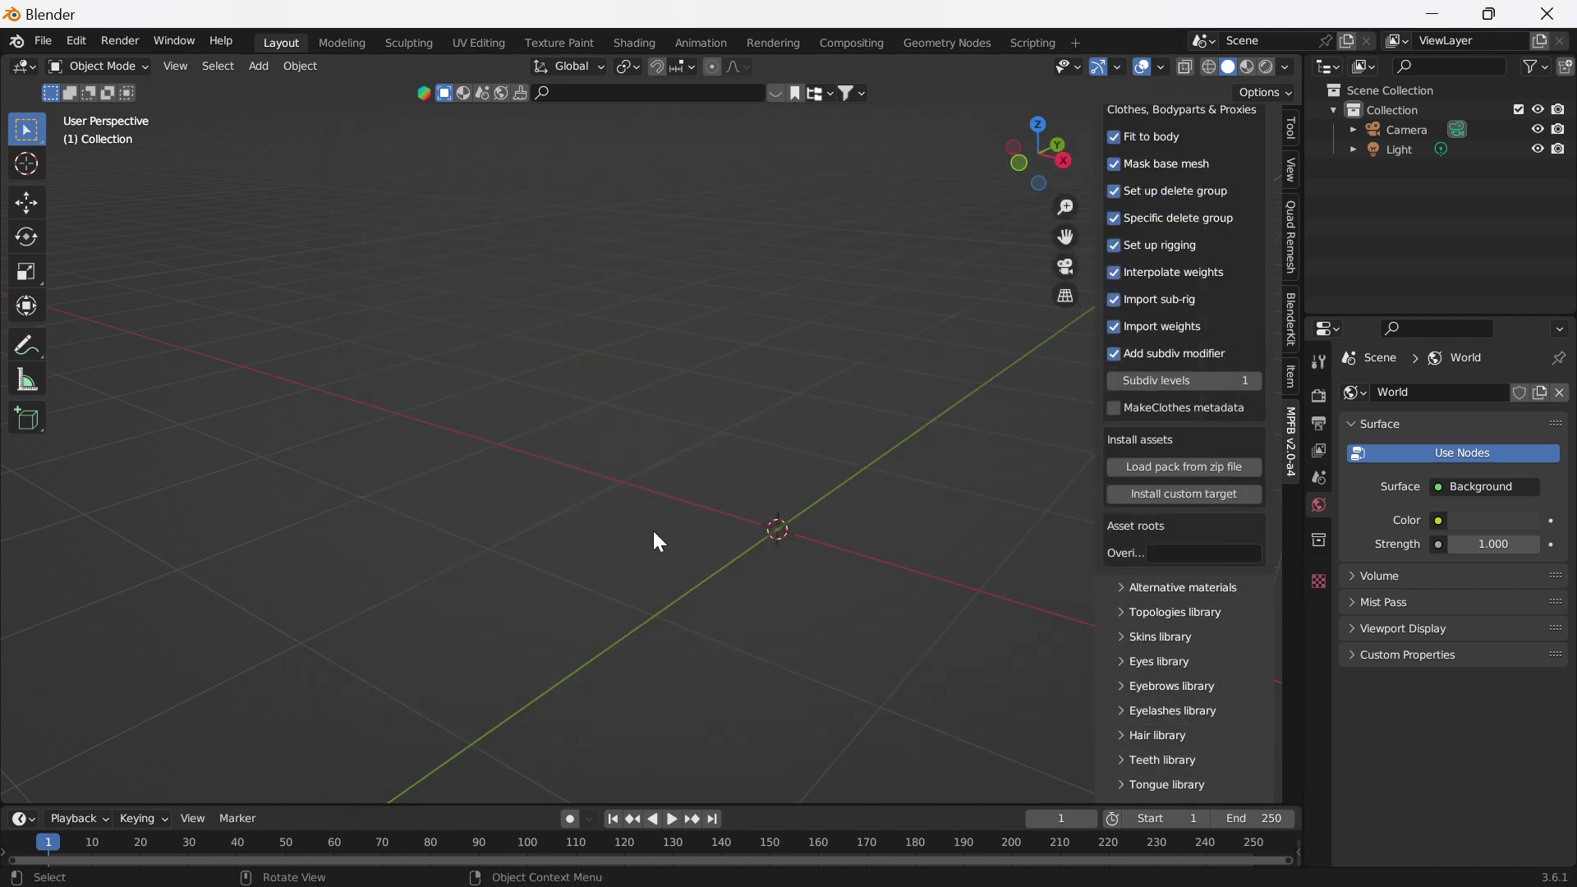
Step: Switch to the browser, view the MakeHuman Asset Packs page and the "Getting Started with MPFB2" video page, and return to Blender
mouse_move(707, 882)
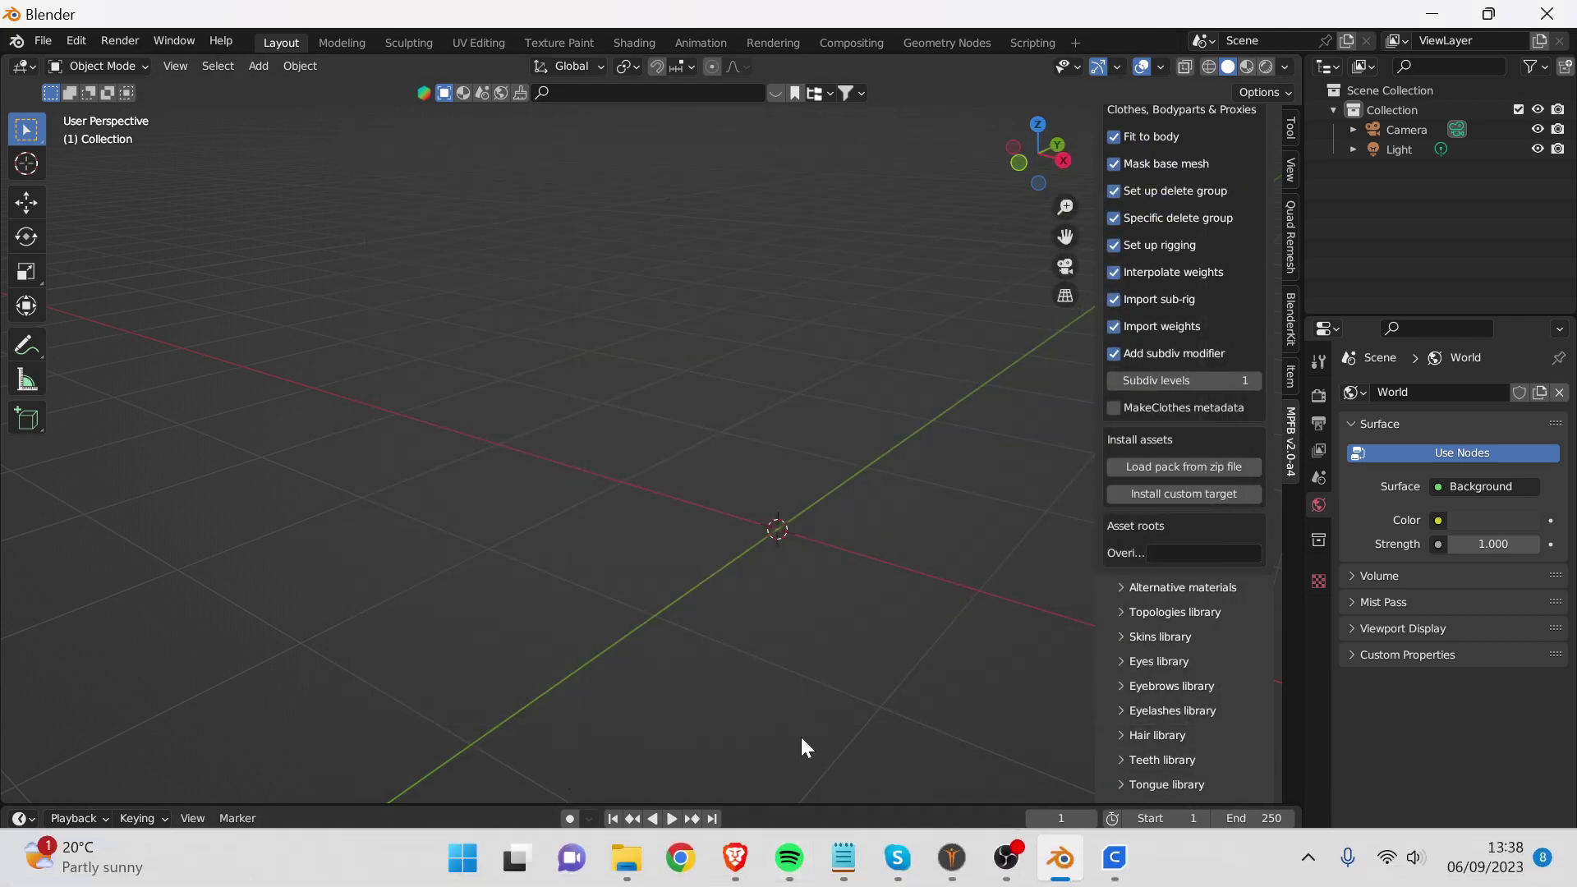
left_click(734, 857)
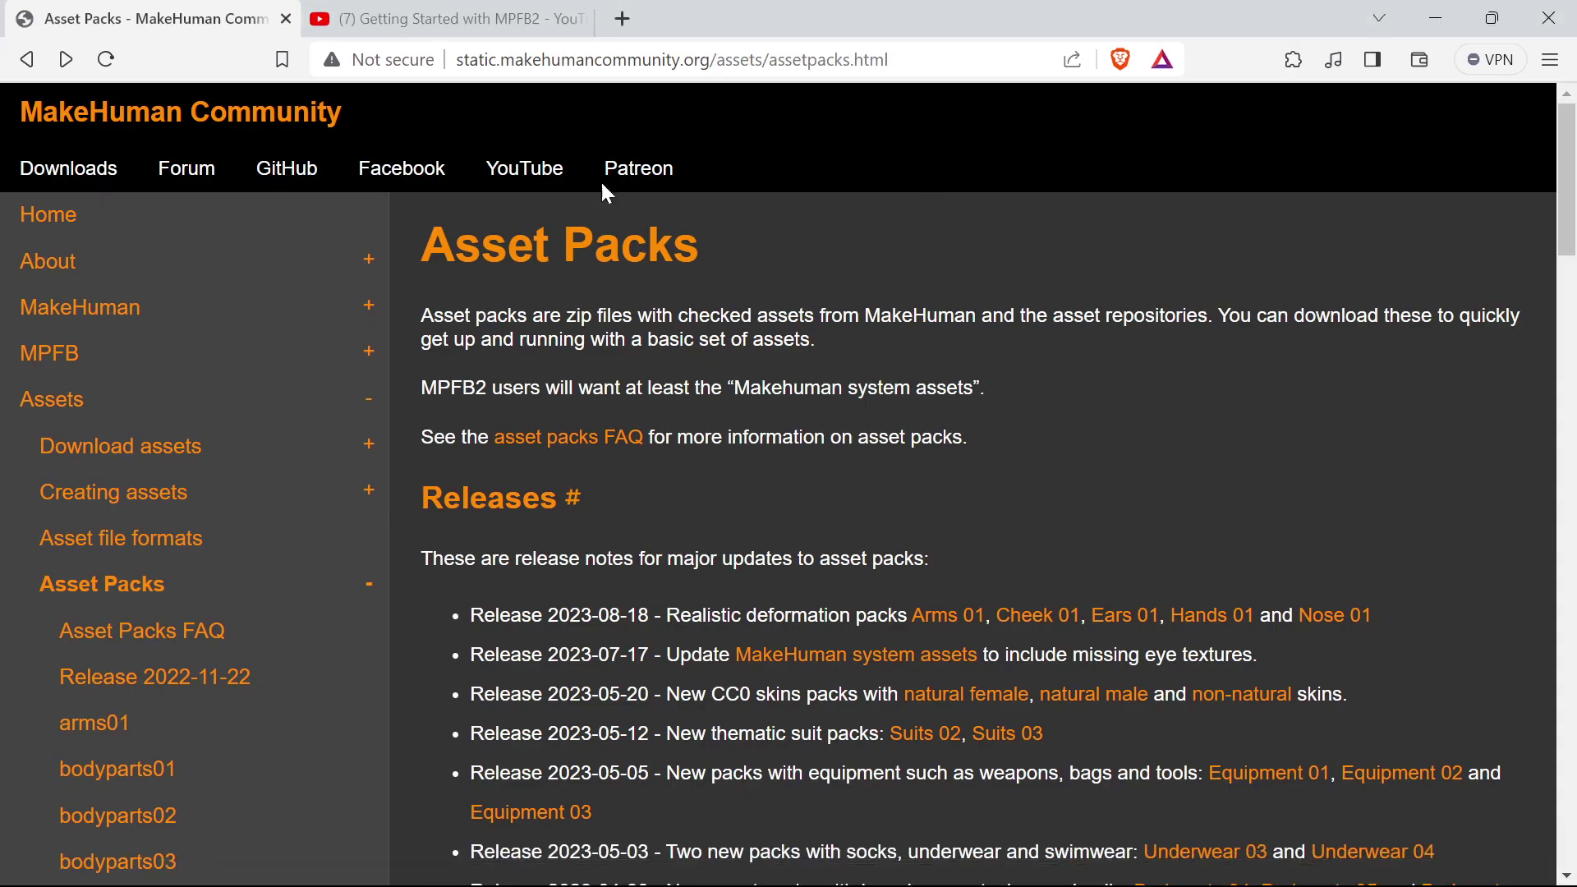
scroll(739, 451, "down", 5)
scroll(652, 438, "up", 5)
left_click(427, 18)
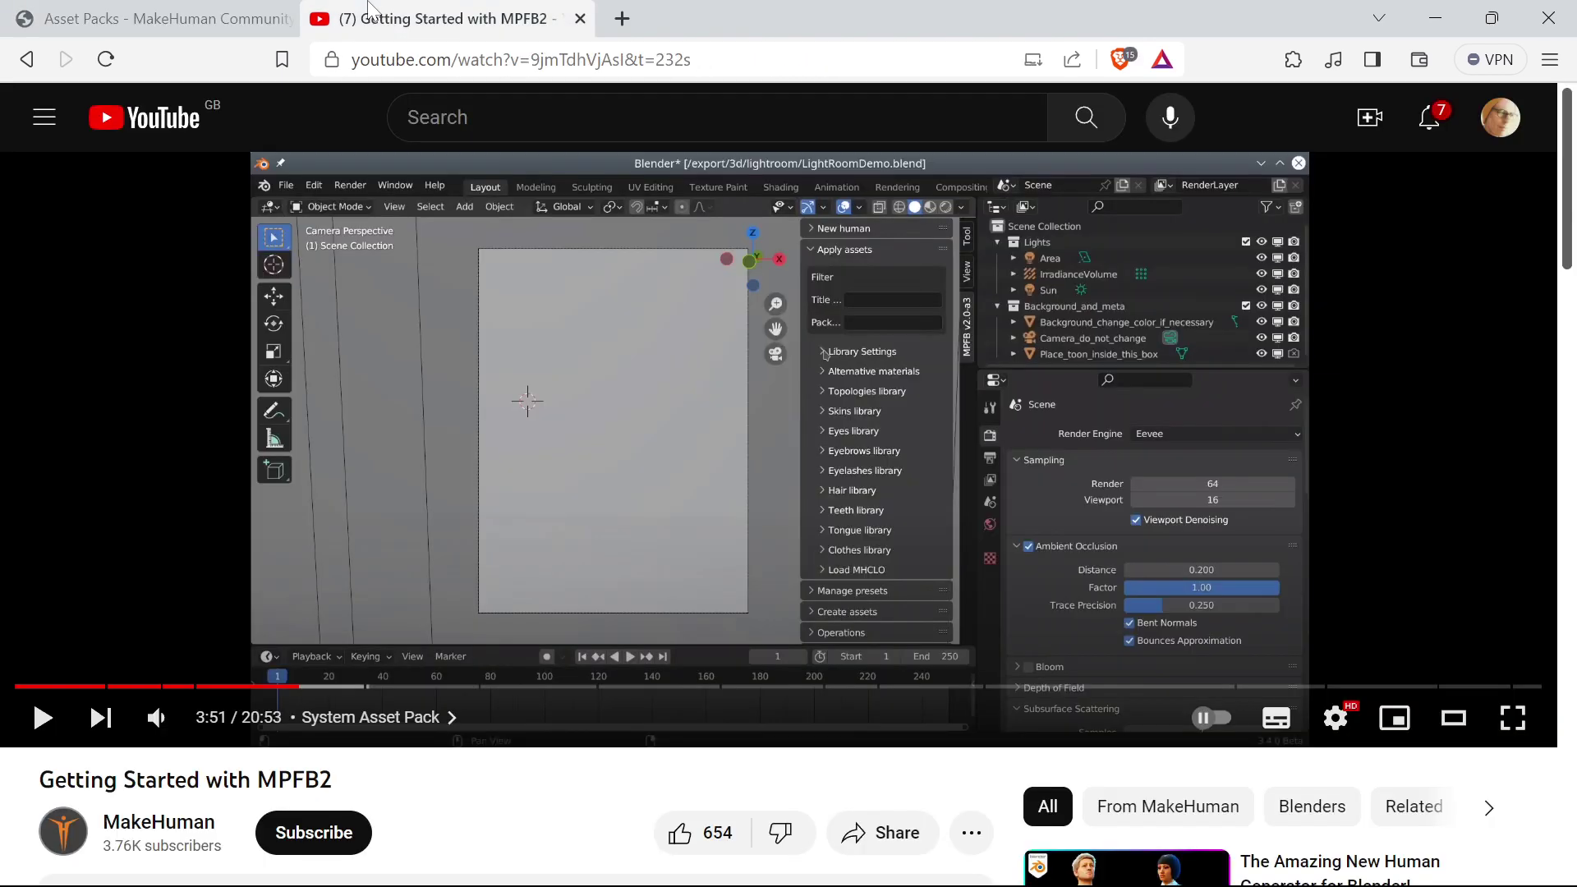
left_click(164, 18)
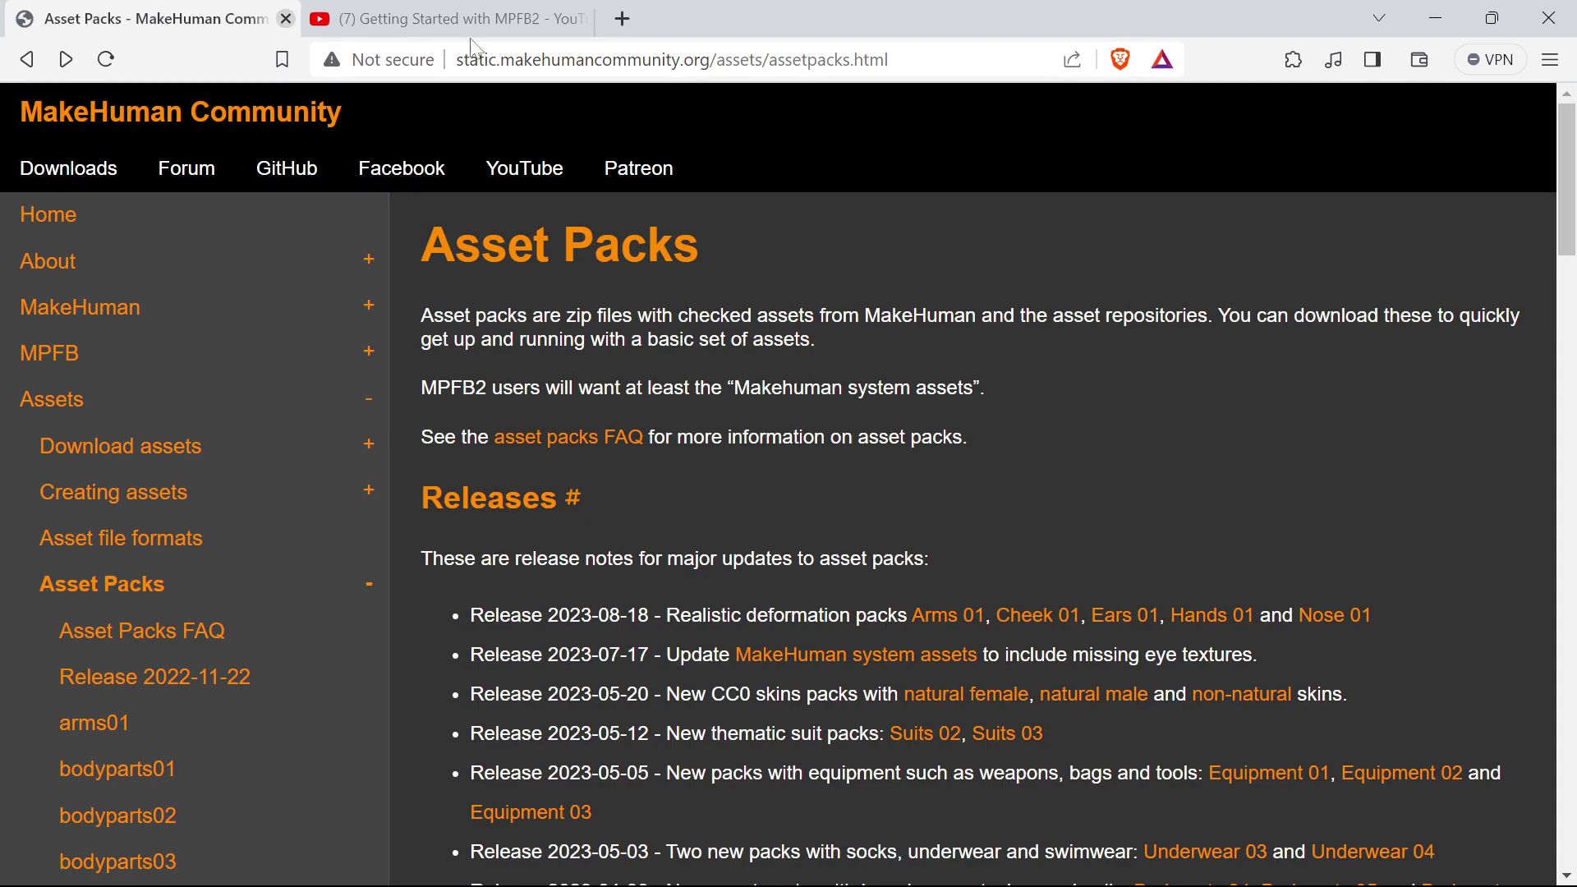
left_click(1434, 18)
Step: Create a new human from scratch with the phenotype age set to Old and the gender set to female
mouse_move(918, 335)
middle_mouse_down()
mouse_move(889, 327)
mouse_move(900, 335)
middle_mouse_up()
middle_click_drag(802, 394, 611, 450, "shift")
scroll(1204, 411, "up", 8)
scroll(1207, 404, "up", 4)
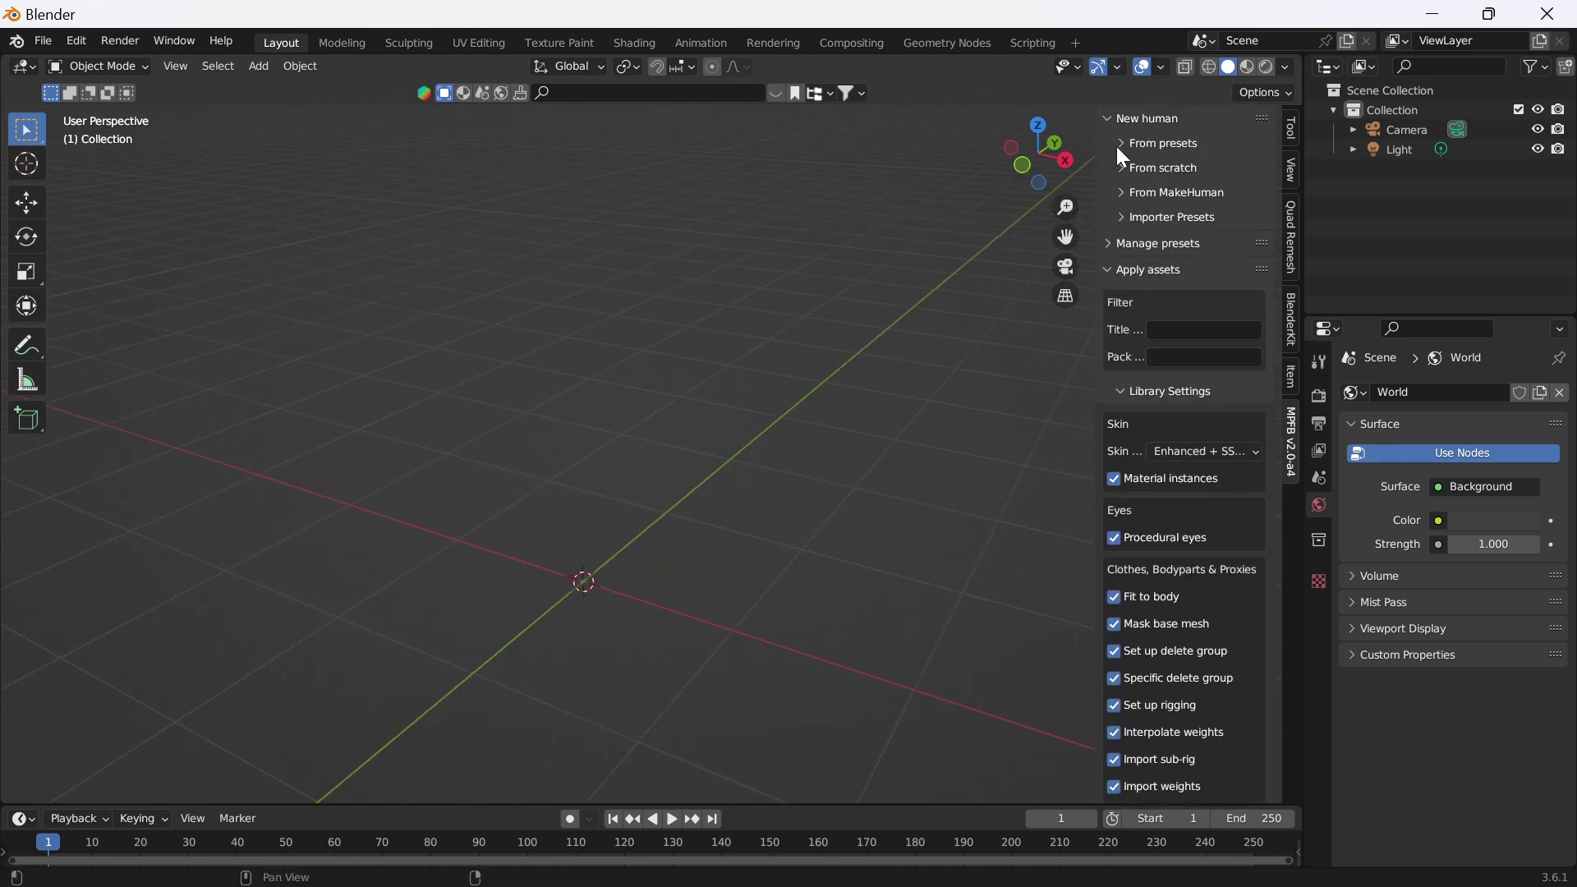
left_click(1108, 274)
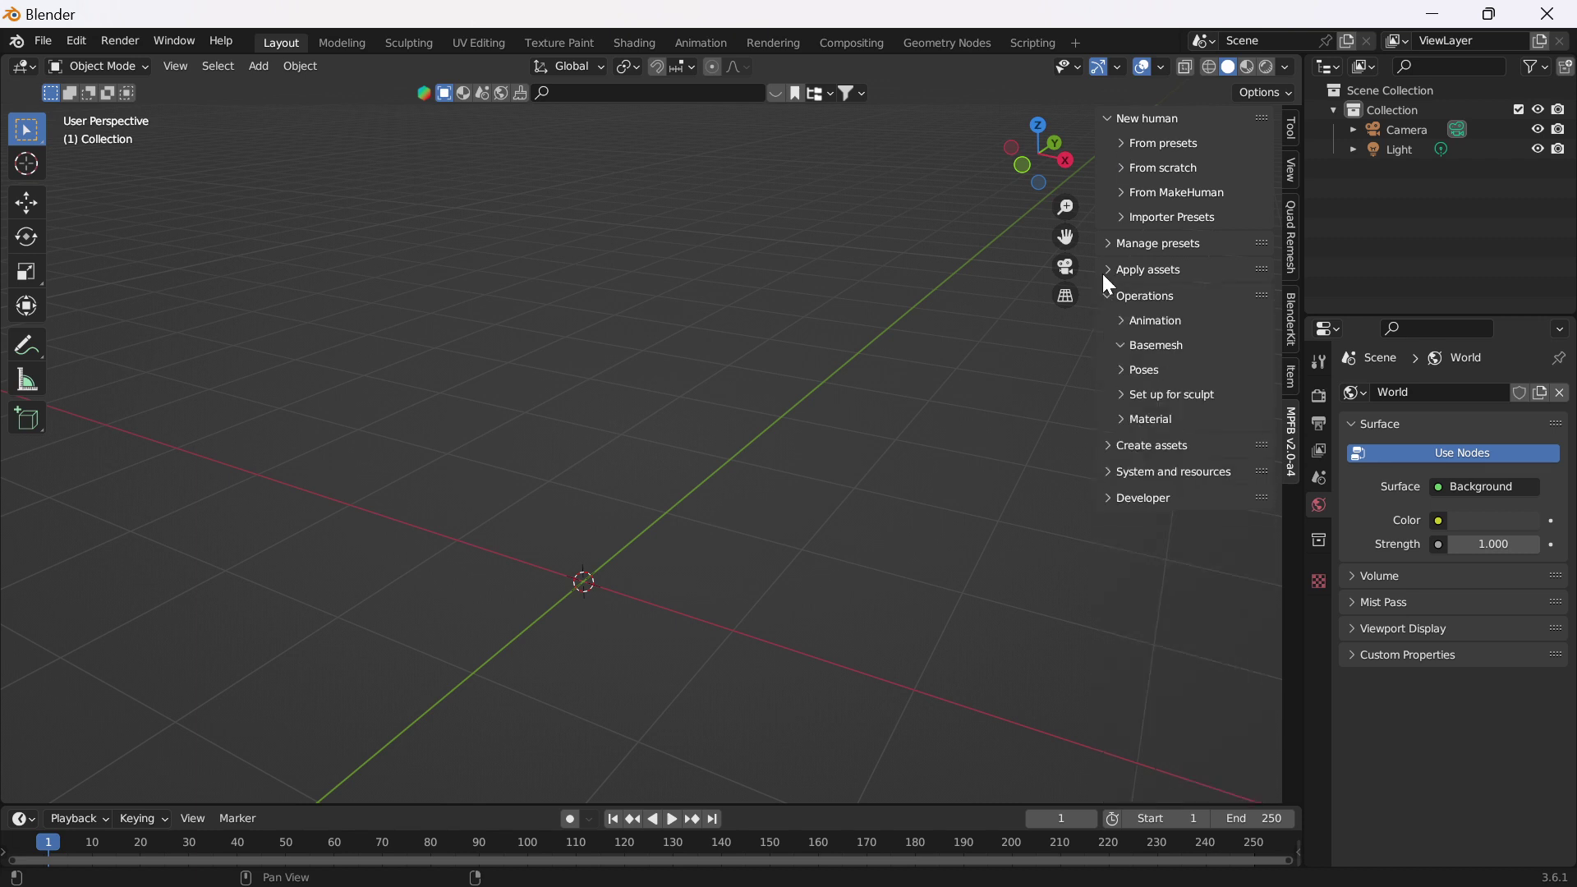
left_click(1126, 167)
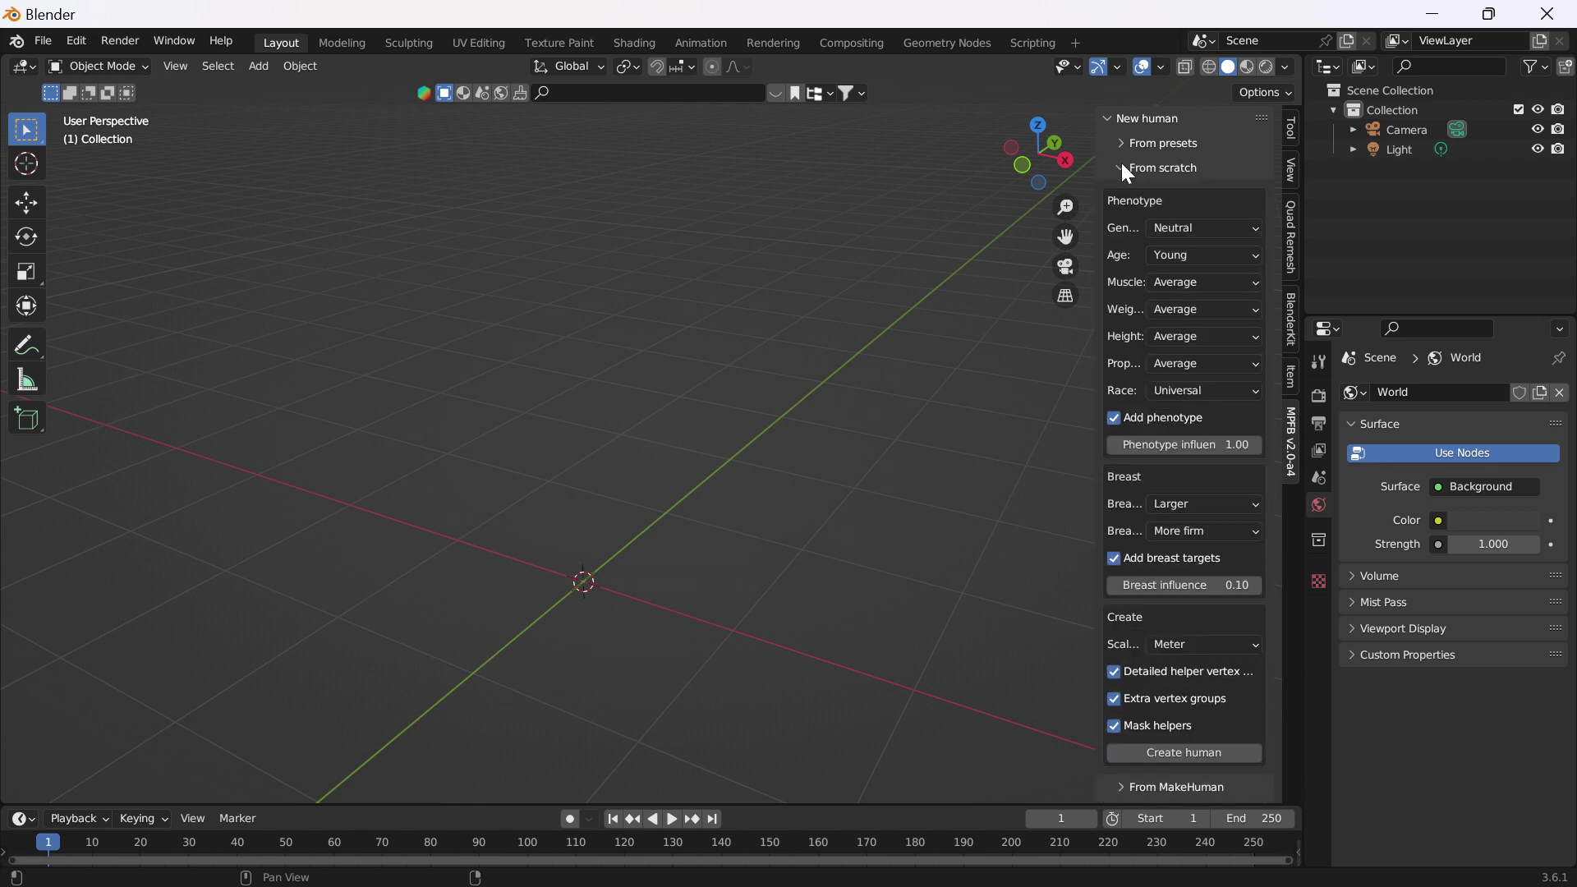
left_click(1185, 260)
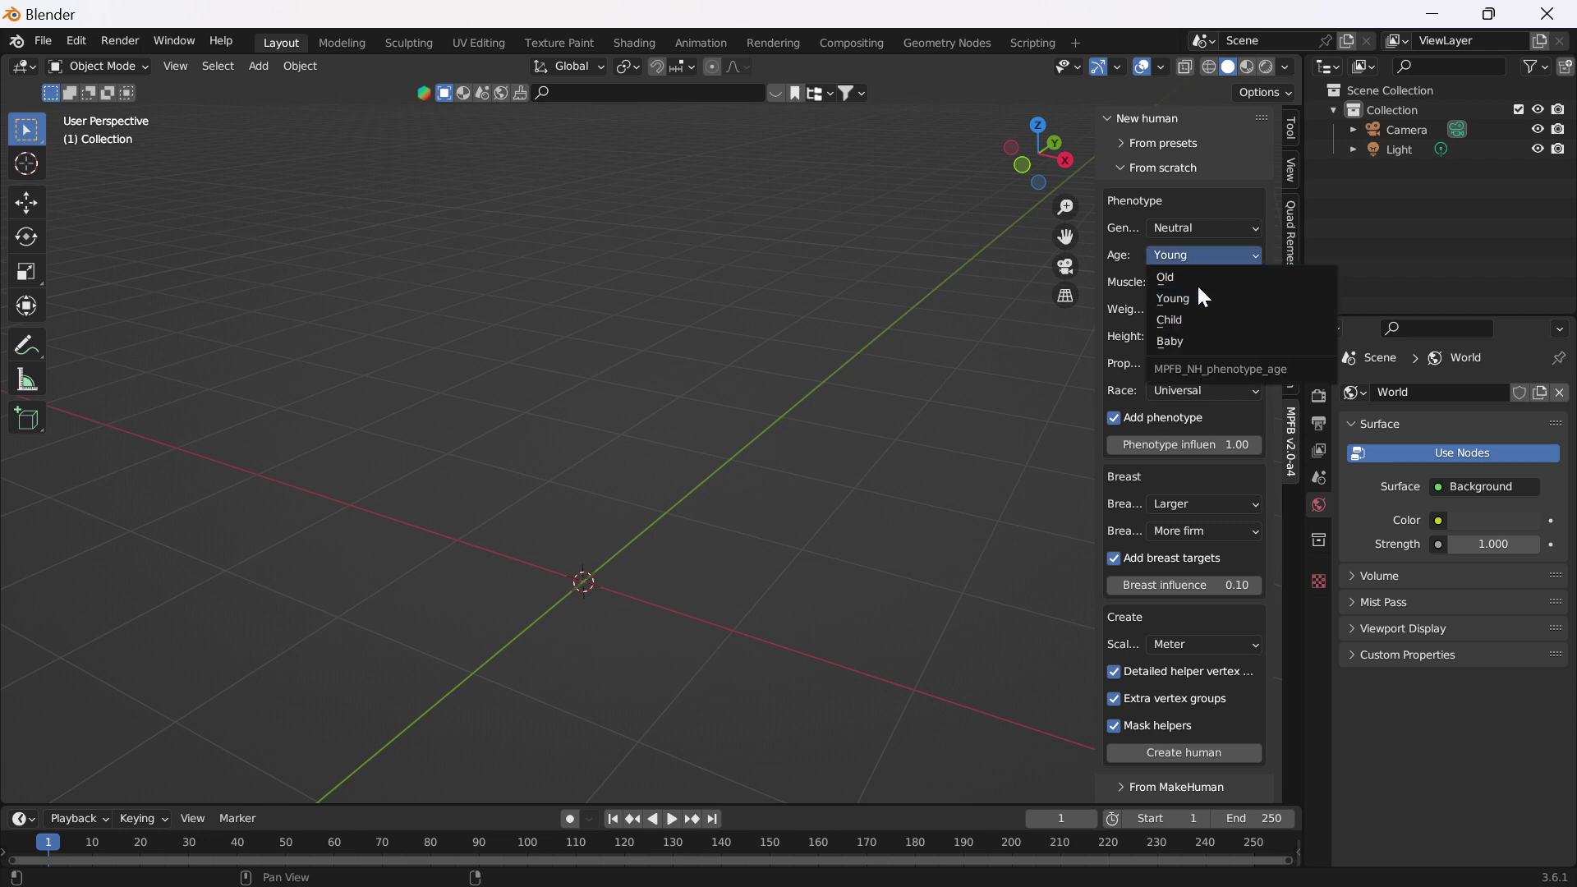
left_click(1197, 283)
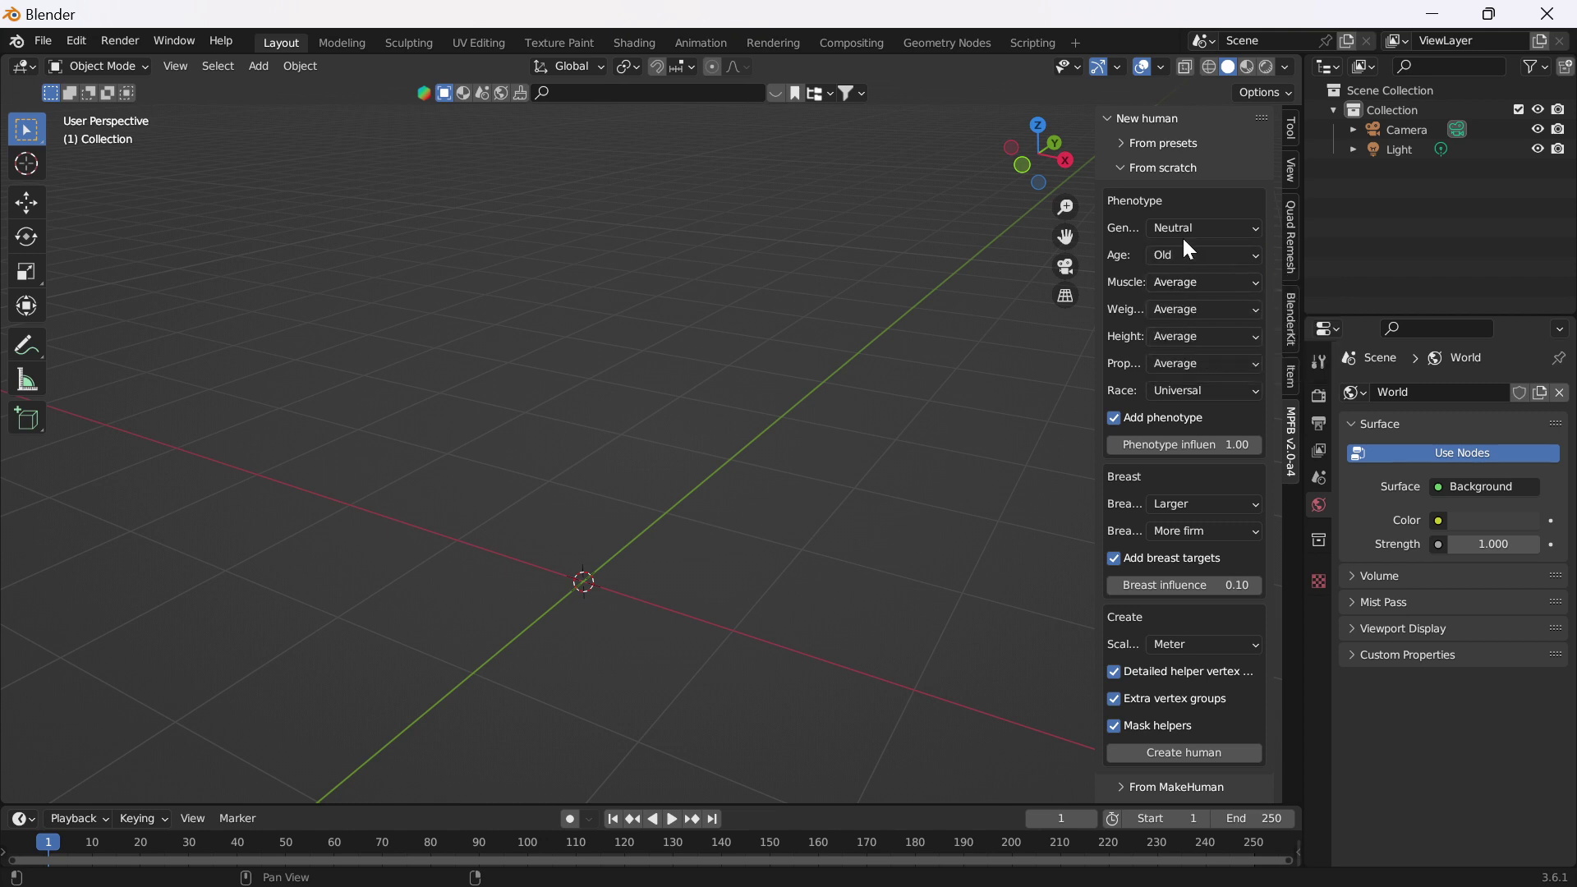
left_click(1188, 236)
left_click(1196, 291)
left_click(1195, 286)
scroll(1143, 669, "down", 1)
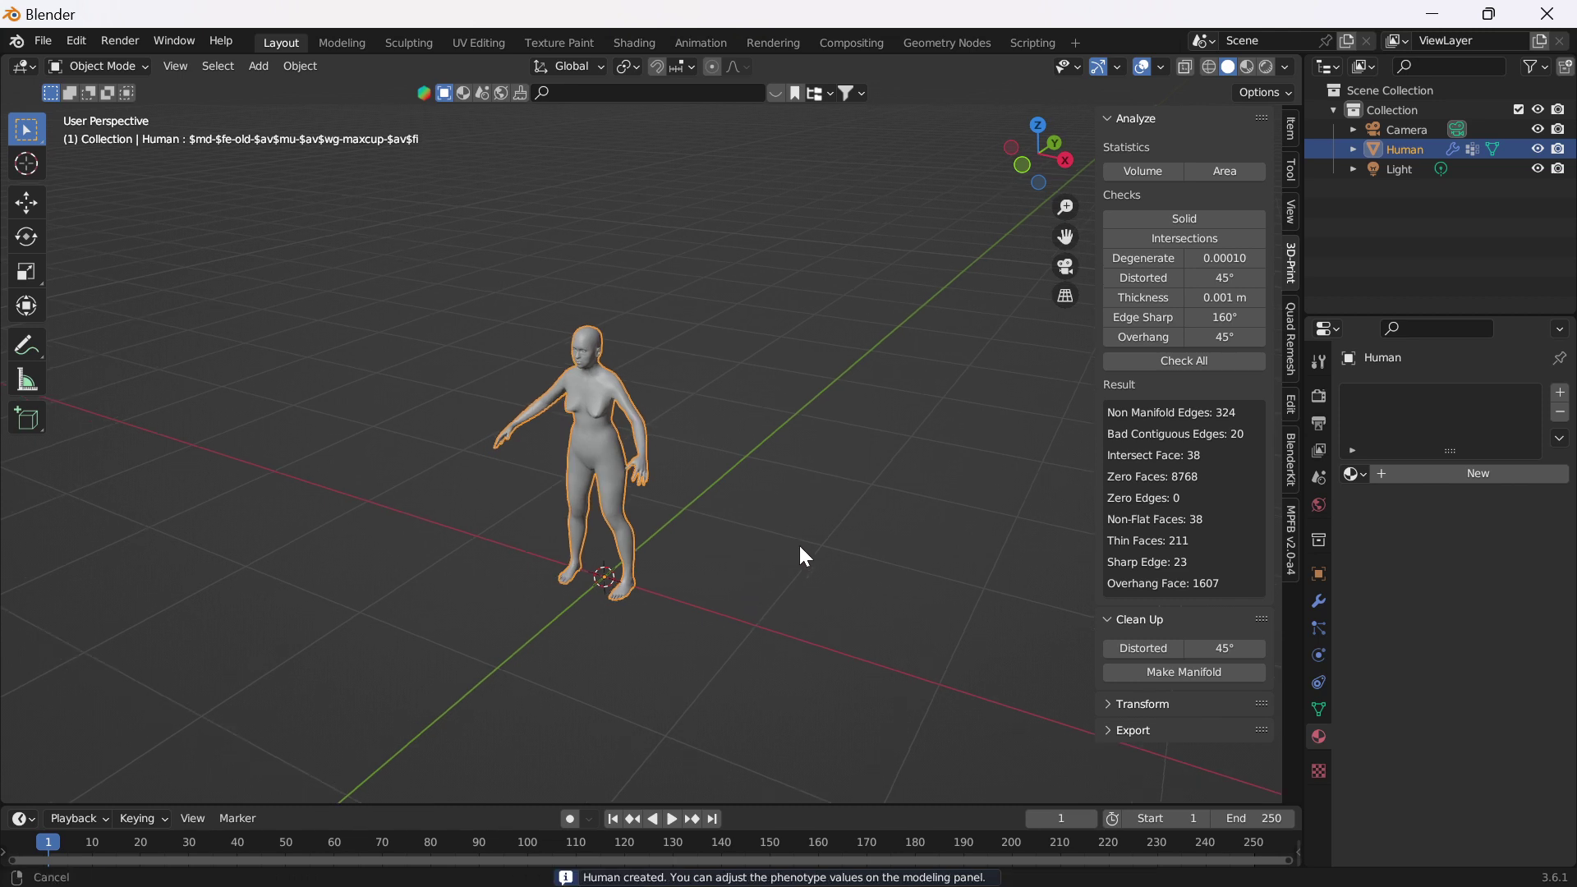
Step: Add a standard rig of the Default (no toes) type to the human with MPFB, keeping weight import enabled
scroll(617, 446, "up", 3)
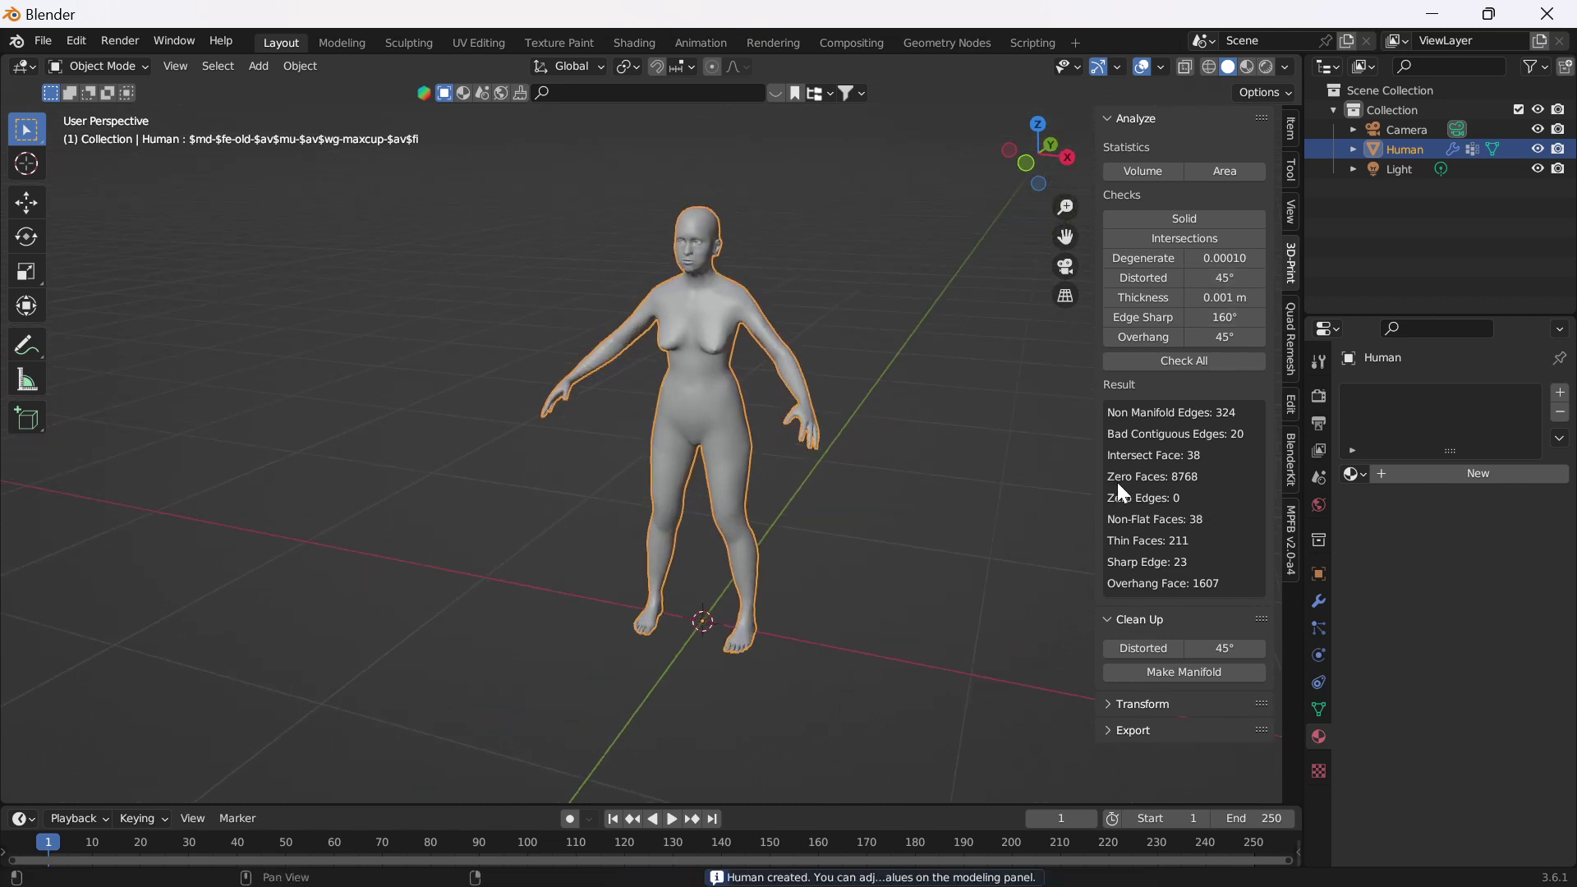
left_click(1292, 542)
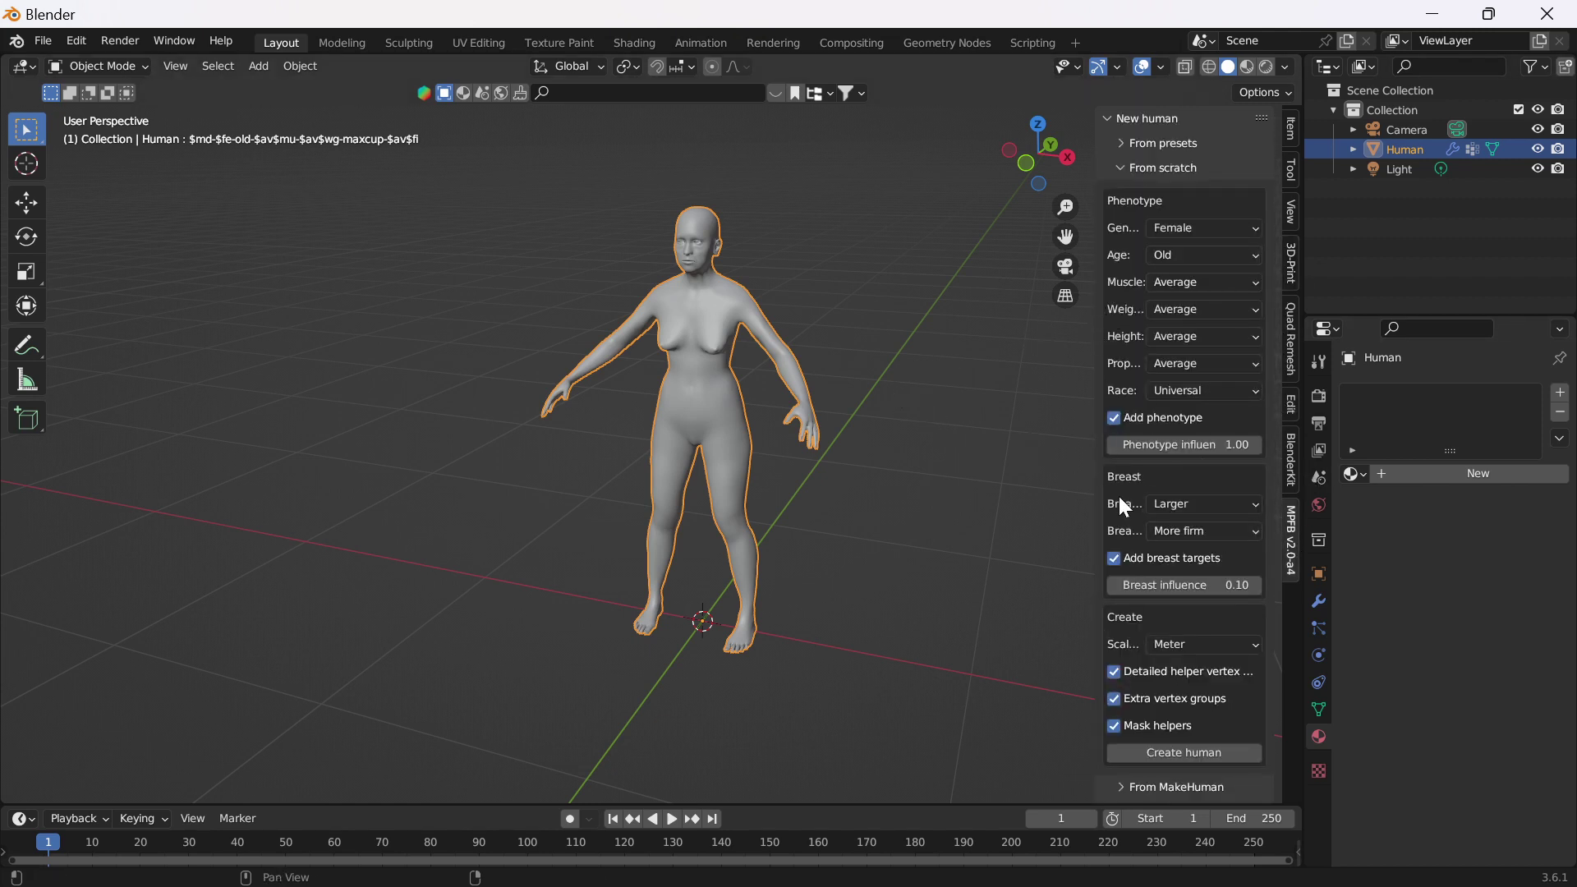
left_click(1113, 174)
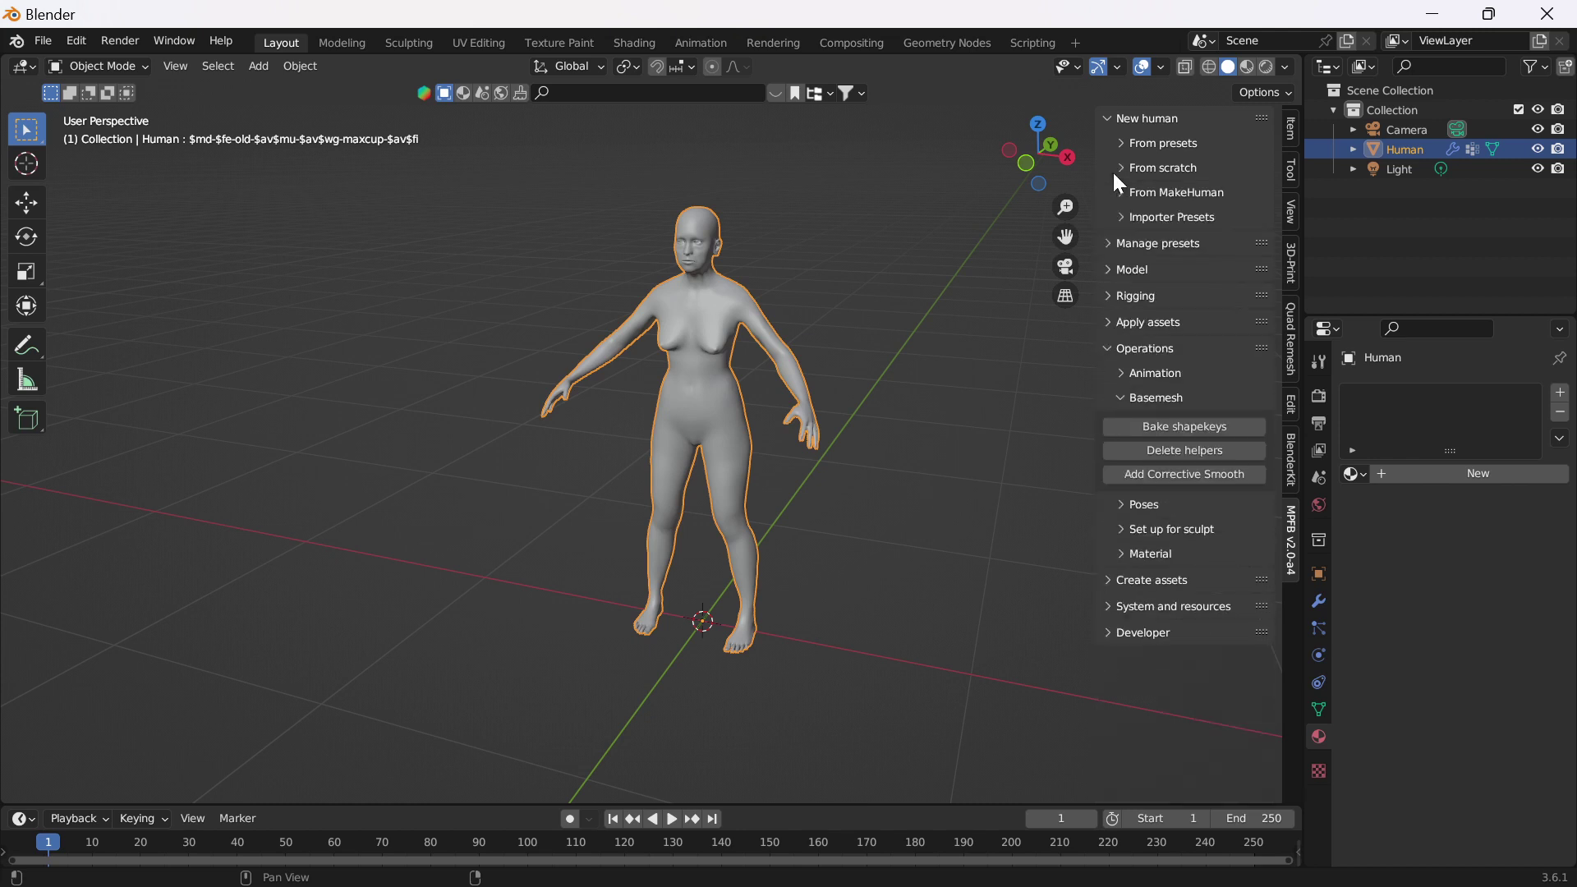
left_click(1100, 349)
left_click(1108, 294)
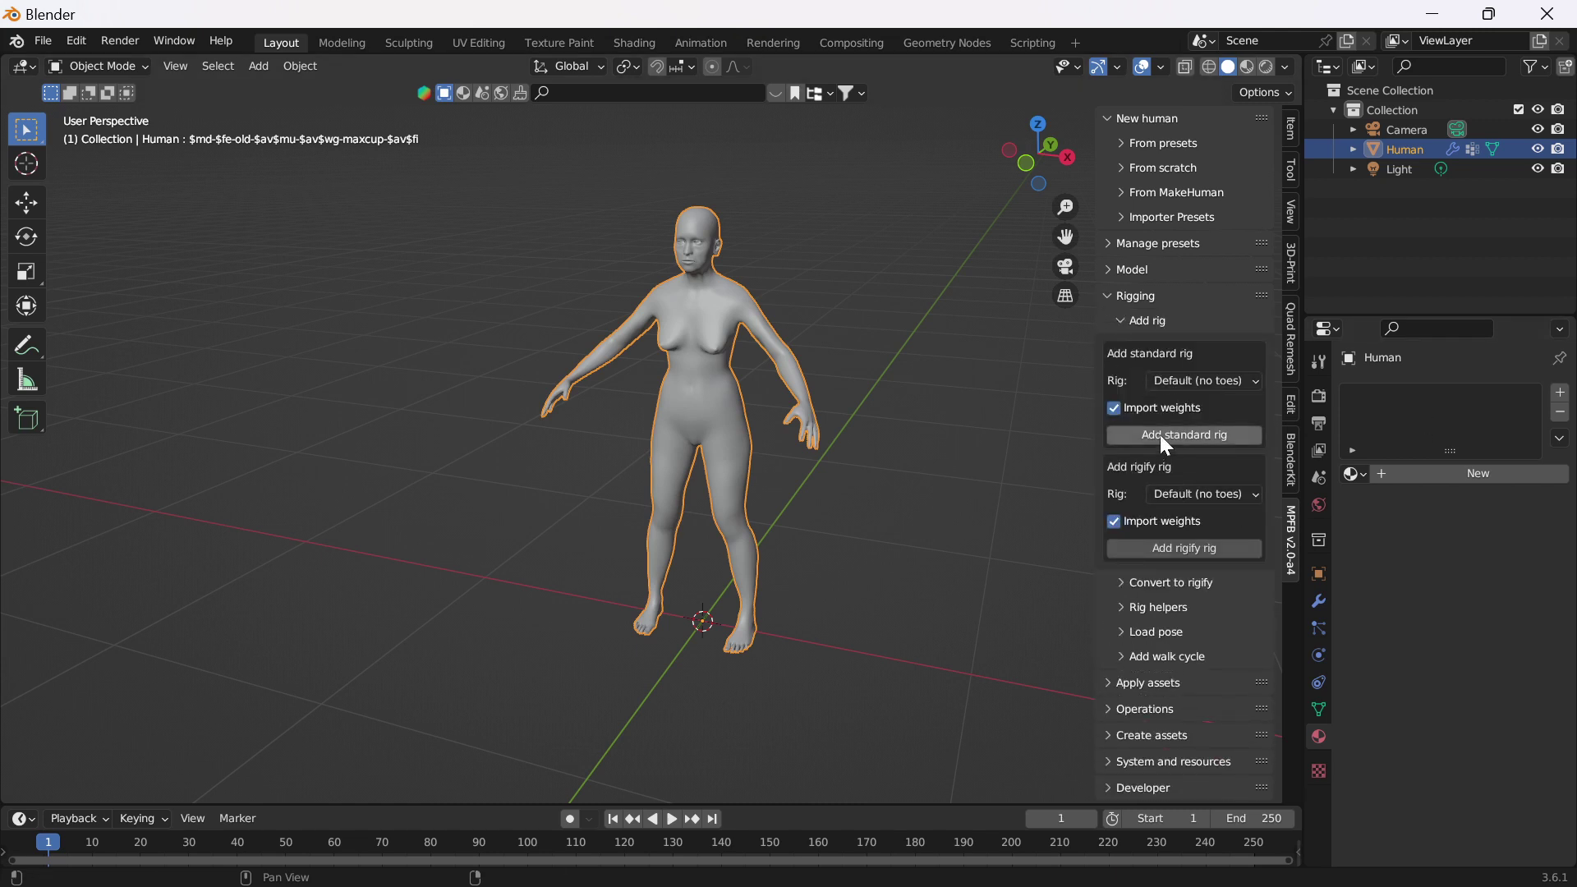
left_click(1184, 379)
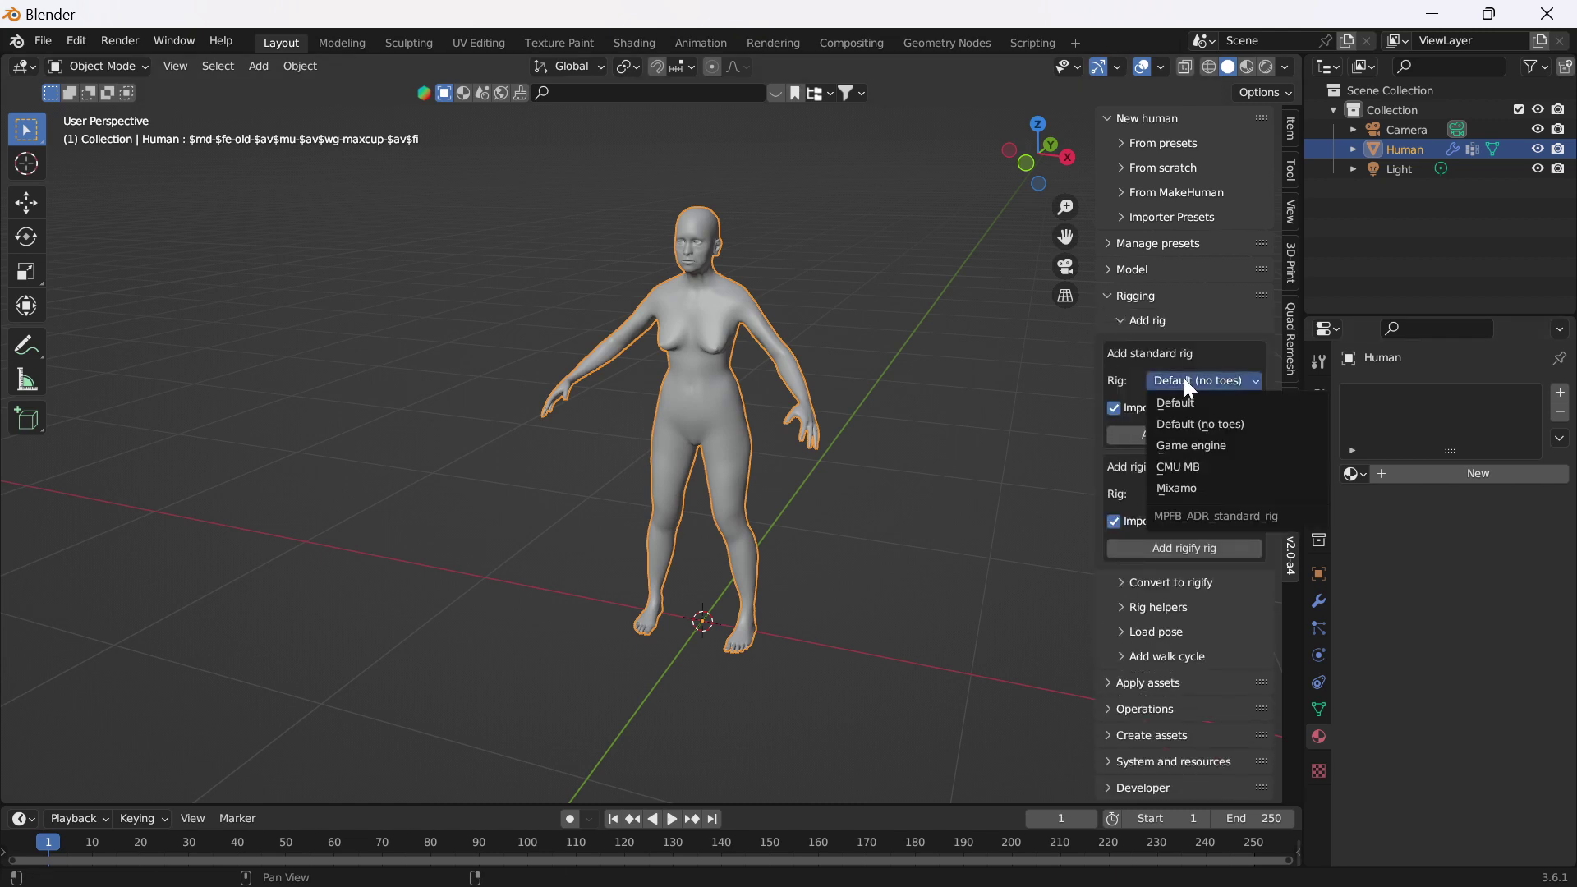
left_click(1184, 379)
left_click(1202, 382)
left_click(1202, 382)
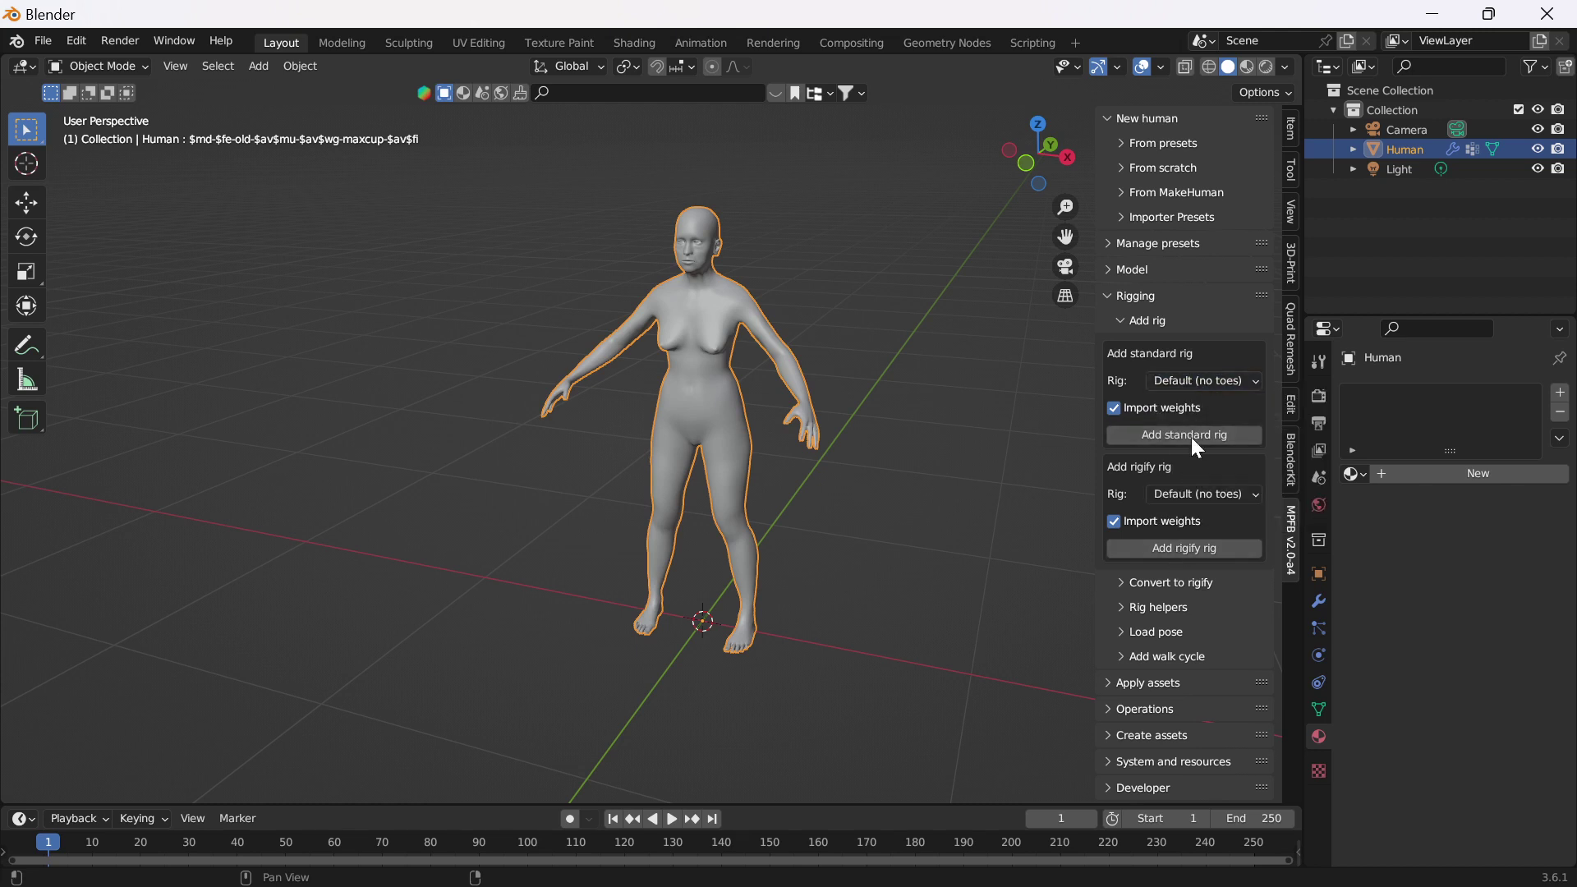
left_click(1170, 386)
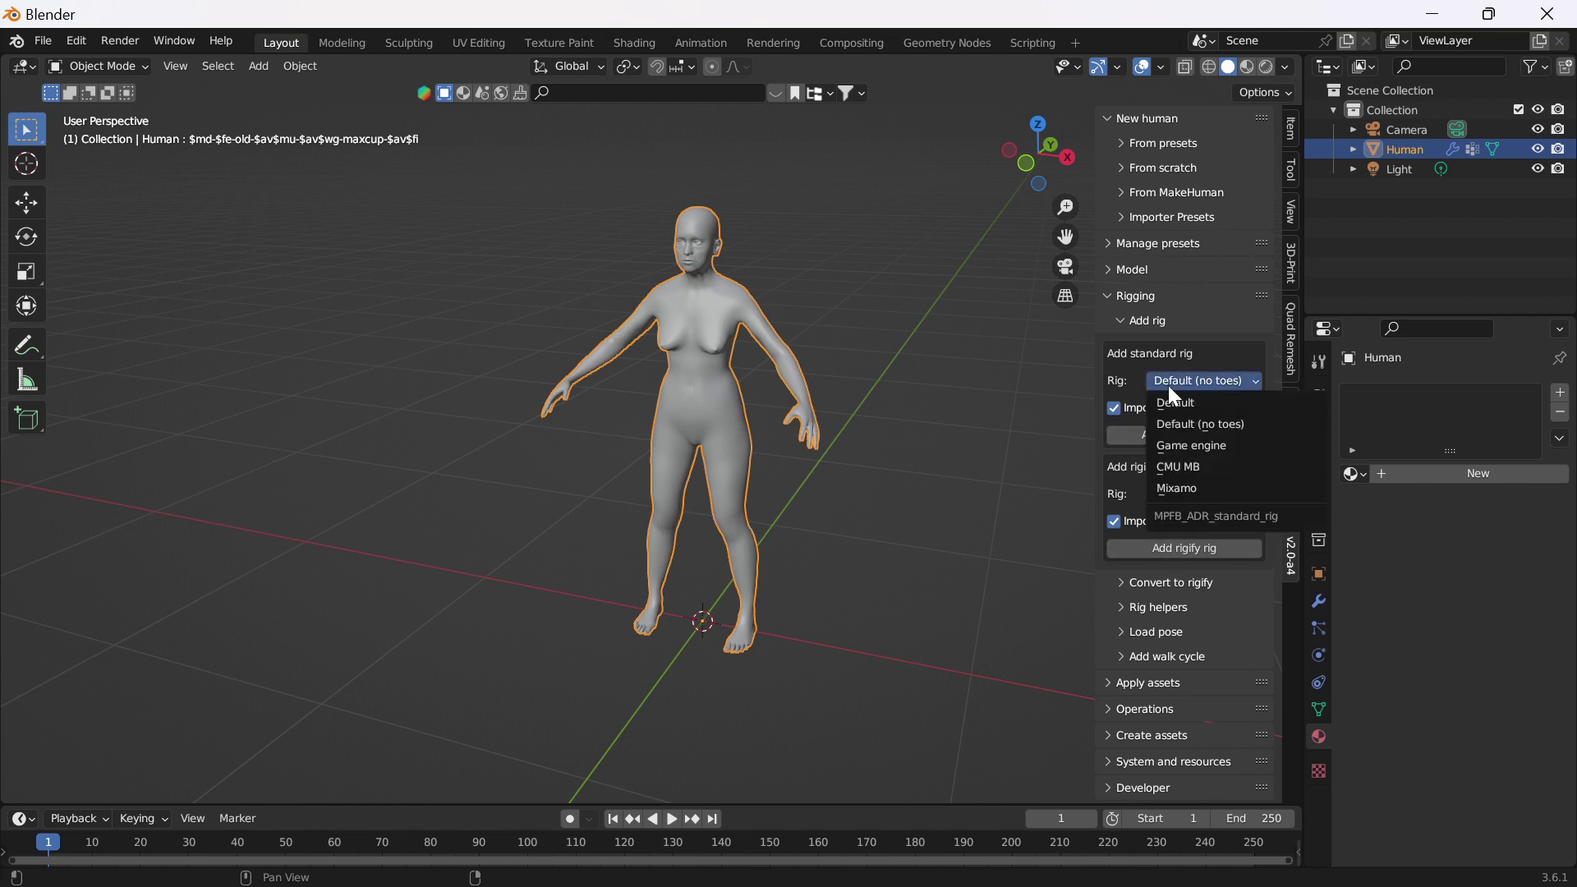
left_click(1197, 368)
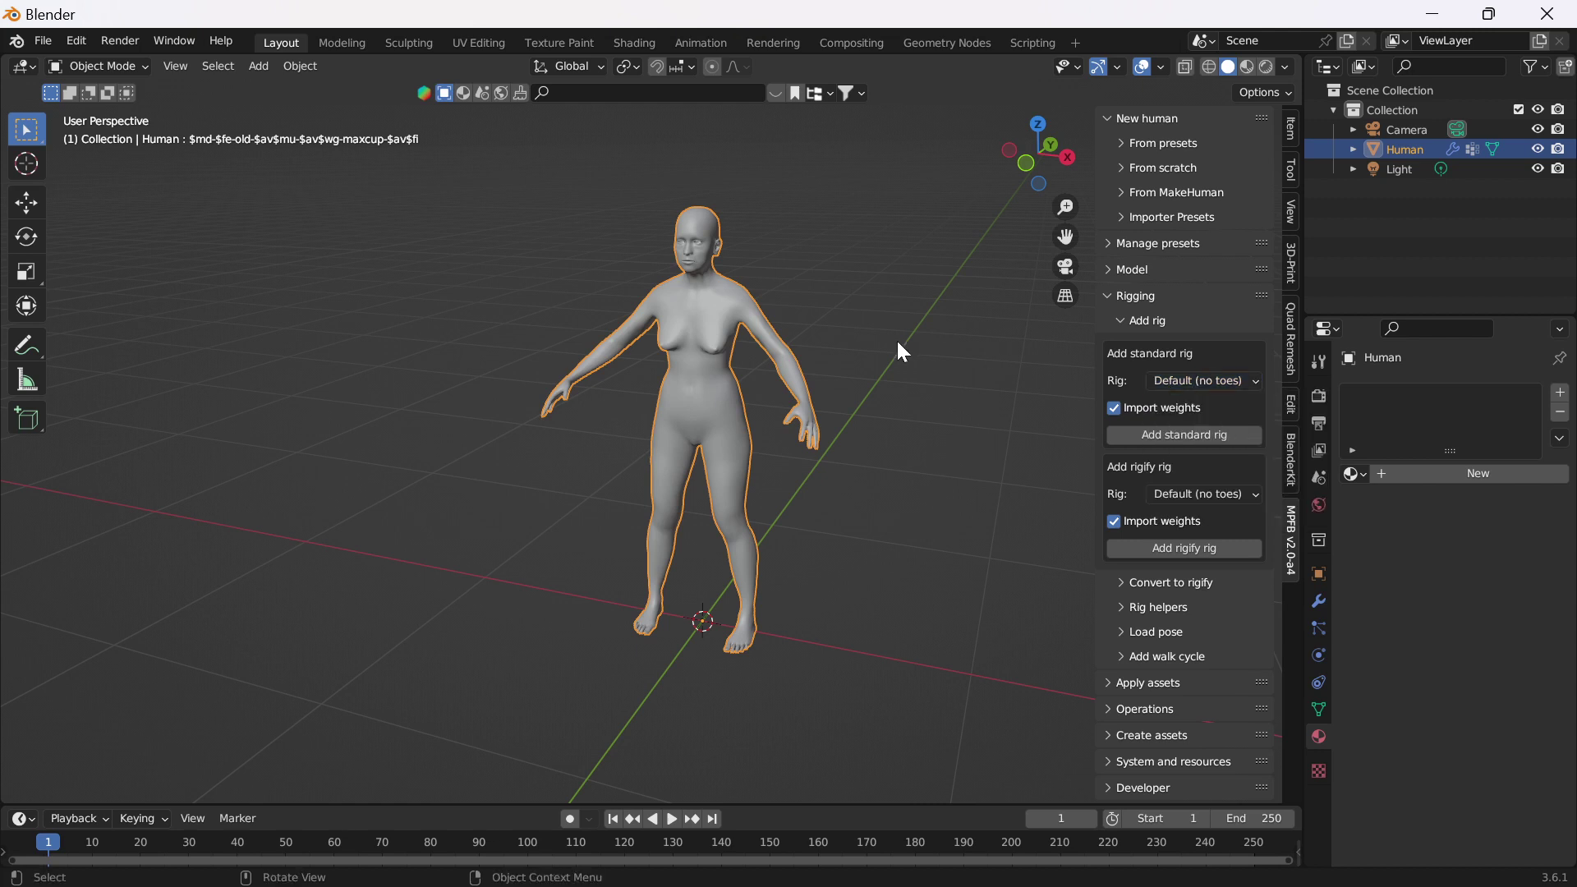
left_click(1163, 440)
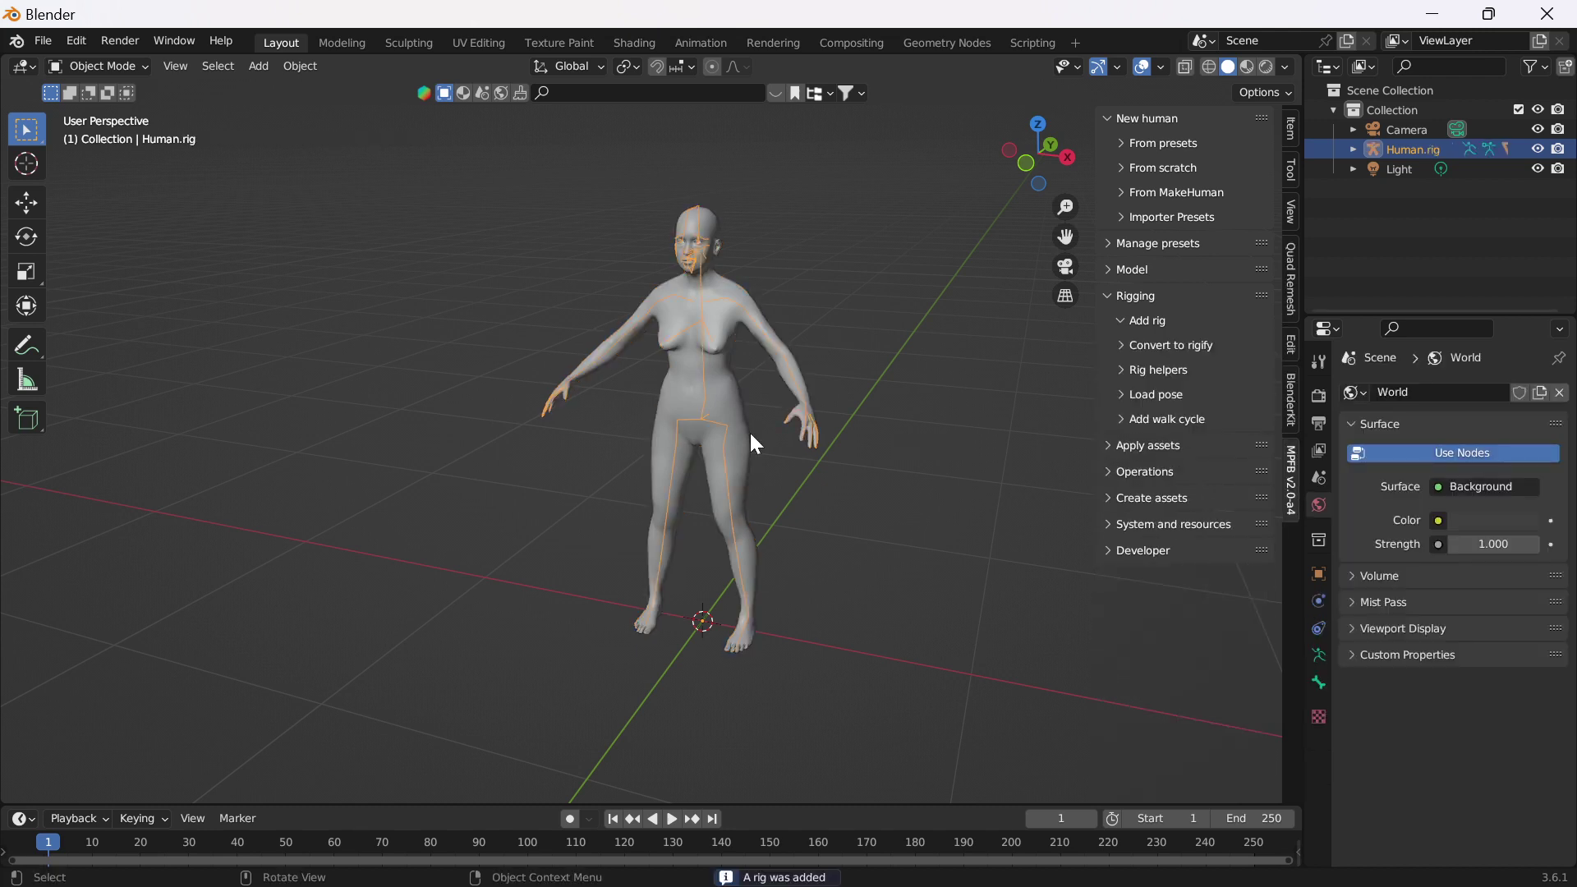
Step: Put the human's rig into Pose Mode and bring the whole figure into view
middle_click_drag(984, 383, 903, 450, "ctrl")
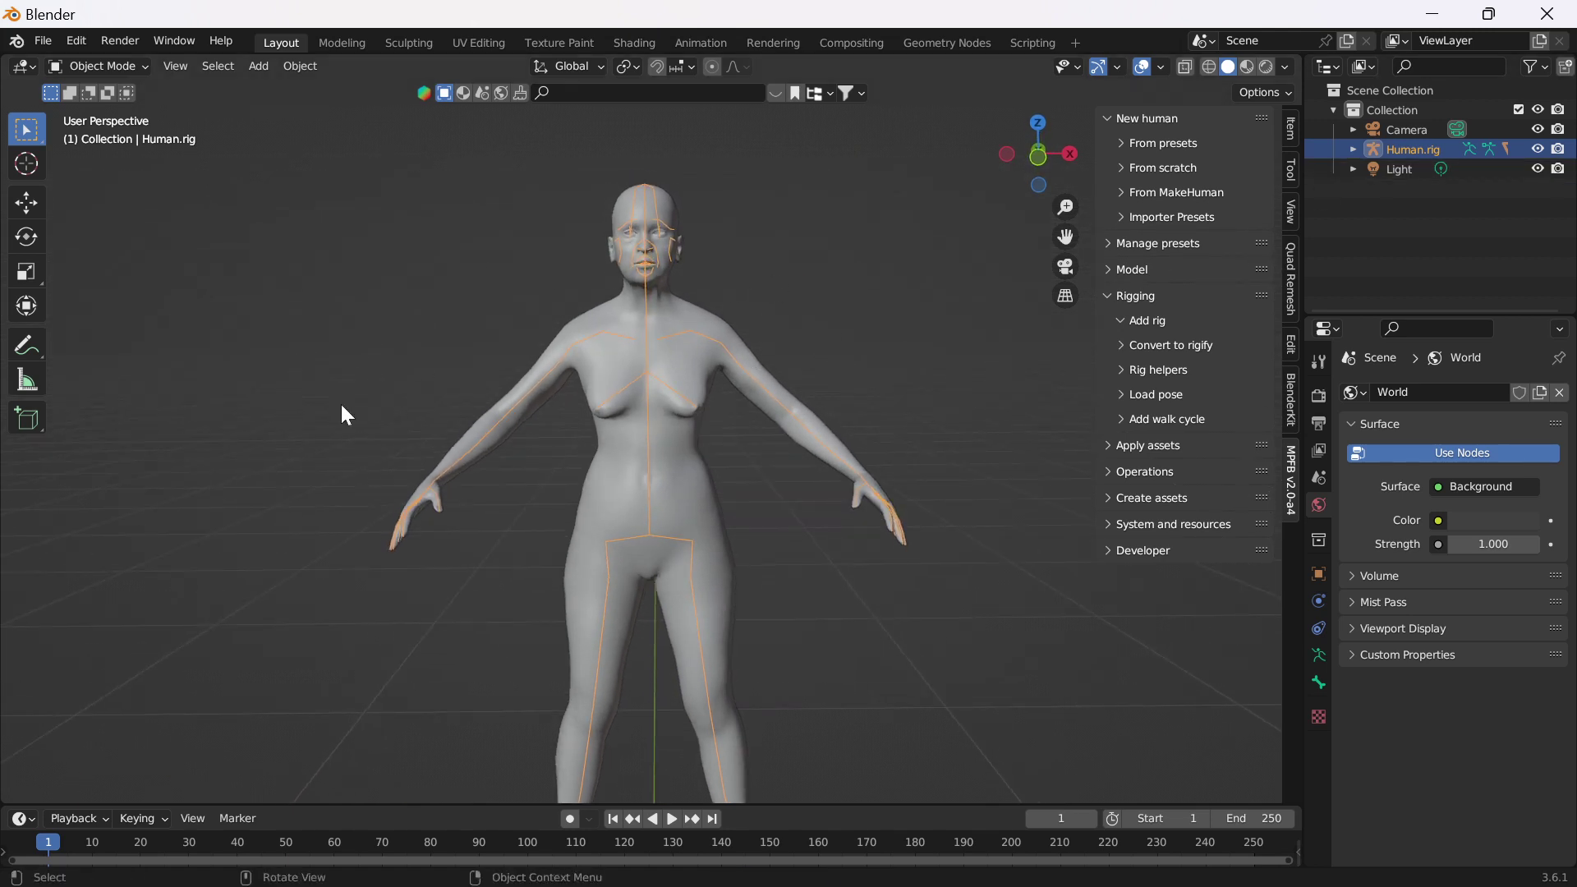
left_click(99, 65)
left_click(105, 125)
scroll(558, 353, "down", 2)
middle_click_drag(562, 361, 523, 359)
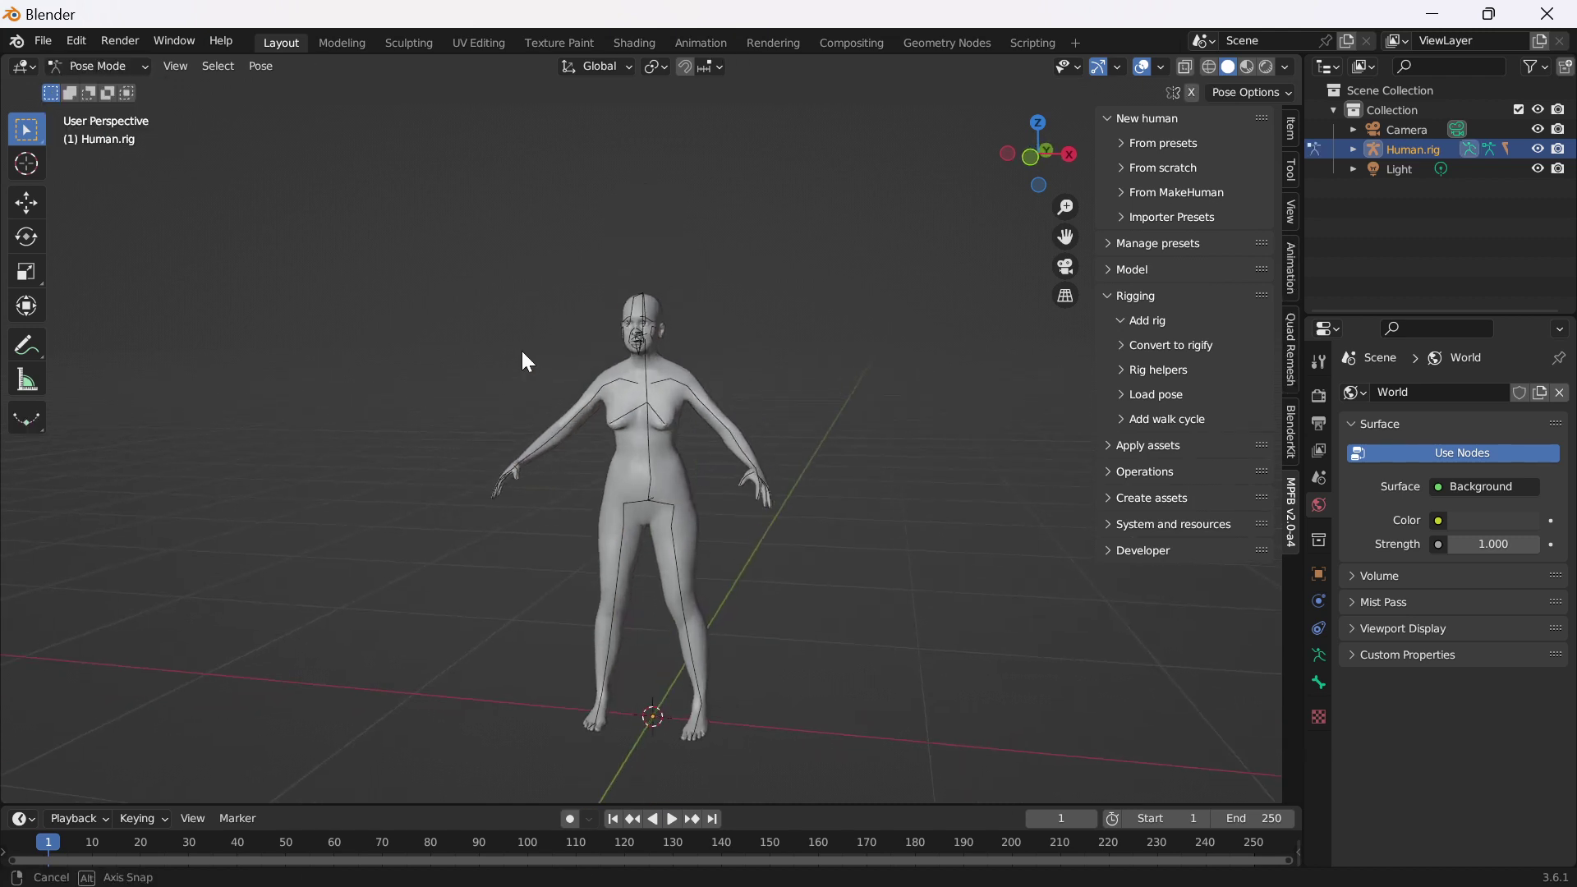
Step: Split the viewport and show pose.jpg in a narrow Image Editor beside it as the pose reference
left_click_drag(15, 62, 452, 144)
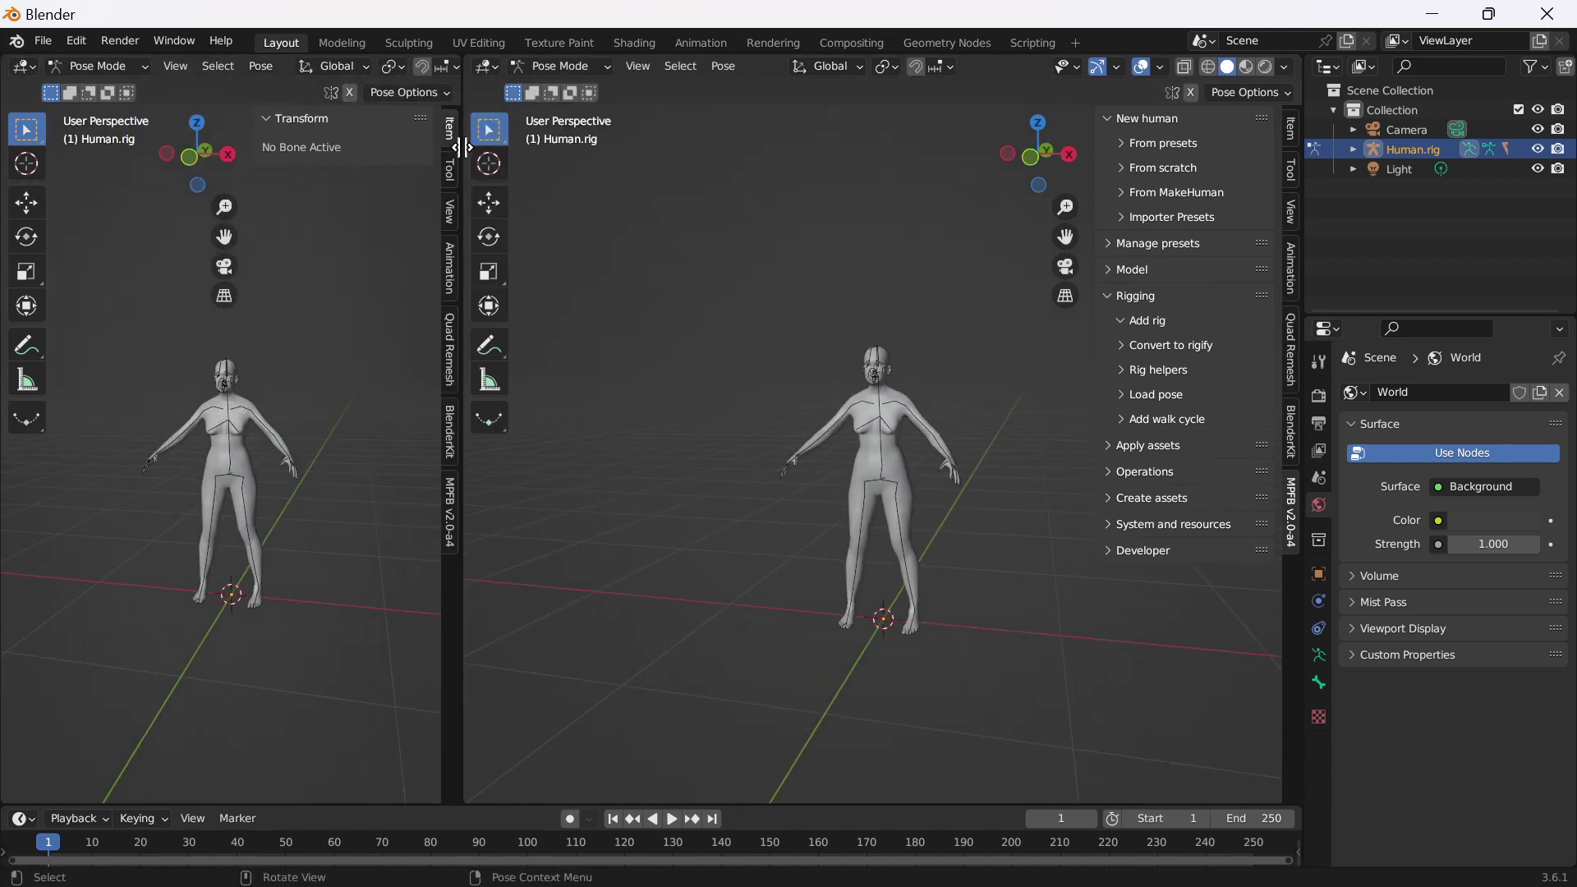
left_click(18, 69)
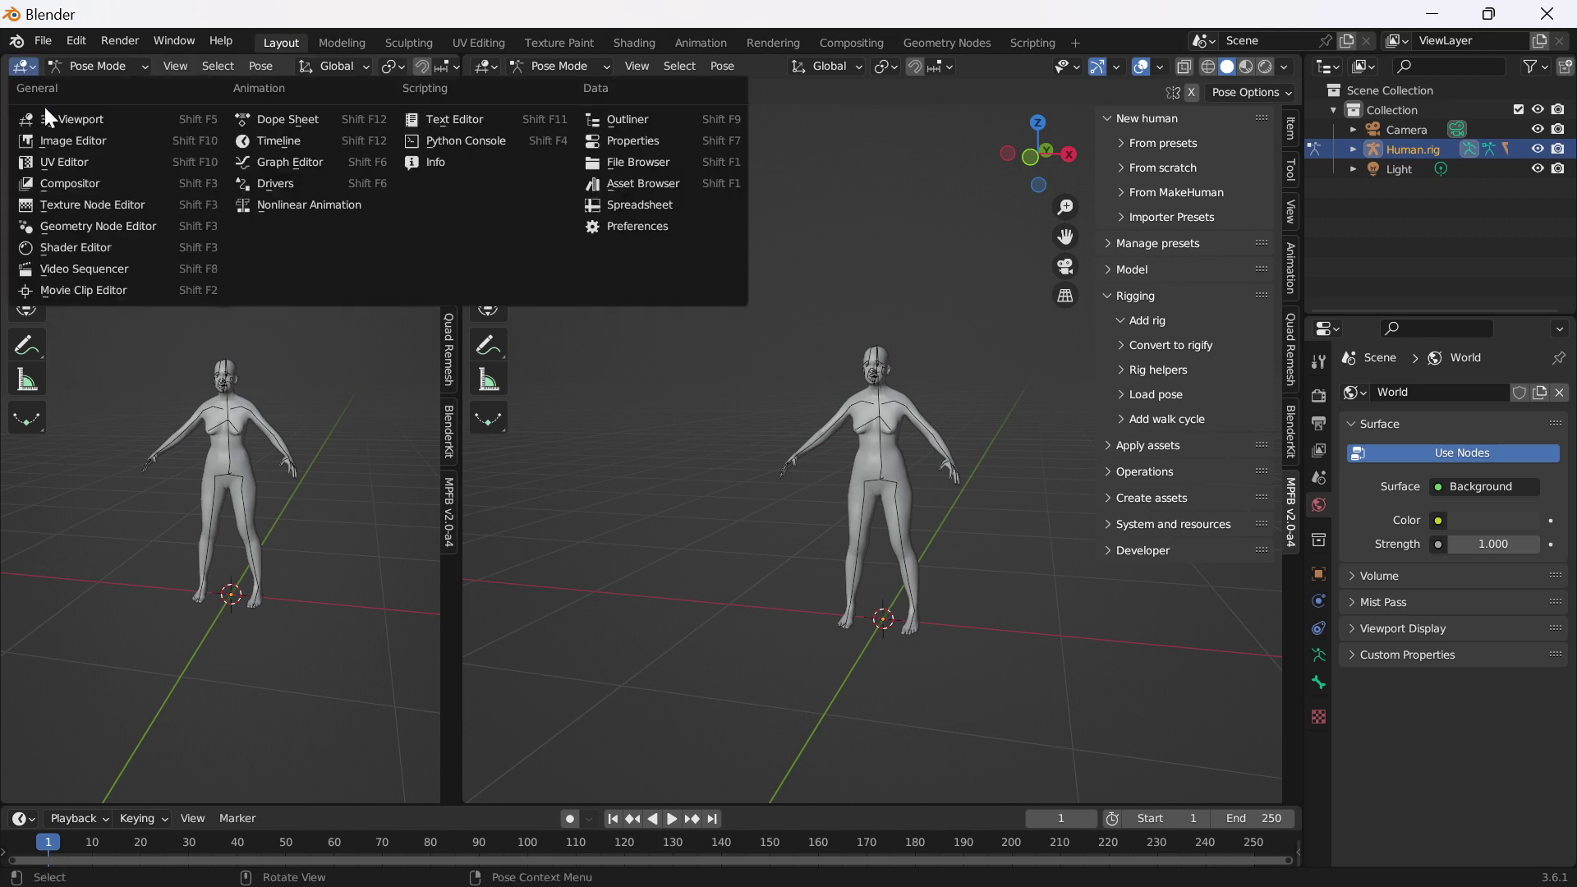
left_click(88, 143)
left_click(225, 67)
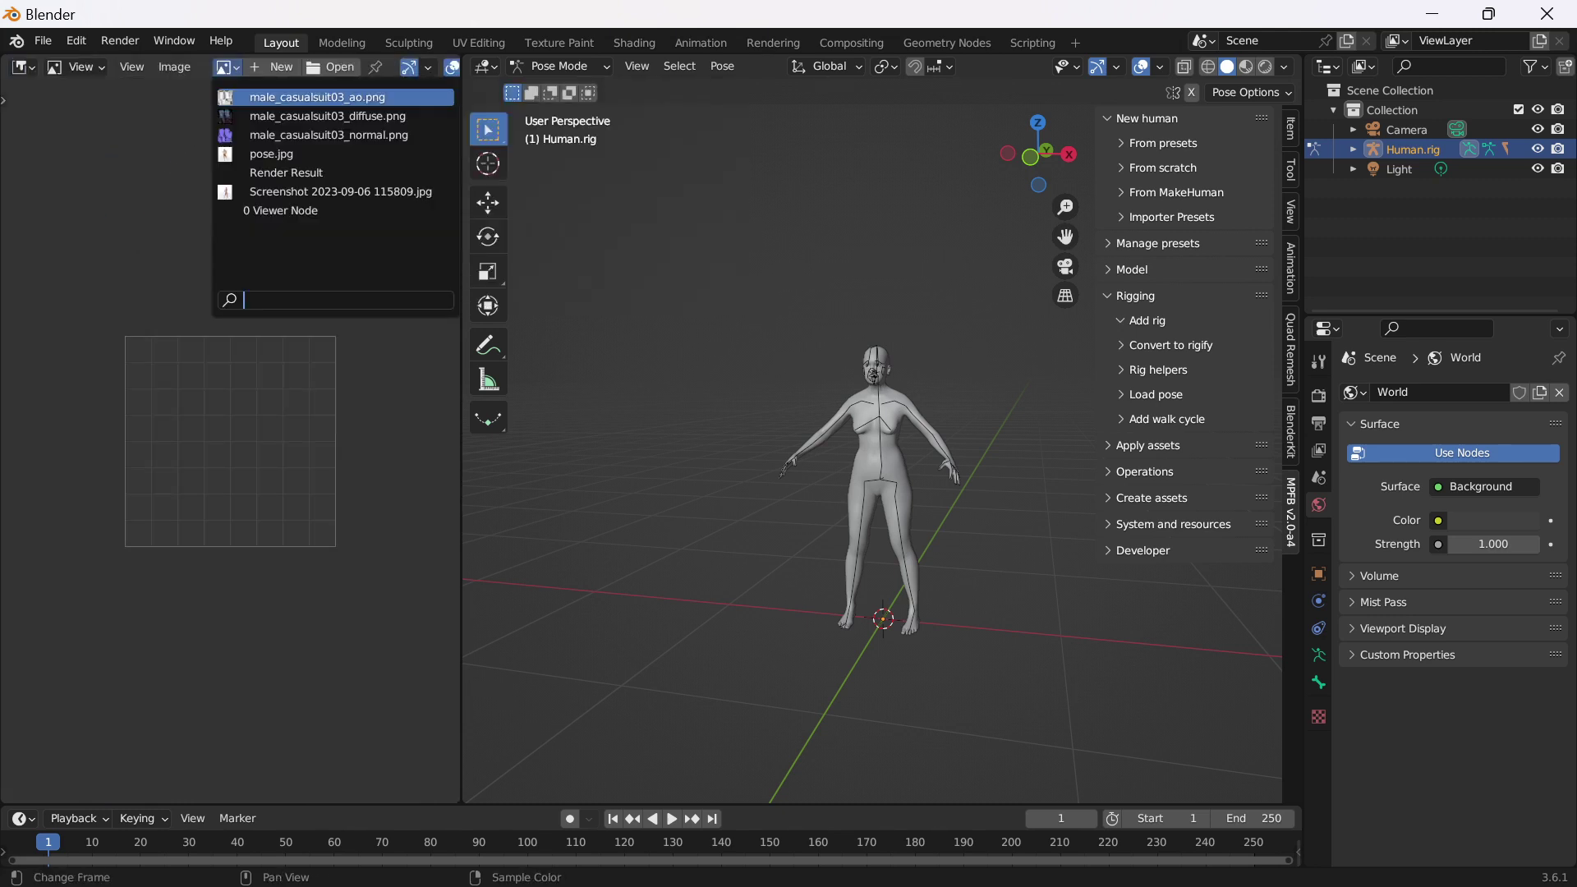
left_click(248, 151)
scroll(187, 316, "up", 4)
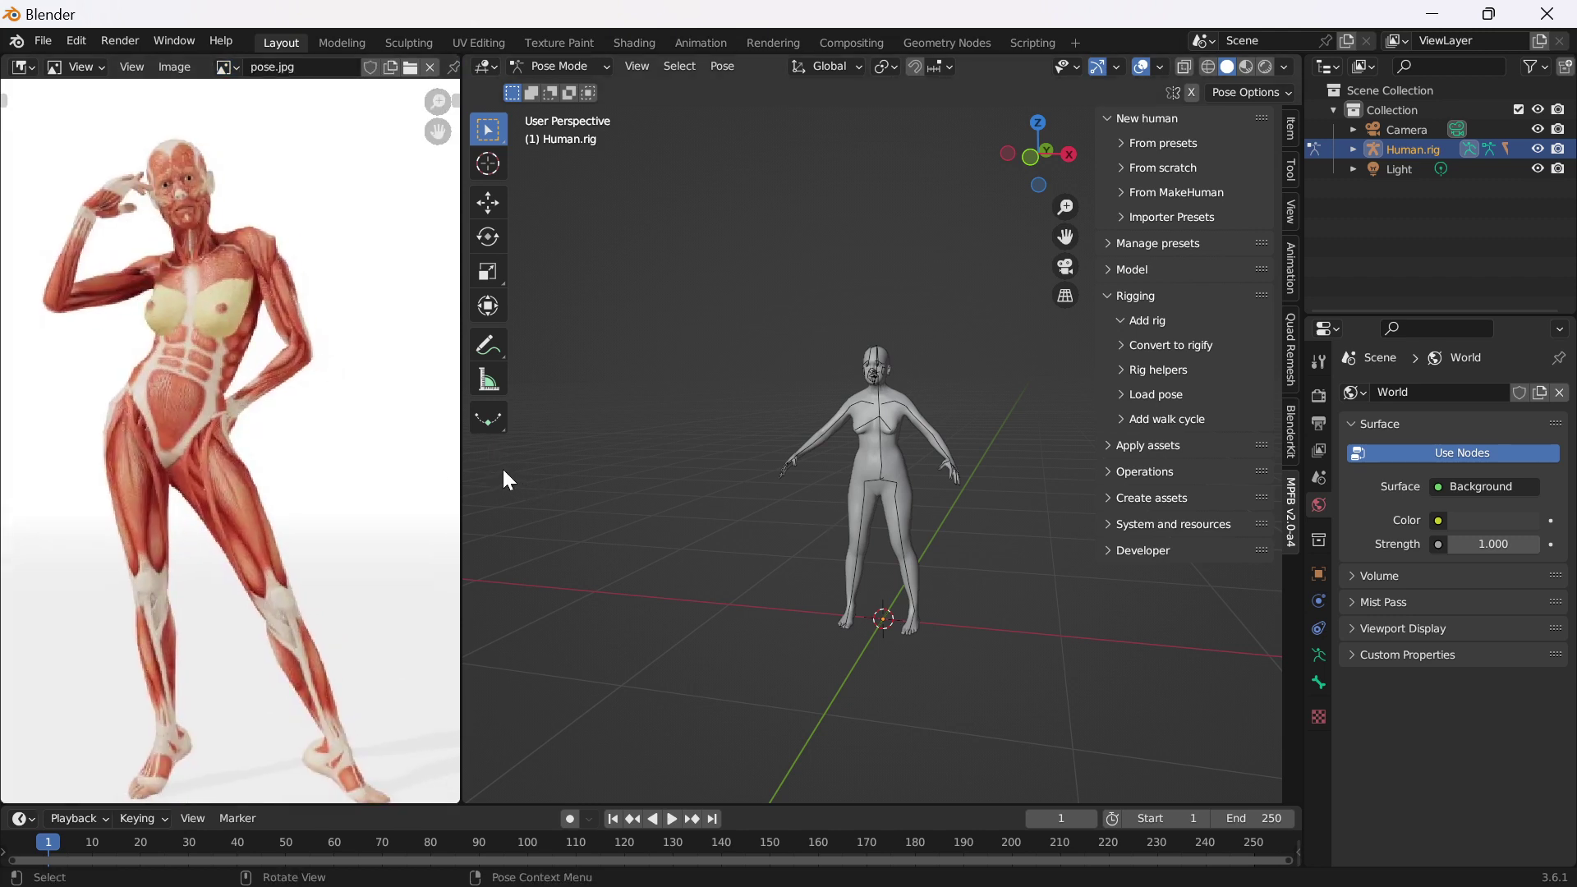
left_click_drag(462, 467, 227, 493)
scroll(111, 445, "down", 3)
scroll(111, 445, "up", 2)
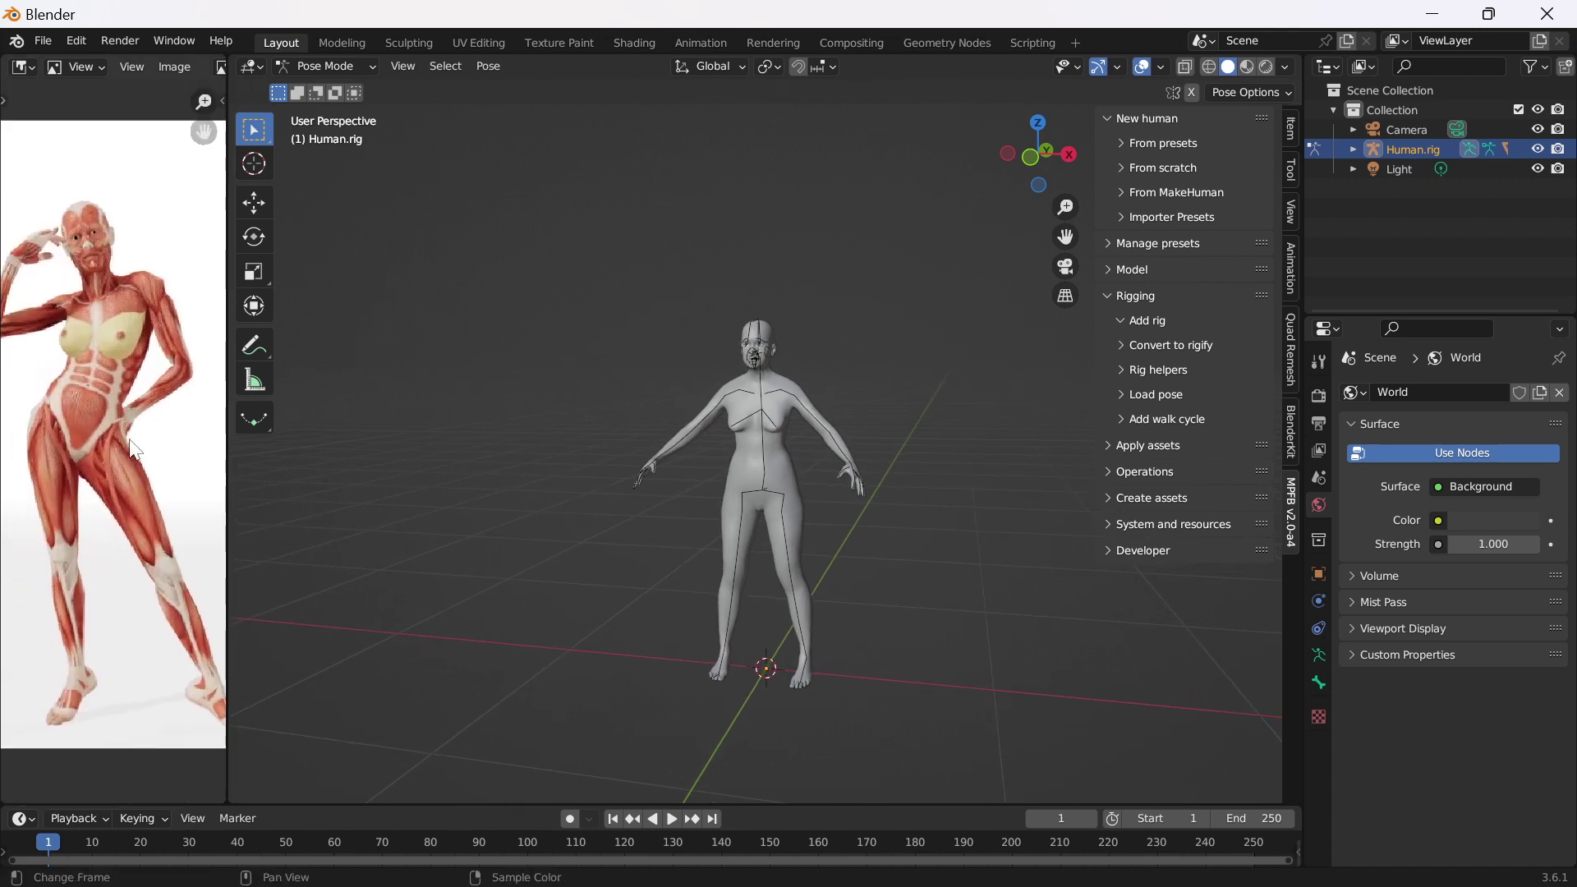
Step: Rotate the lower spine bone slightly in the front view to tilt the upper body sideways
scroll(776, 450, "up", 2)
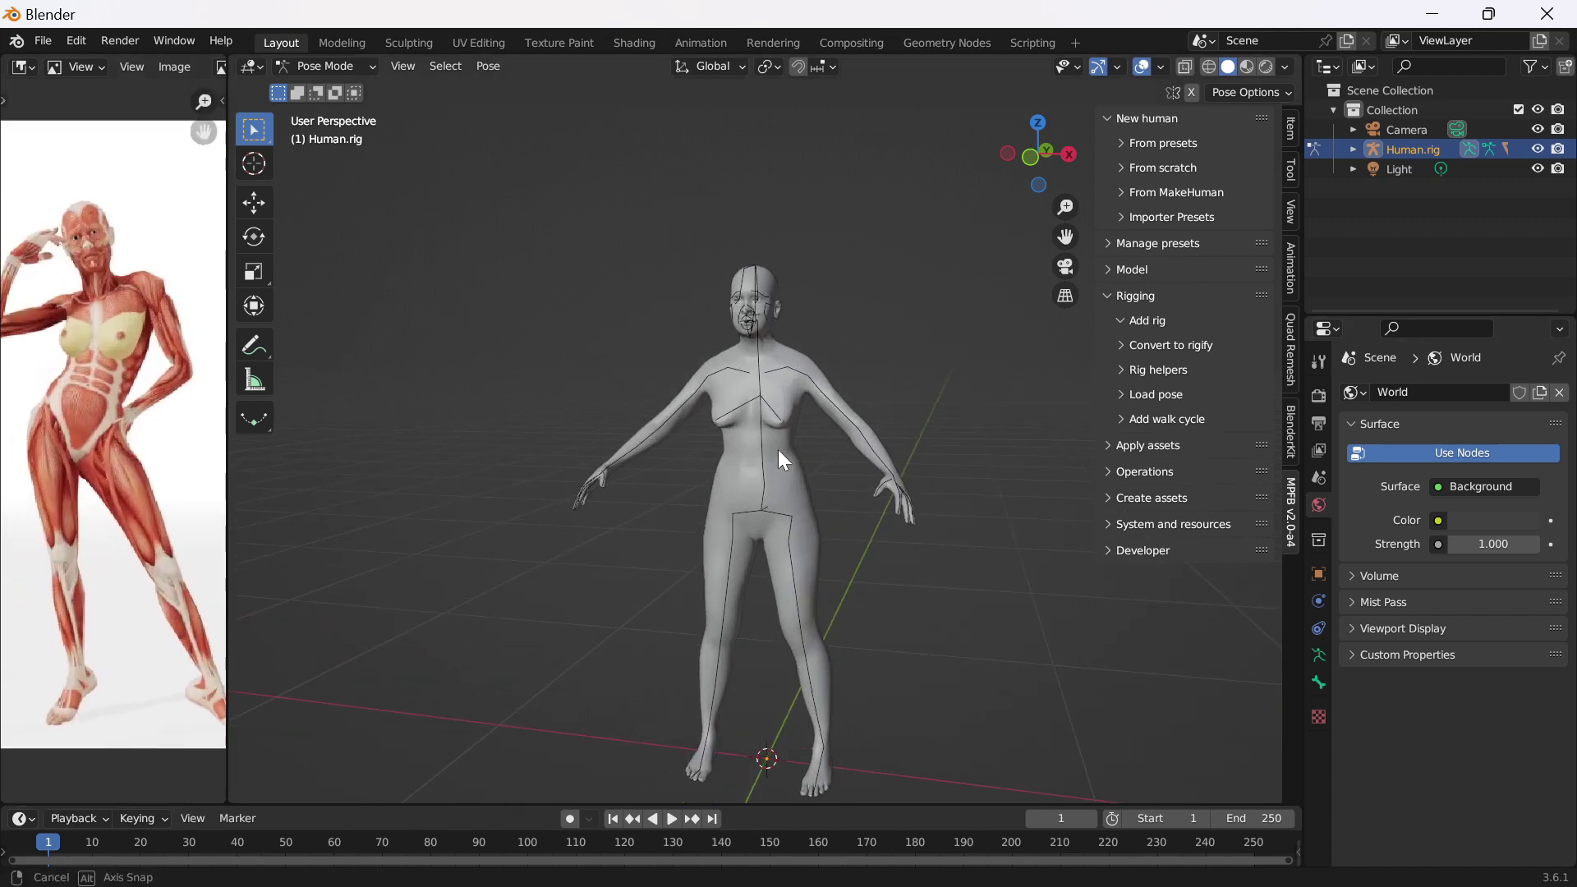
mouse_move(777, 450)
middle_mouse_down()
mouse_move(719, 412)
mouse_move(781, 424)
middle_mouse_up()
key("KP_3")
key("KP_1")
scroll(748, 417, "up", 2)
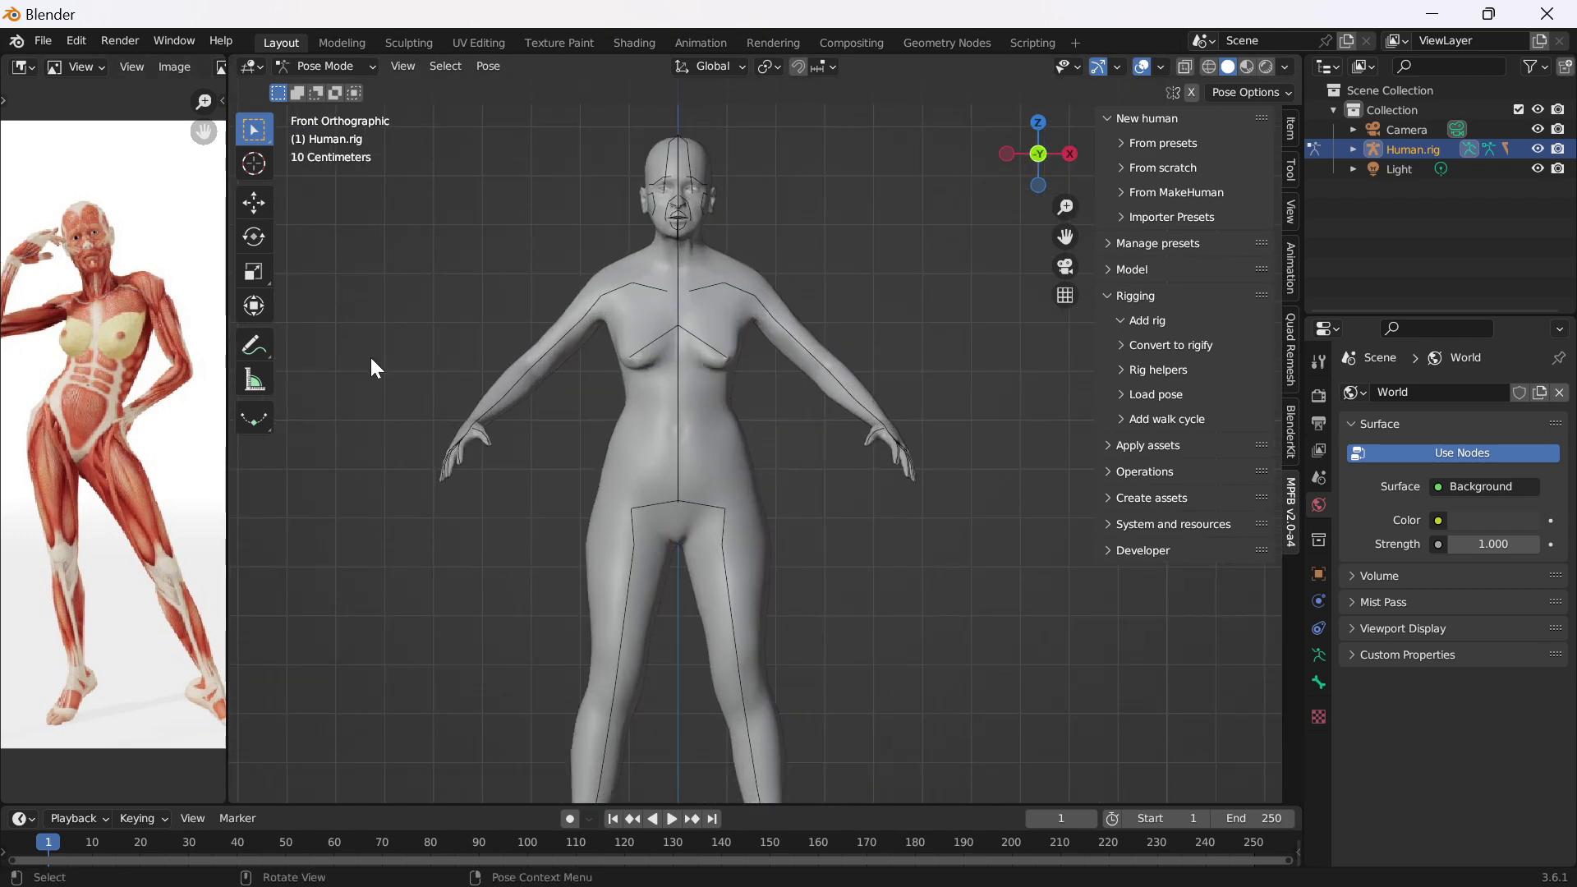
left_click(681, 457)
key("r")
left_click(663, 348)
Step: Rotate the upper arm bones in the front view to lower both arms toward the body
left_click(550, 344)
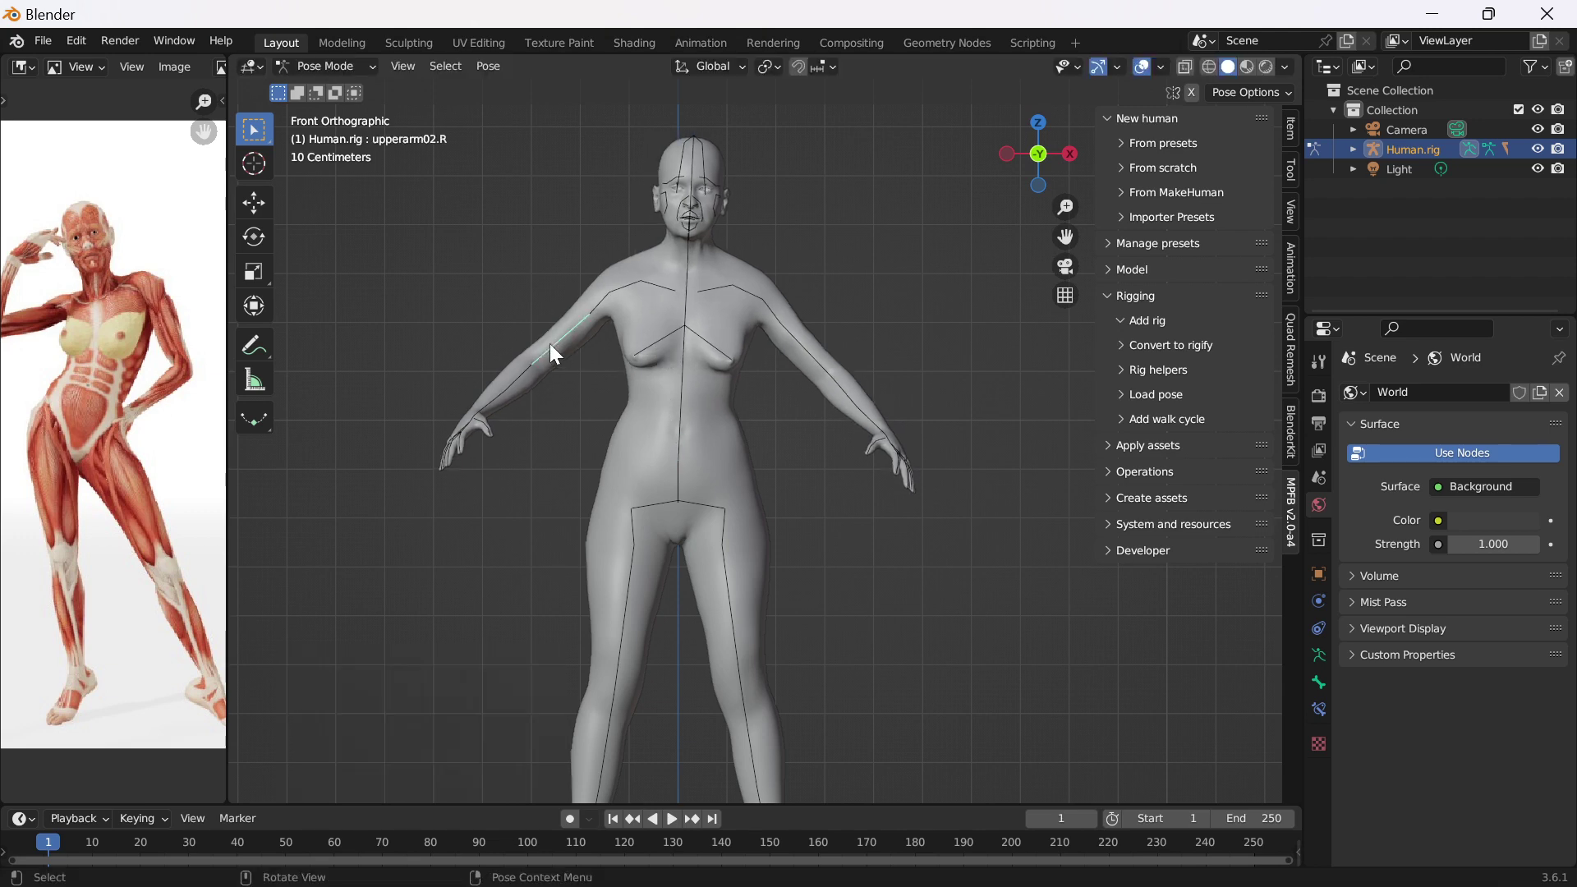
key("r")
left_click(548, 339)
key("r")
left_click(574, 368)
Step: Rotate the lowerarm01.L bone about 57° to bend the left forearm forward
middle_click_drag(574, 368, 770, 391)
left_click(794, 426)
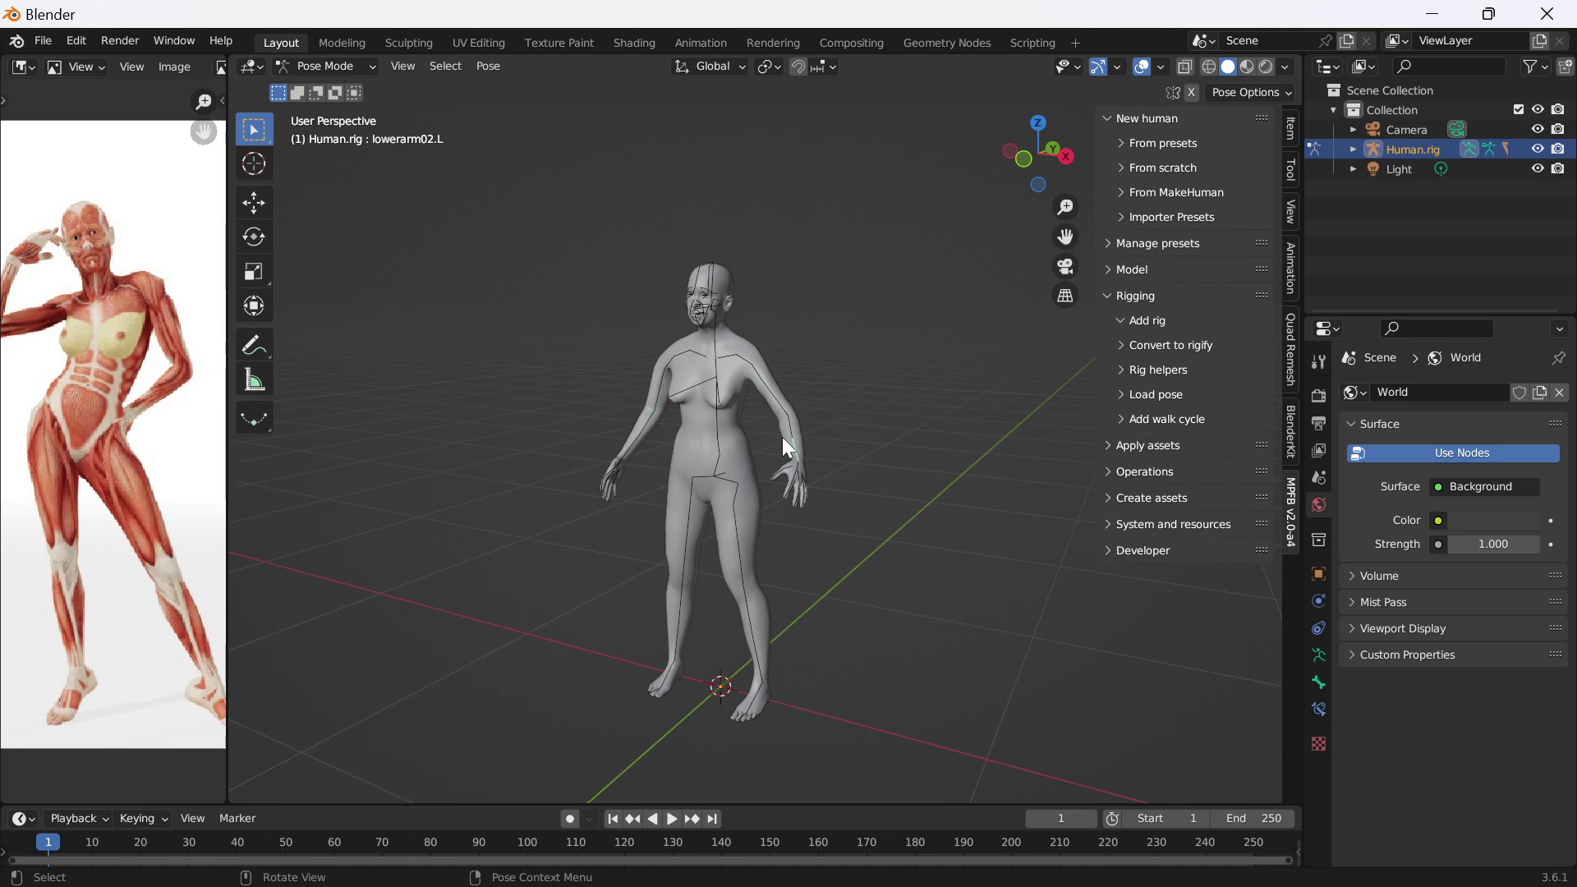
key("r")
key("Escape")
key("r")
left_click(781, 422)
Step: Rotate the upperarm02.L bone in the front view to adjust the left upper arm's angle
middle_click_drag(781, 422, 844, 427)
key("KP_3")
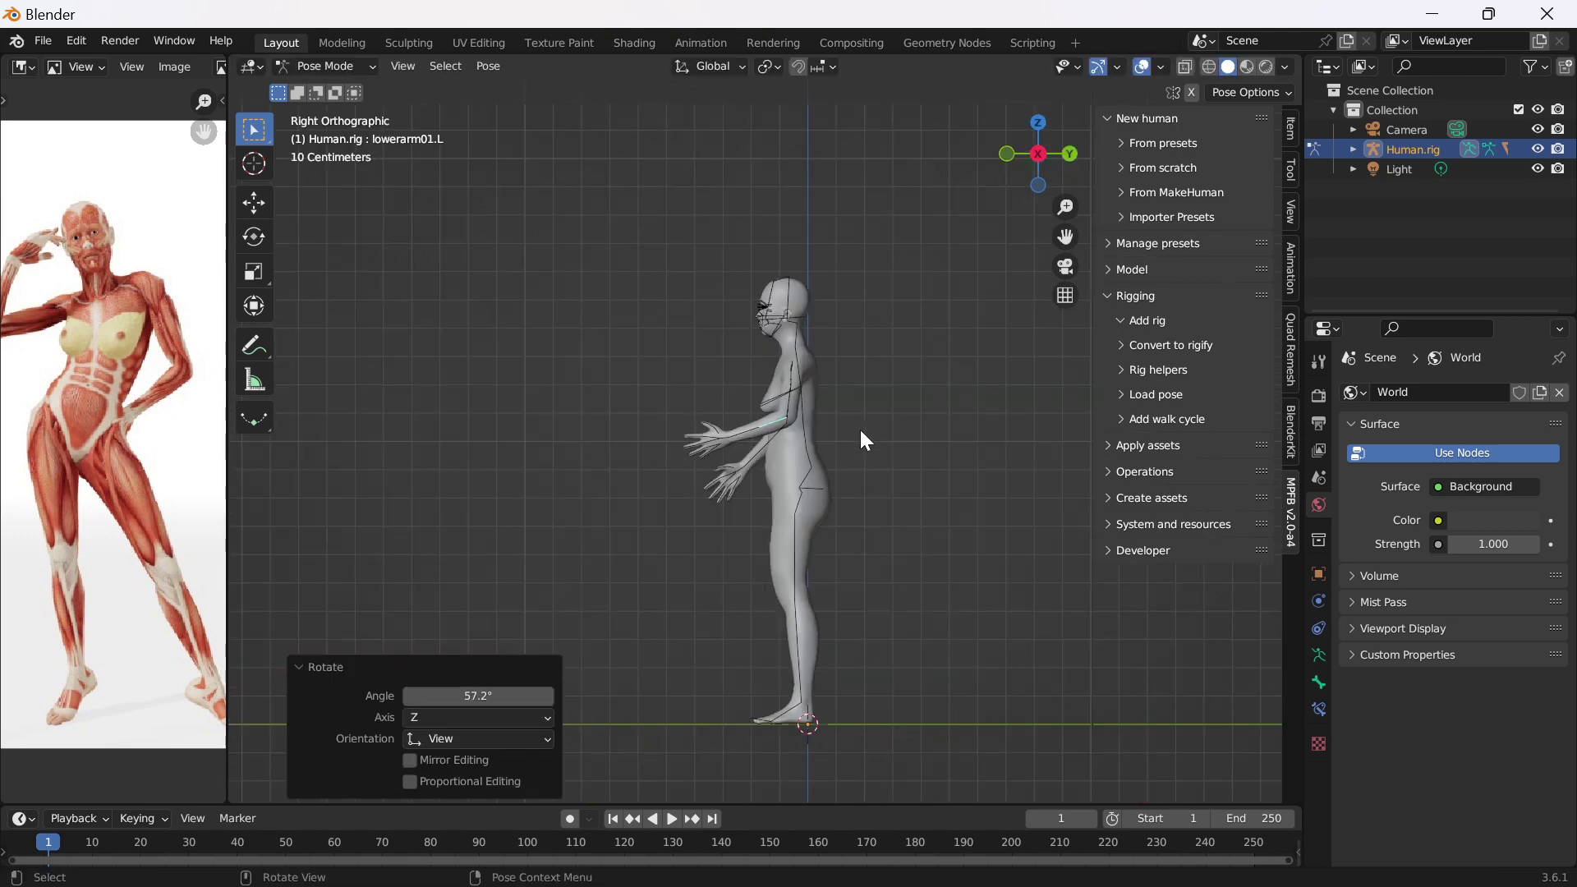
key("KP_1")
scroll(688, 412, "up", 2)
left_click(760, 380)
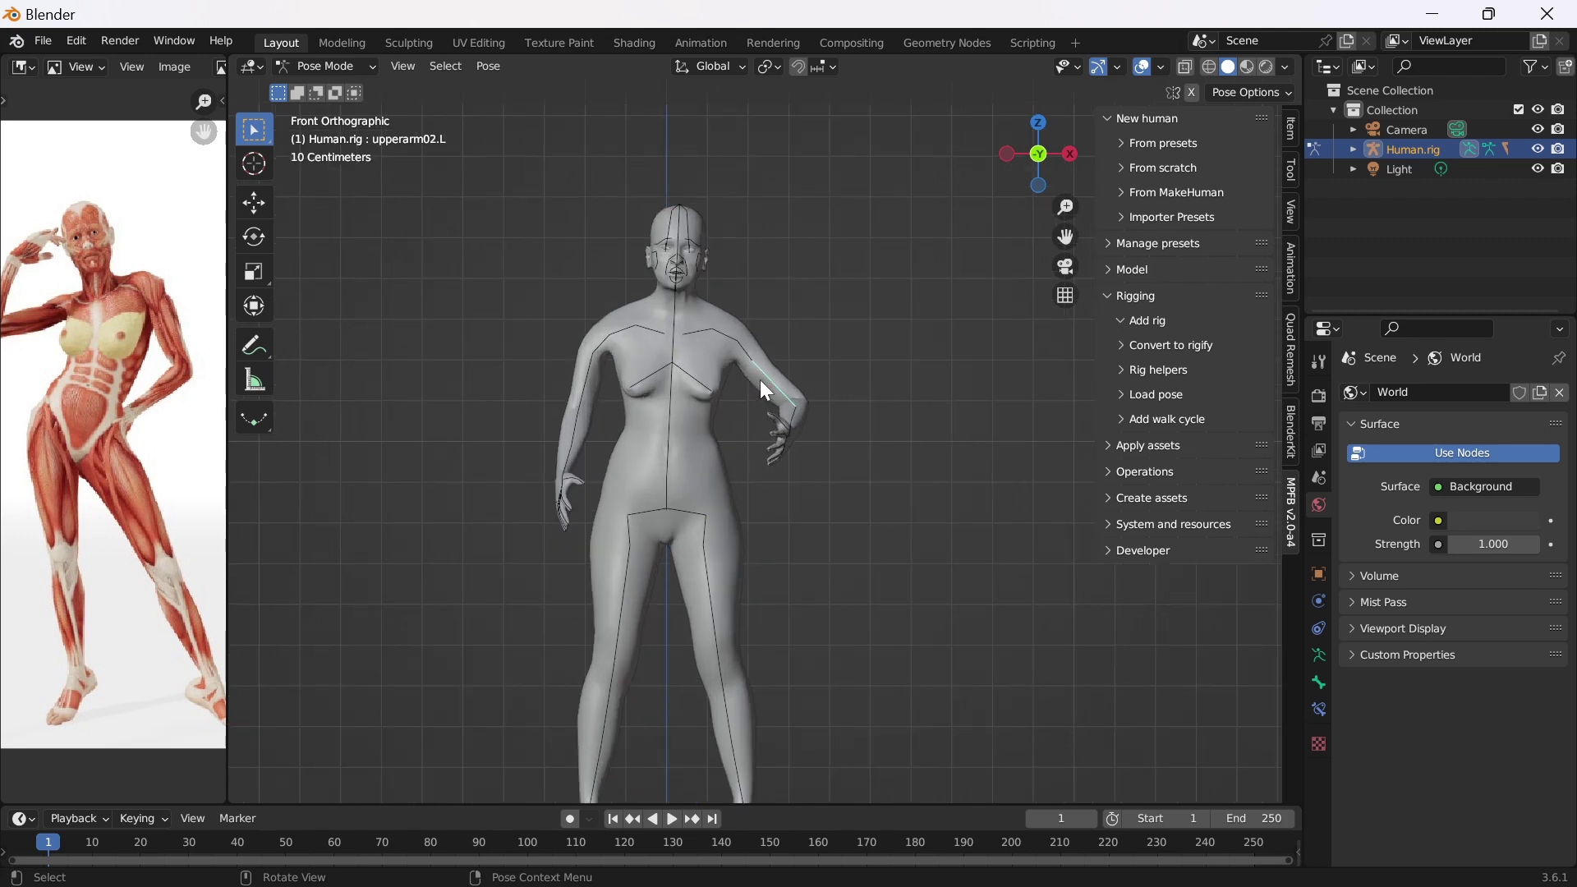
key("r")
left_click(748, 397)
Step: Rotate the lowerarm01.L bone in the side view to lower the left forearm
middle_click_drag(748, 398, 577, 425)
left_click(690, 448)
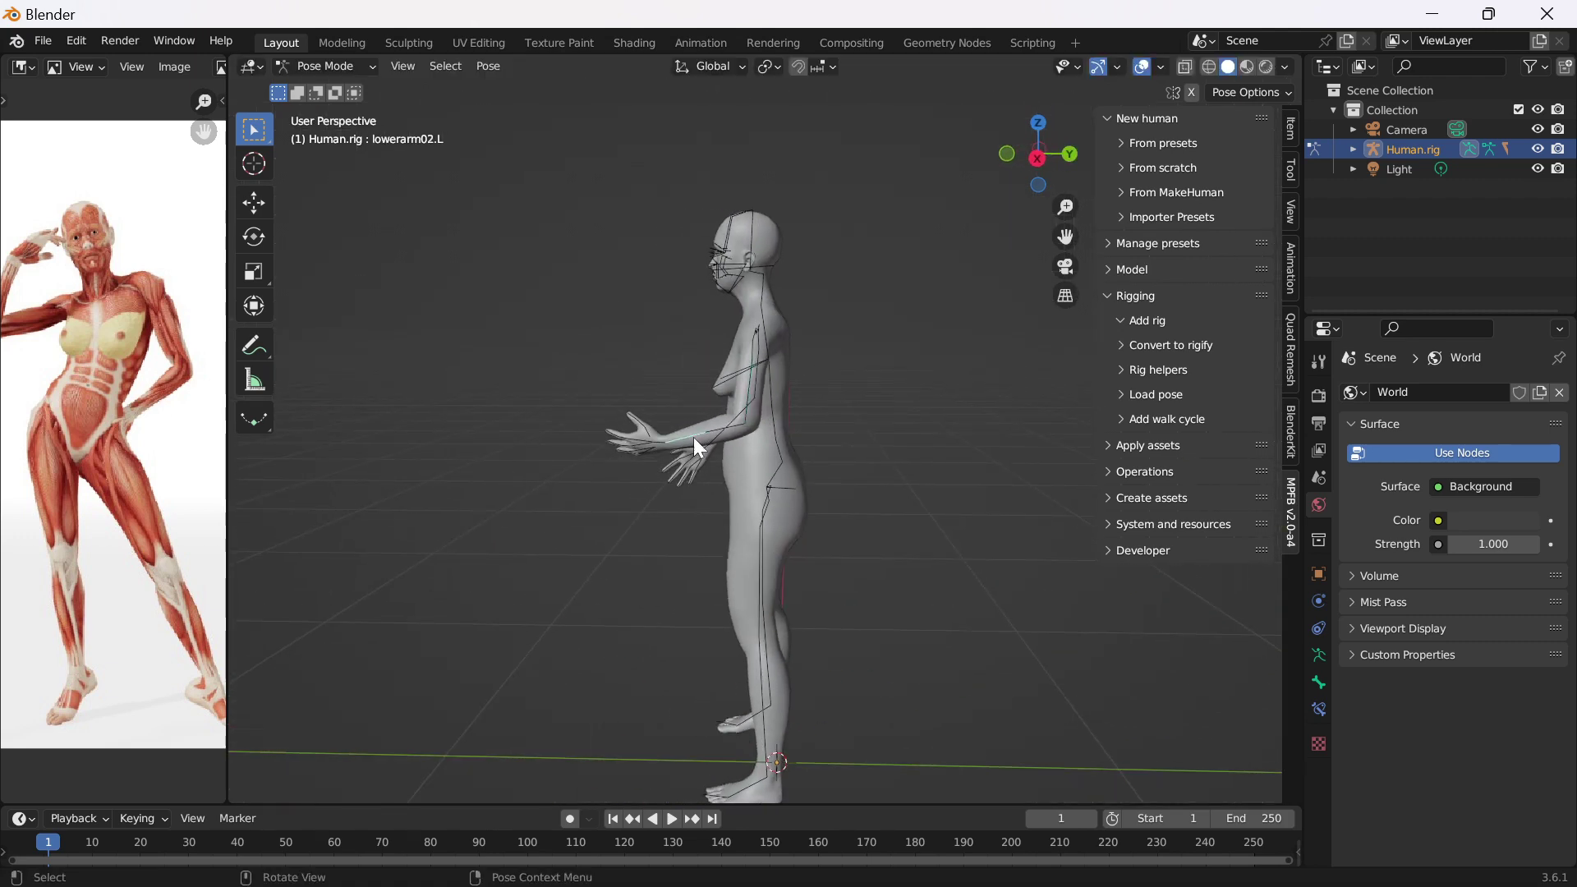
key("r")
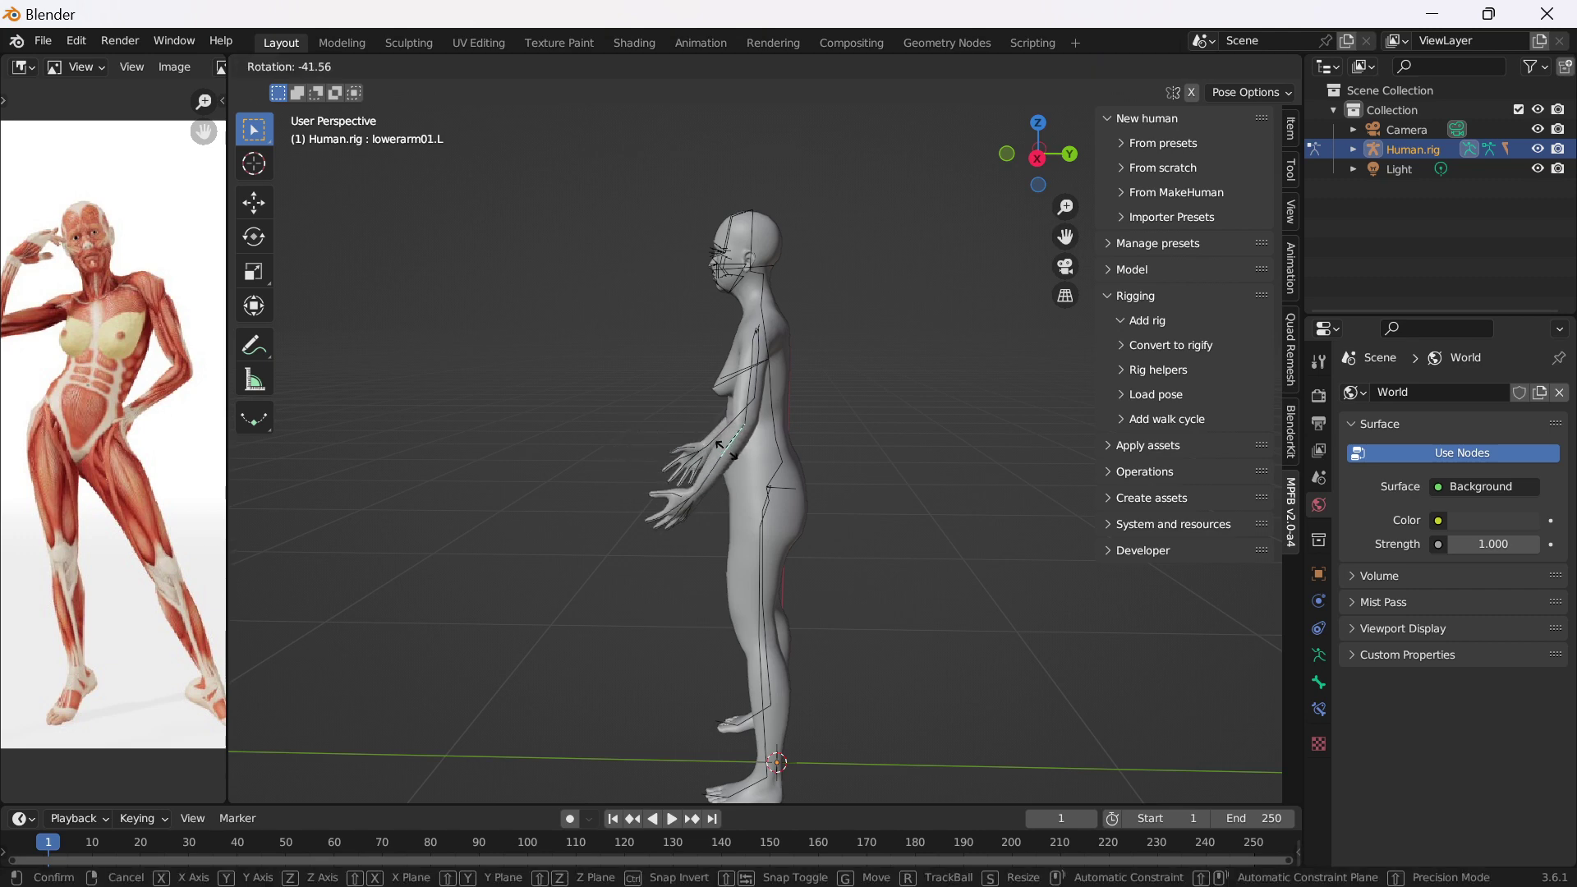
left_click(746, 442)
Step: Rotate the spine04 bone about -5.6° to lean the upper body slightly back
middle_click_drag(746, 442, 698, 460)
left_click(698, 461)
key("r")
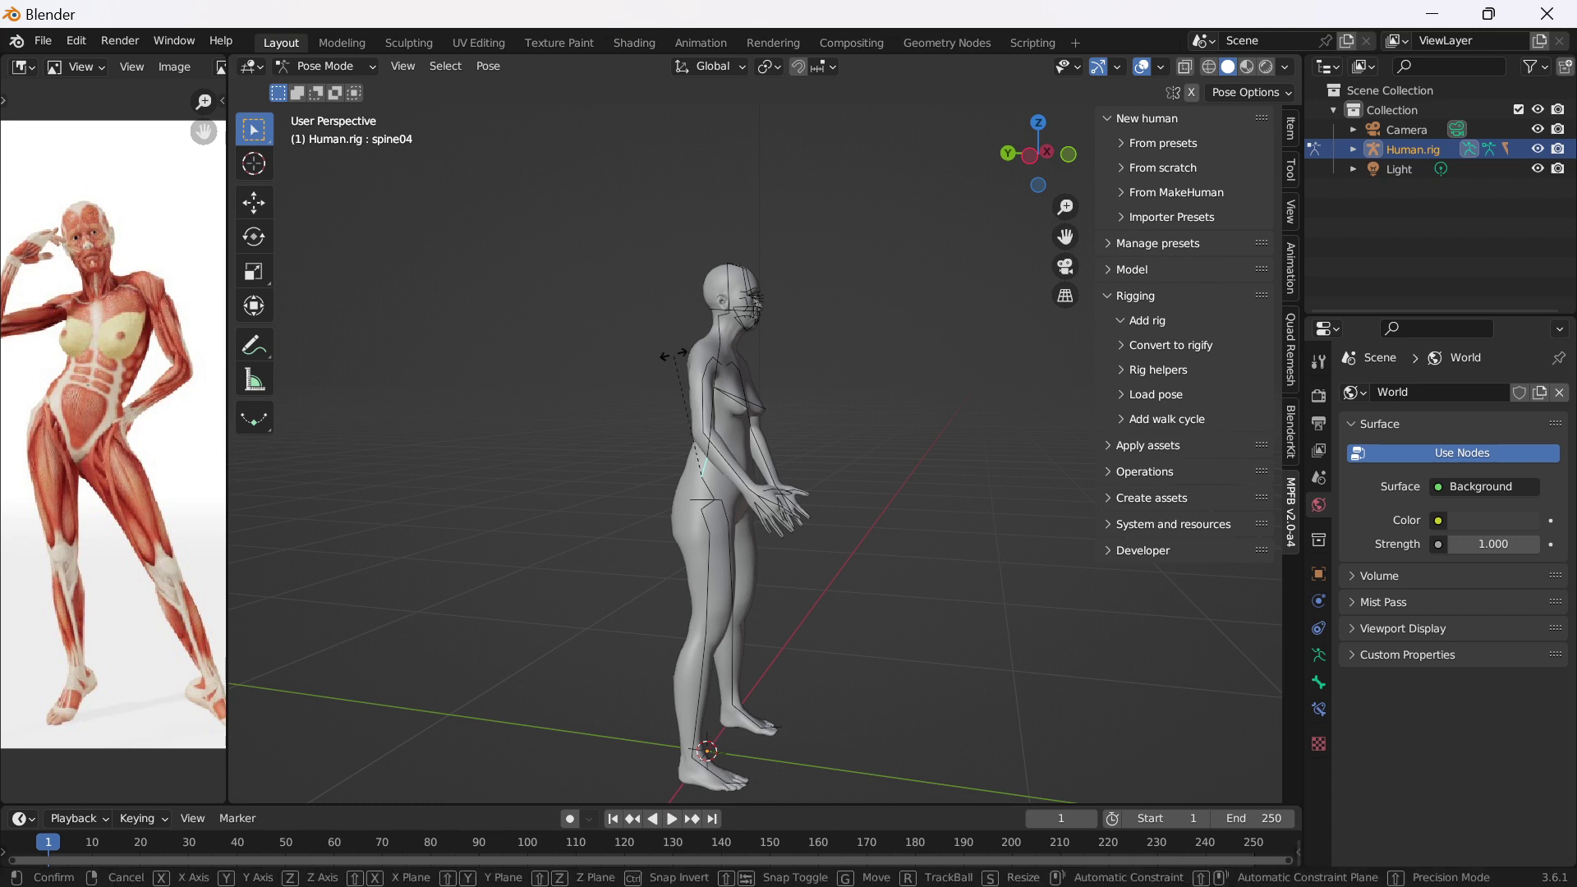
left_click(693, 468)
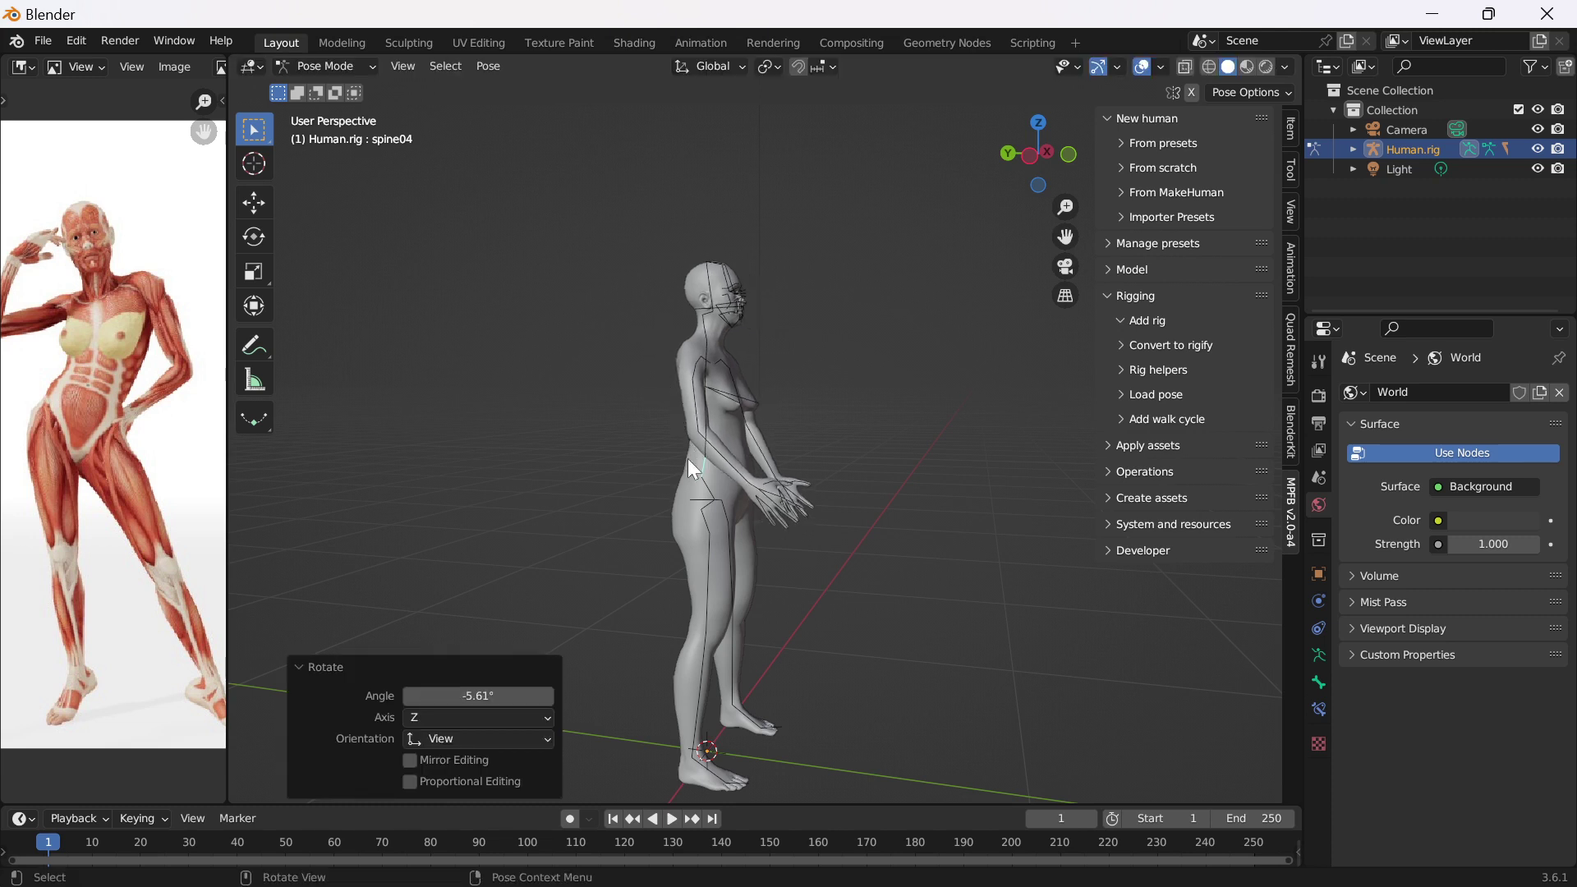
Step: Rotate the right thigh bone slightly and the upperleg02.L bone by about -3.6°
left_click(698, 575)
key("r")
left_click(695, 580)
left_click(732, 599)
key("r")
left_click(820, 565)
Step: Rotate the lowerleg01.L bone about -13° to bend the left knee
middle_click_drag(820, 565, 1060, 353)
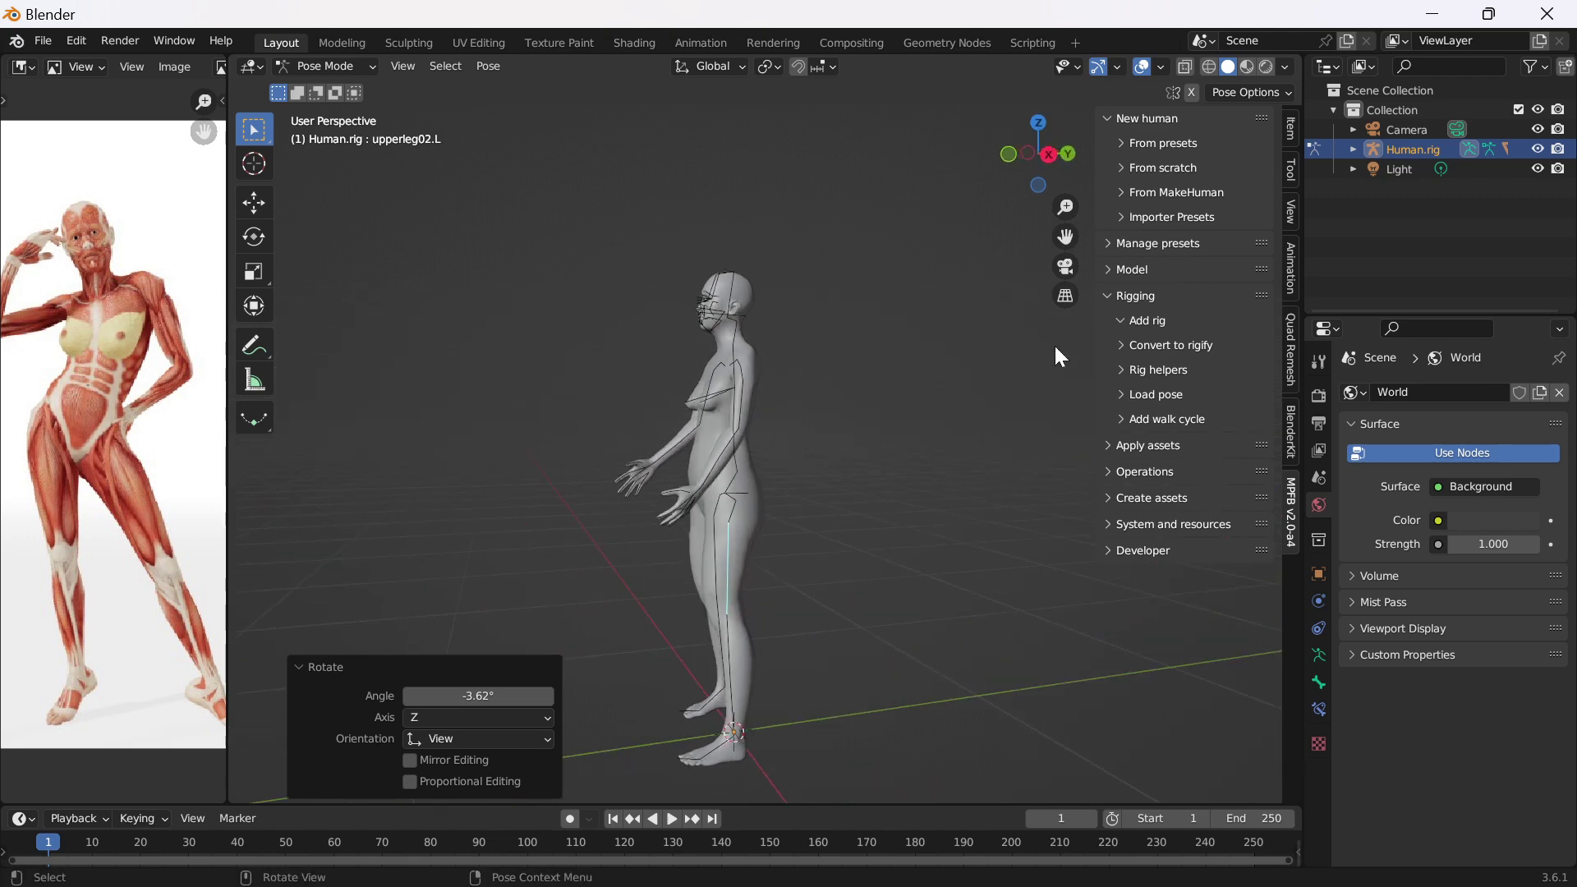
left_click(729, 652)
key("r")
left_click(741, 654)
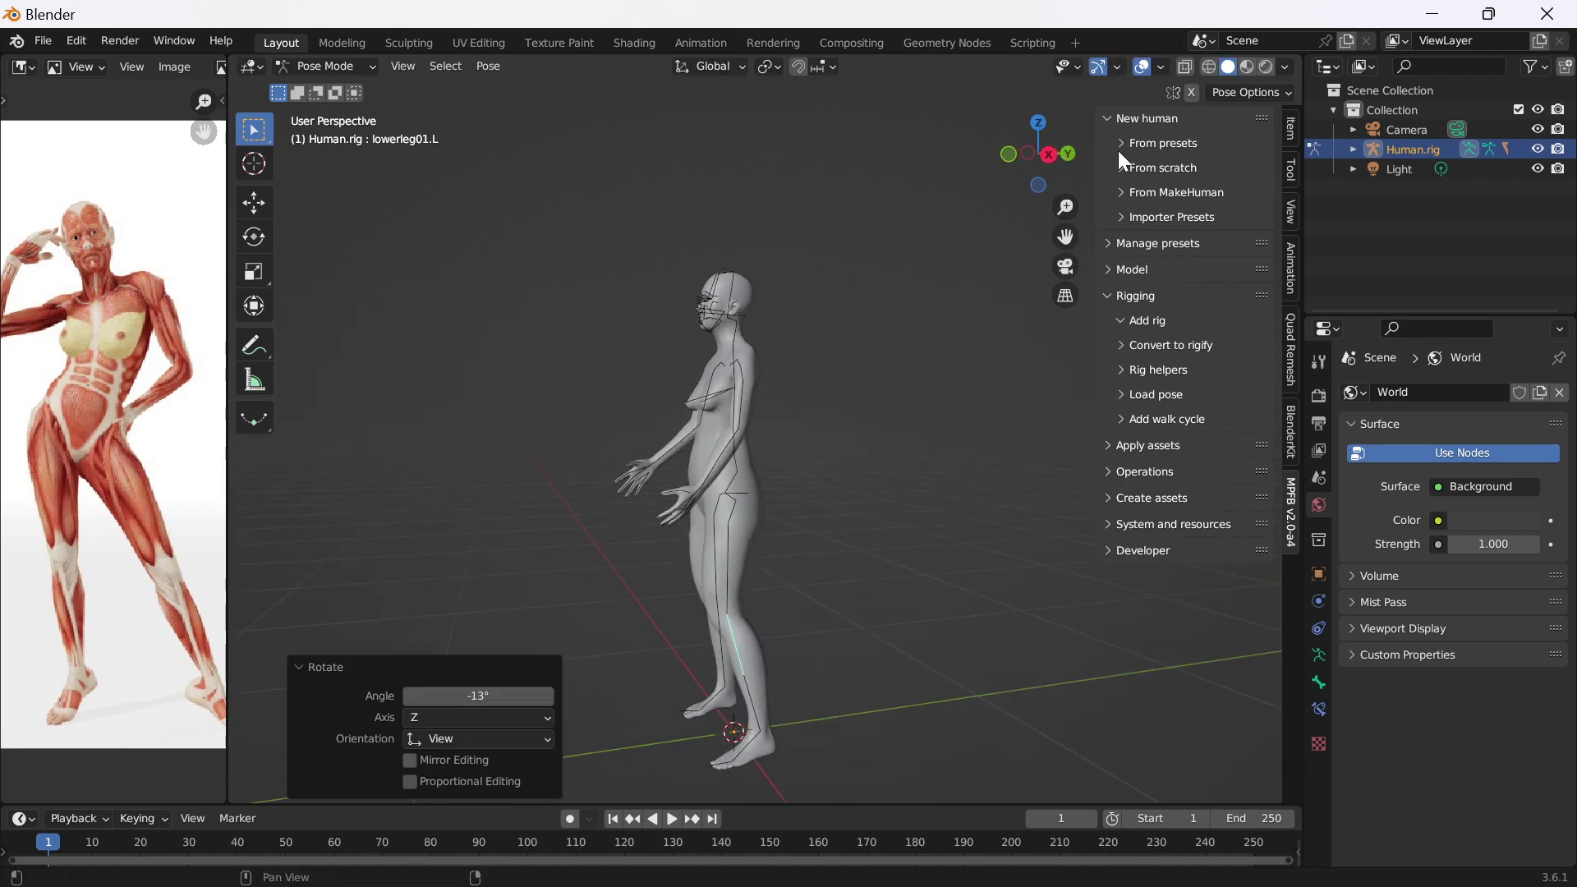
Step: Rotate the lowerarm01.R bone about 25° to adjust the right forearm
middle_click_drag(383, 471, 608, 499)
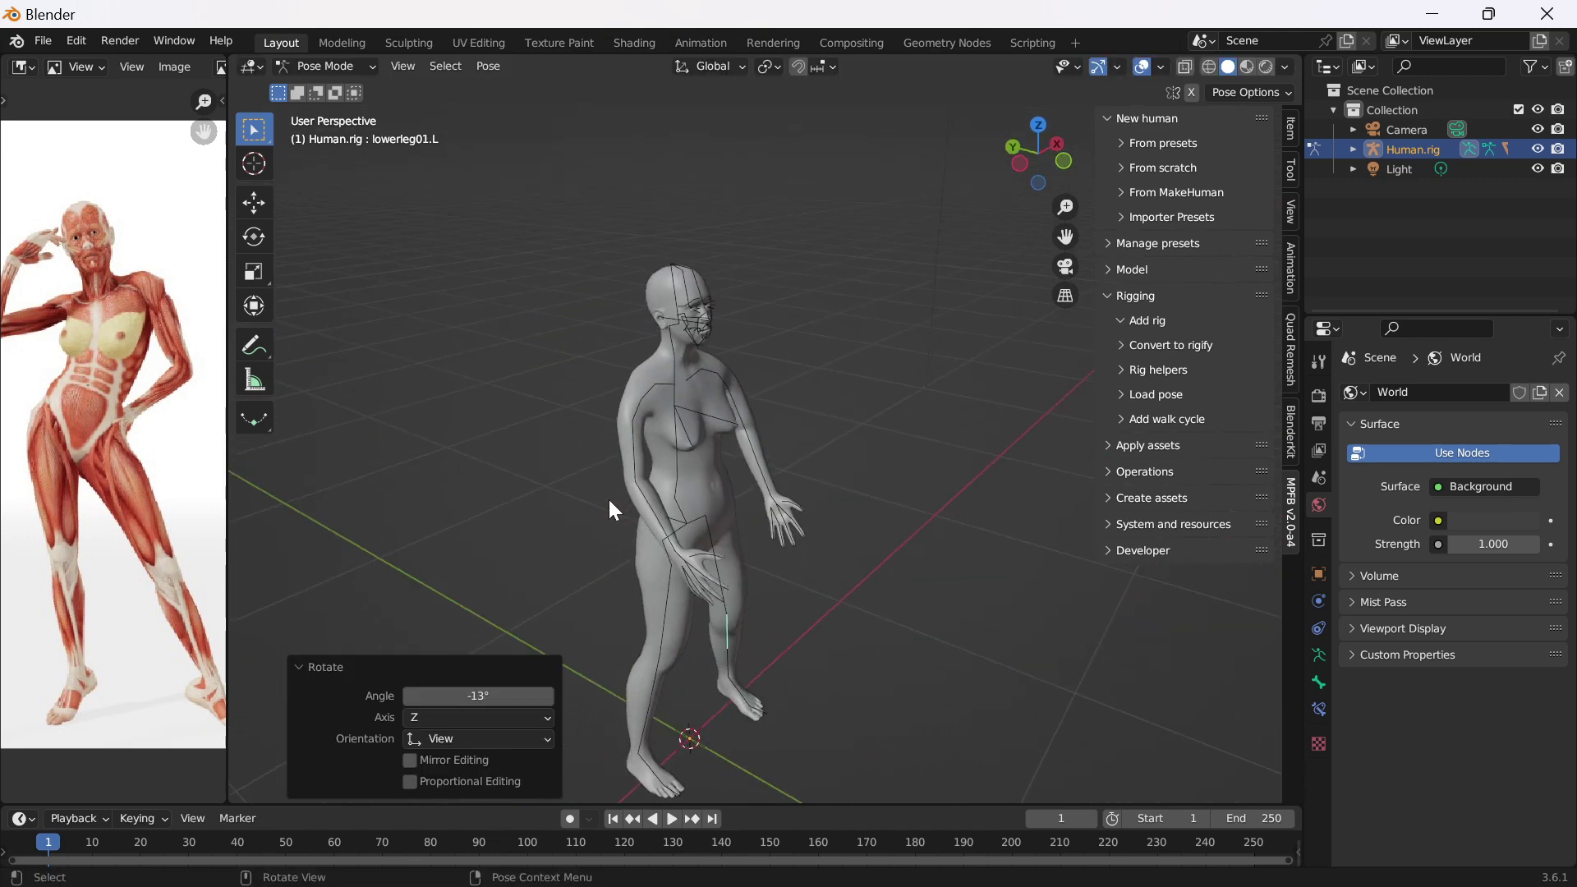
left_click(651, 492)
key("r")
middle_click_drag(721, 505, 791, 362)
left_click(723, 530)
Step: Turn the head by rotating the neck01 bone about 33° around the global Z axis
scroll(824, 307, "up", 5)
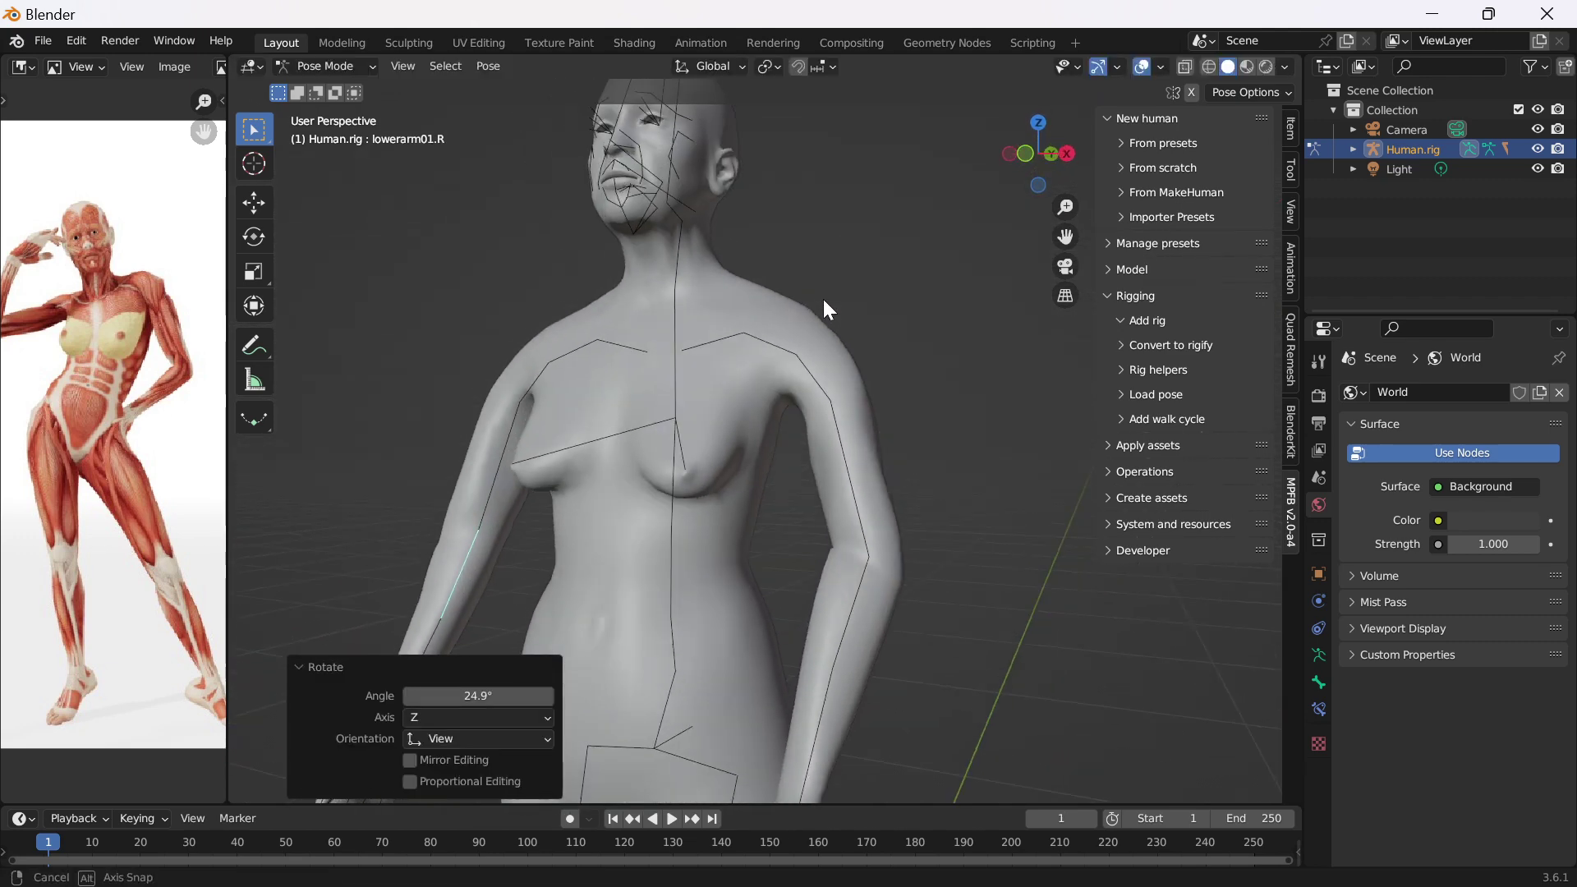
middle_click_drag(824, 306, 654, 165)
left_click(697, 257)
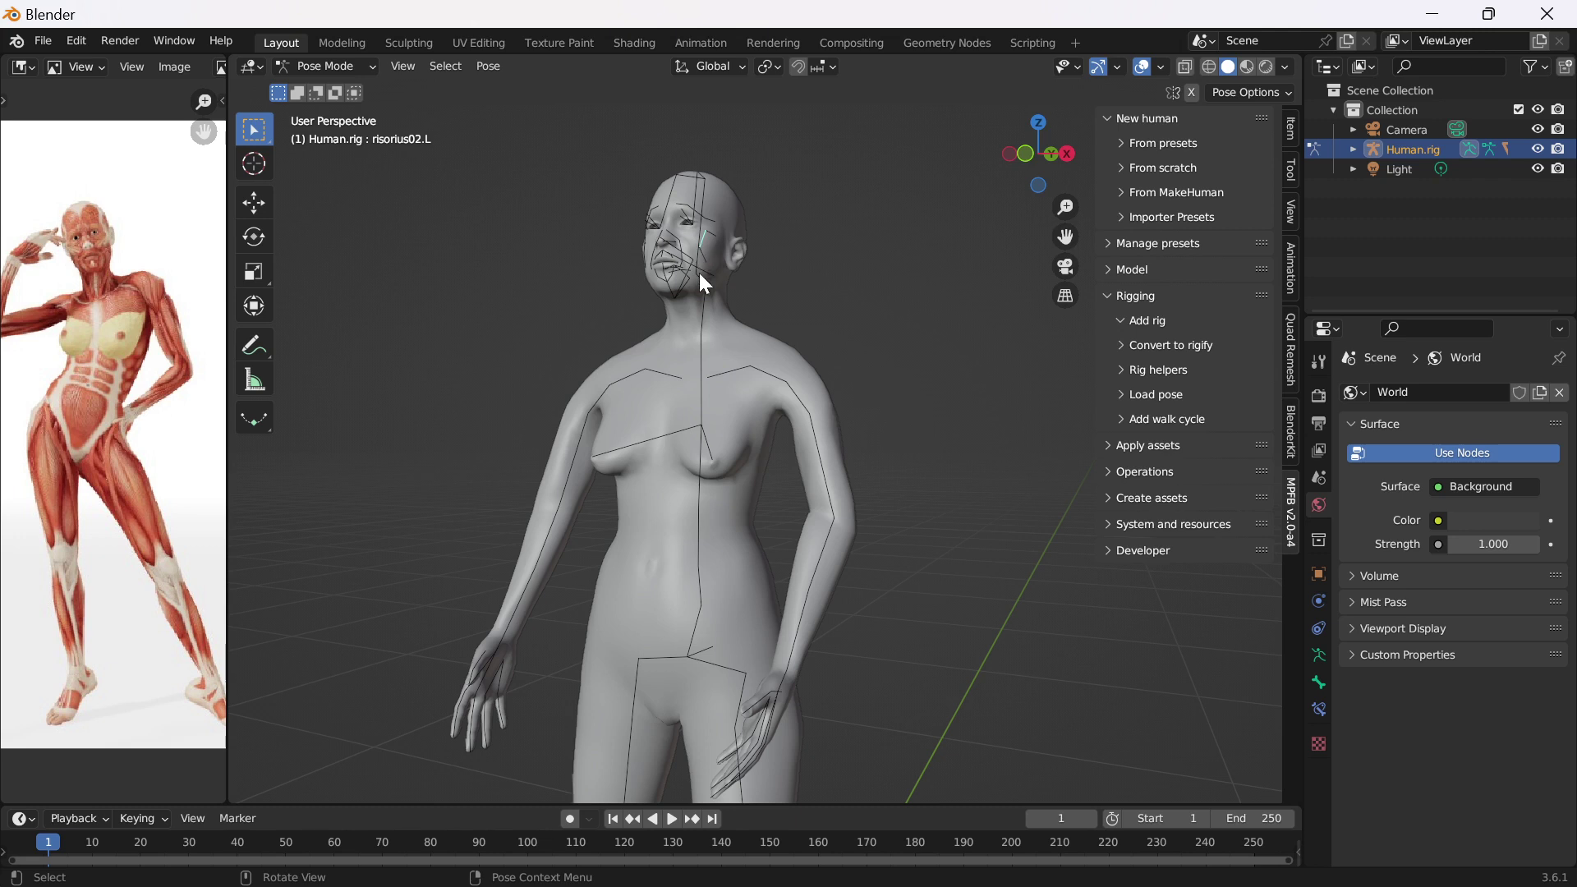
left_click(706, 292)
key("r")
key("z")
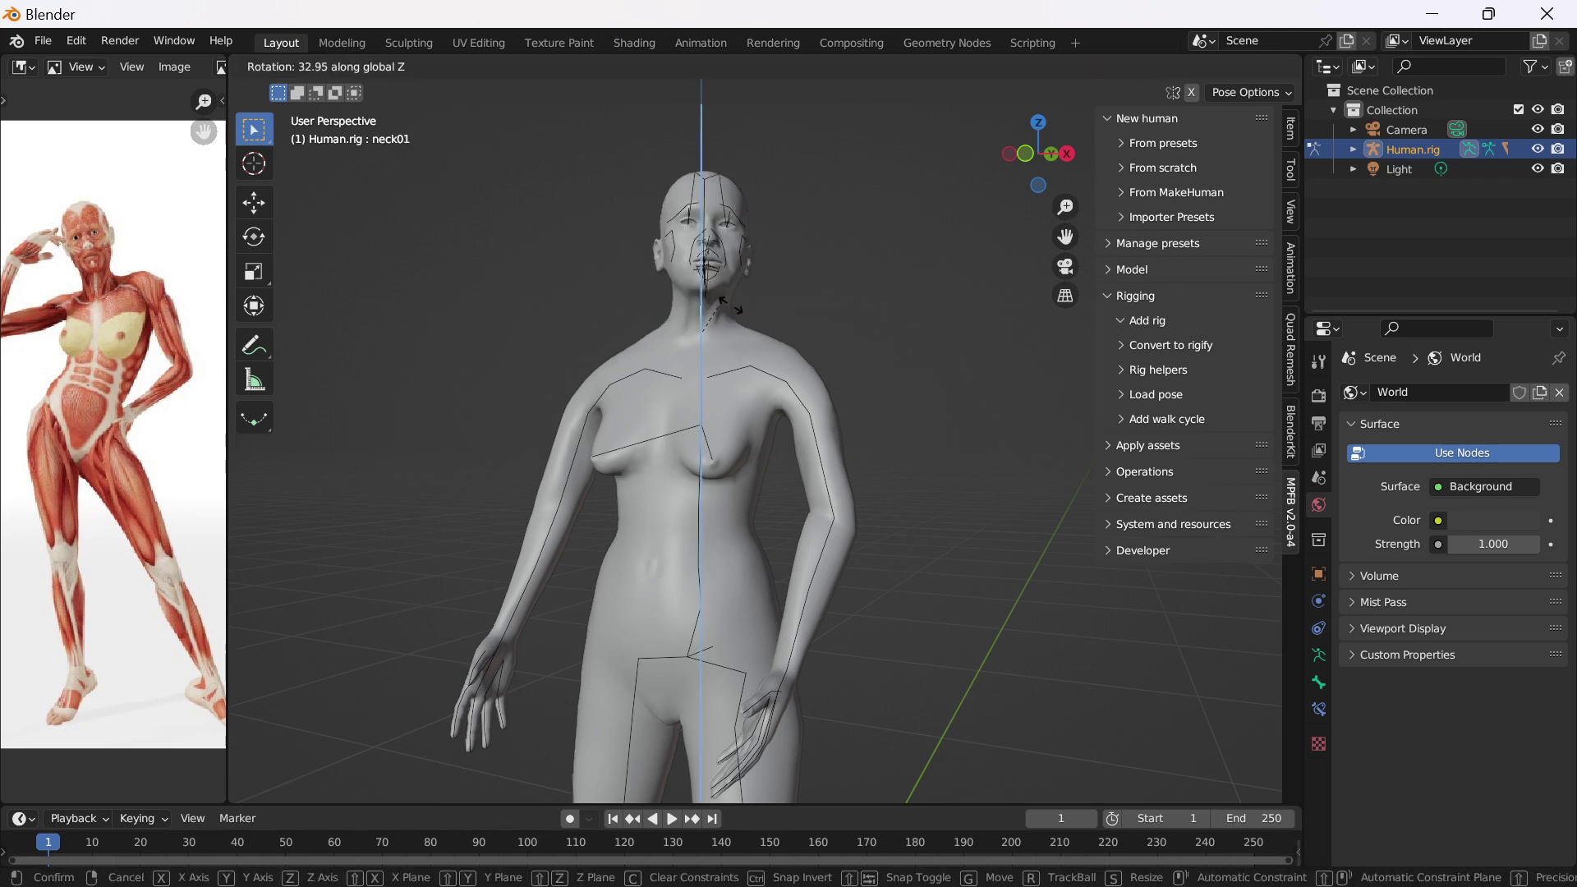
left_click(731, 303)
Step: Return the rig to Object Mode and select the human body mesh
scroll(731, 304, "down", 3)
key("Tab")
scroll(773, 309, "down", 2)
key("Tab")
scroll(621, 355, "up", 3)
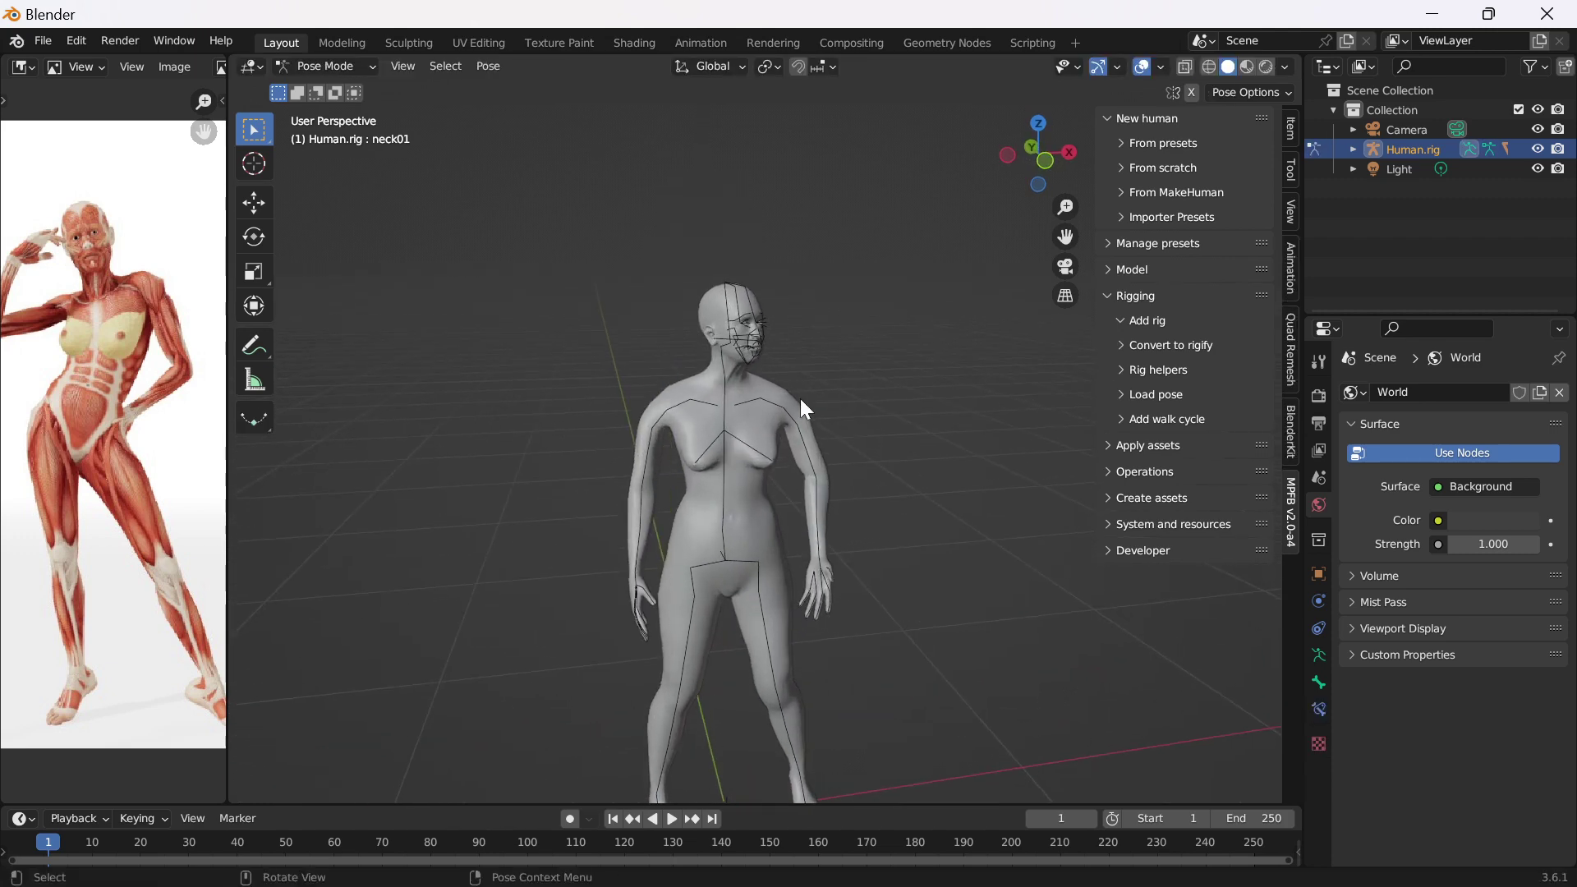
left_click(805, 482)
left_click(323, 62)
left_click(323, 82)
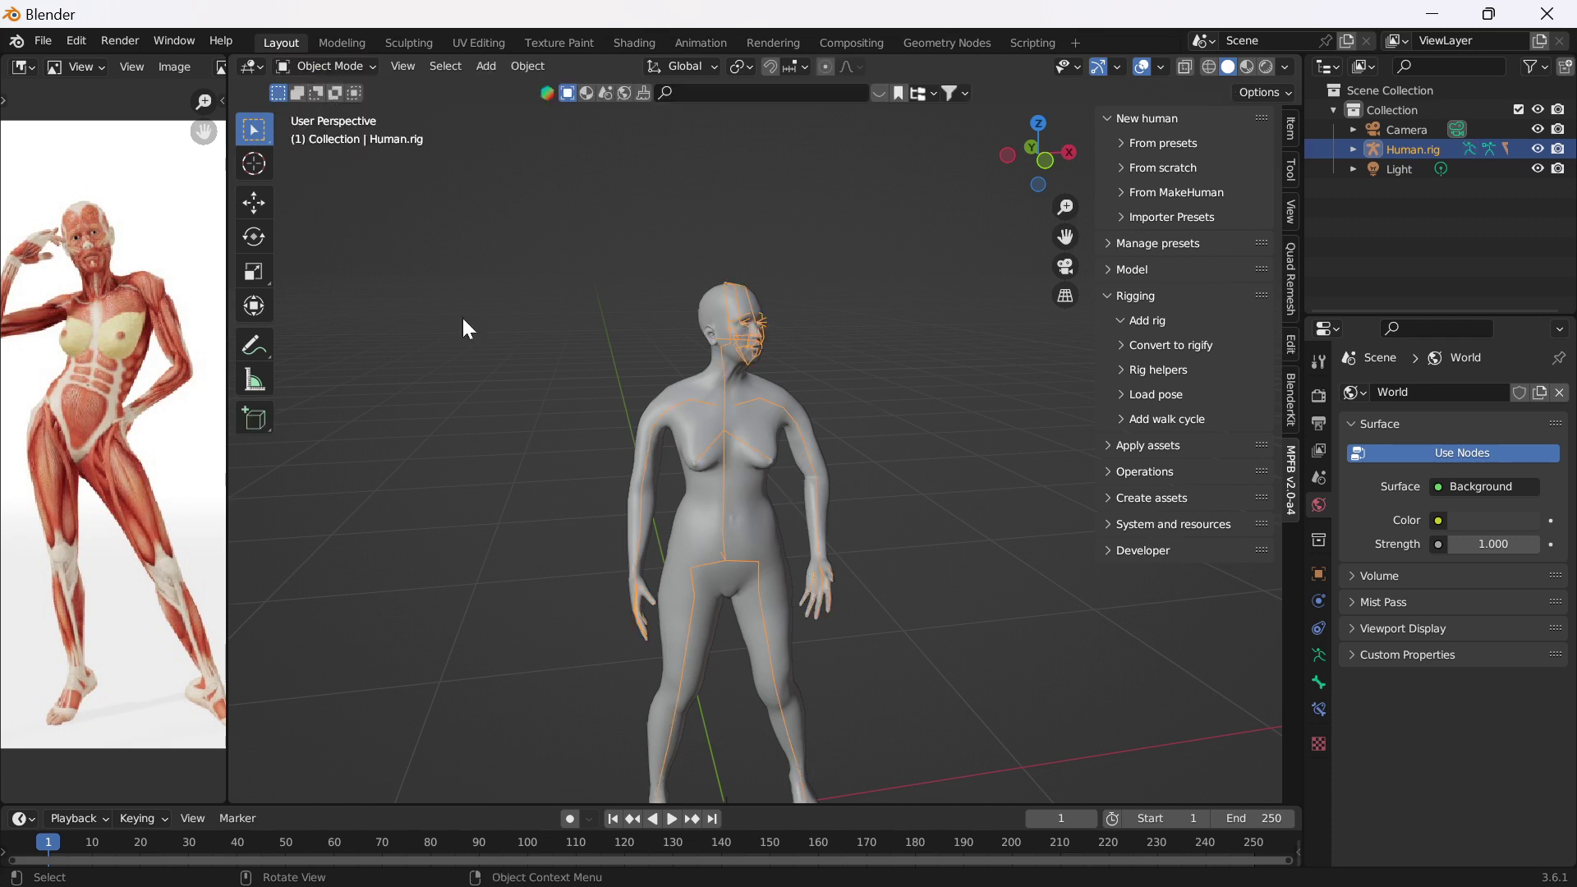
left_click(788, 461)
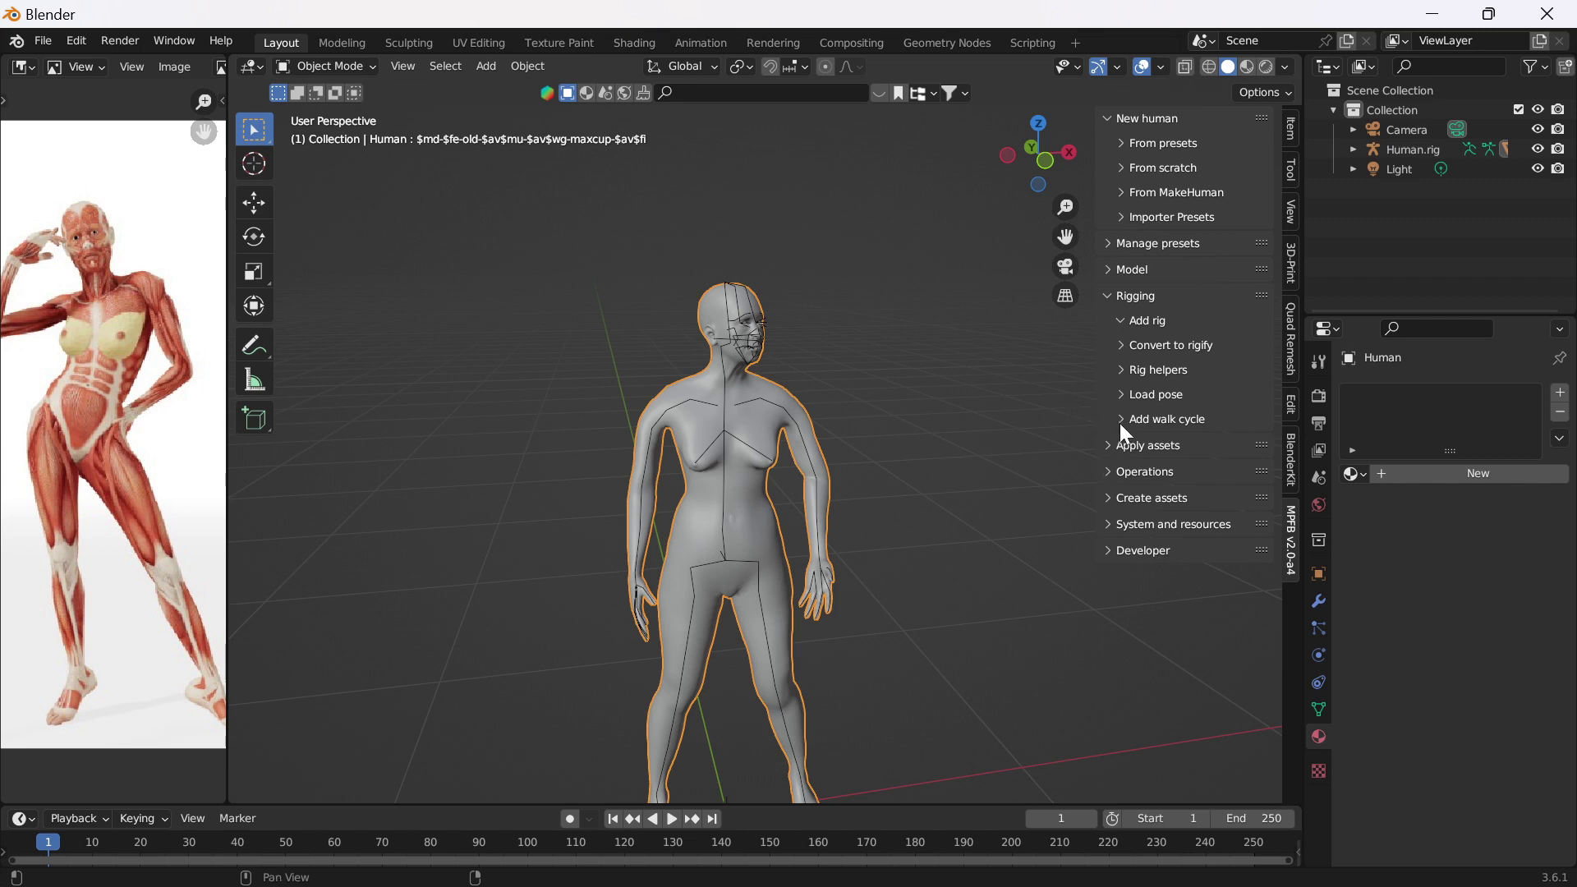
Step: Load the Female elegantsuit01 outfit from the clothes library onto the human
left_click(1122, 444)
scroll(1133, 542, "down", 4)
scroll(1130, 535, "down", 15)
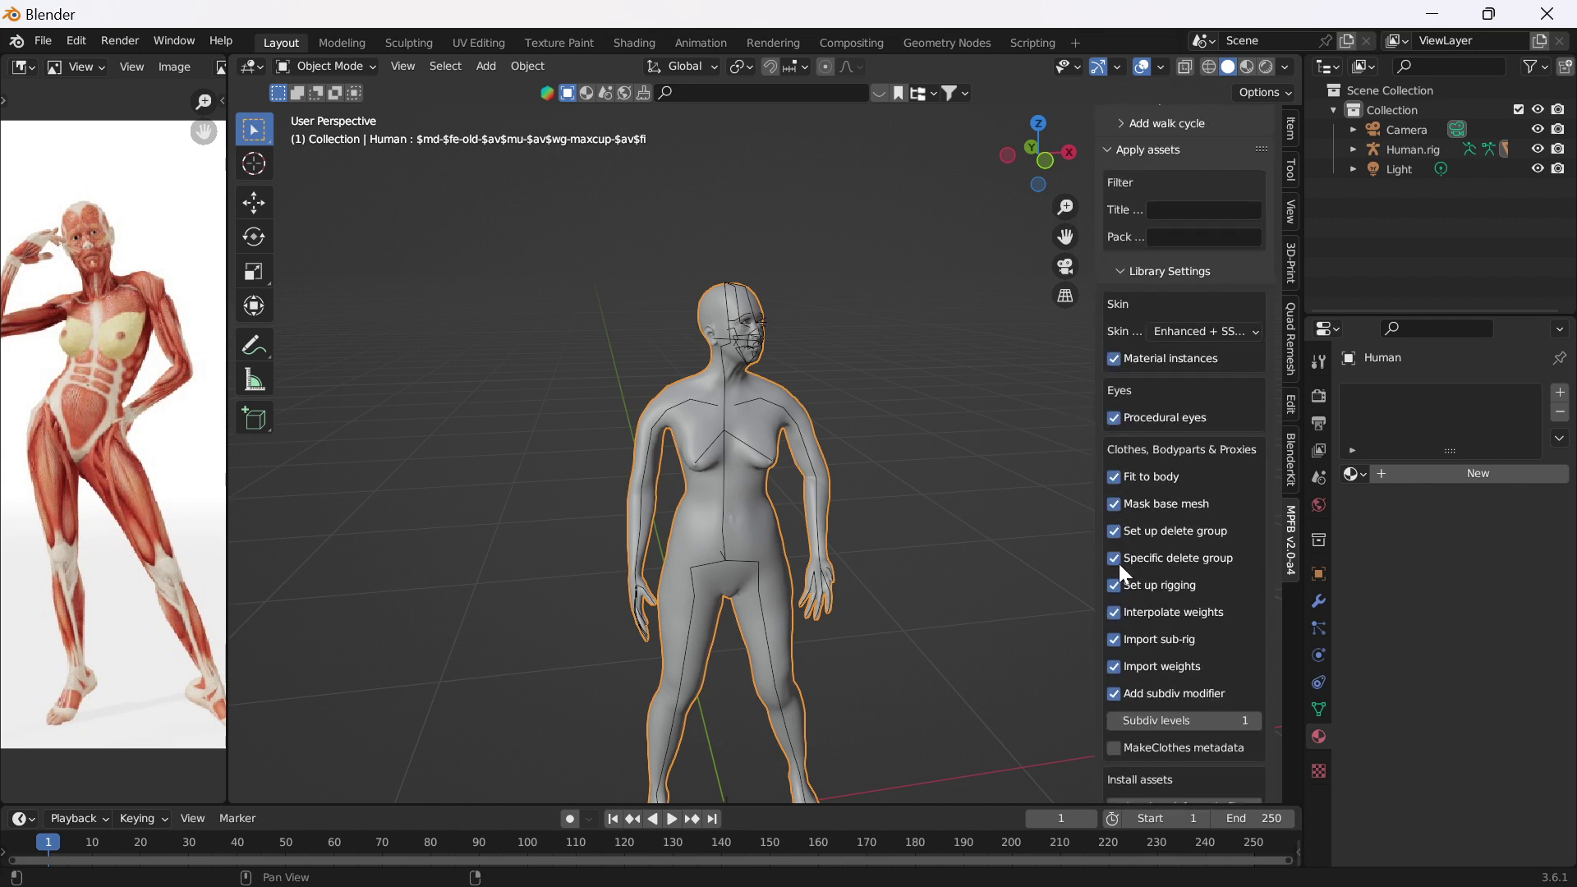
scroll(1153, 729, "down", 3)
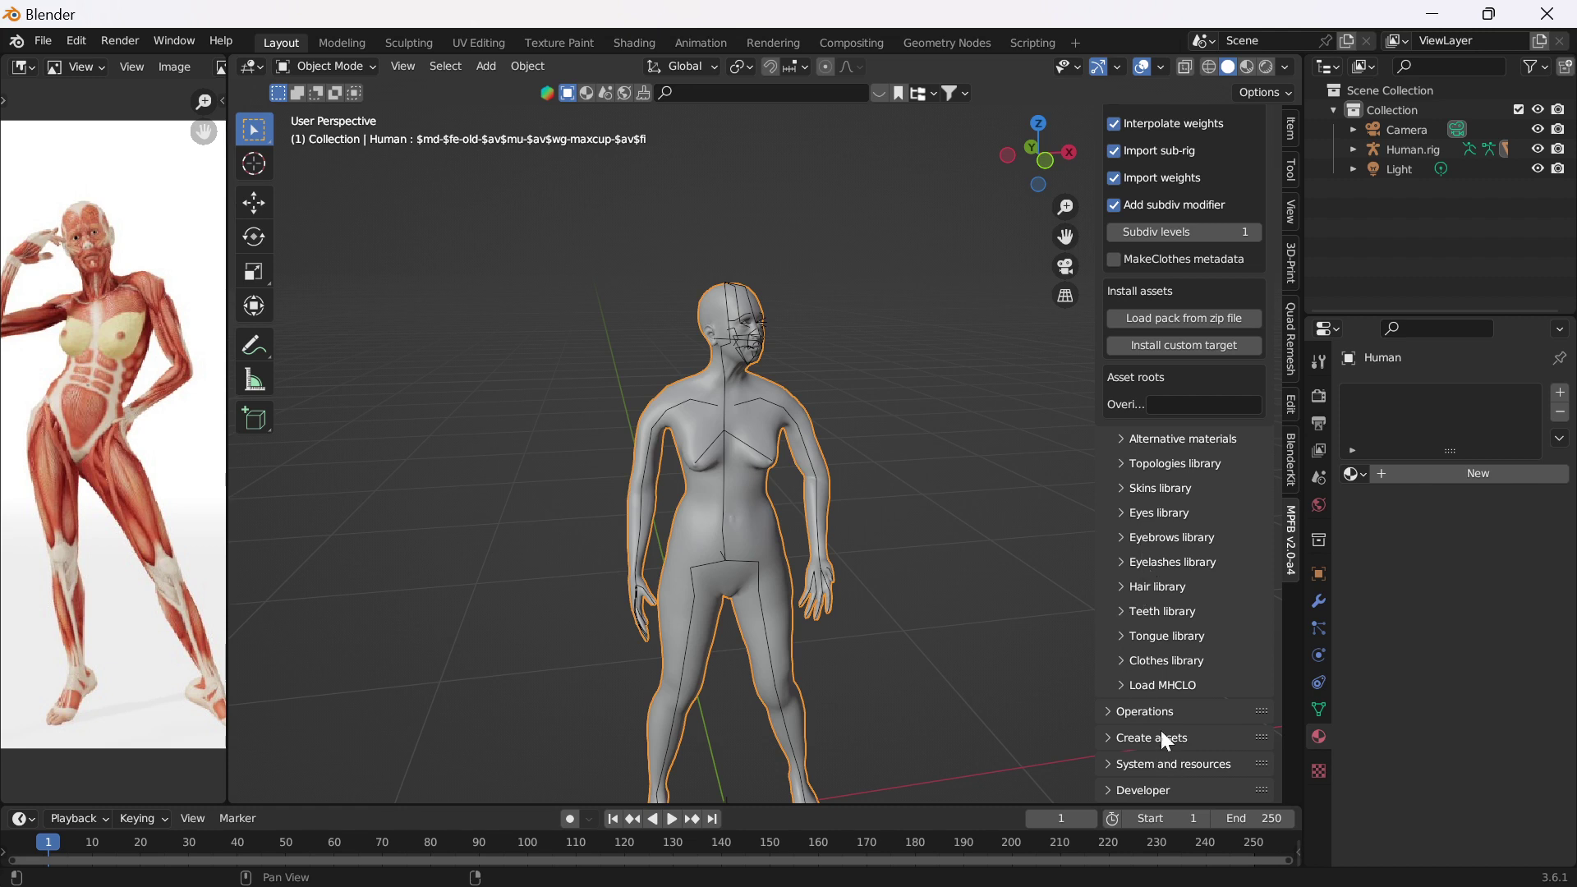
left_click(1152, 667)
scroll(1157, 643, "down", 9)
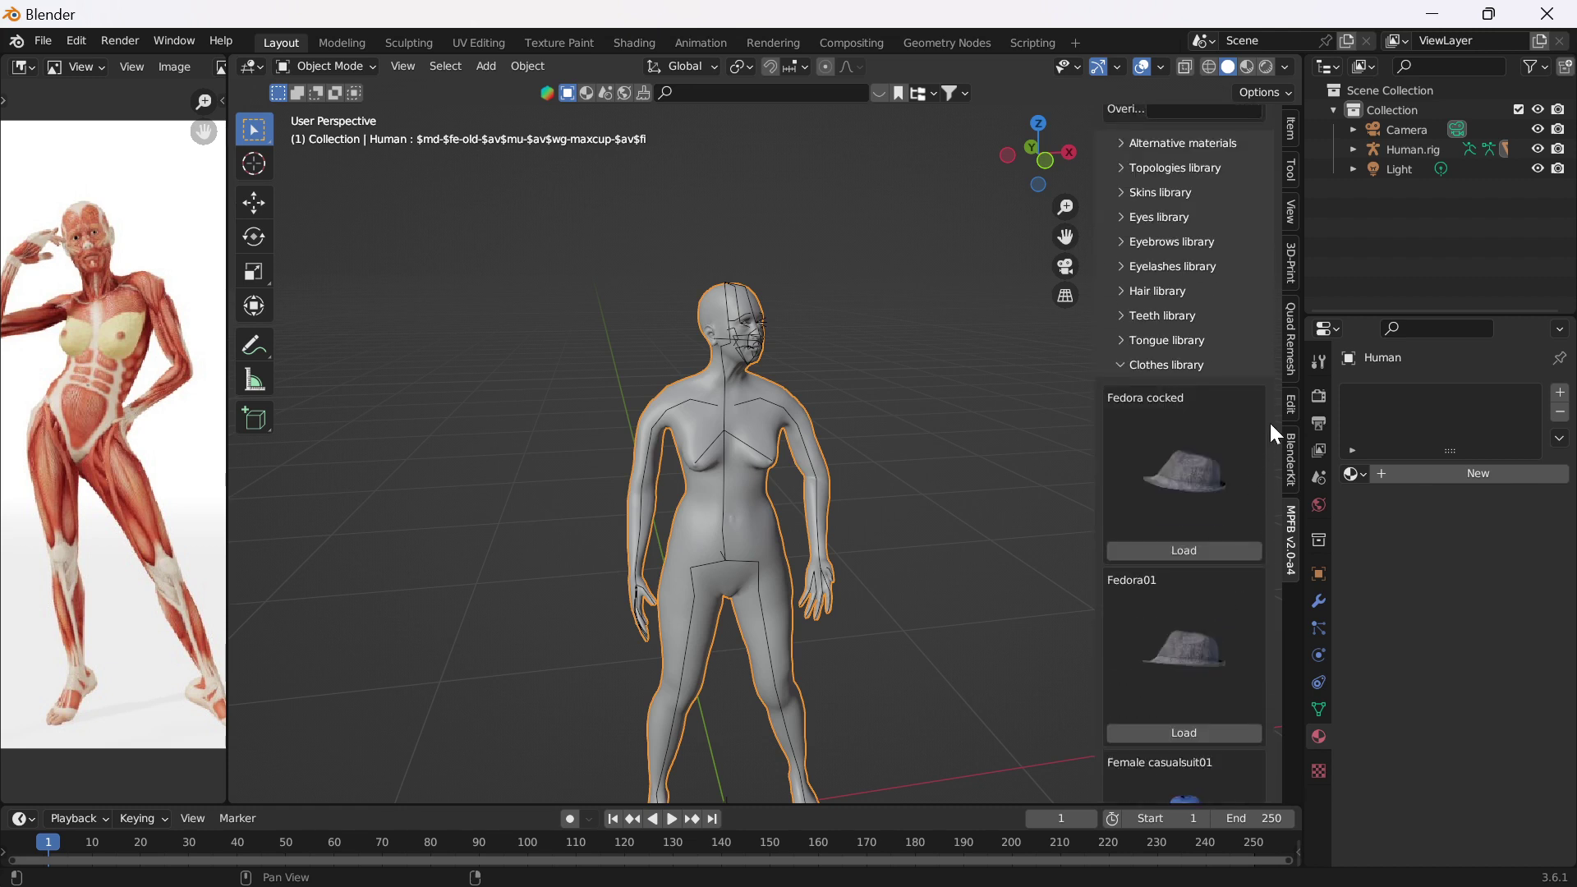
left_click_drag(1280, 336, 1297, 402)
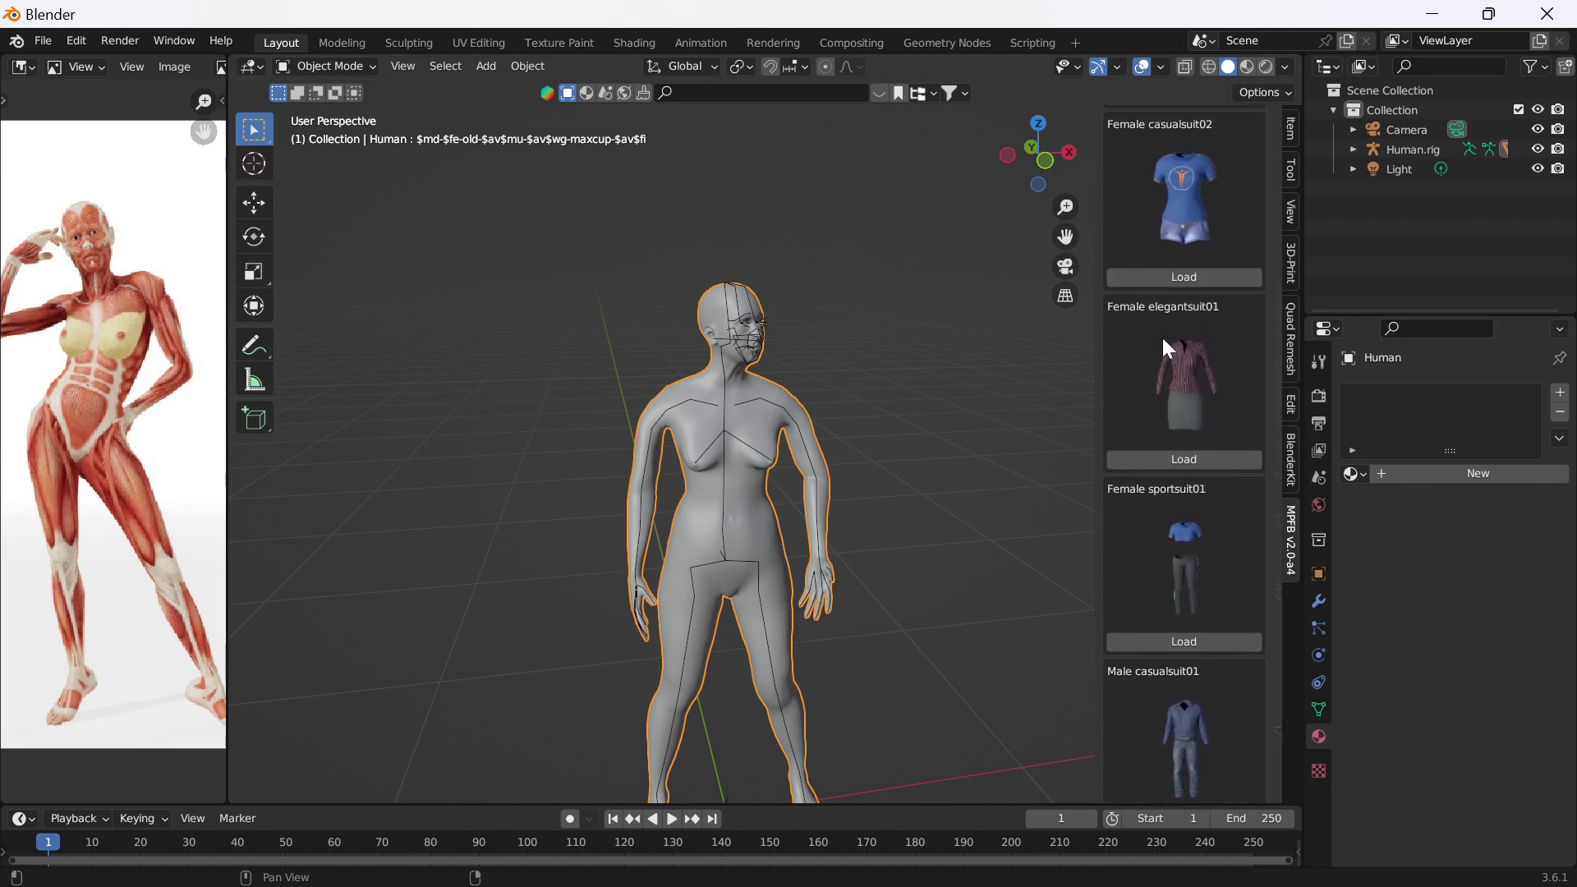
left_click(1165, 458)
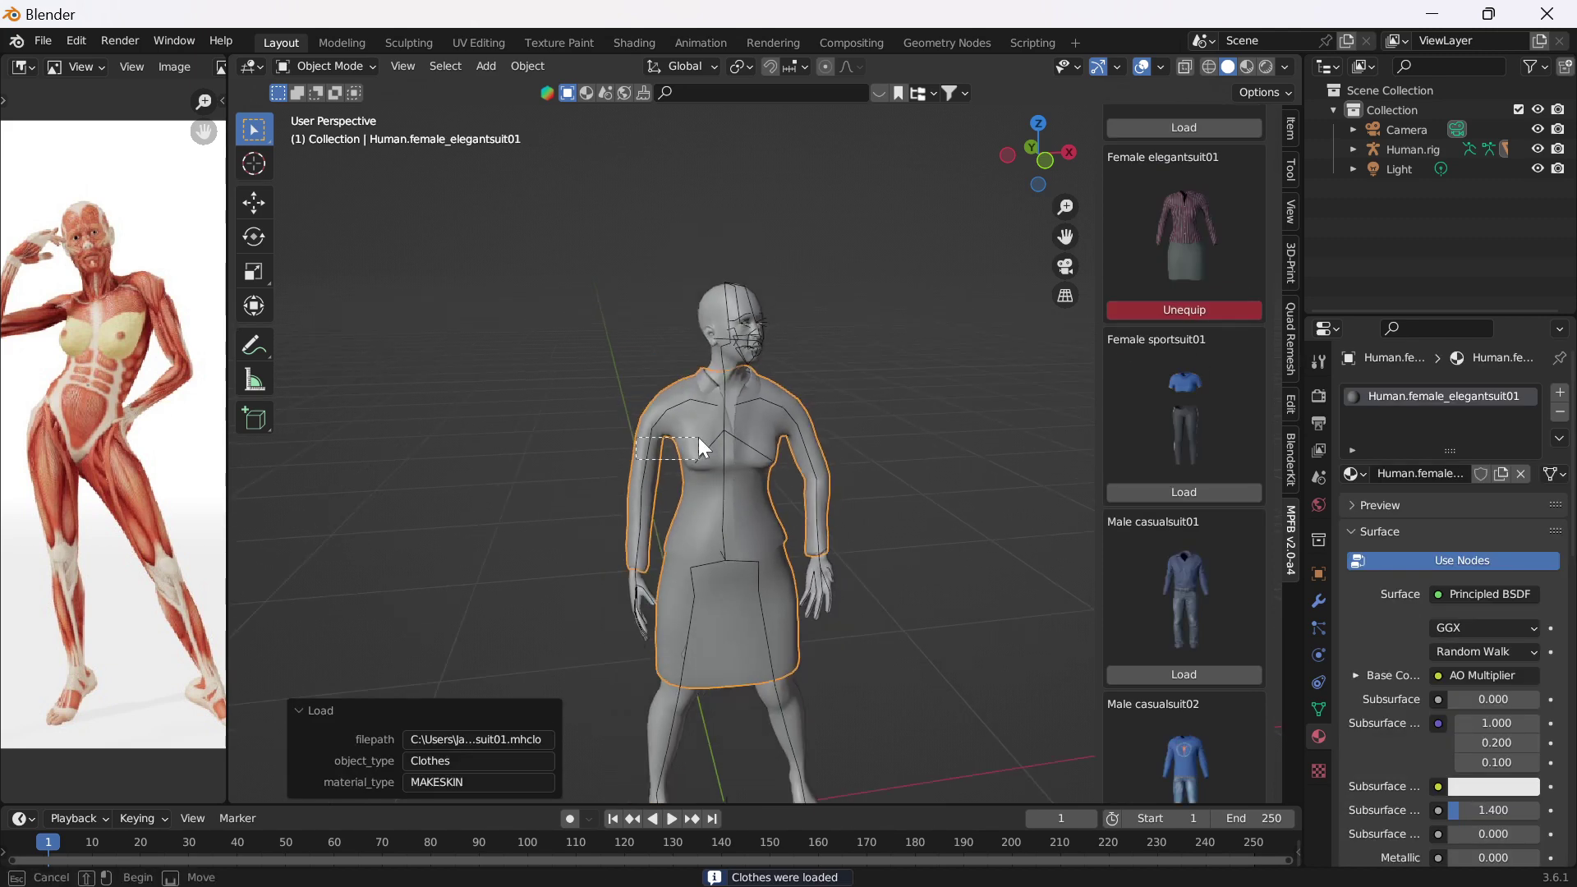
right_click(658, 458)
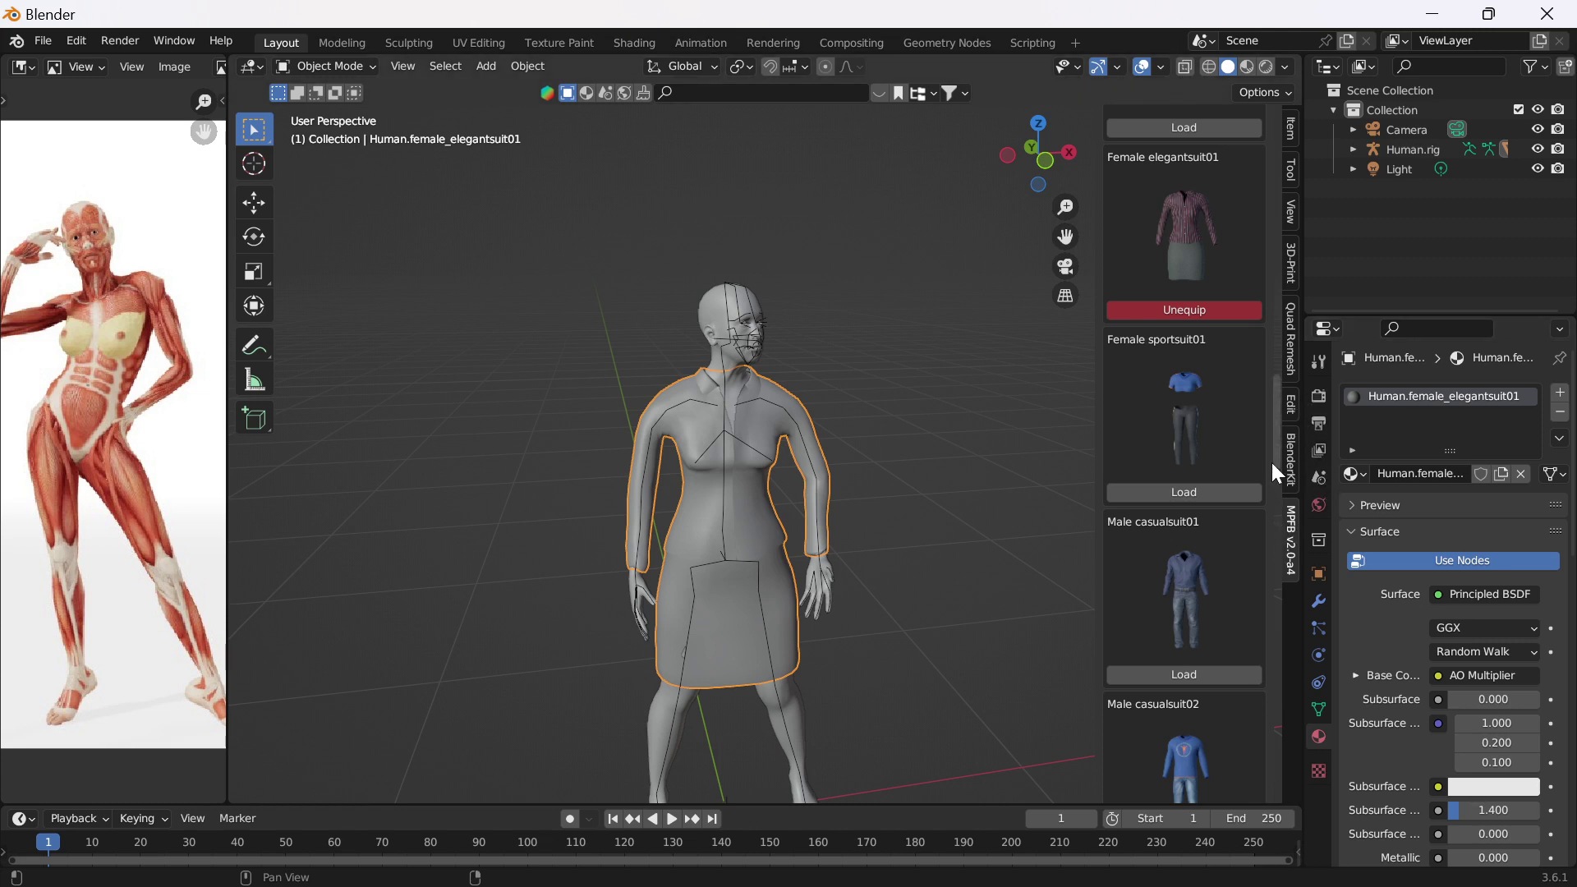
Step: Load the Bob01 hairstyle from the hair library onto the character
left_click_drag(1273, 445, 1274, 288)
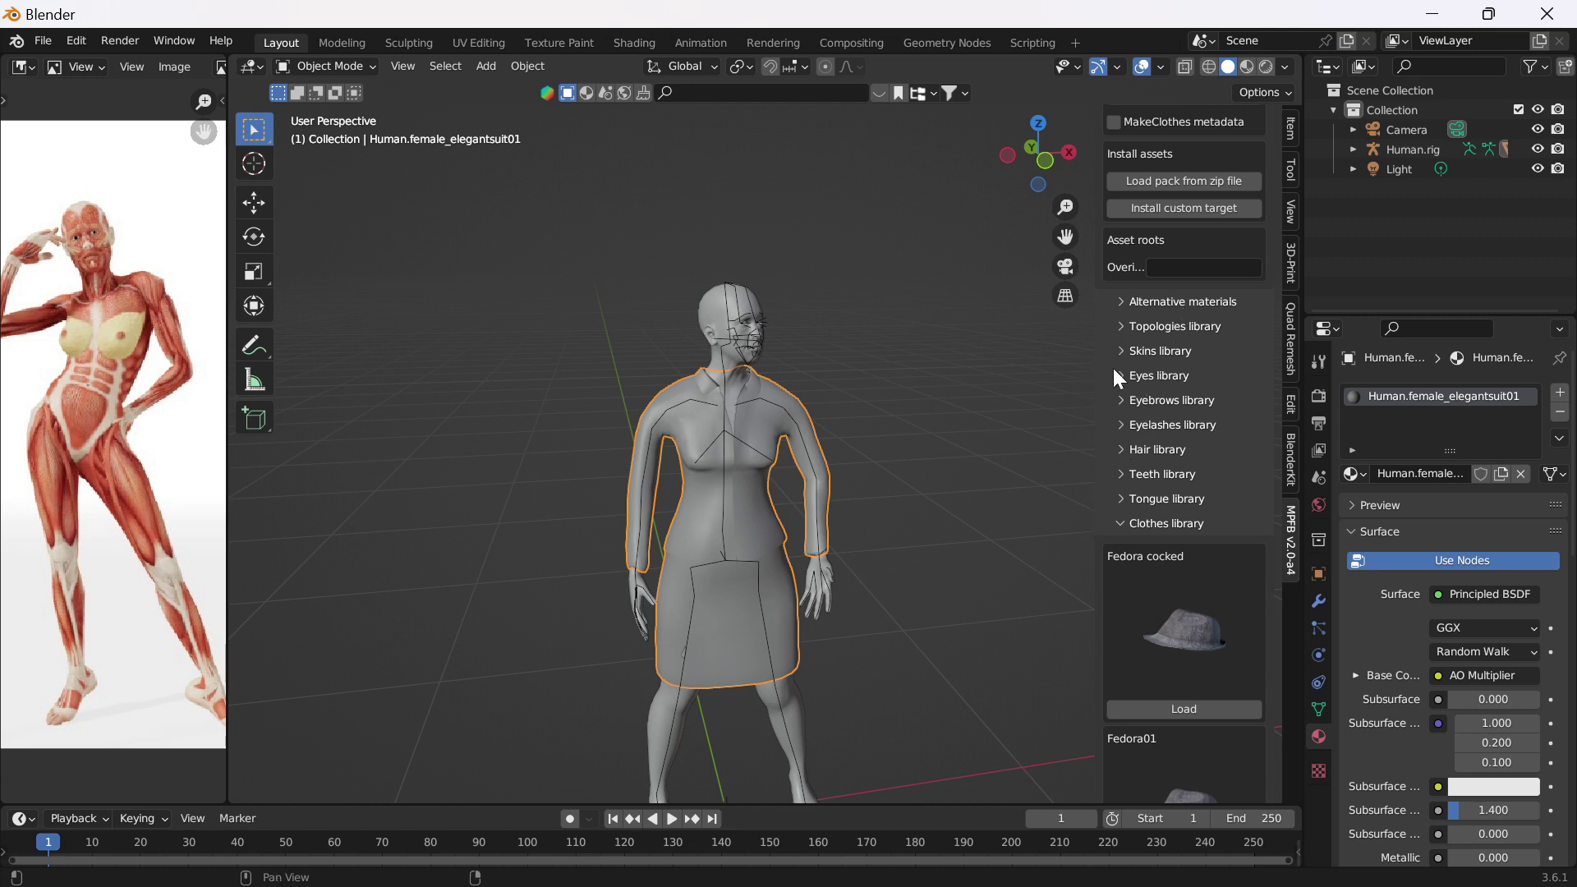
left_click(1124, 449)
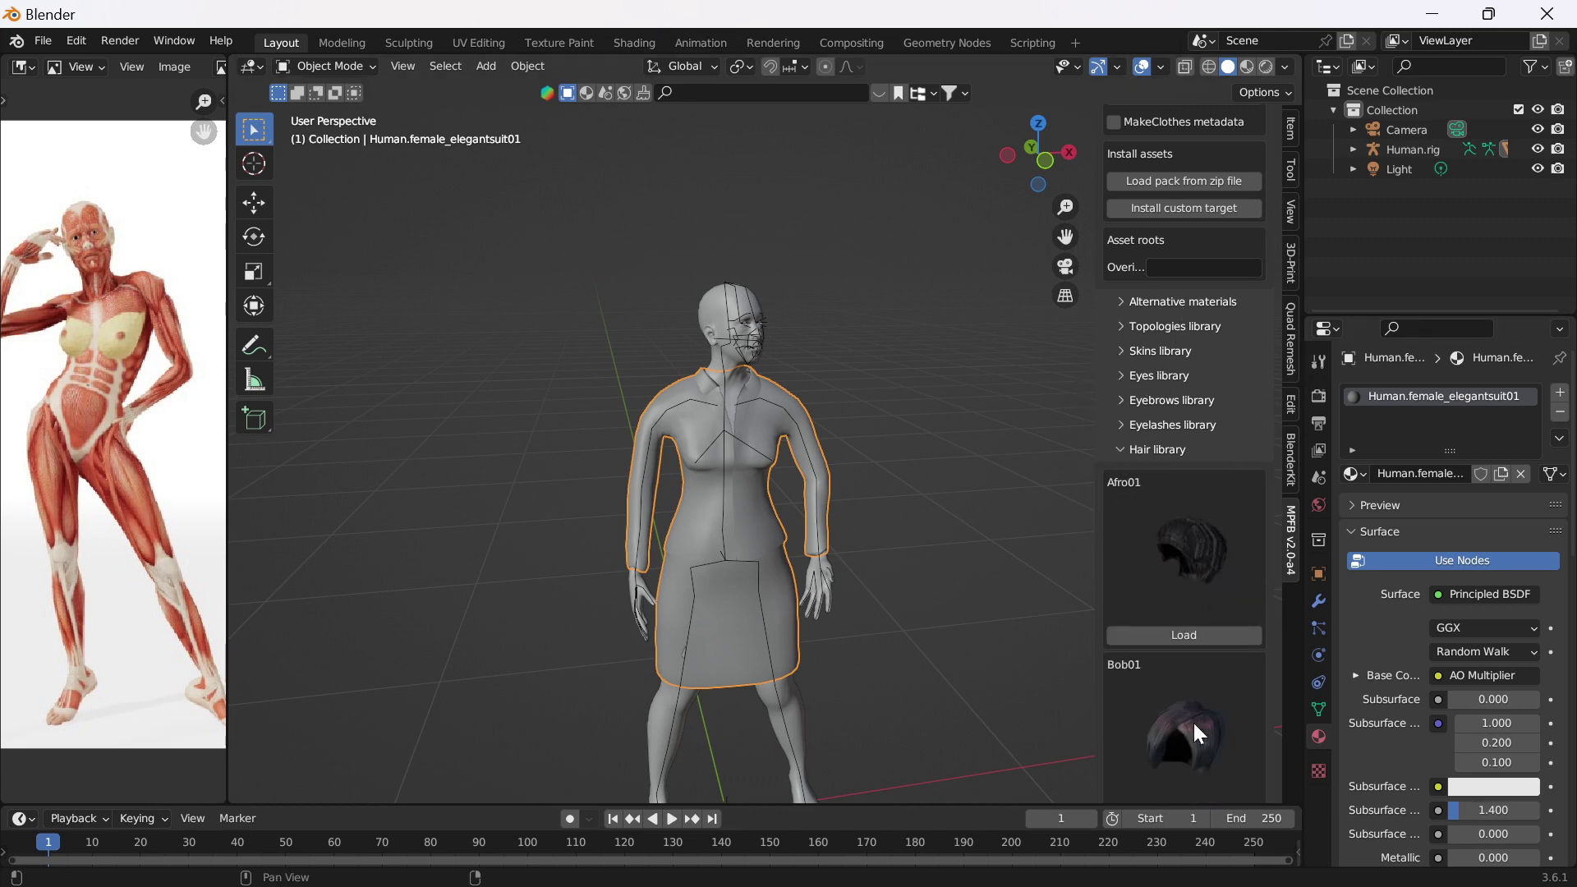
scroll(1192, 721, "down", 2)
left_click(1143, 753)
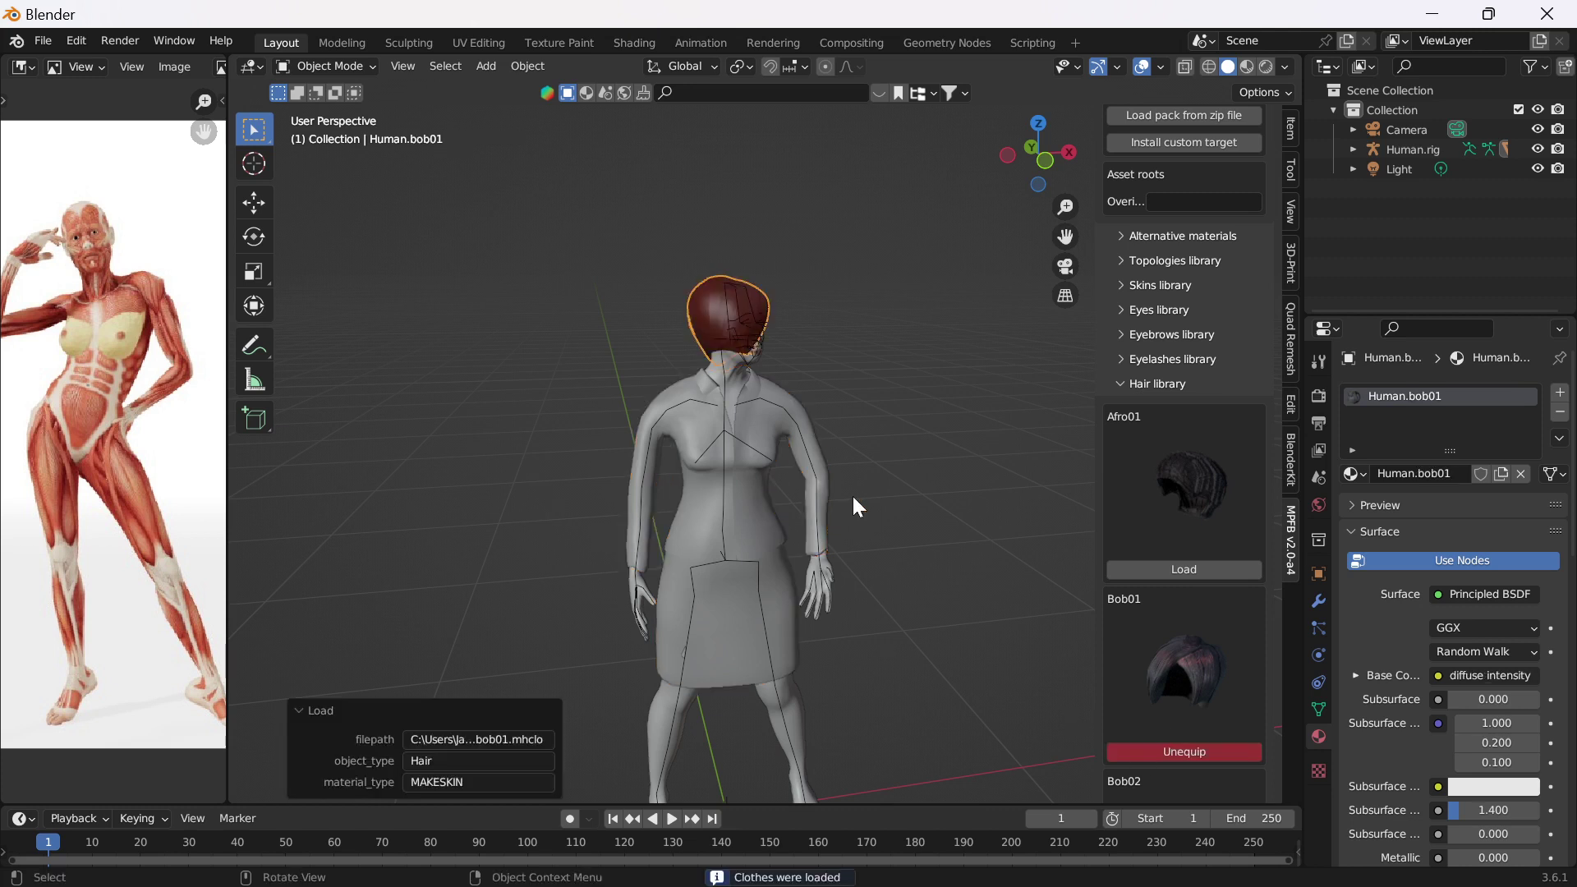
right_click(808, 482)
left_click(811, 490)
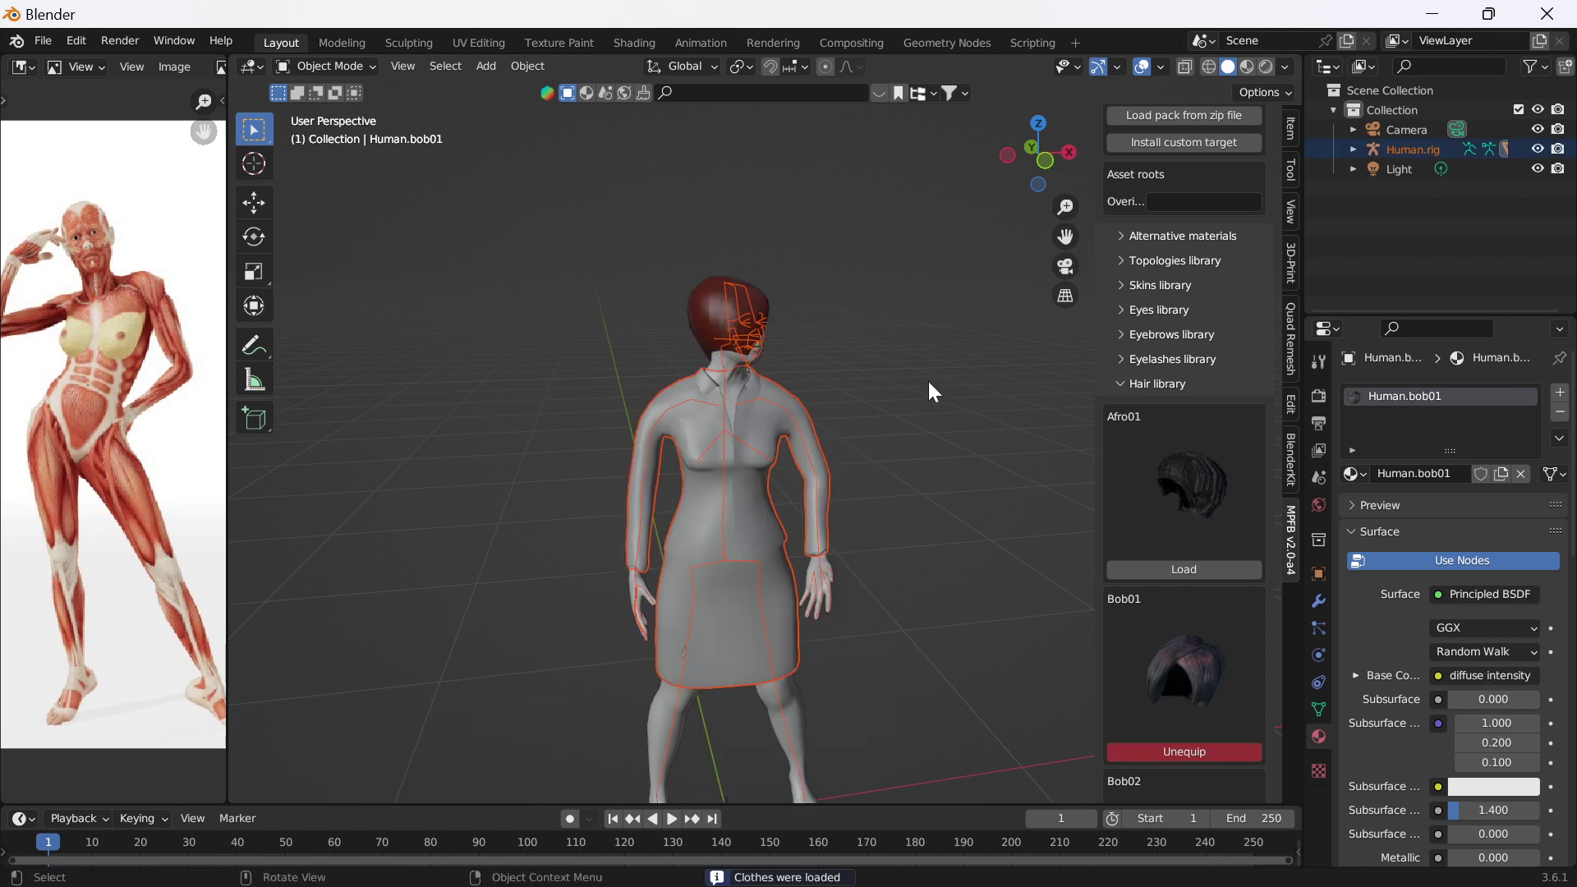
Step: Hide the sidebar and close the reference image area so the 3D viewport takes its space
middle_click_drag(928, 378, 727, 407)
scroll(728, 407, "up", 2)
key("n")
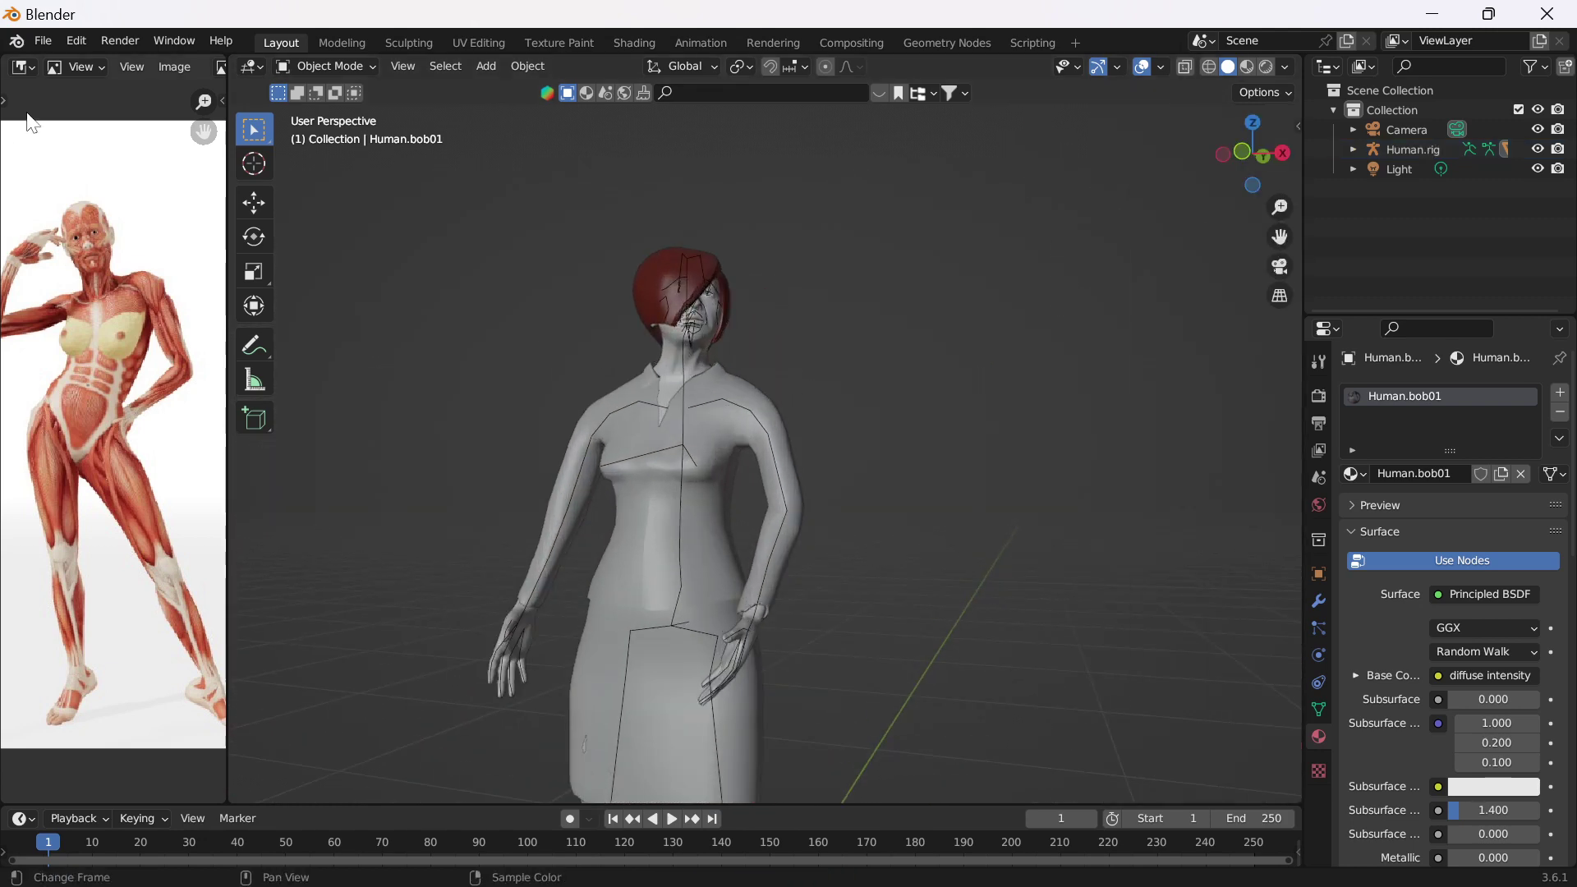
left_click_drag(201, 59, 139, 87)
scroll(445, 333, "down", 3)
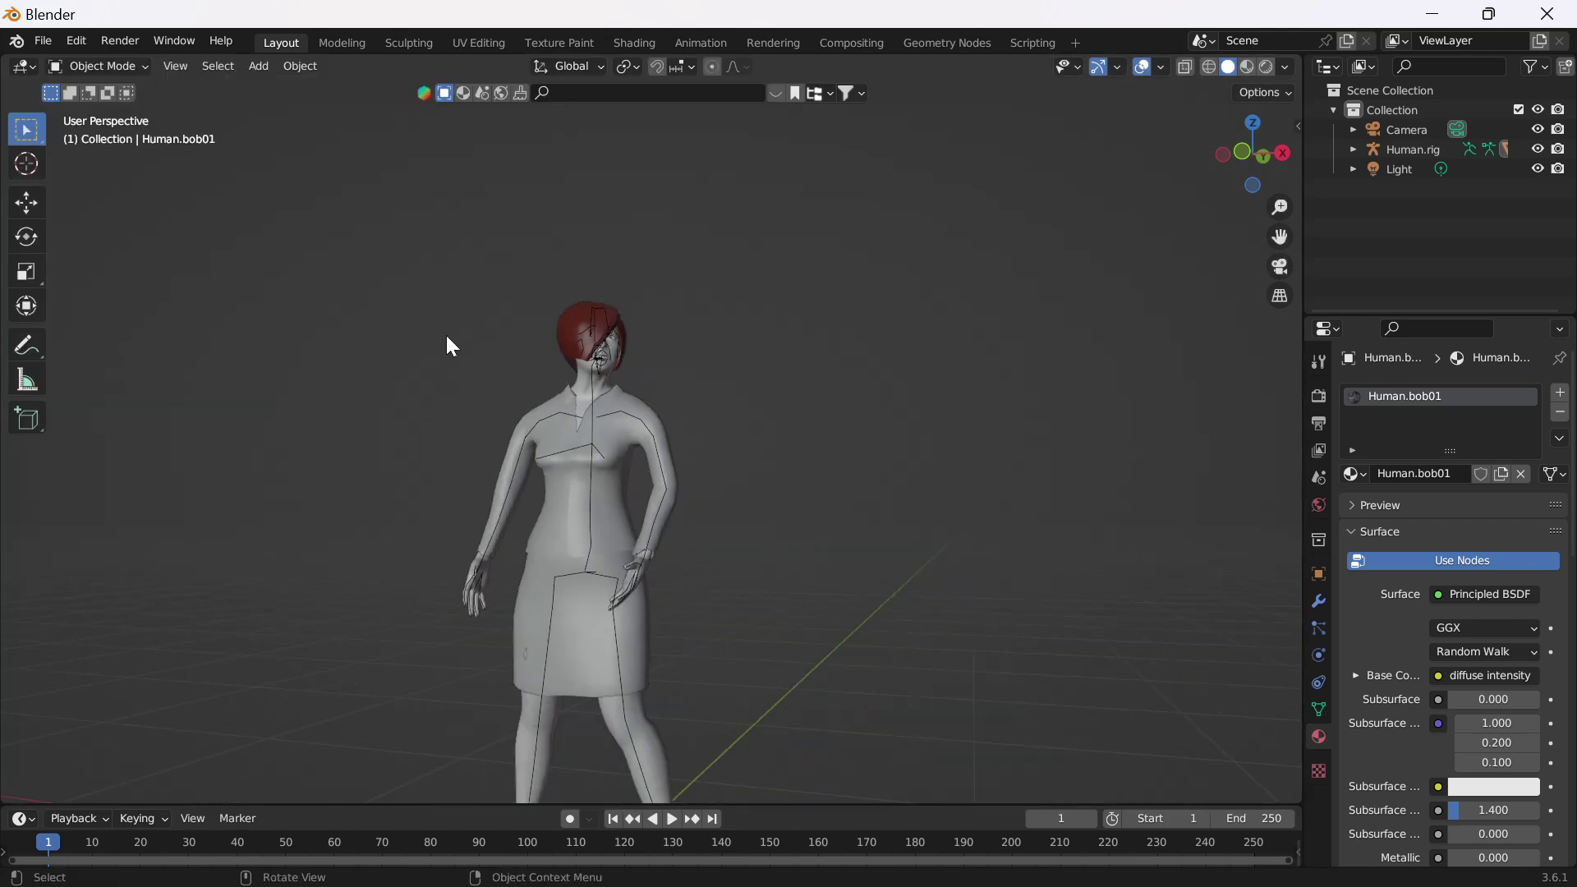
middle_click_drag(445, 333, 490, 496)
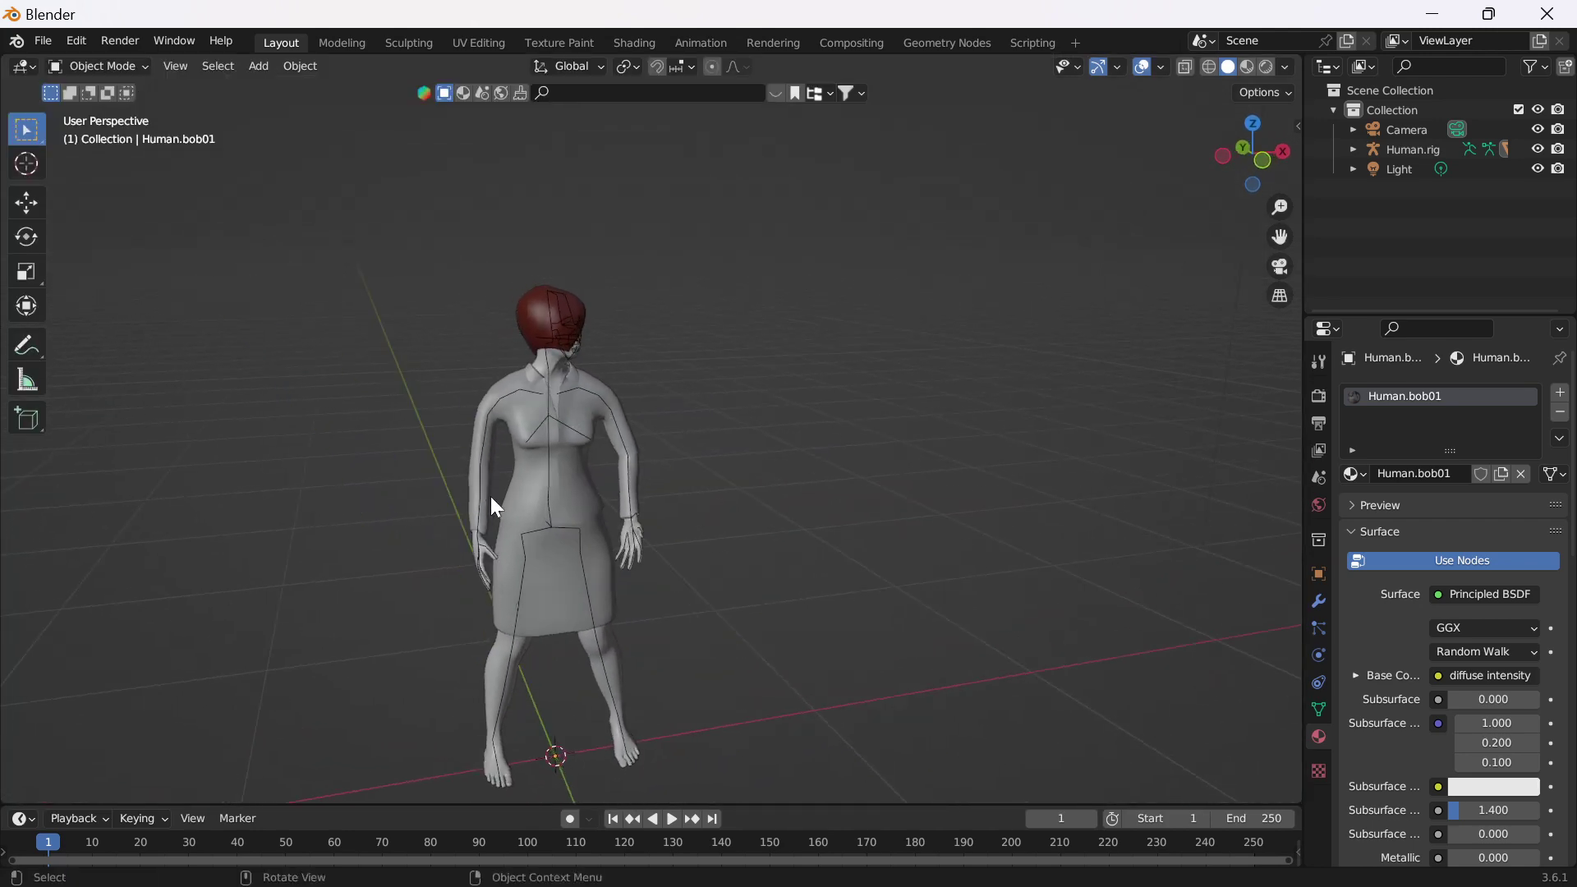
Step: Select the human body mesh, inspect its shape keys and display its modifier stack
left_click(506, 368)
left_click(545, 367)
middle_click_drag(544, 361, 592, 320)
left_click(655, 272)
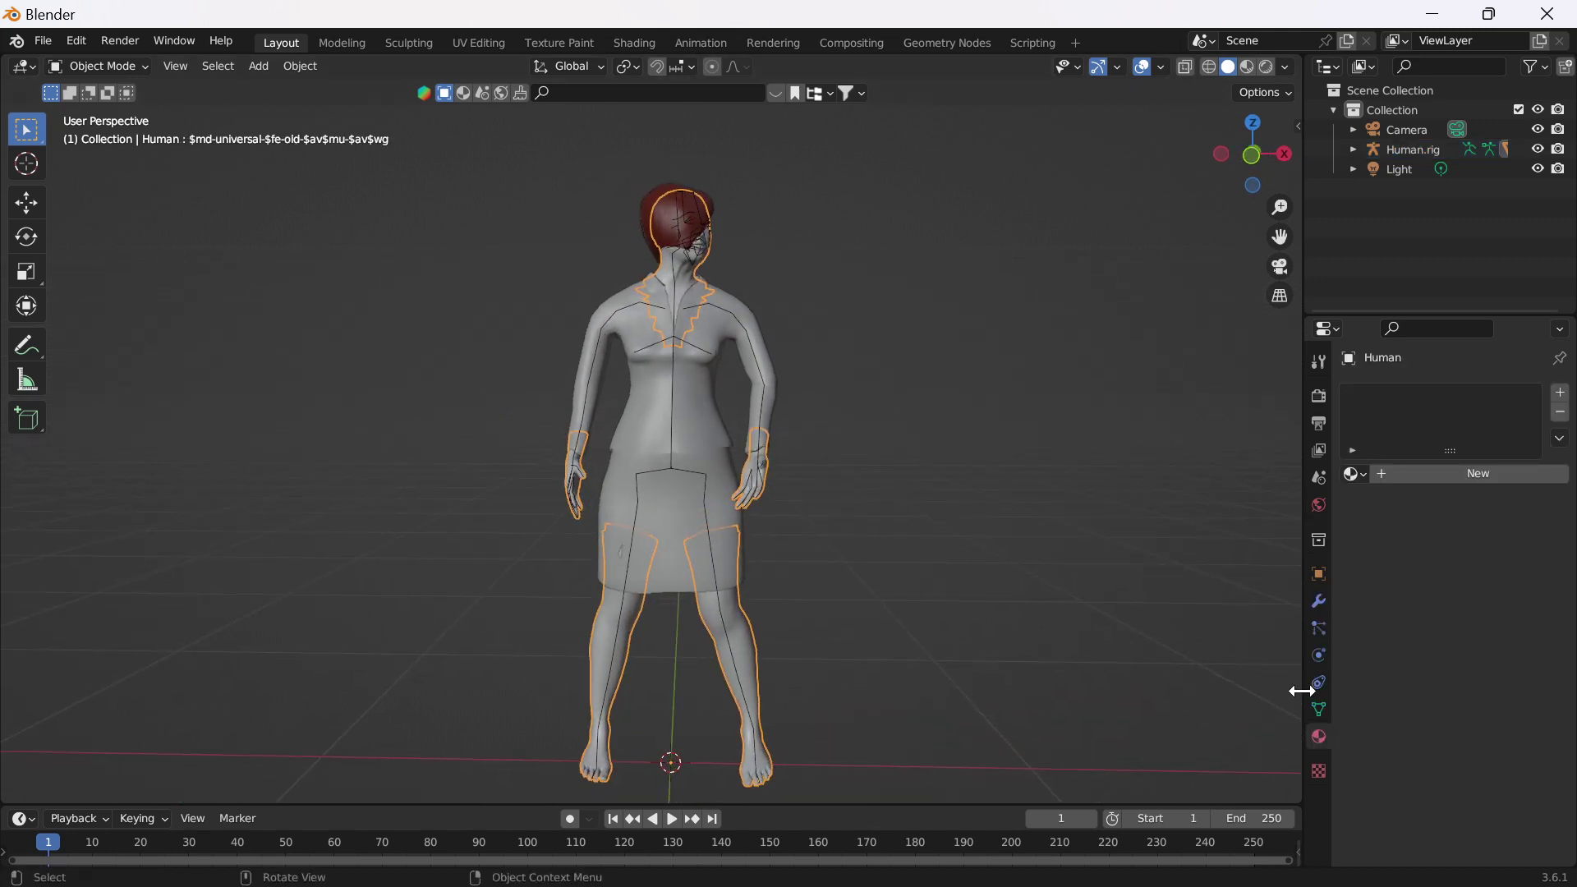
left_click(1318, 710)
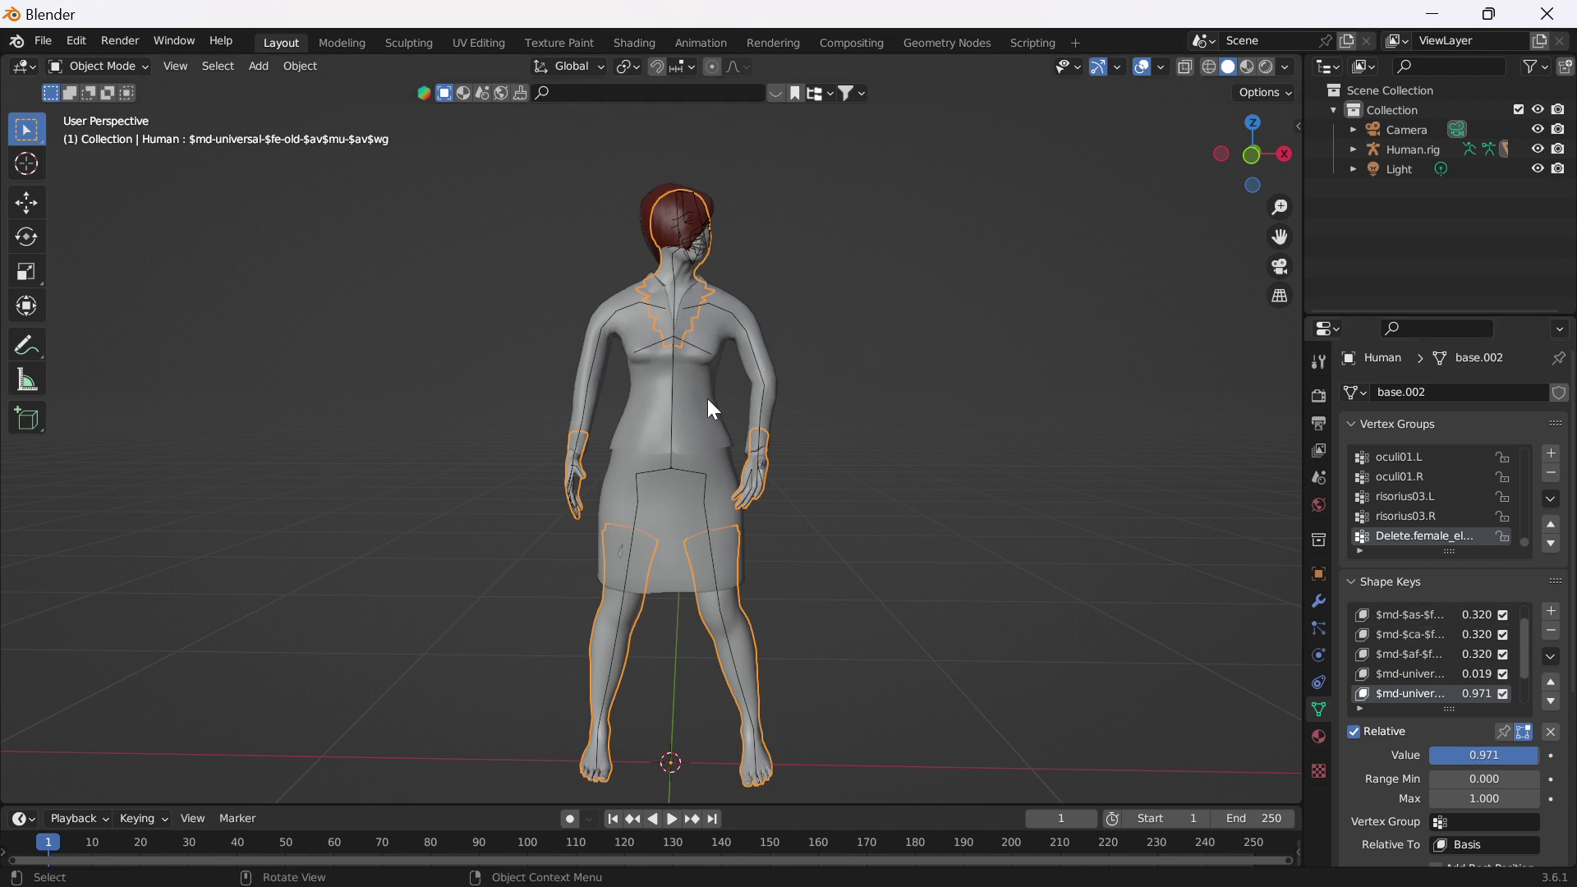
scroll(706, 404, "up", 3)
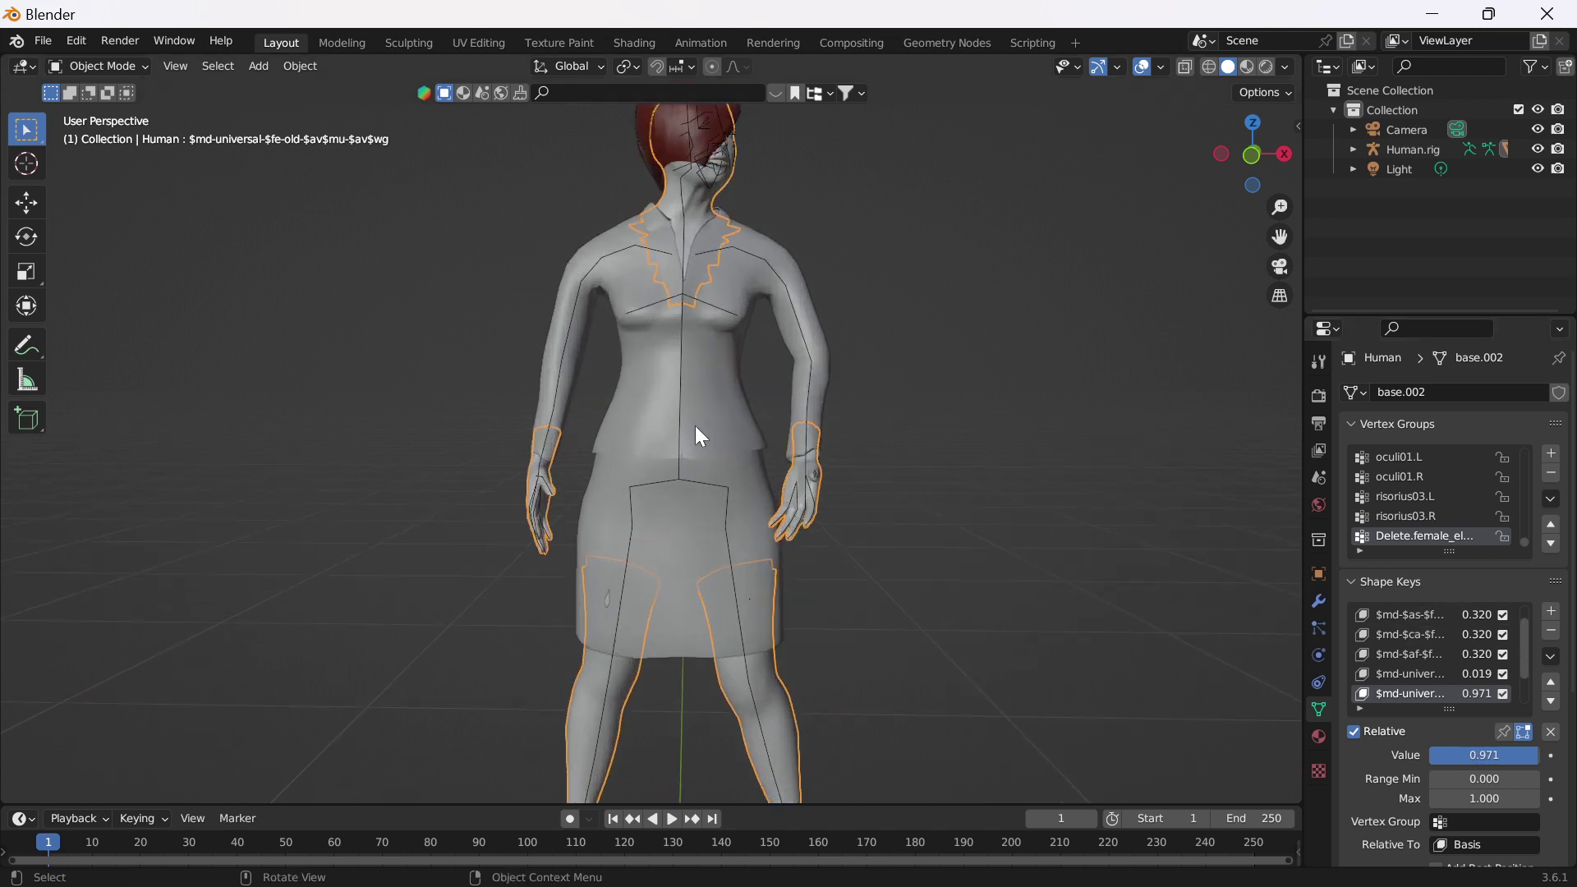
scroll(694, 425, "down", 2)
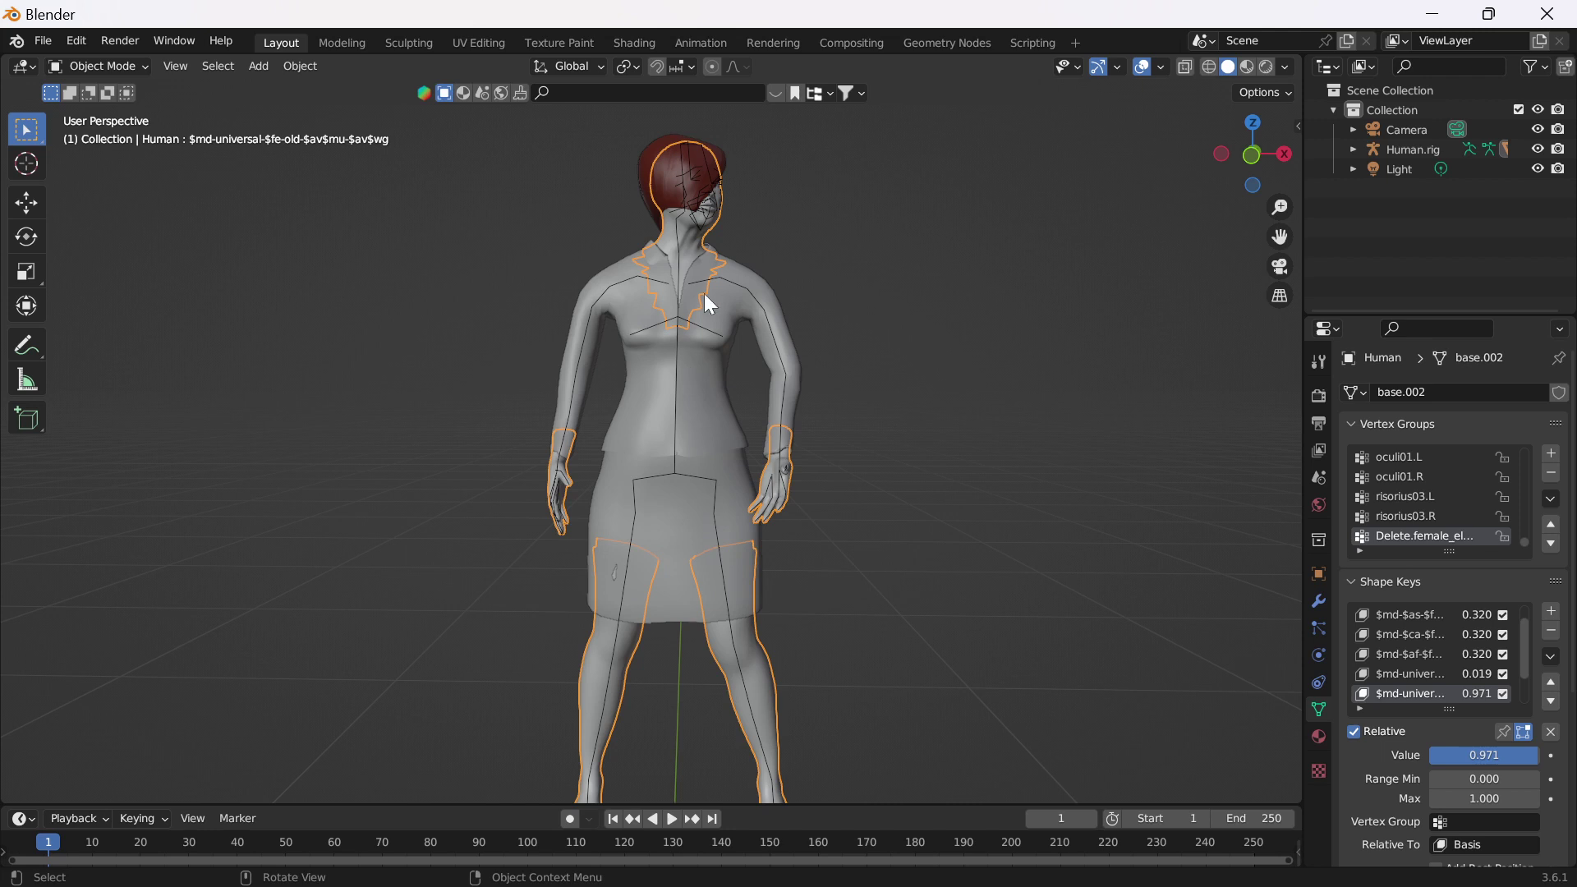
key("n")
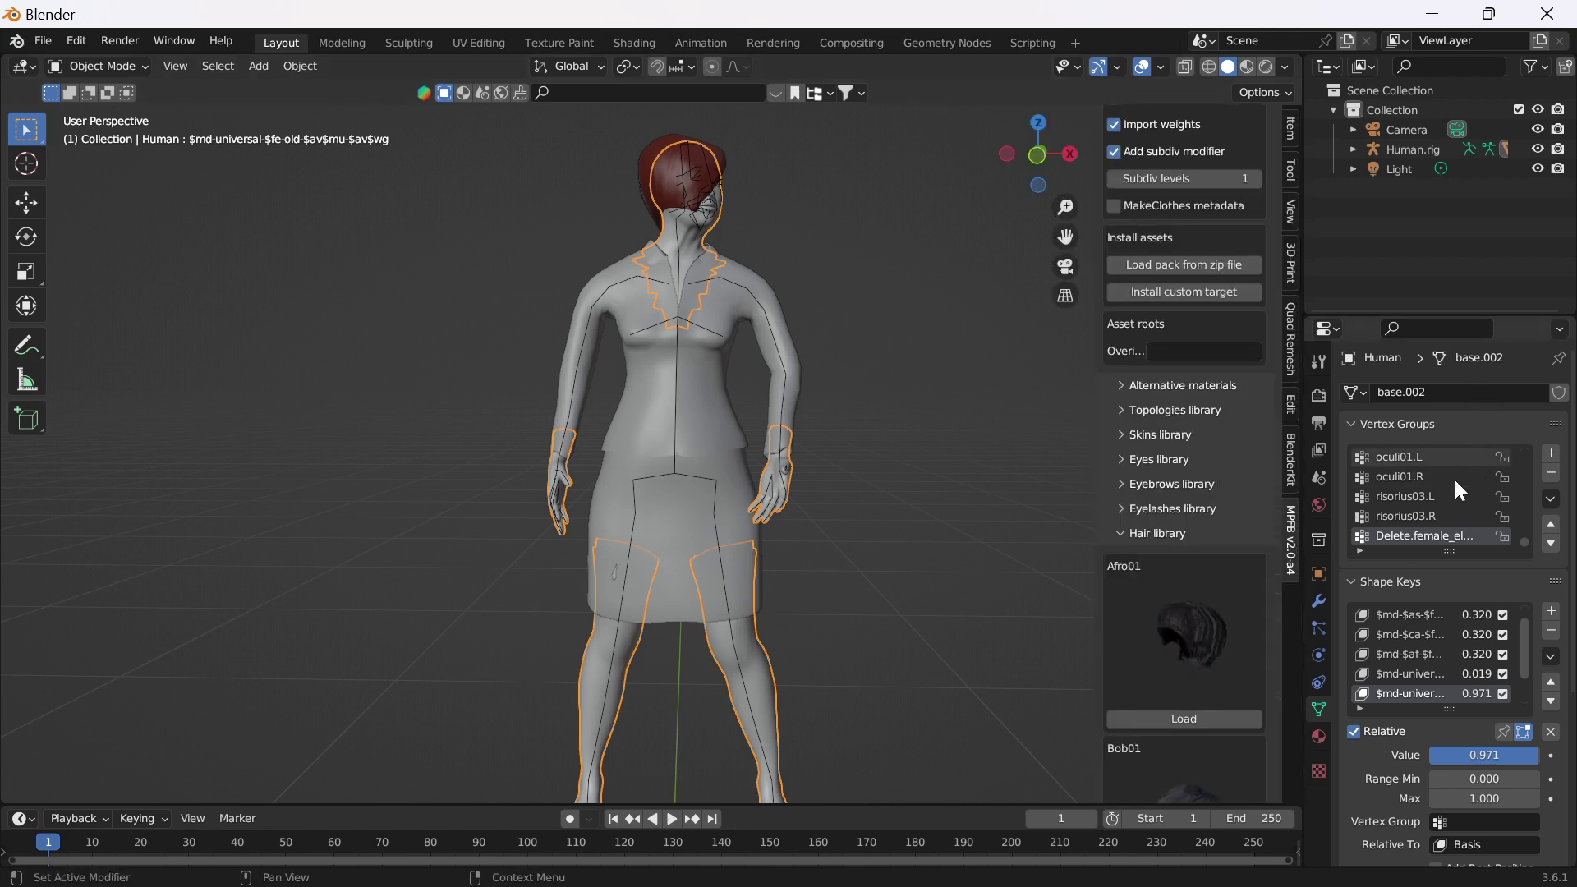
left_click(1317, 601)
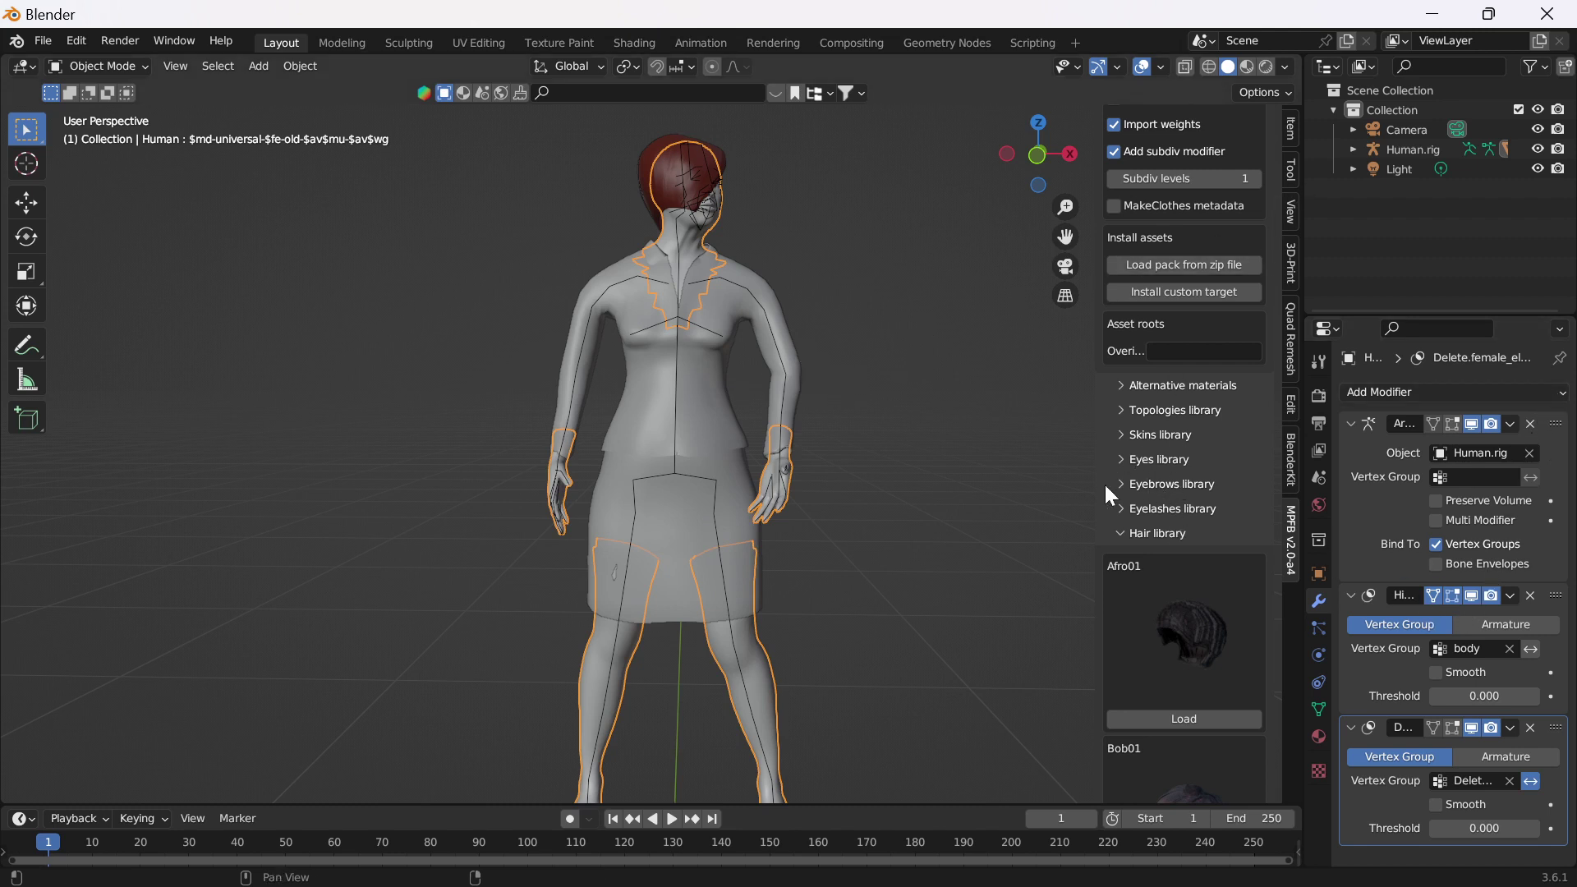
Step: Bake the shape keys of the human base mesh with the MPFB basemesh operations
scroll(1089, 200, "up", 1)
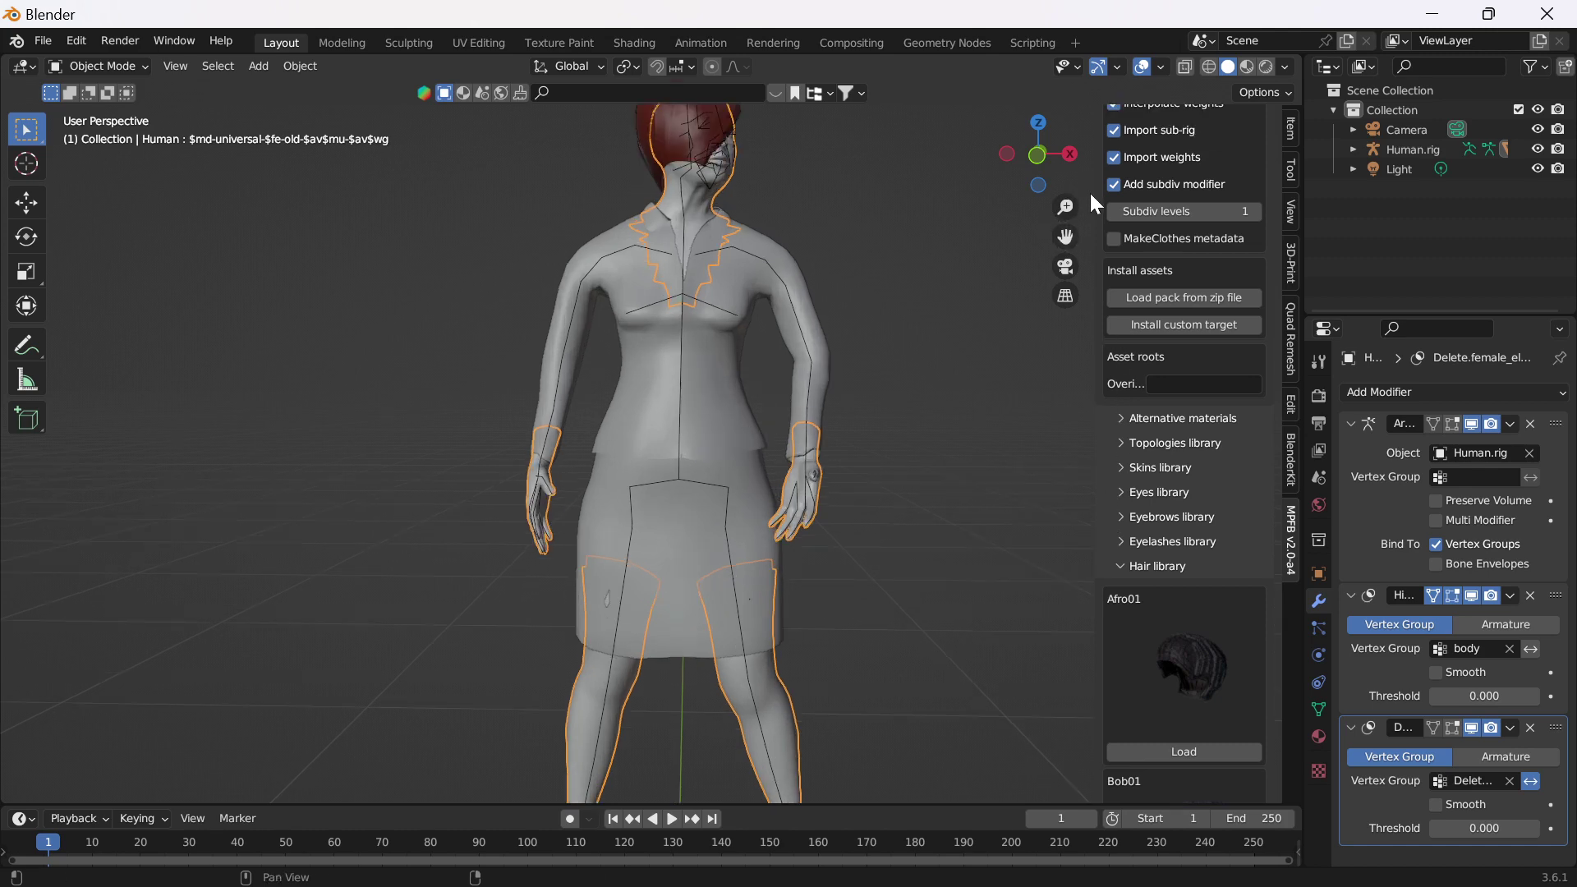
scroll(1138, 272, "up", 10)
scroll(1151, 266, "up", 3)
scroll(1079, 277, "up", 4)
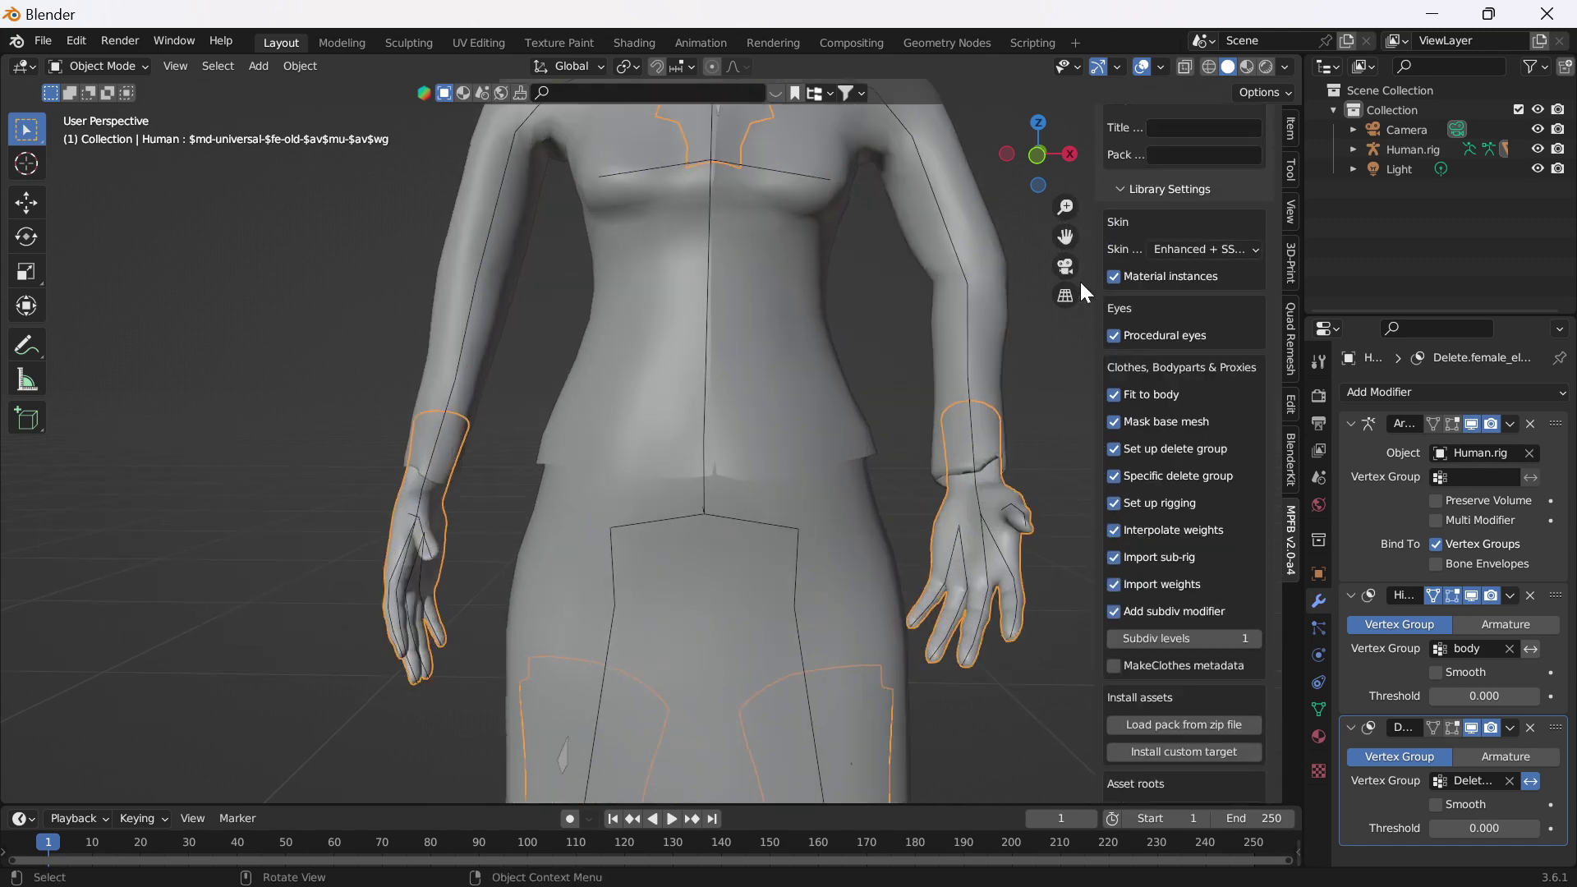
left_click(1114, 190)
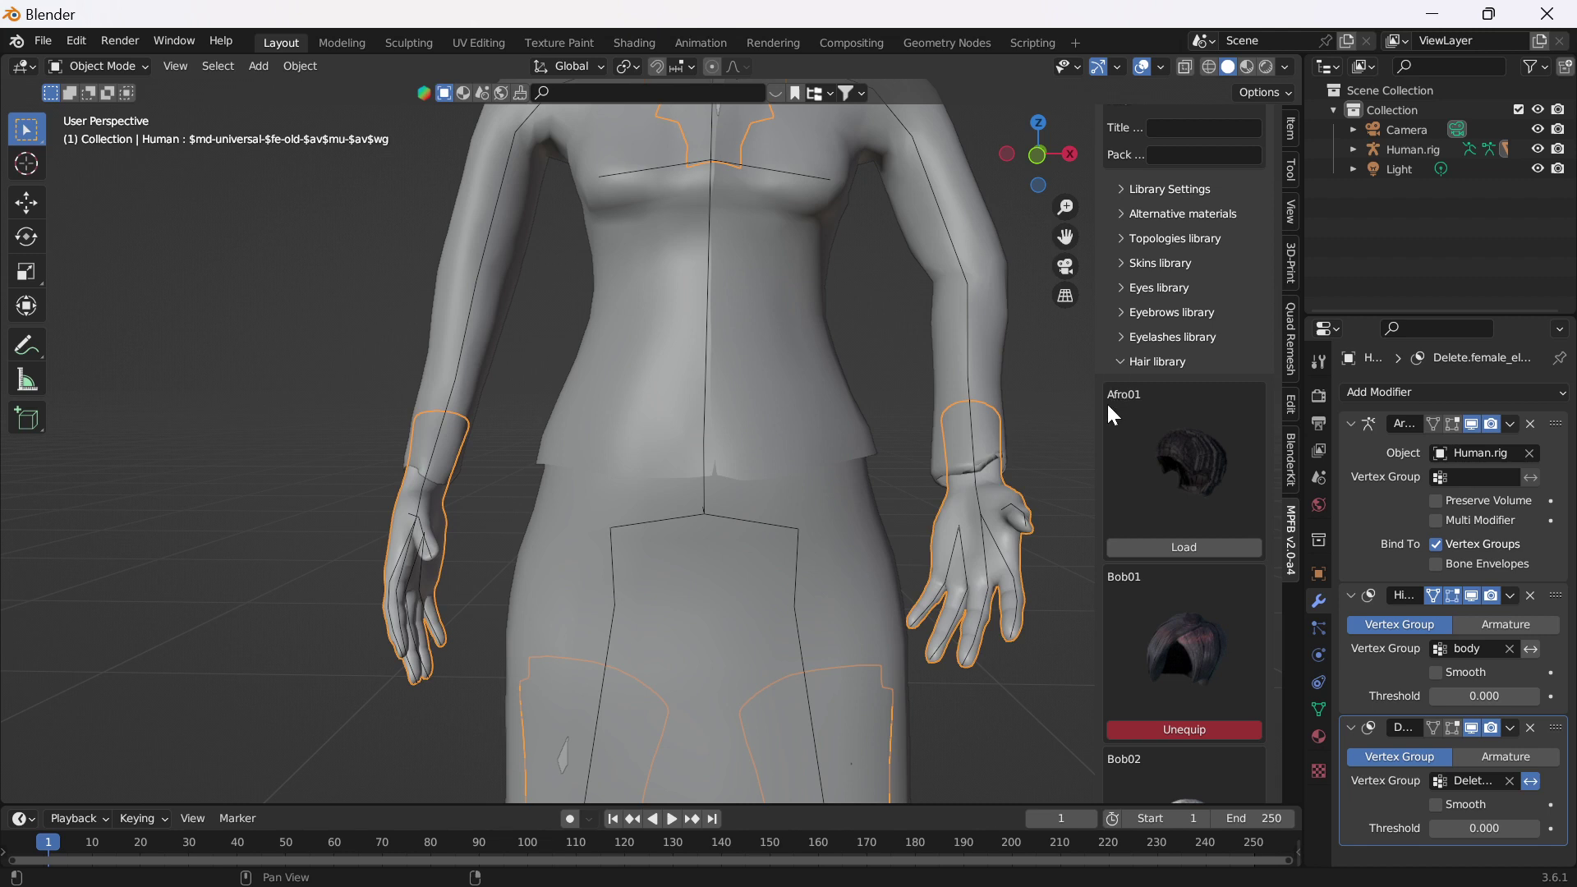
left_click(1123, 361)
left_click(1108, 436)
scroll(1117, 438, "up", 4)
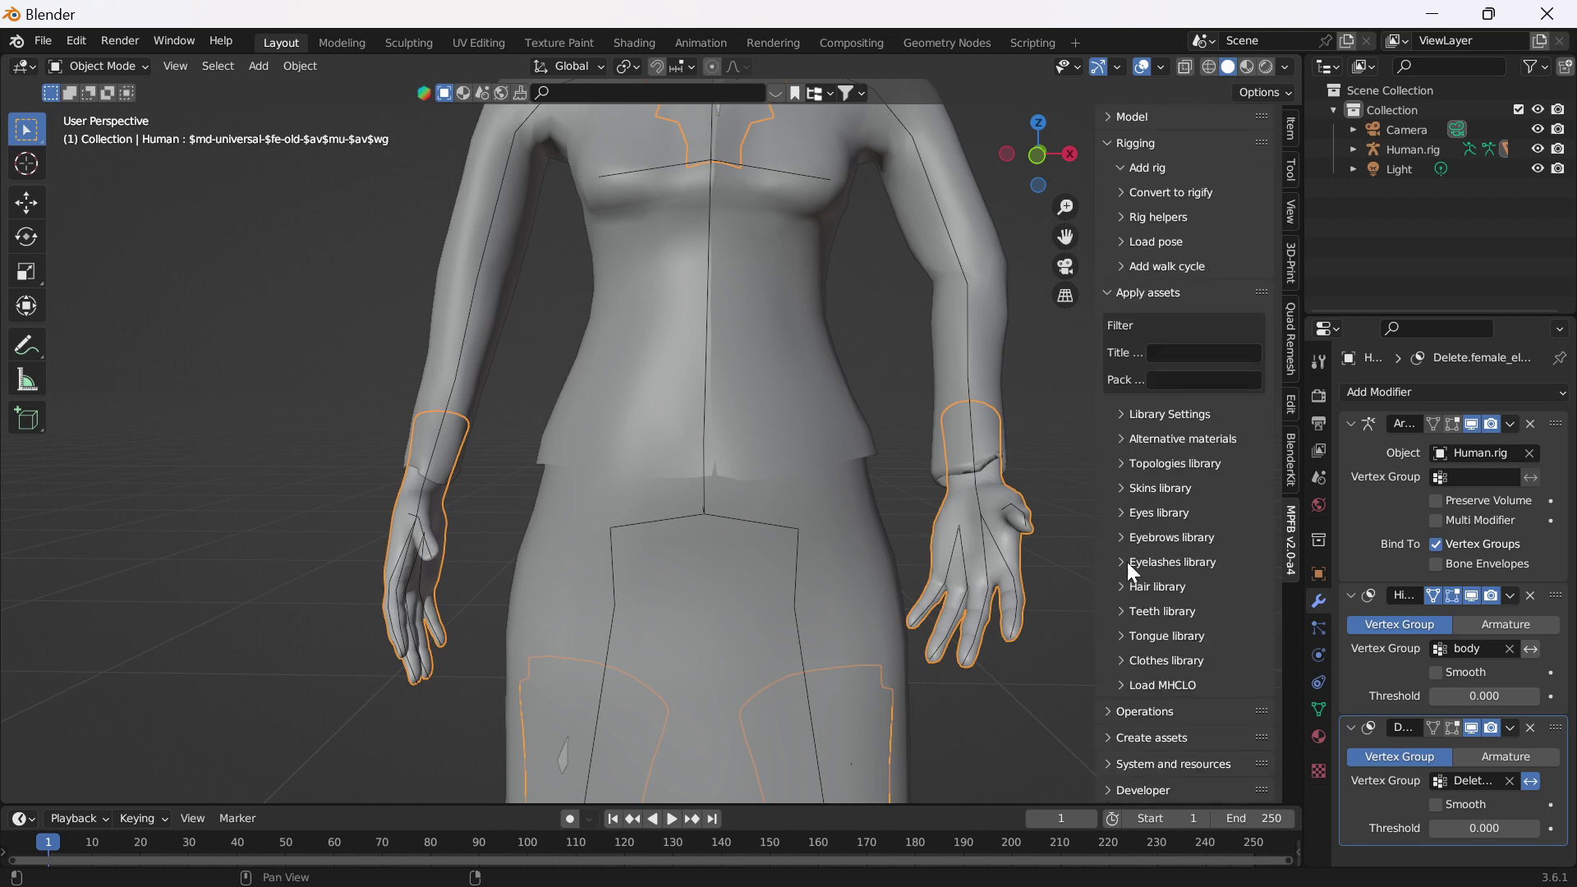
left_click(1110, 293)
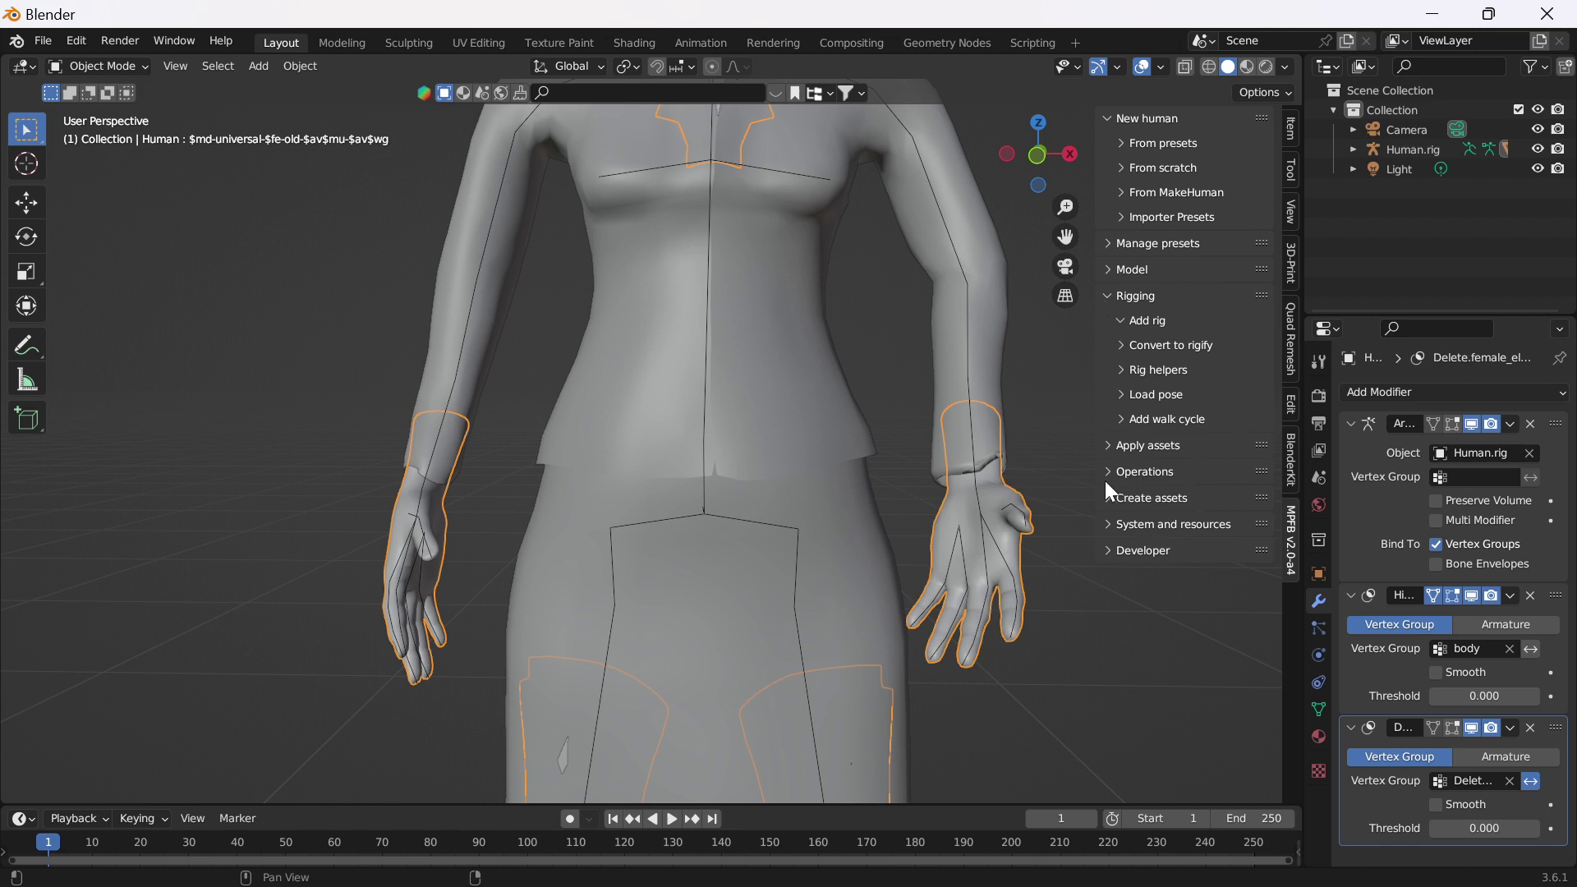
scroll(846, 491, "down", 4)
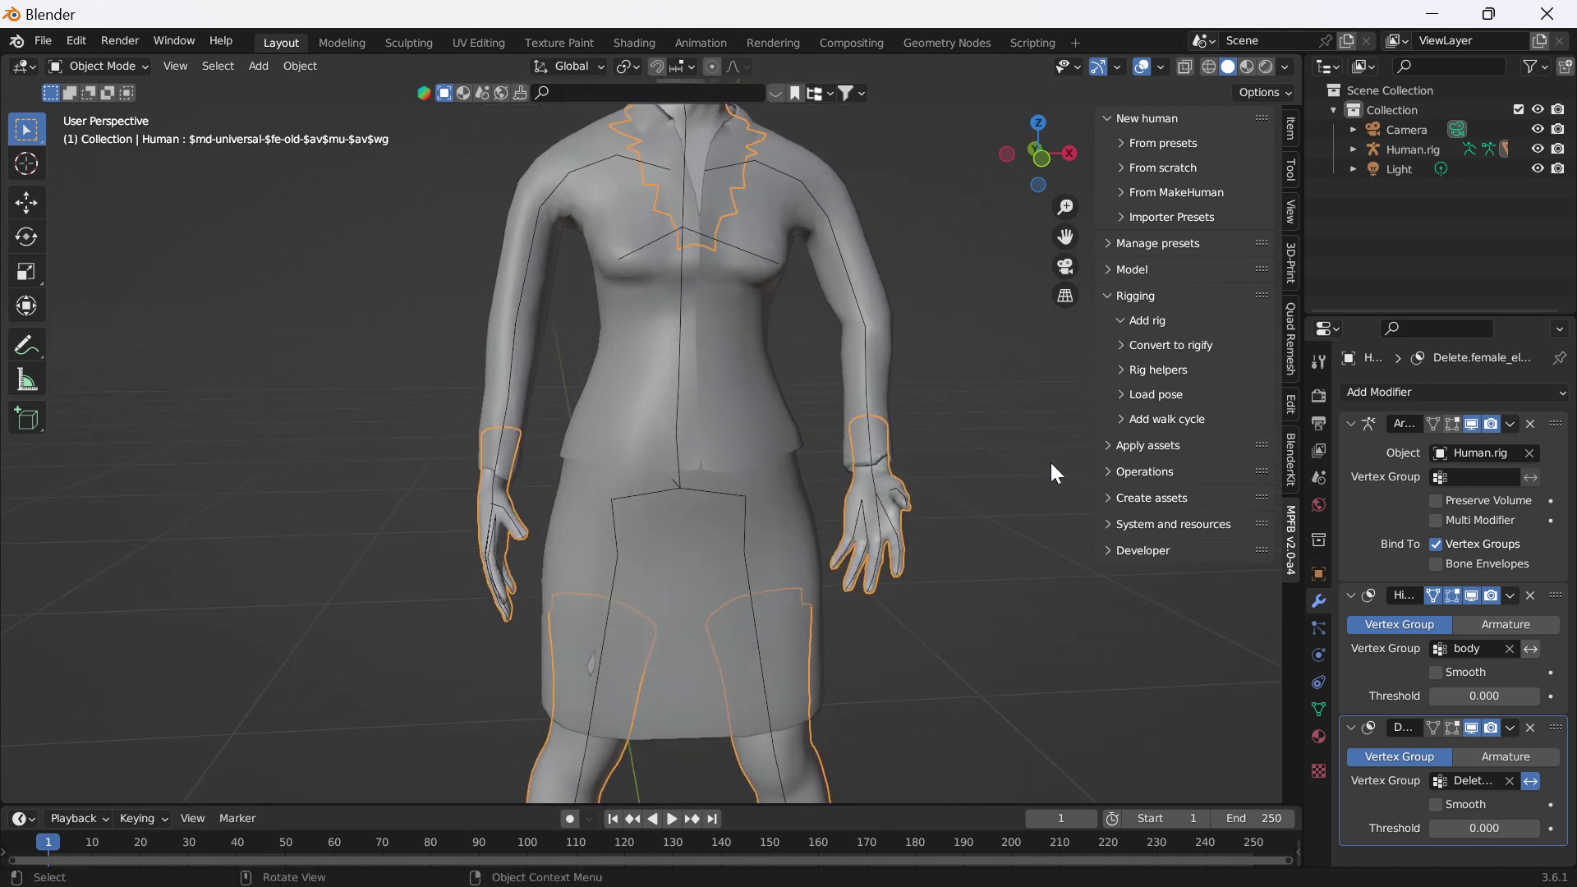
left_click(1113, 464)
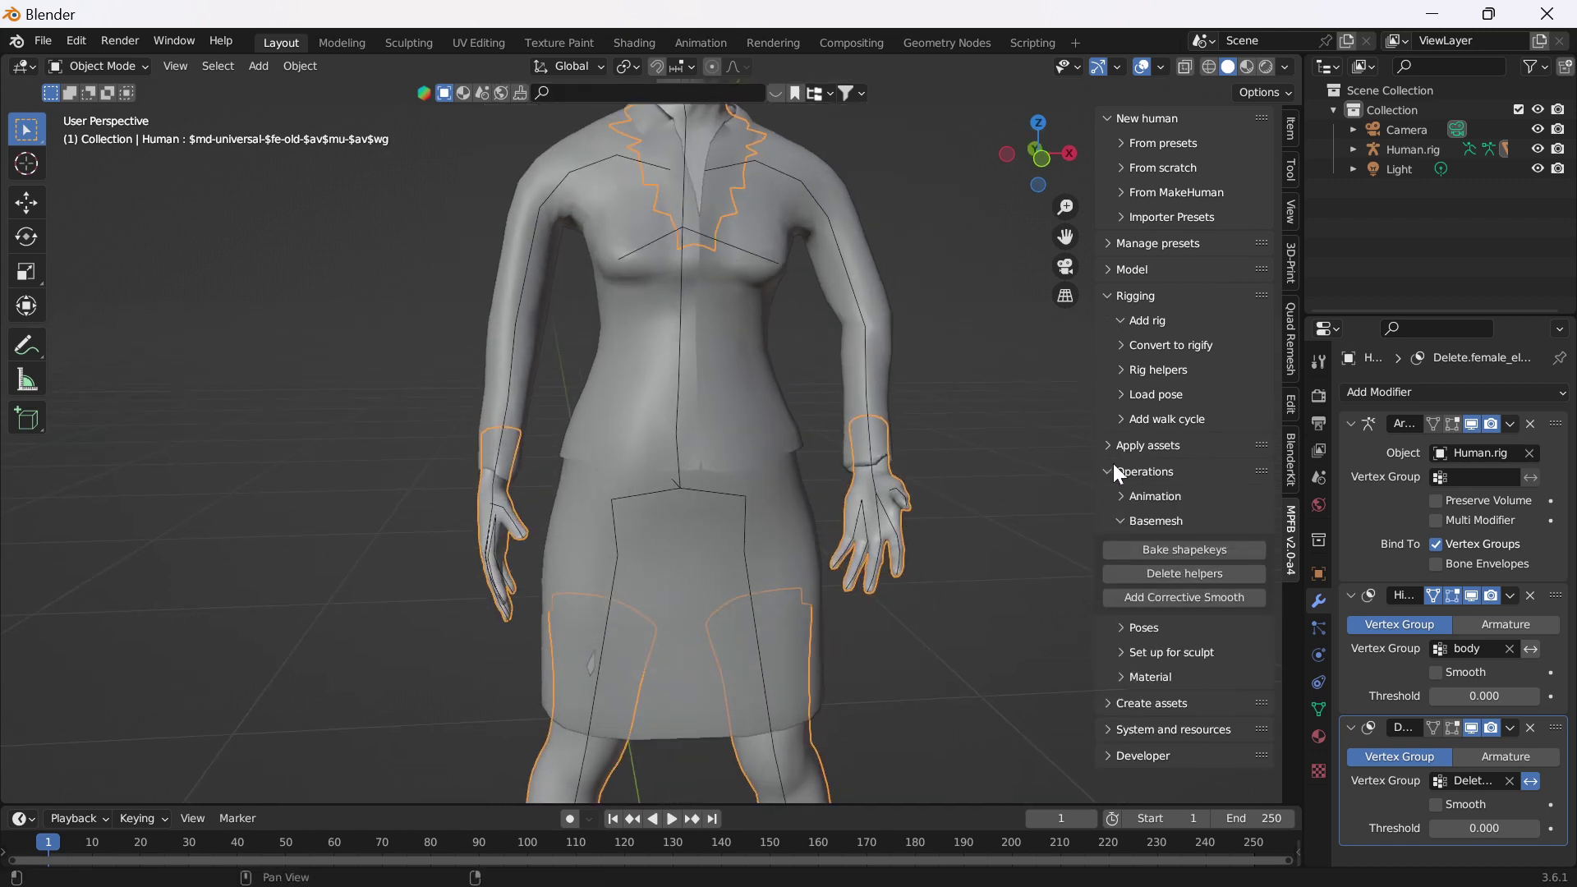
left_click(1135, 546)
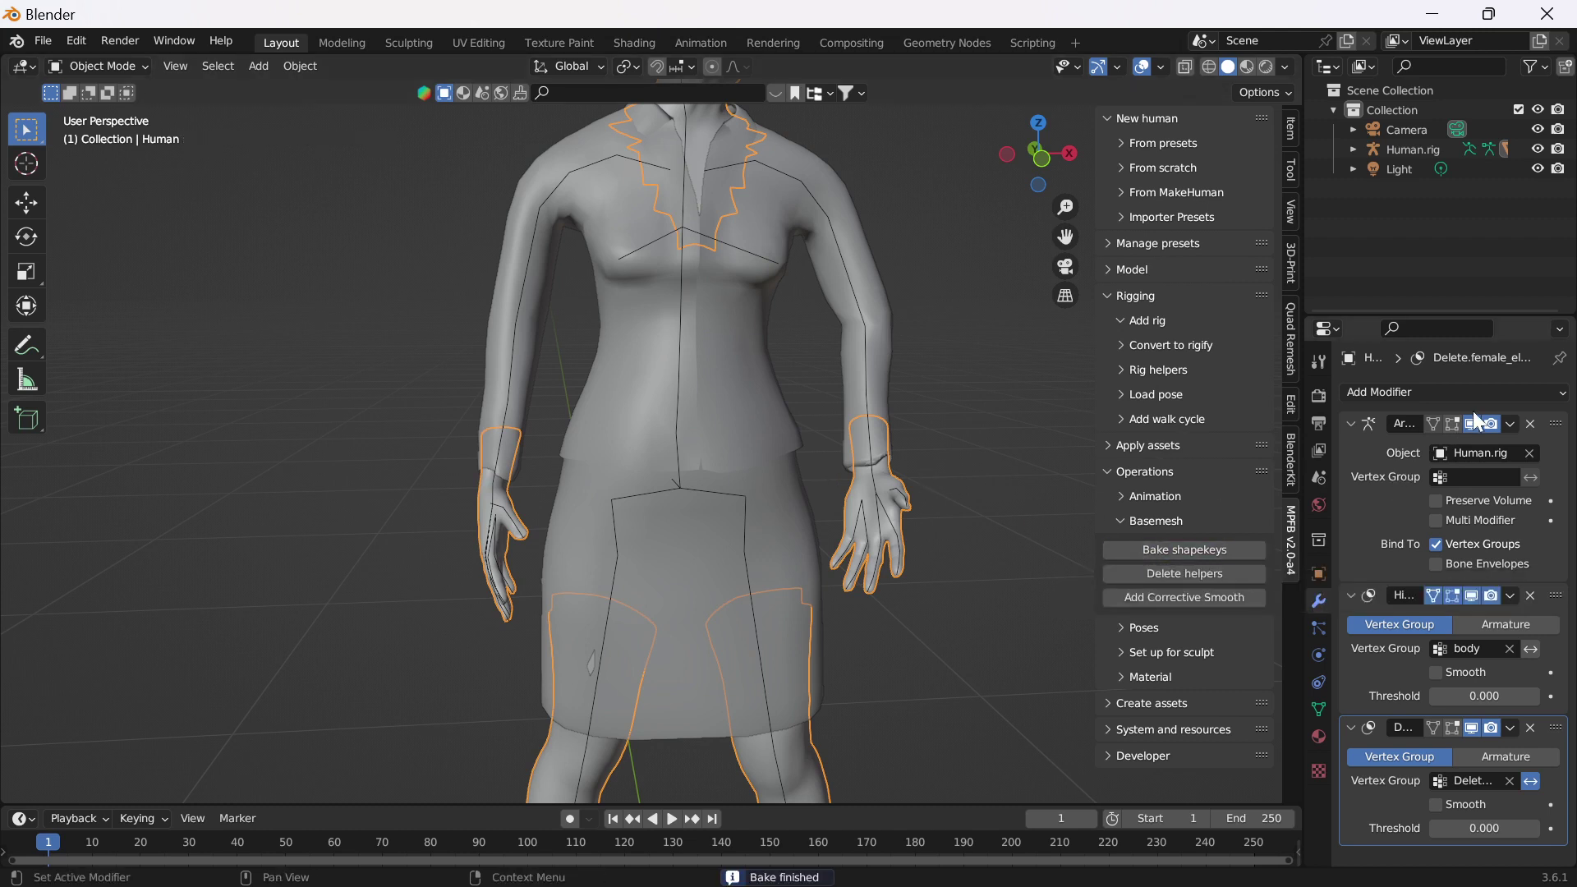
Step: Apply the body mesh's Armature modifier and both of its mask modifiers
left_click(1510, 424)
left_click(1482, 444)
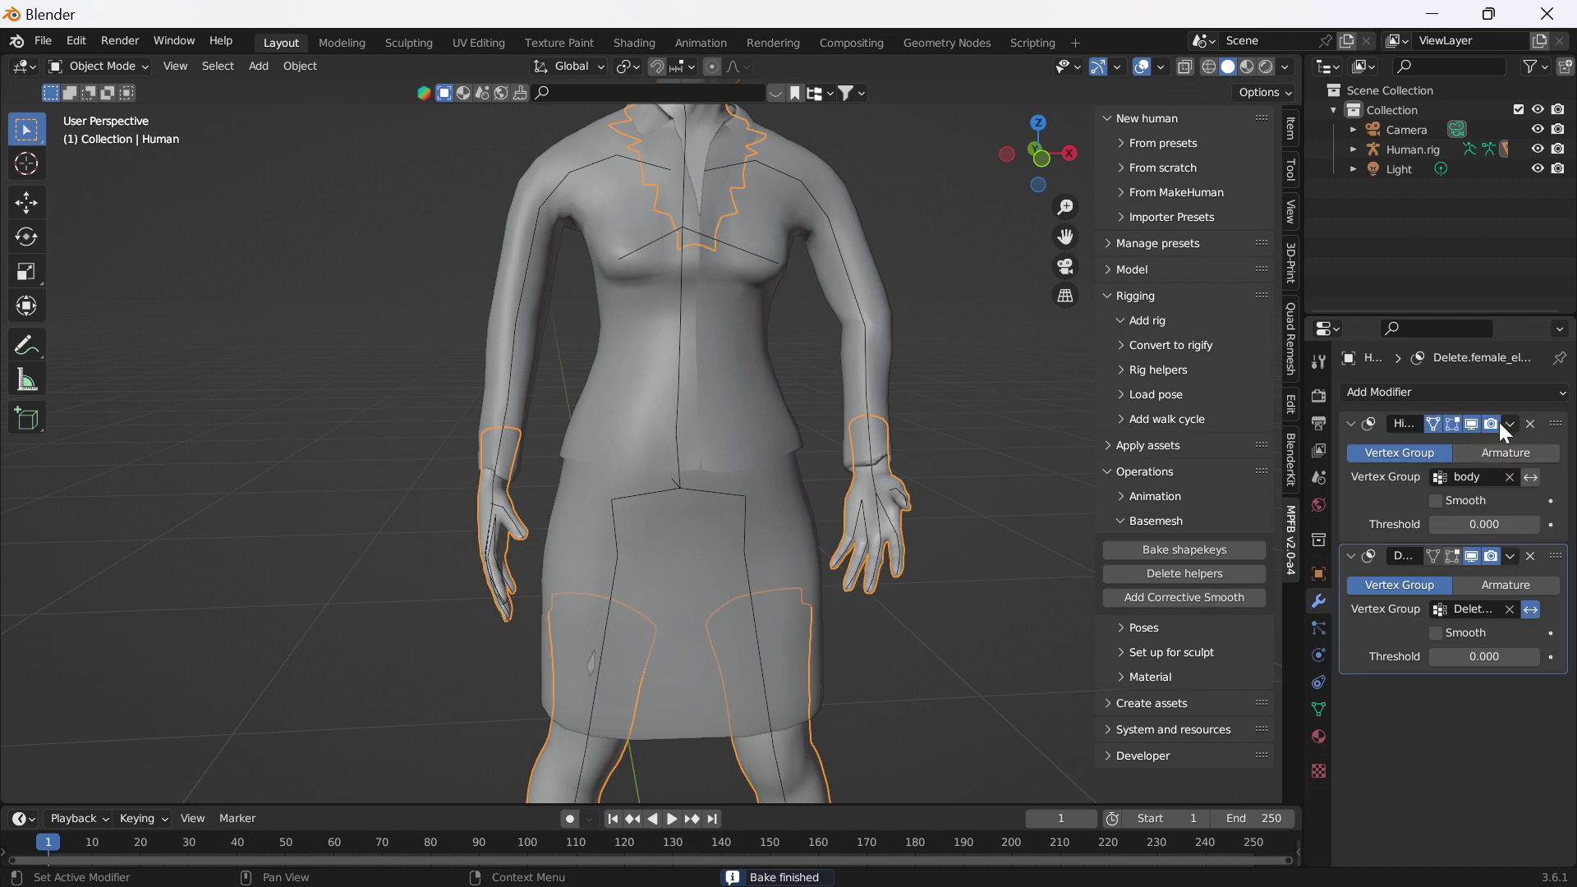
left_click(1509, 423)
left_click(1486, 444)
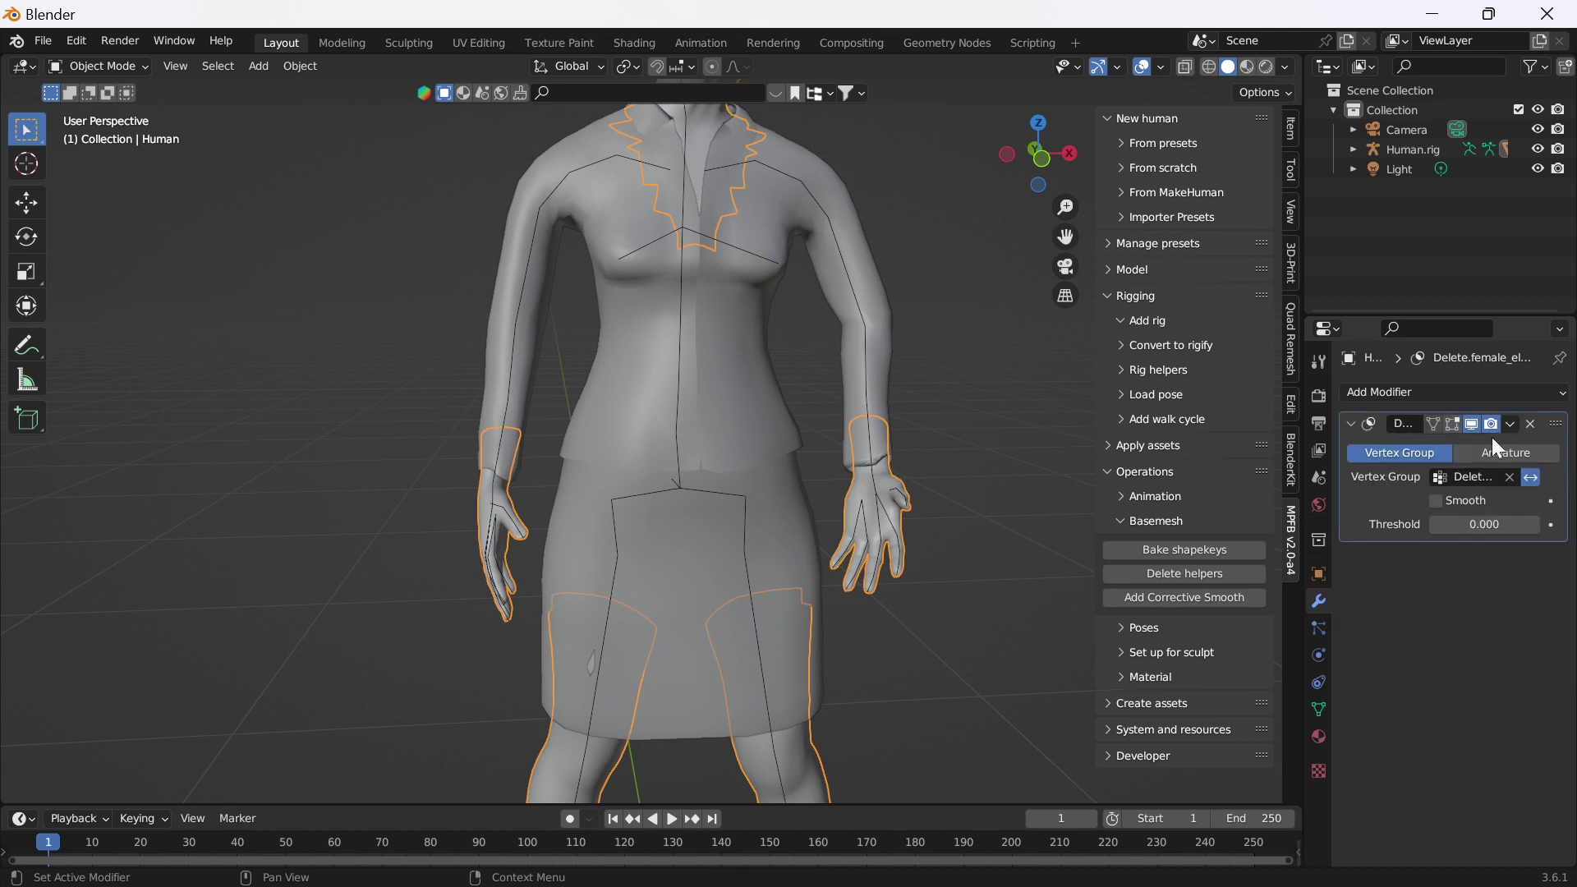
left_click(1510, 424)
left_click(1493, 448)
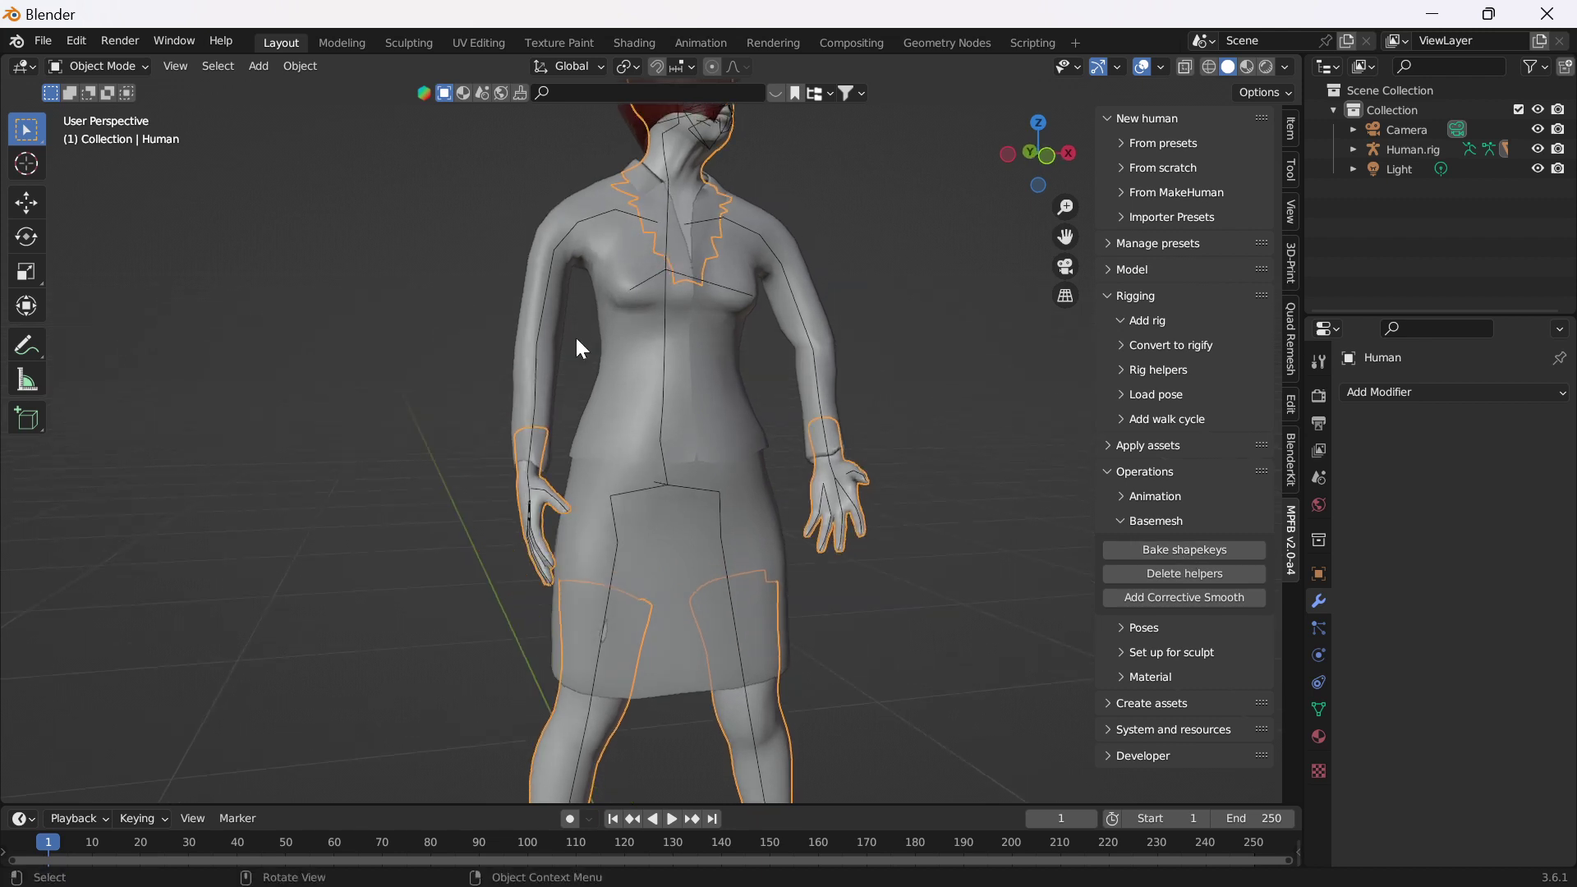
Step: Select the elegant suit and apply its Armature modifier
left_click(602, 352)
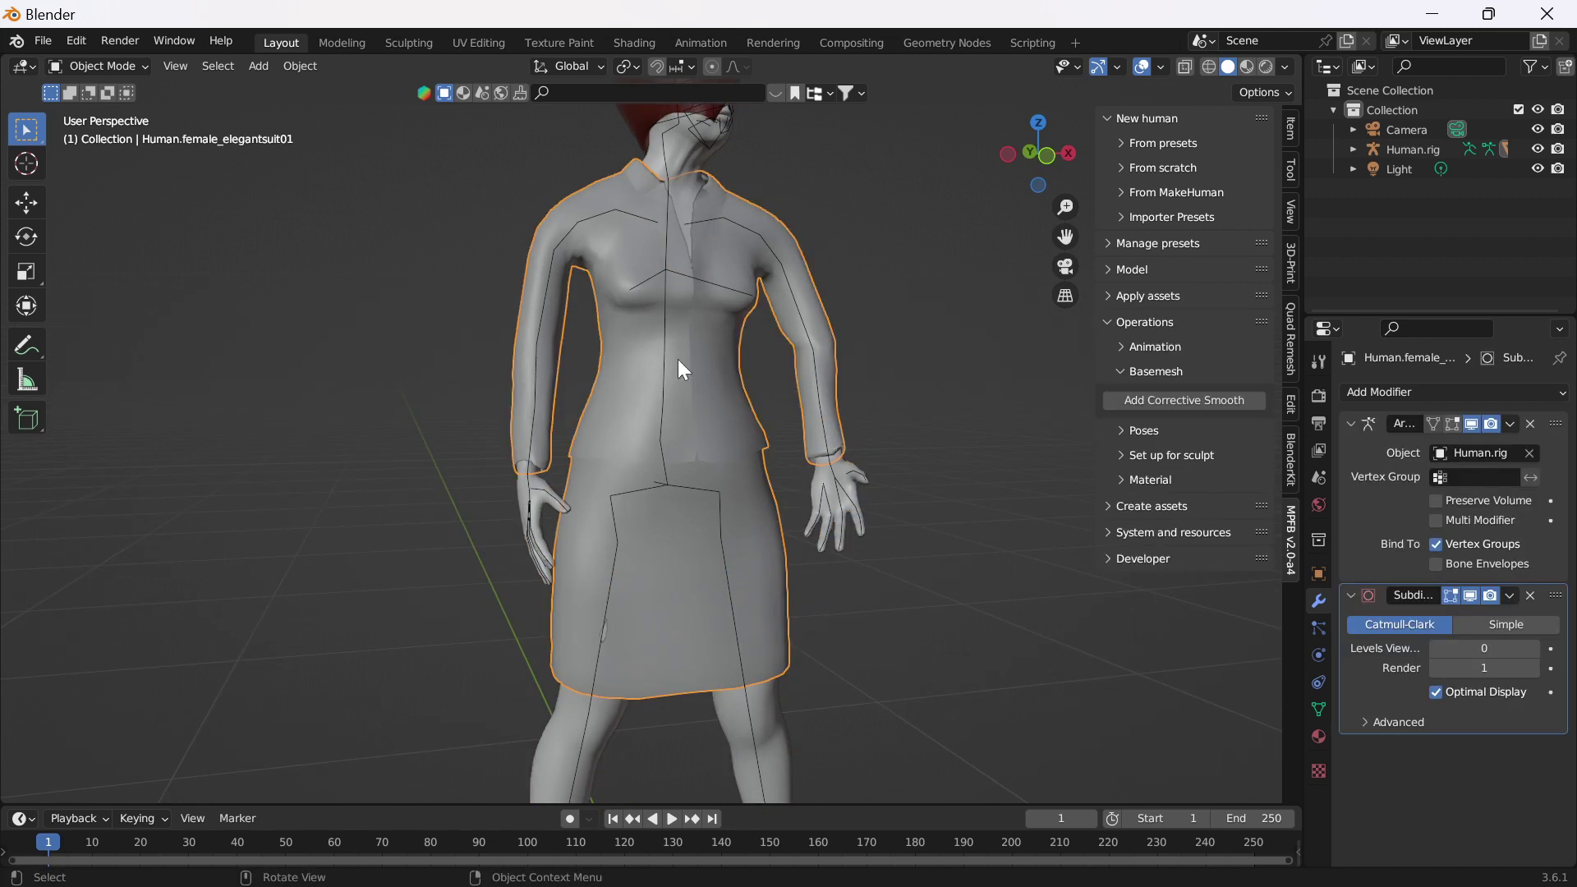
left_click(1509, 424)
left_click(1486, 446)
Step: Turn off render display for the suit's Subdivision modifier and try to apply the modifier
left_click(1491, 423)
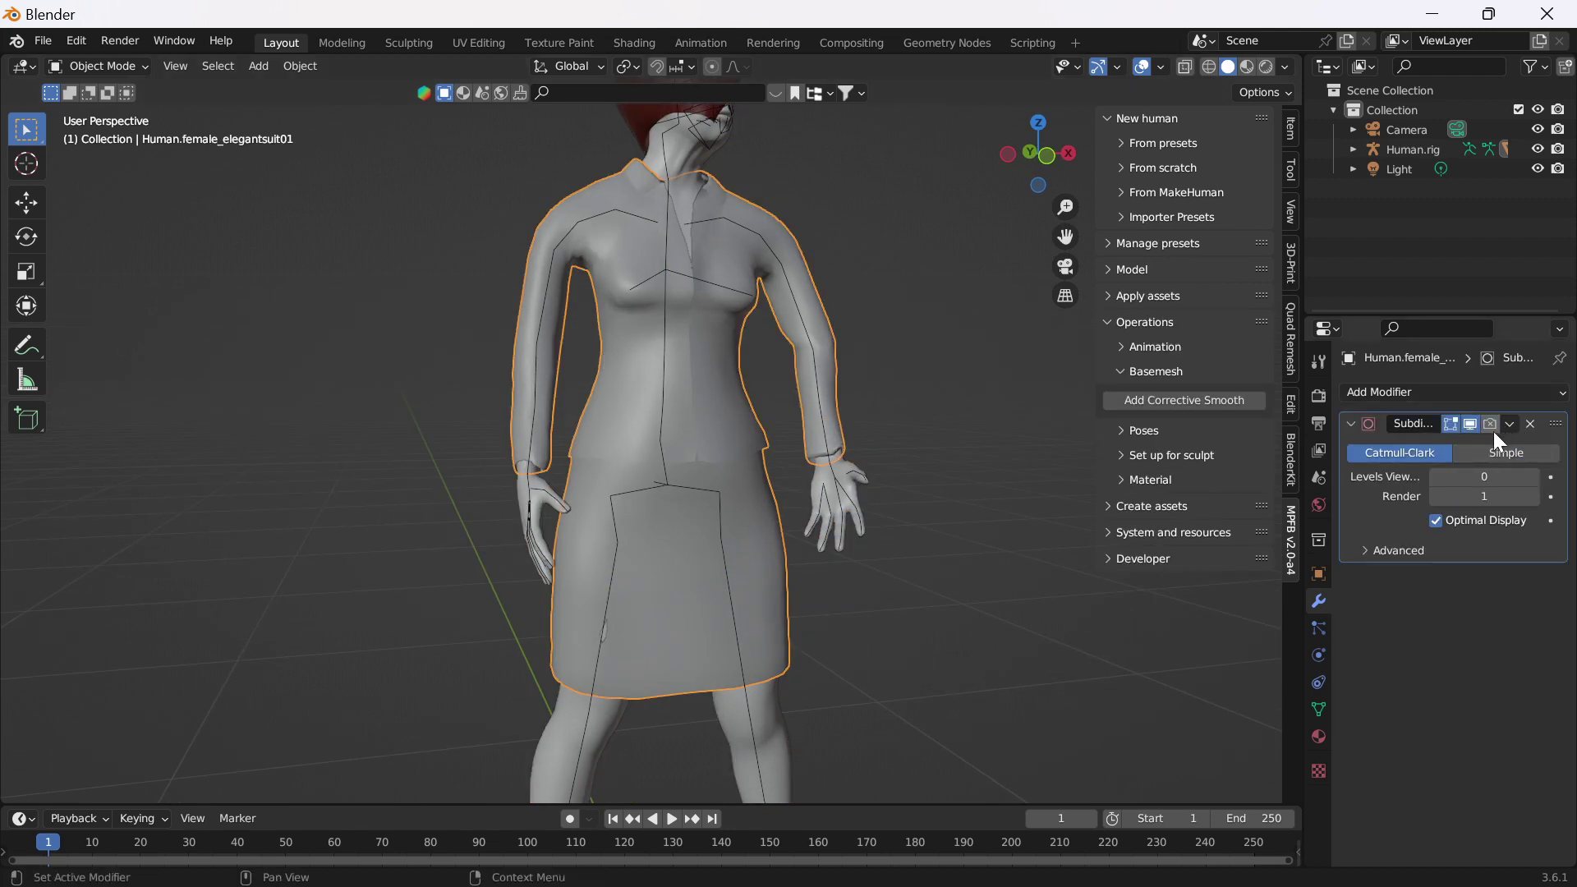
left_click(1509, 423)
left_click(1493, 443)
middle_click_drag(648, 459, 593, 461)
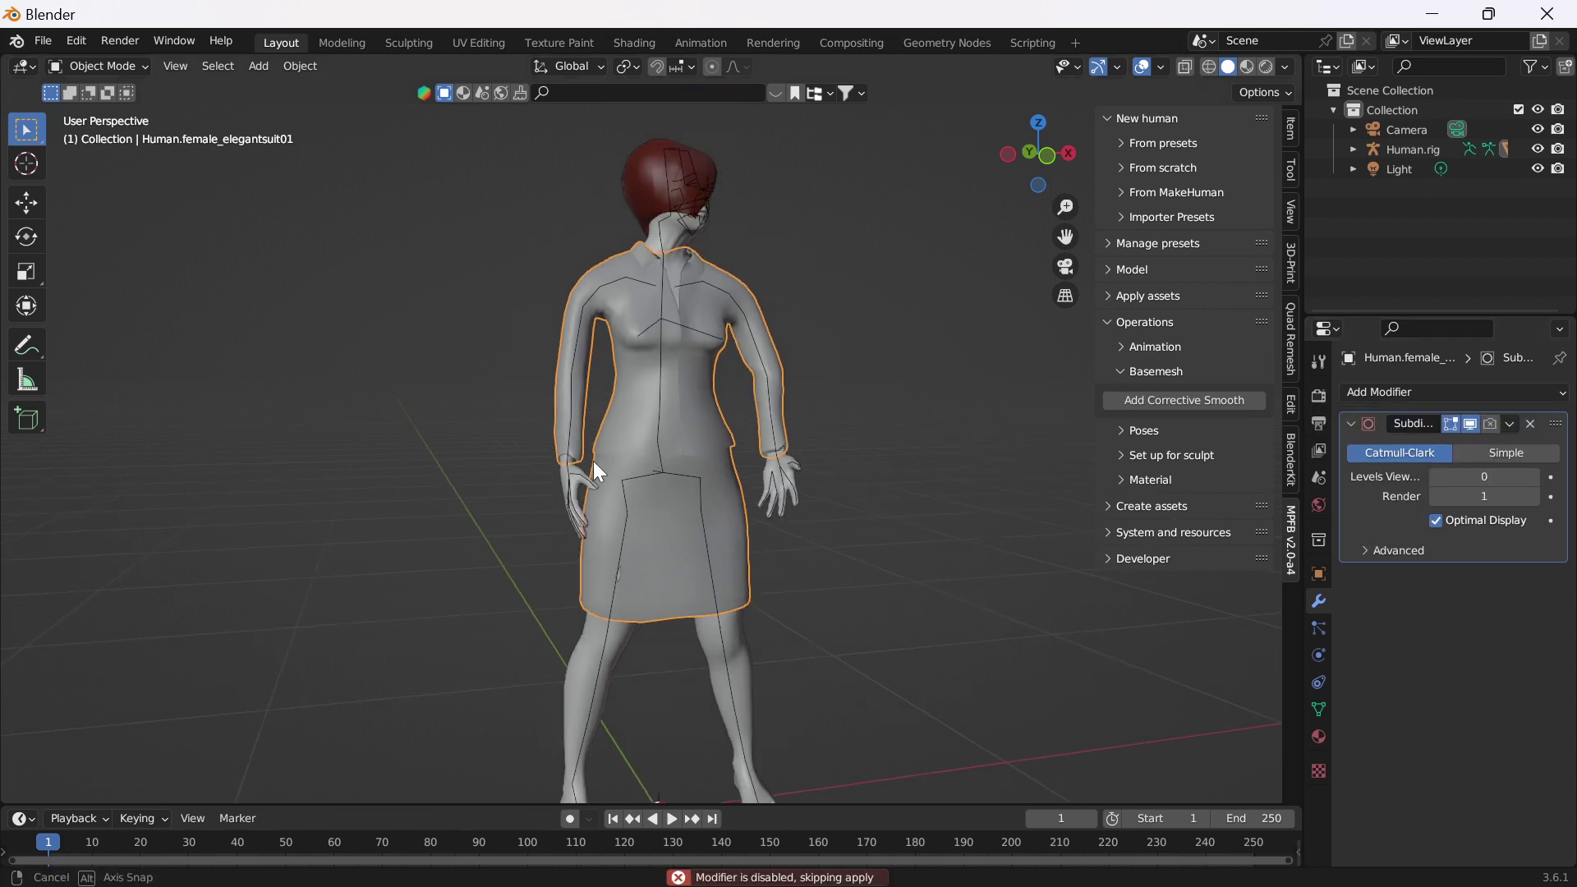
Step: Select the bob hair mesh and apply its Armature modifier
left_click(652, 179)
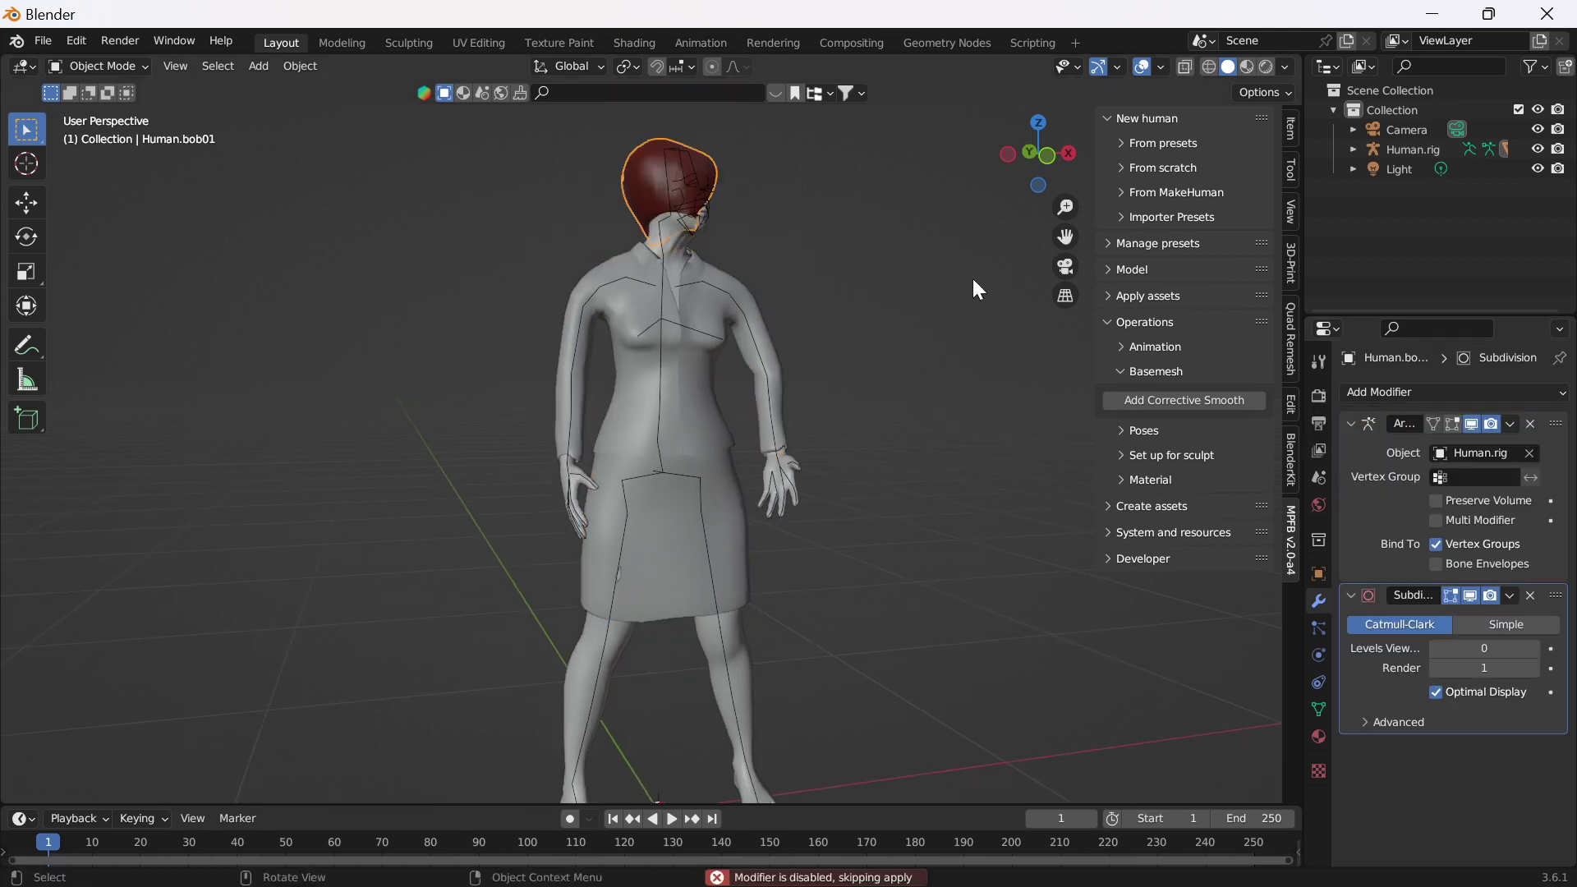
left_click(1509, 424)
left_click(1491, 446)
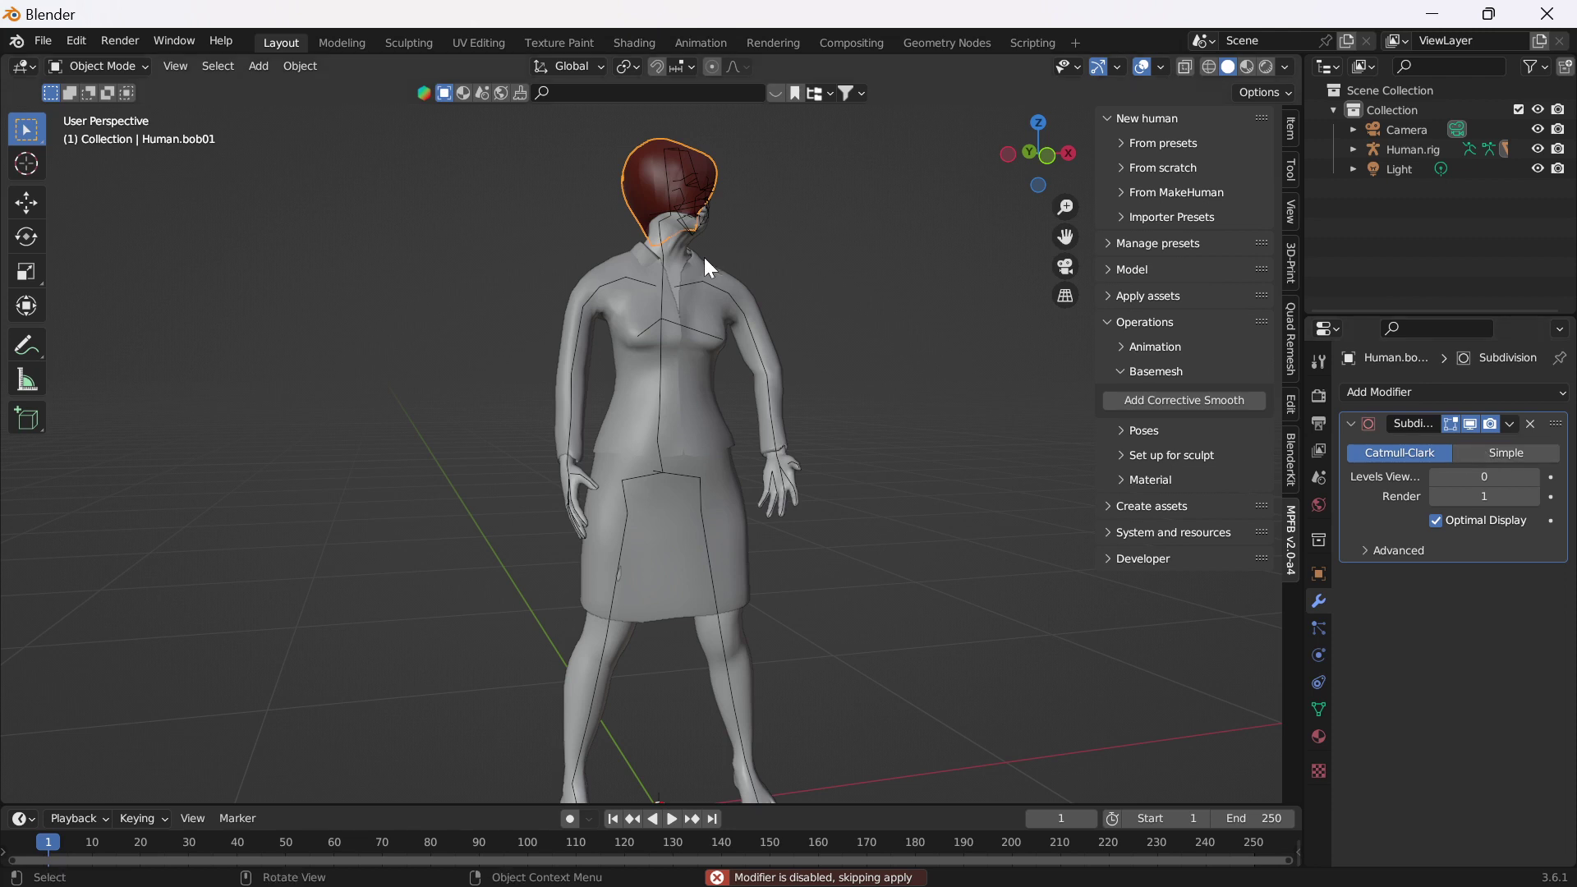
Step: Try to apply the bob hair's Subdivision modifier
left_click(1509, 424)
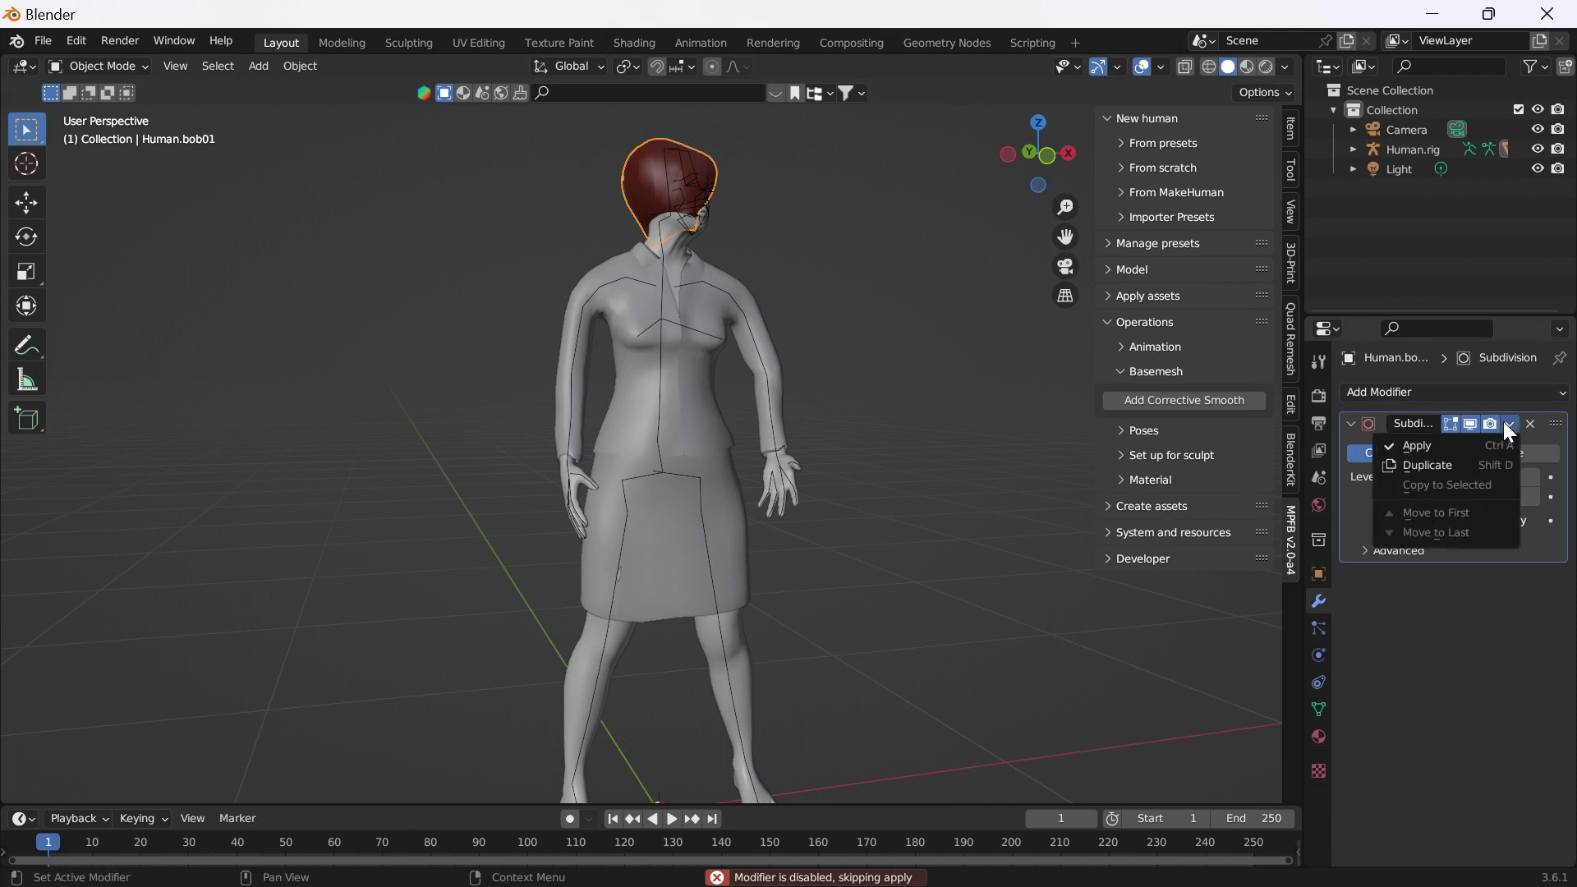
left_click(1487, 446)
left_click(650, 395)
left_click(651, 212)
left_click(653, 248)
left_click(656, 235)
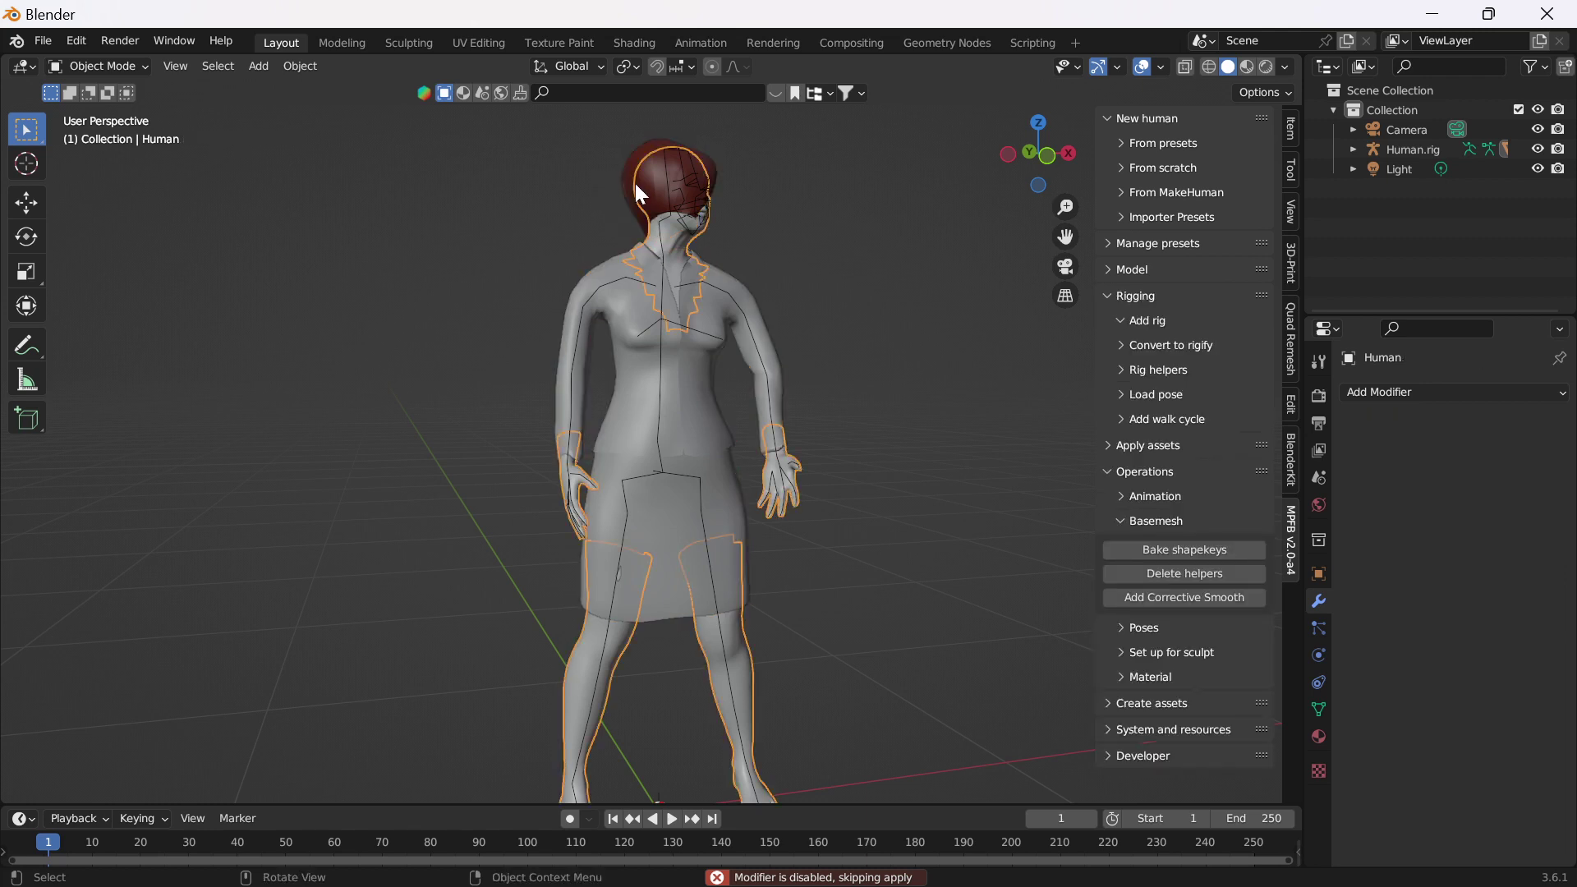
left_click(635, 187)
left_click(657, 220)
left_click(649, 230)
left_click(630, 201, "shift")
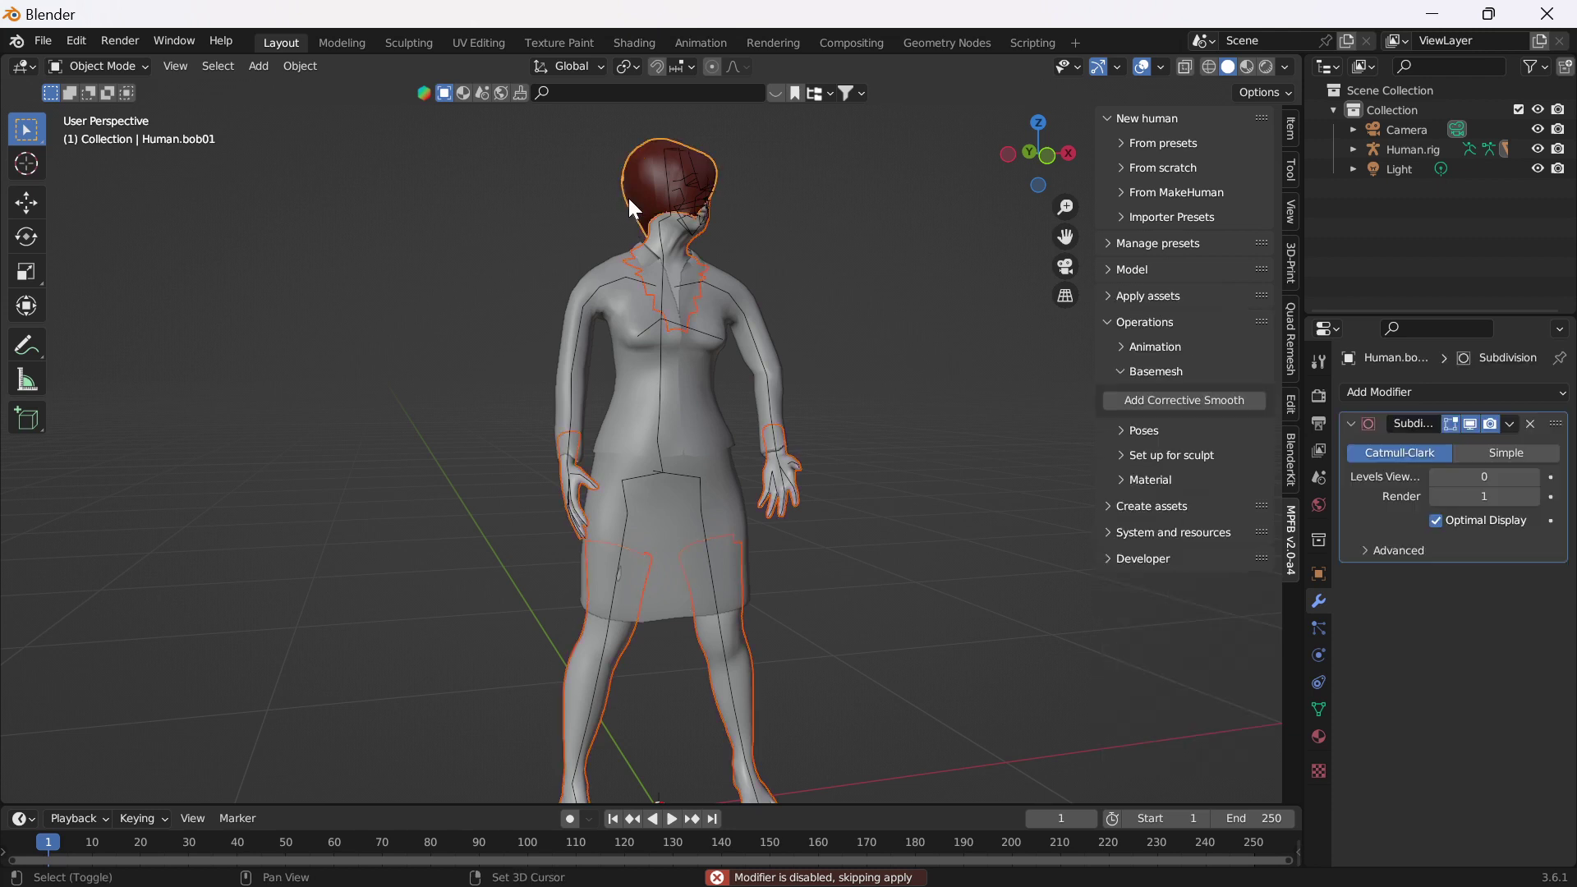
Step: Select the elegant suit, body and bob hair together and move them off the rig, about -0.66 m in X and 0.20 m in Y
left_click(594, 480)
left_click(604, 440)
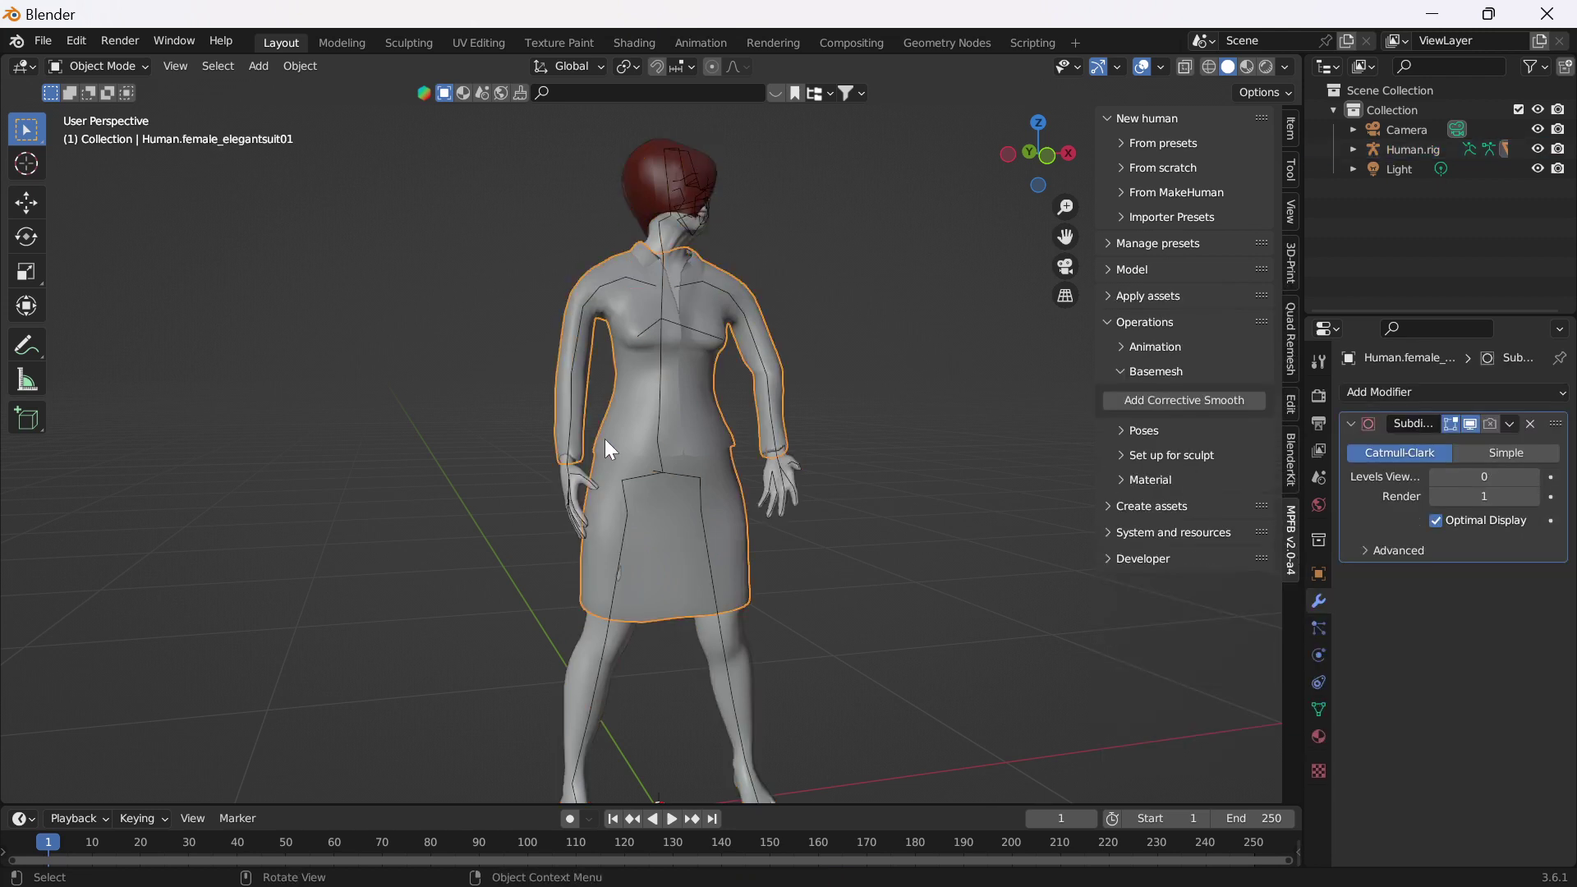
left_click(553, 476)
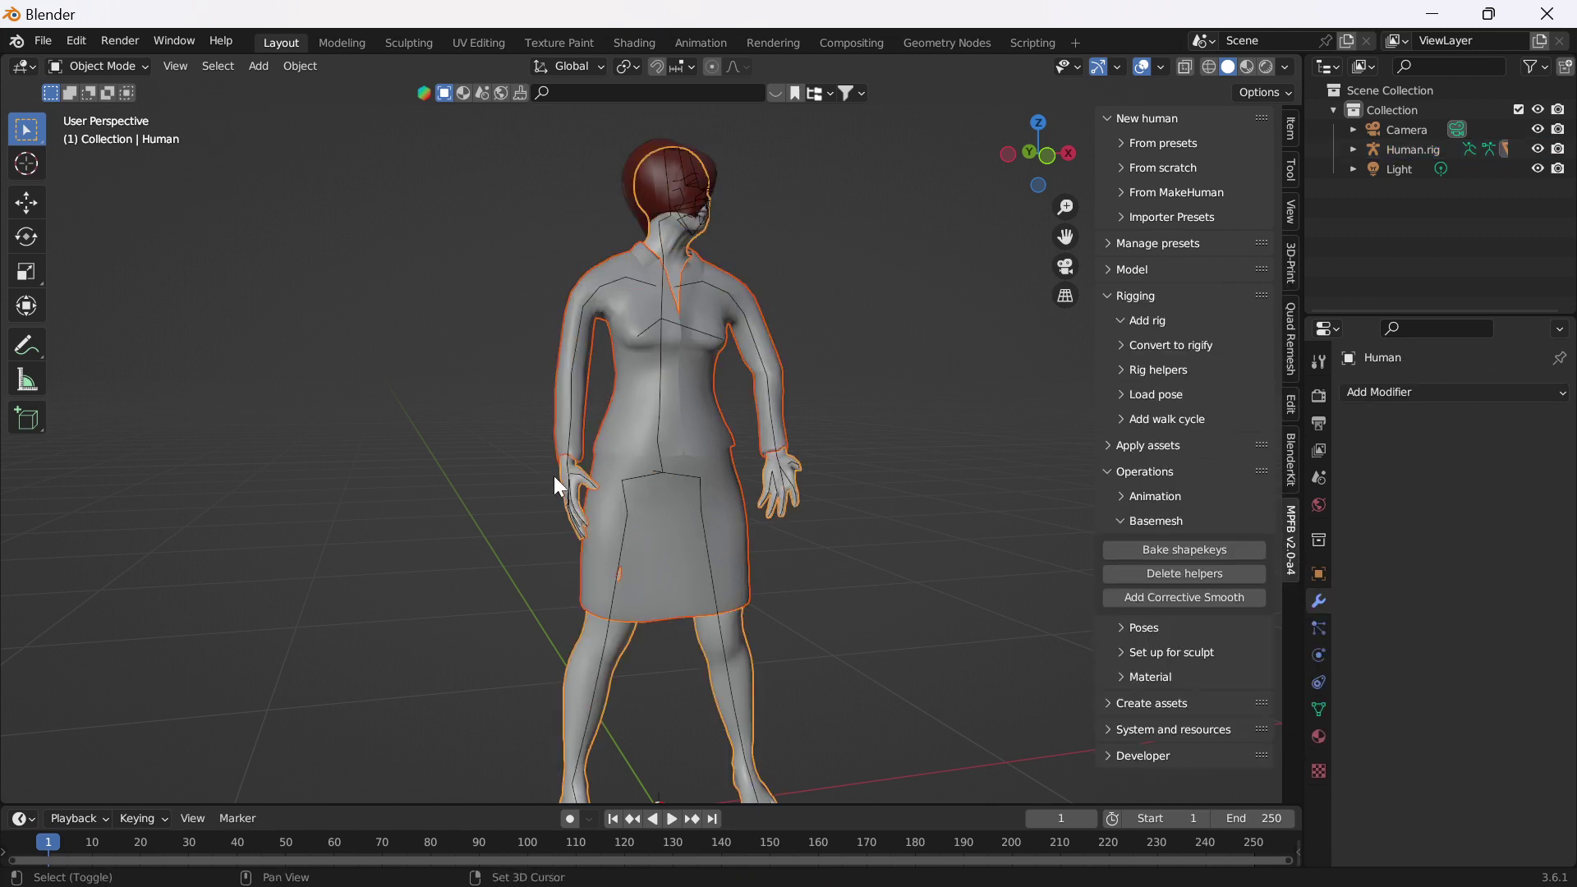
left_click(627, 195)
key("g")
left_click(366, 240)
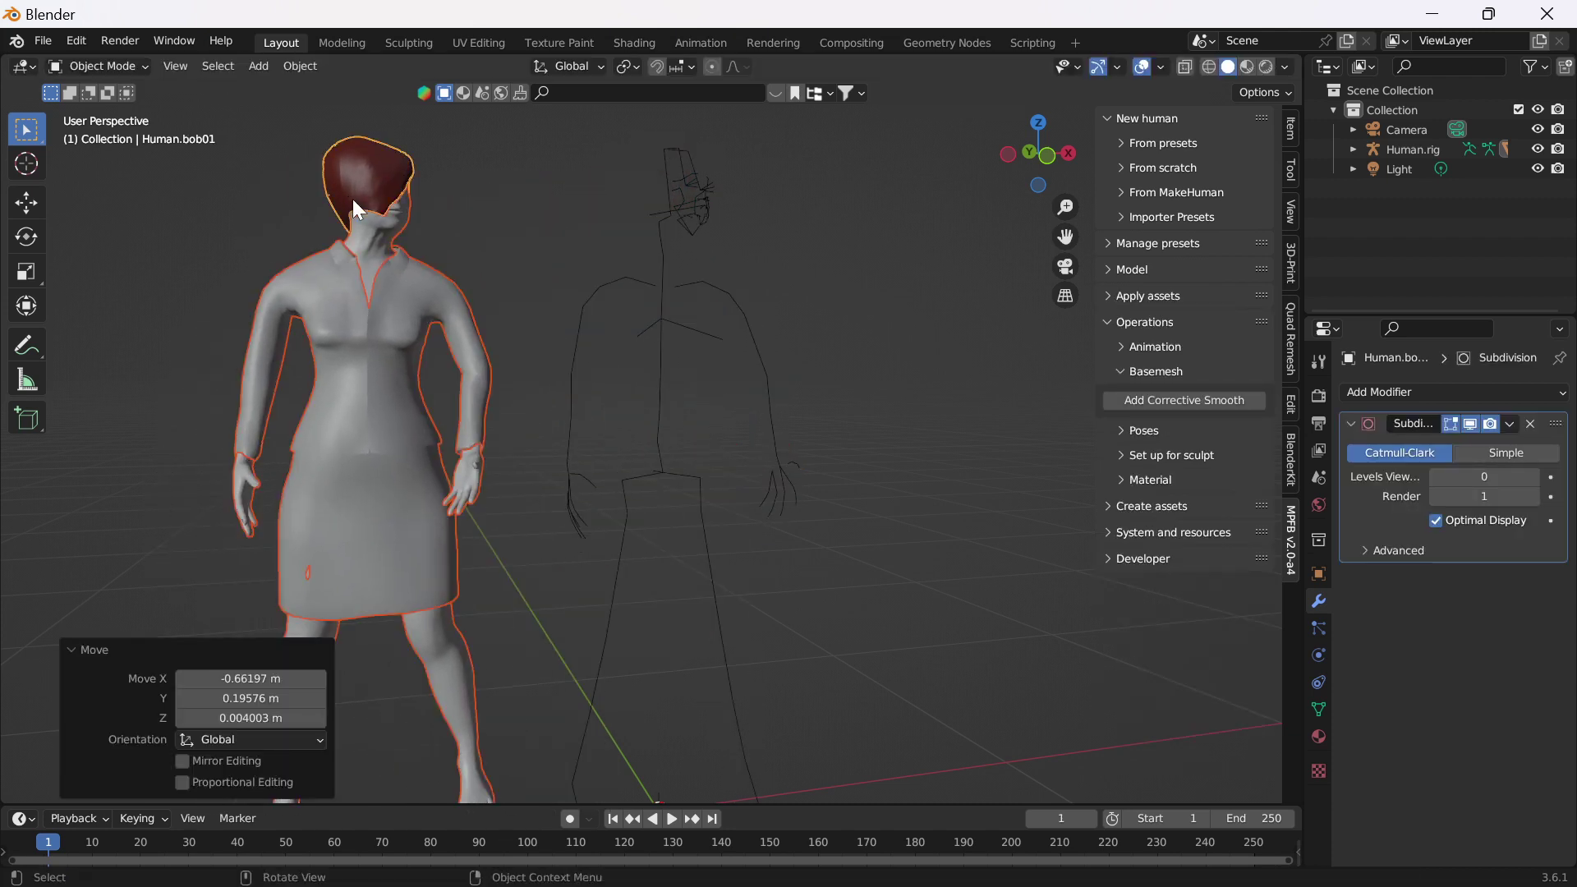
Step: Select the leftover Human.rig armature and delete it
middle_click_drag(366, 240, 411, 381)
left_click(609, 343)
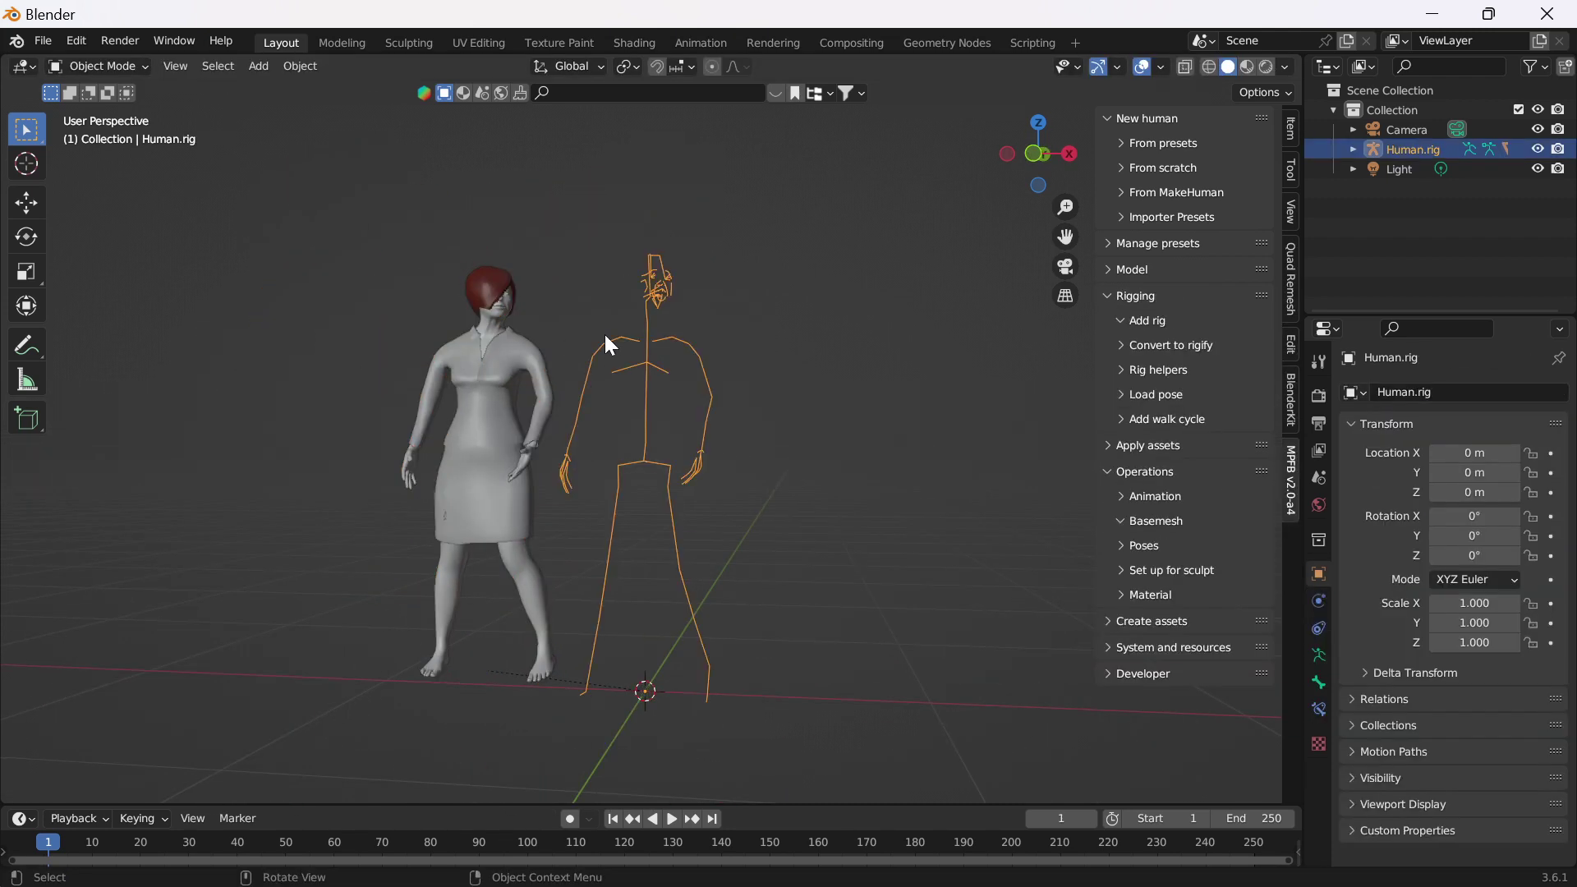
key("x")
left_click(604, 334)
Step: Select all the character's meshes, with the suit as the active object, and join them into one object
middle_click_drag(579, 394, 479, 276)
left_click(489, 415)
left_click_drag(401, 182, 683, 786)
key("ctrl+j")
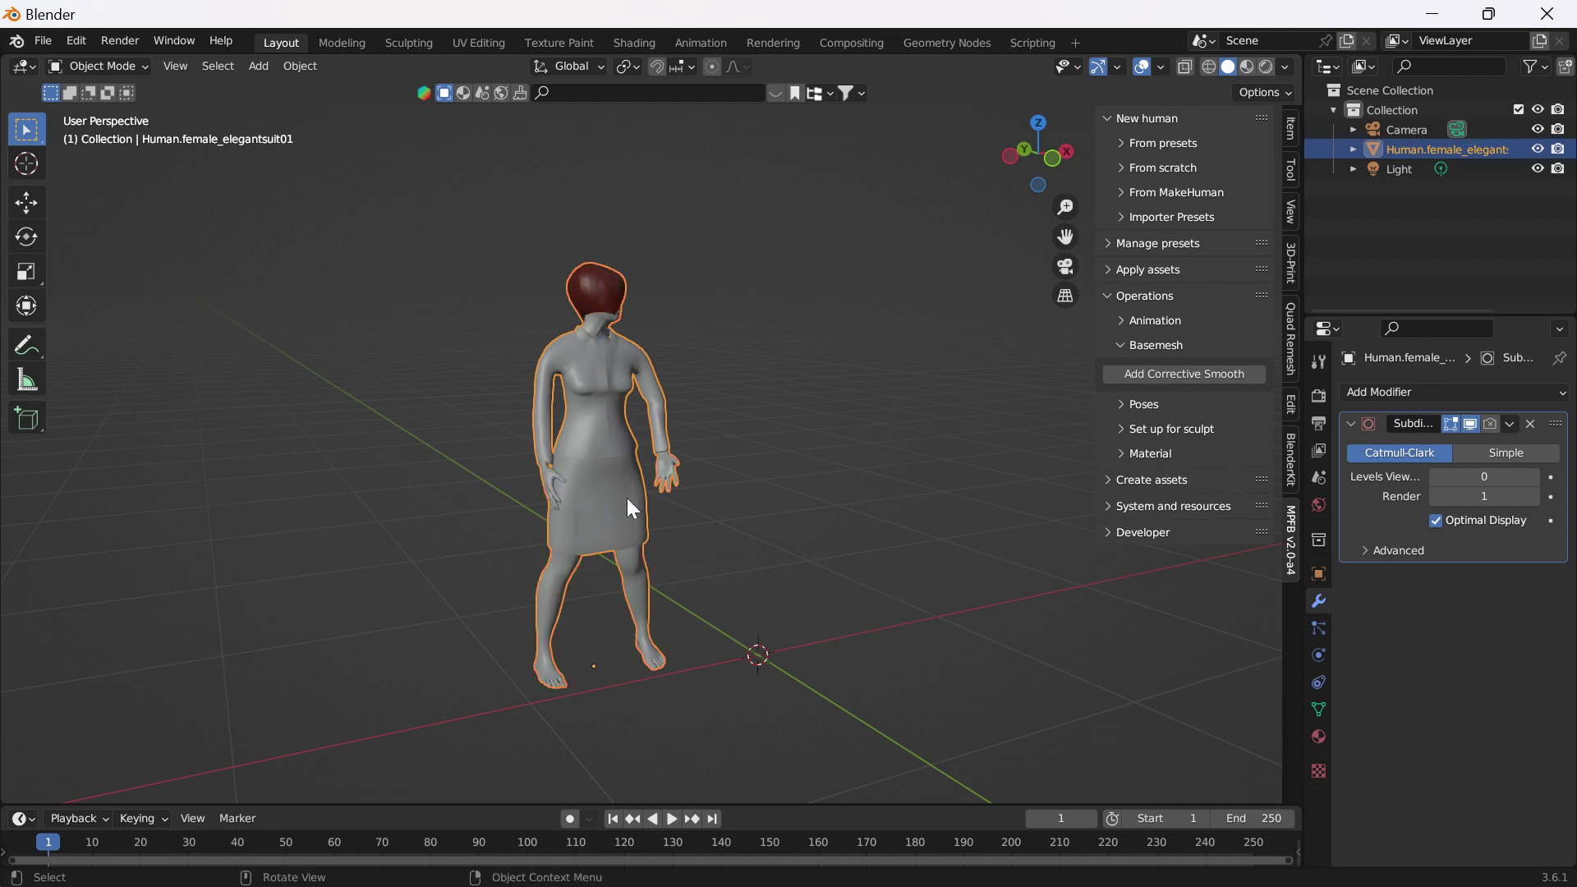
key("alt+a")
left_click(605, 381)
key("g")
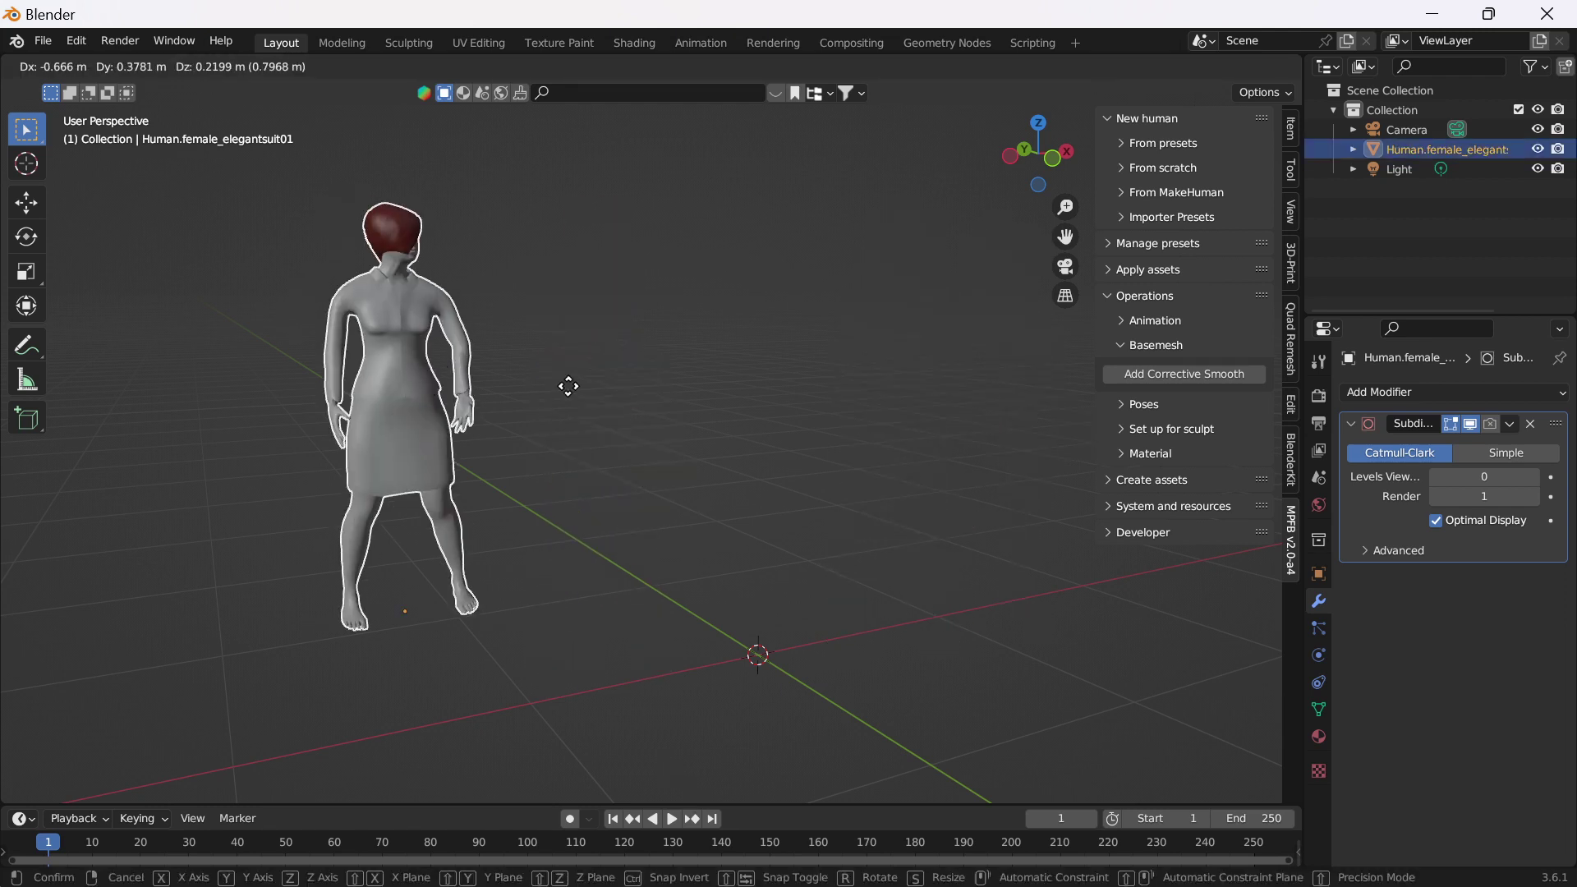
key("Escape")
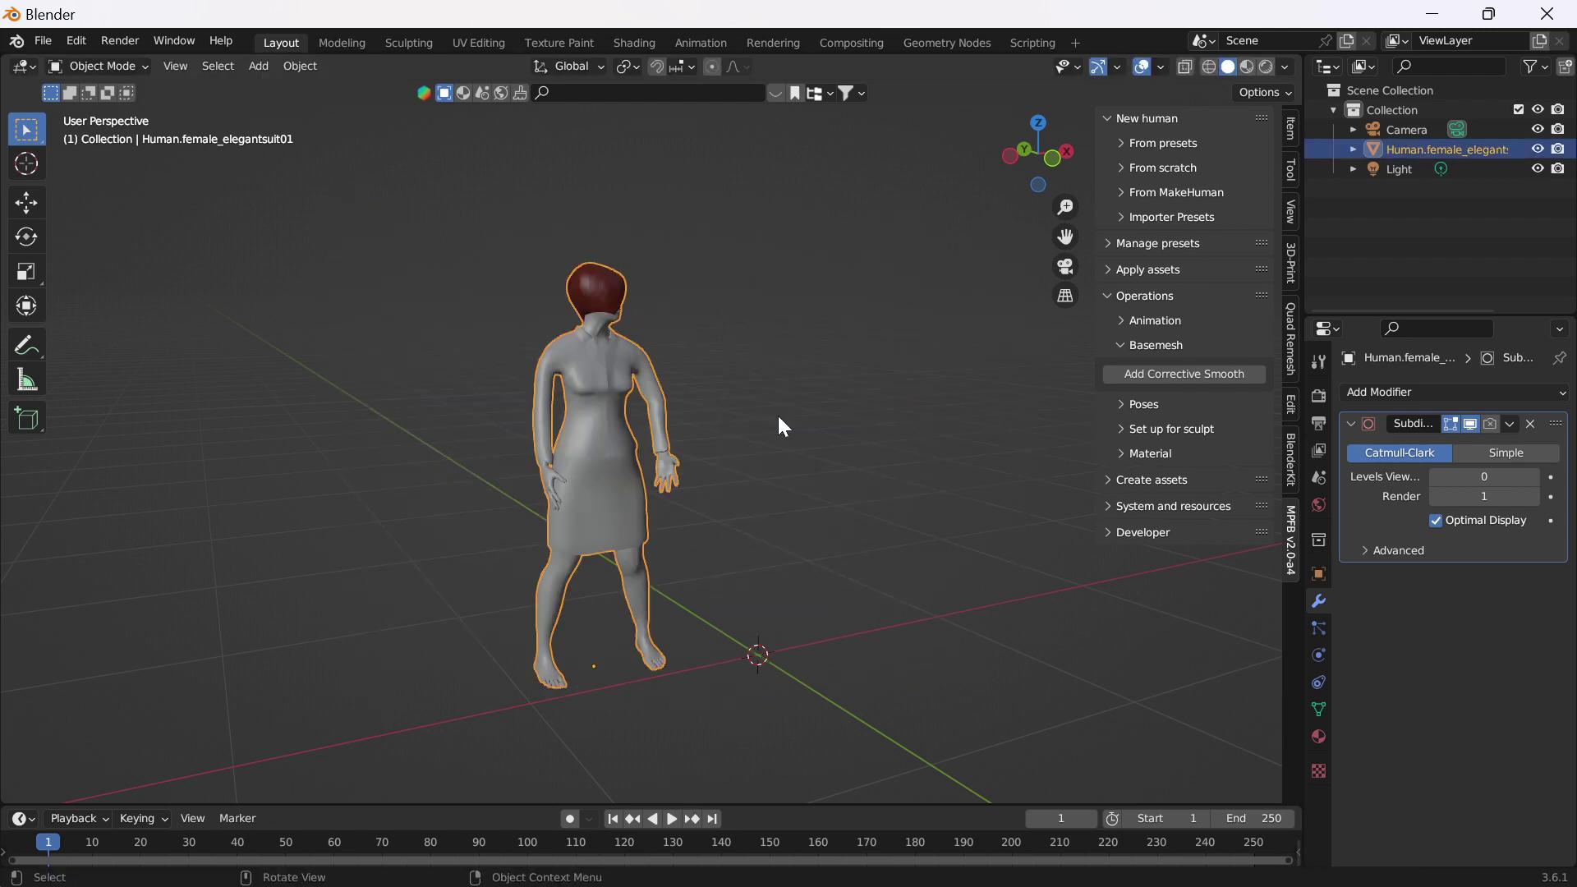
Step: Remove the Subdivision modifier from the joined character and keep the character selected
left_click(1531, 423)
middle_click_drag(866, 511, 743, 506)
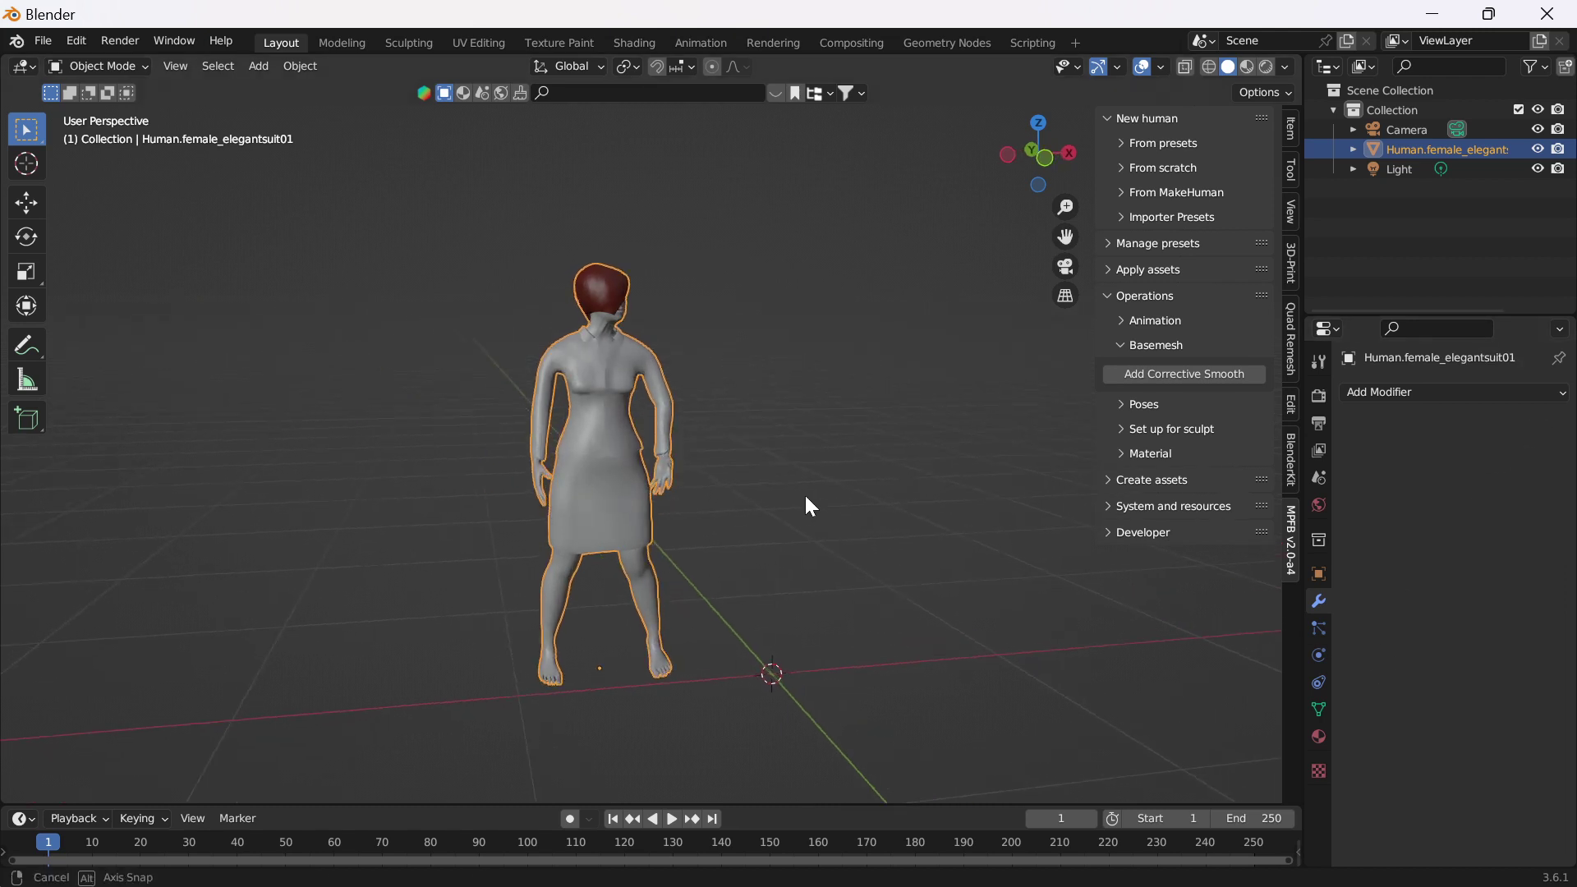
key("alt+a")
left_click(582, 453)
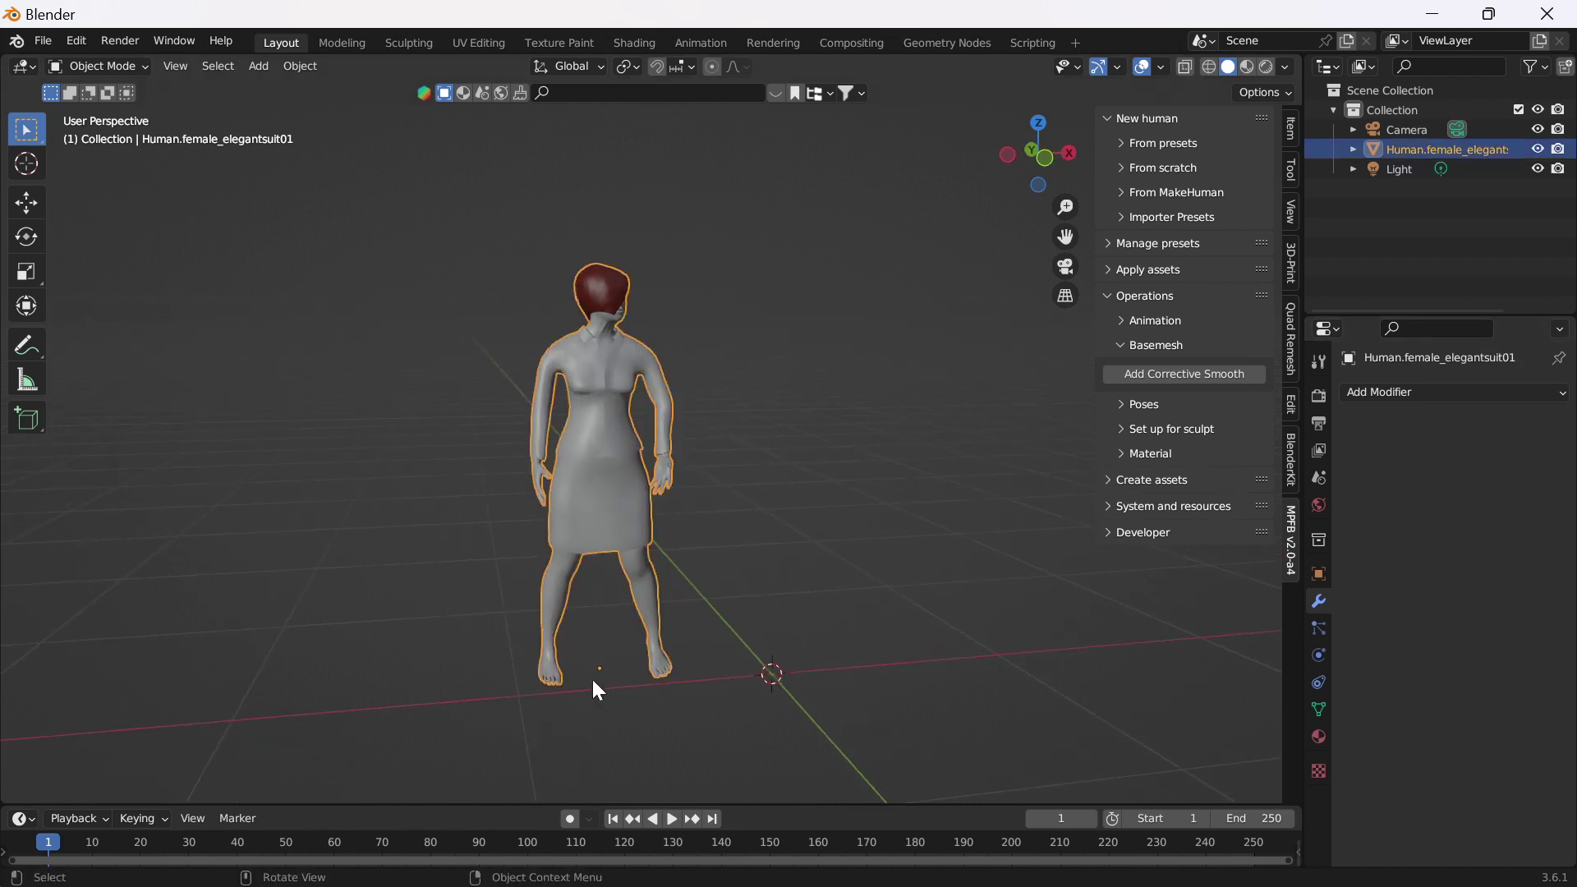
Step: Inspect the joined character from several sides and close up at the head, checking it briefly in Material Preview shading
middle_click_drag(591, 677, 568, 546)
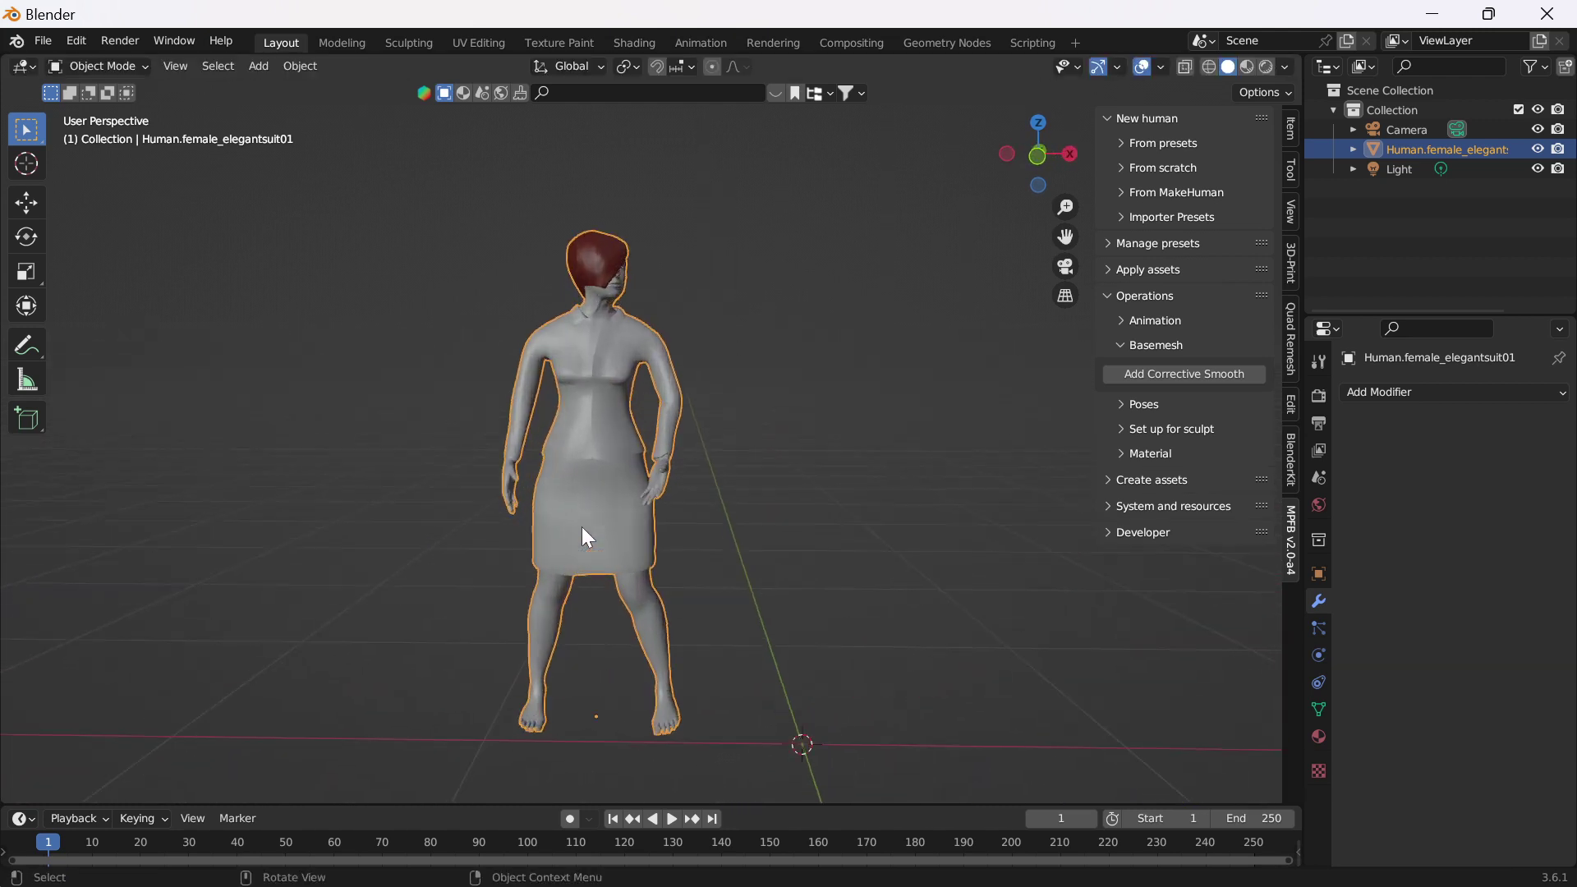
middle_click_drag(584, 527, 682, 553)
scroll(628, 508, "up", 2)
scroll(703, 485, "up", 6)
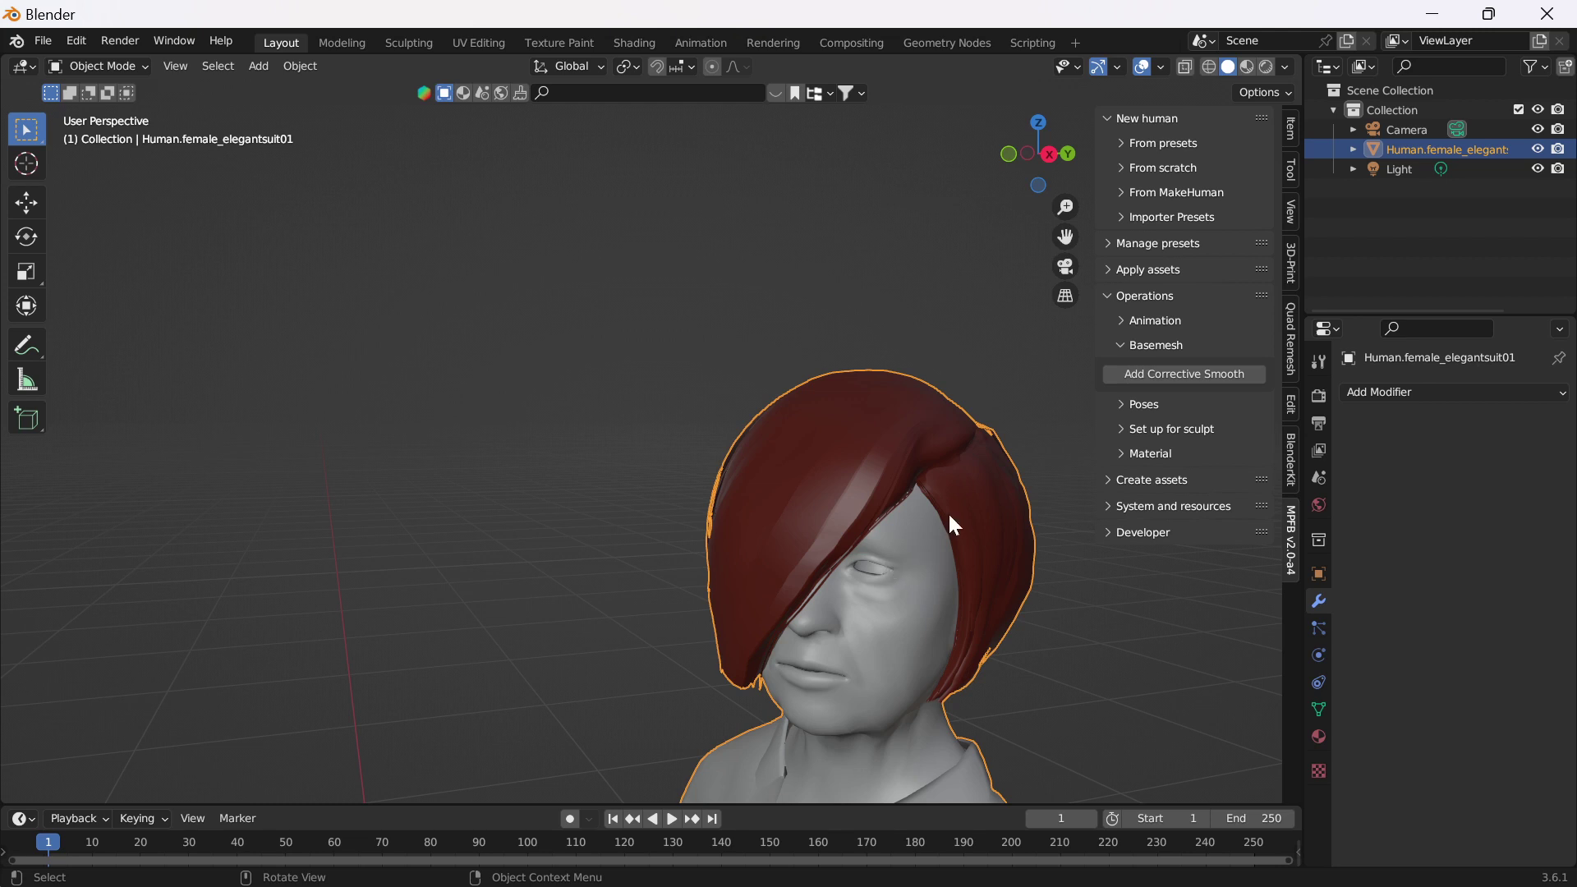
scroll(972, 496, "down", 8)
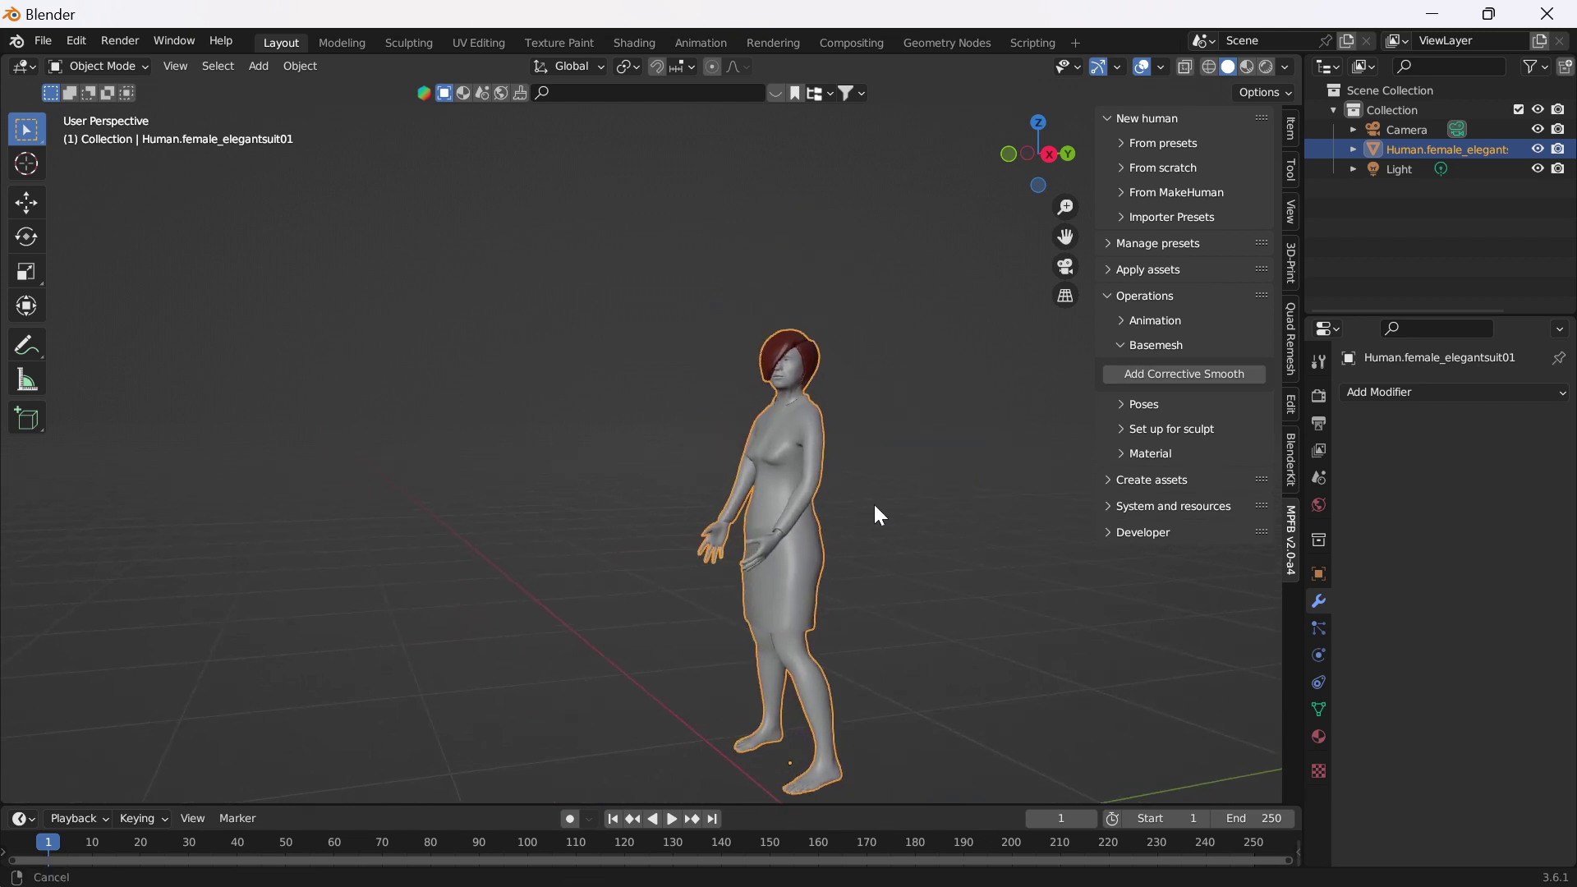
middle_click_drag(879, 506, 809, 420)
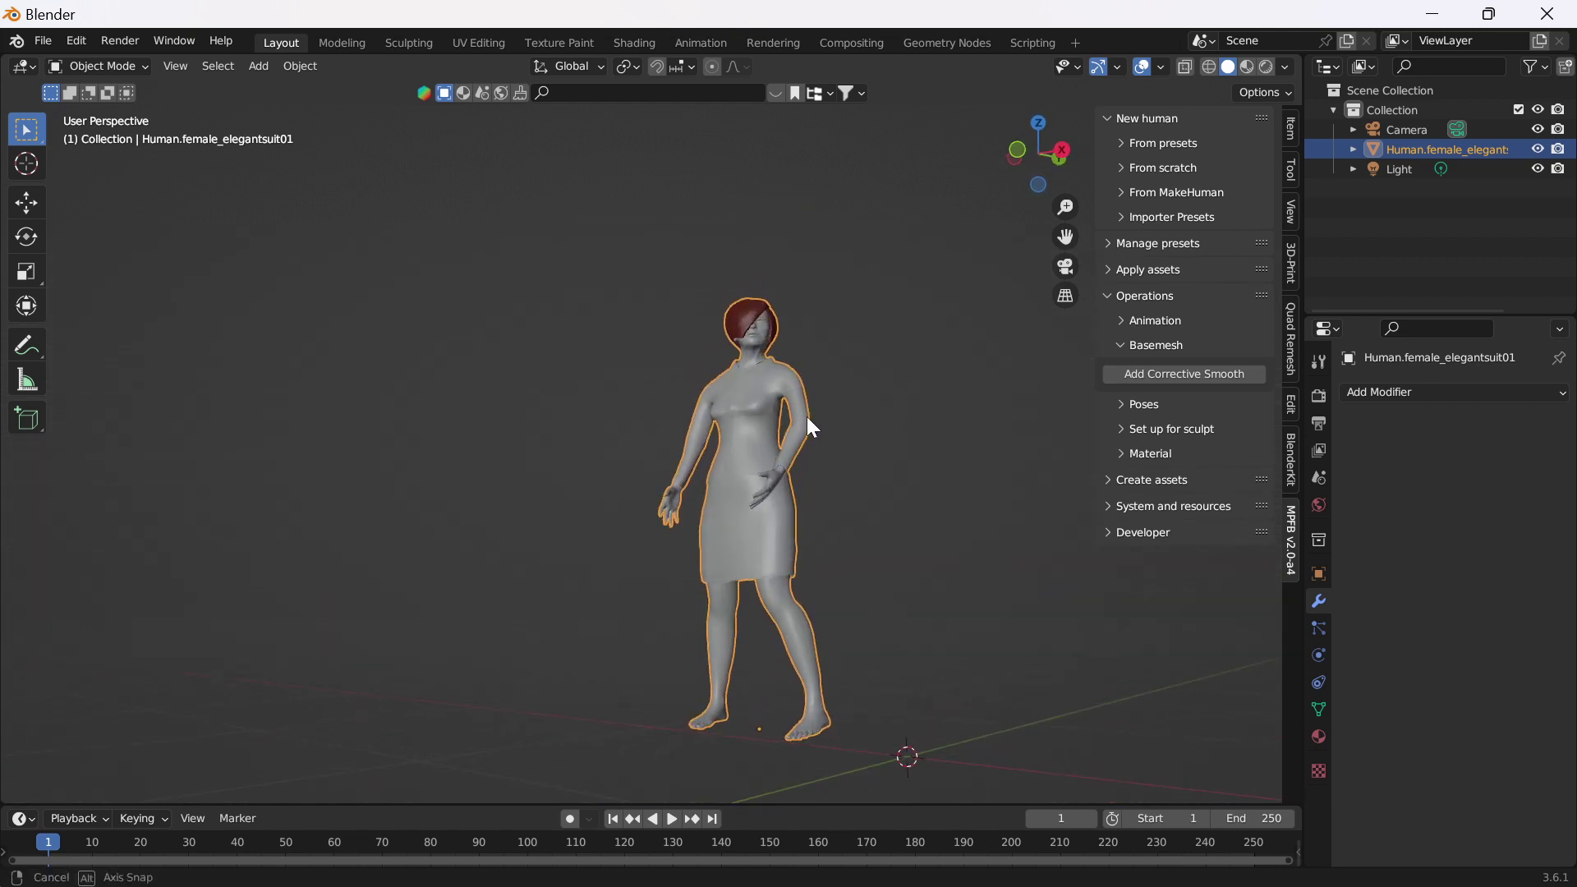
left_click(1247, 67)
left_click(1228, 67)
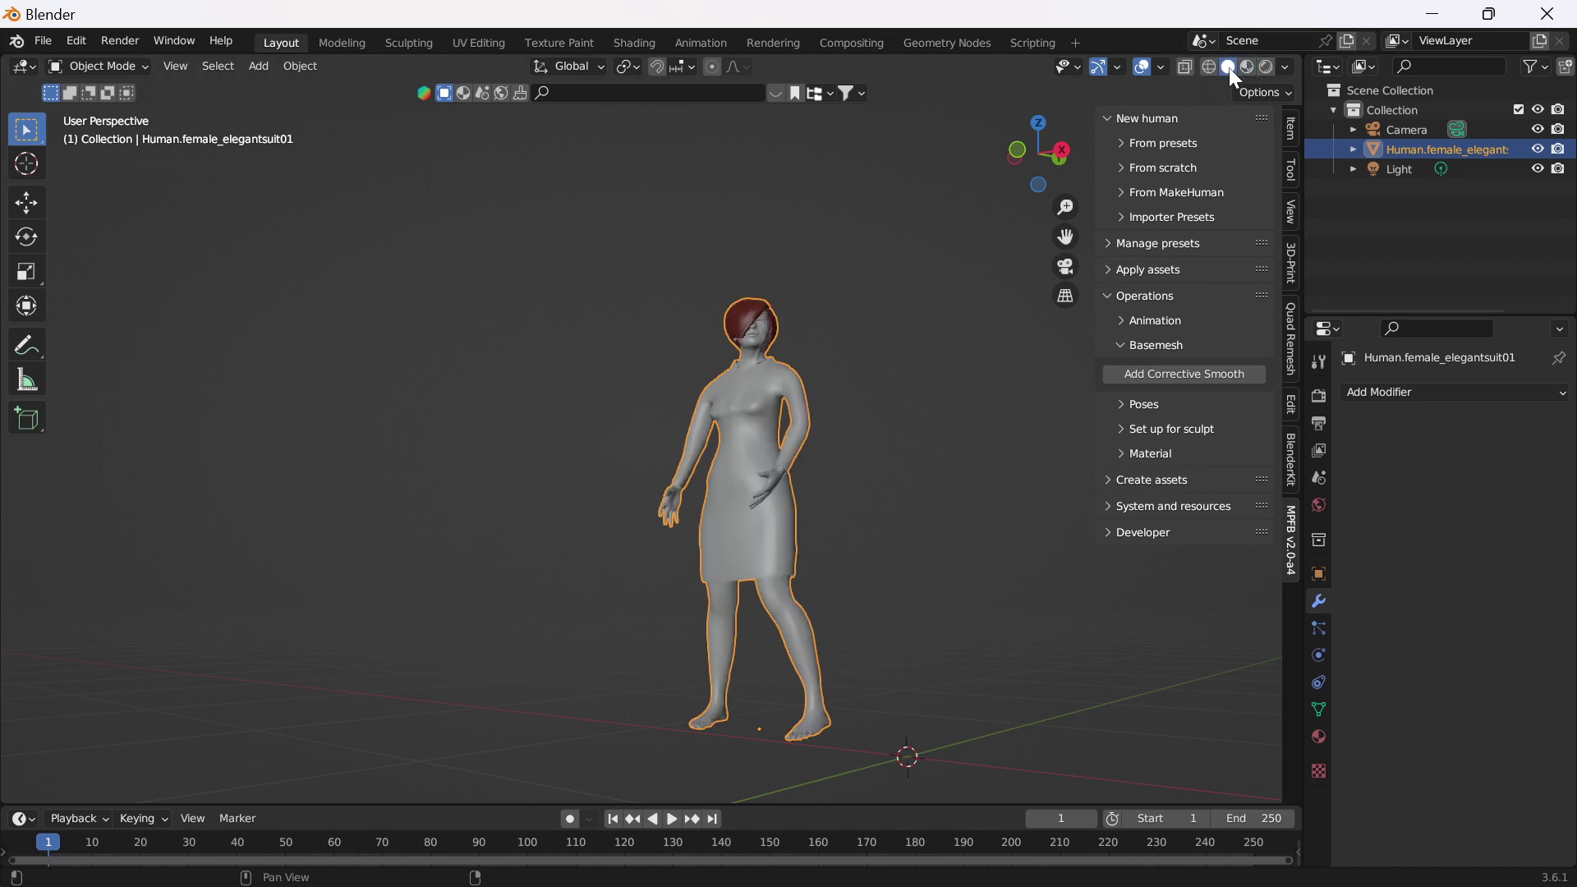
left_click(656, 417)
left_click(760, 412)
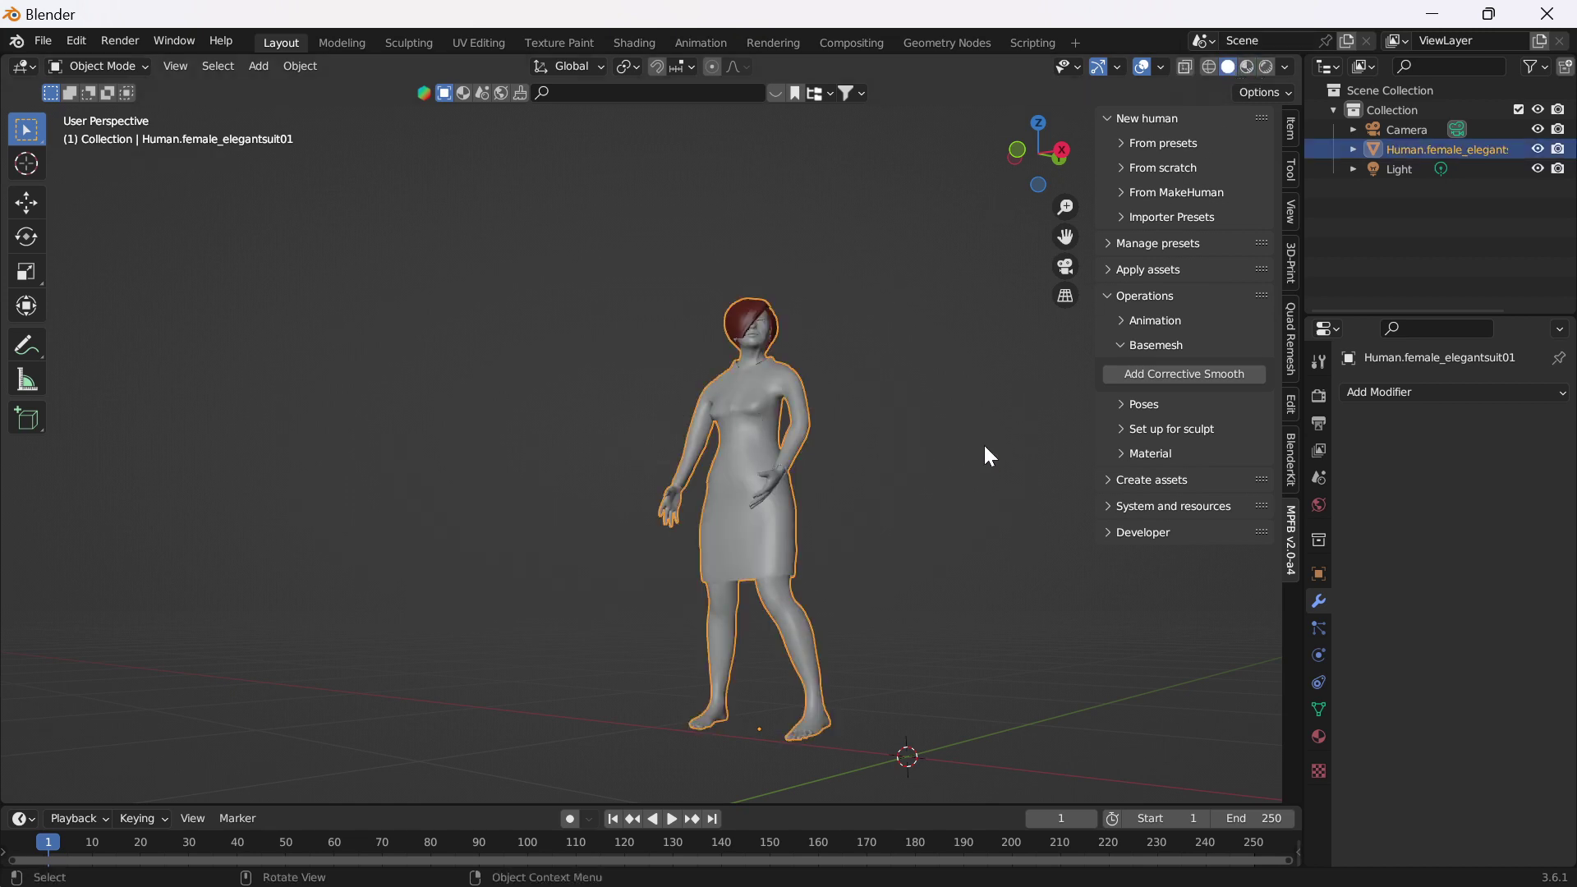
Step: Show the 3D-Print tools, look up "3d" in the add-on preferences, and return to the 3D viewport
left_click(1296, 268)
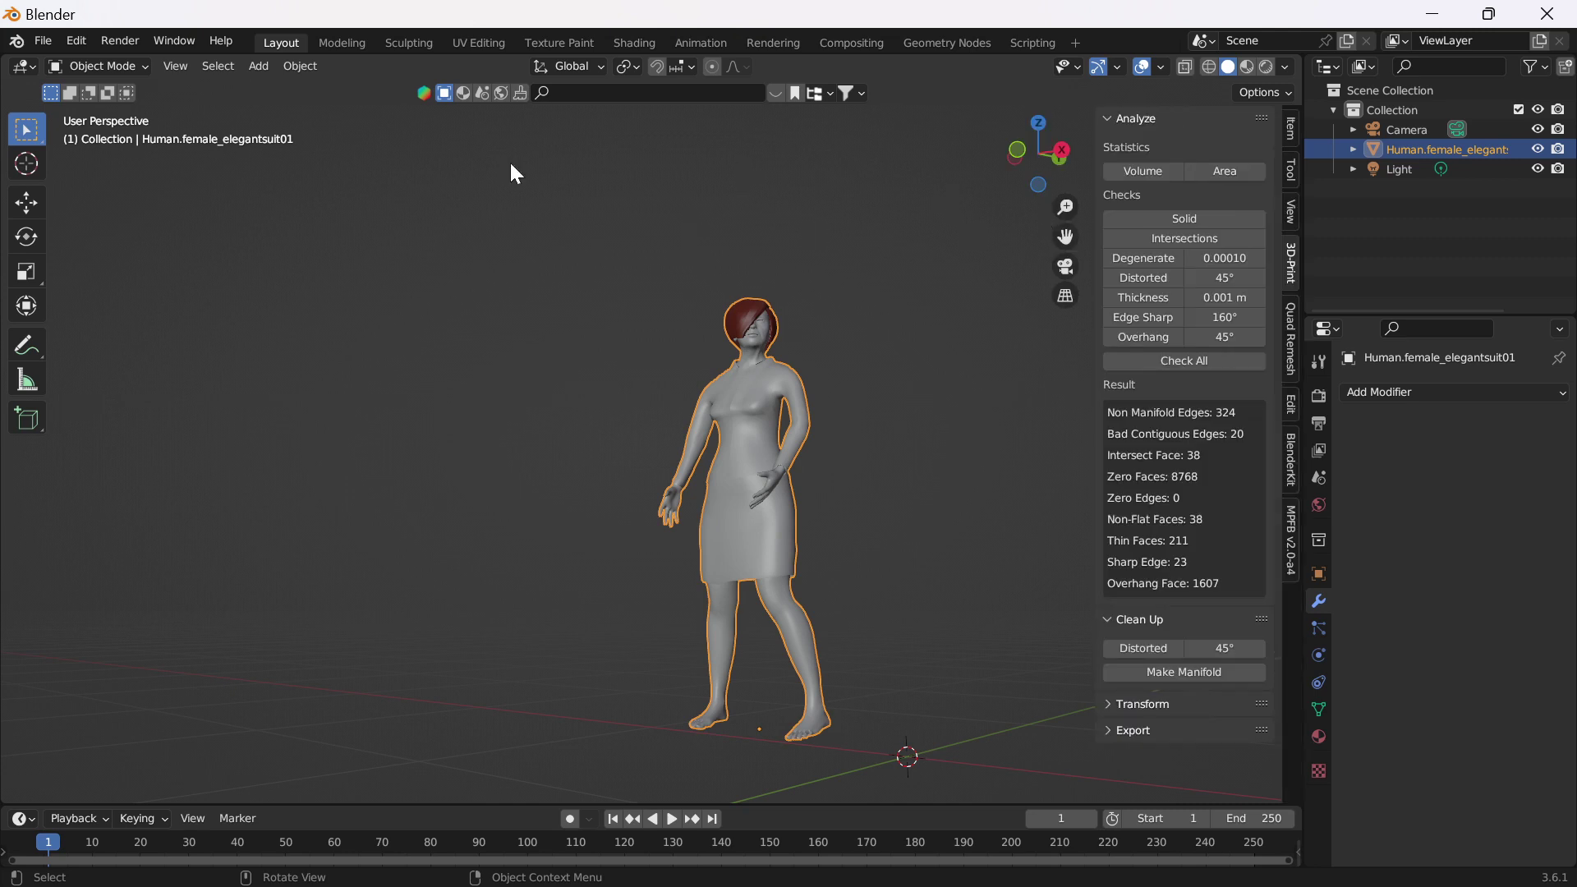
left_click(25, 66)
left_click(25, 66)
left_click(636, 230)
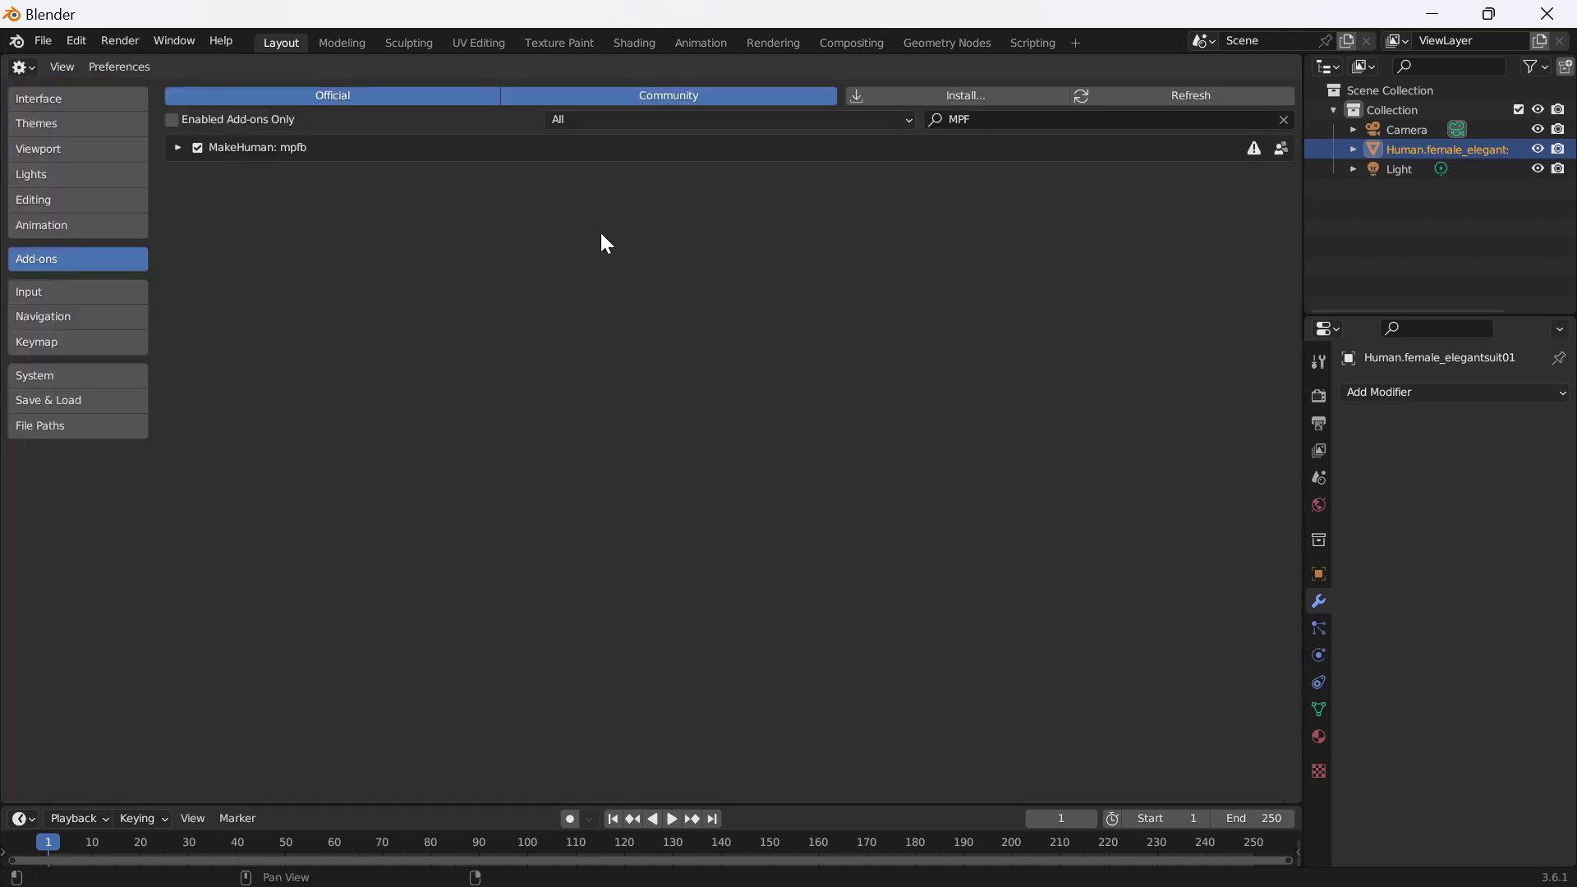
left_click(984, 120)
type("3d")
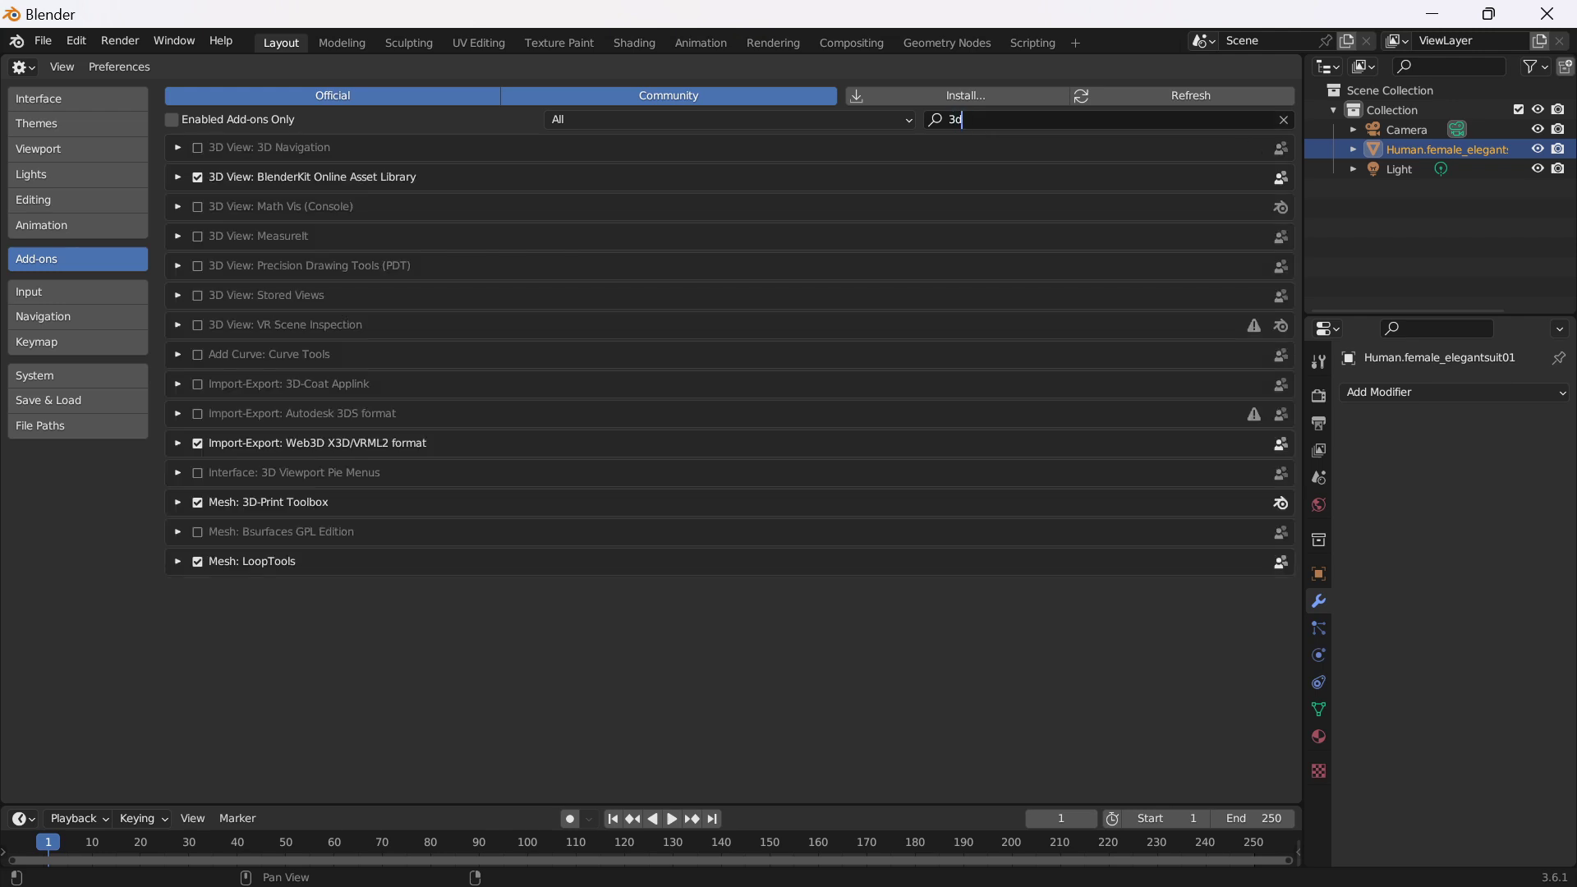
left_click(24, 68)
left_click(57, 123)
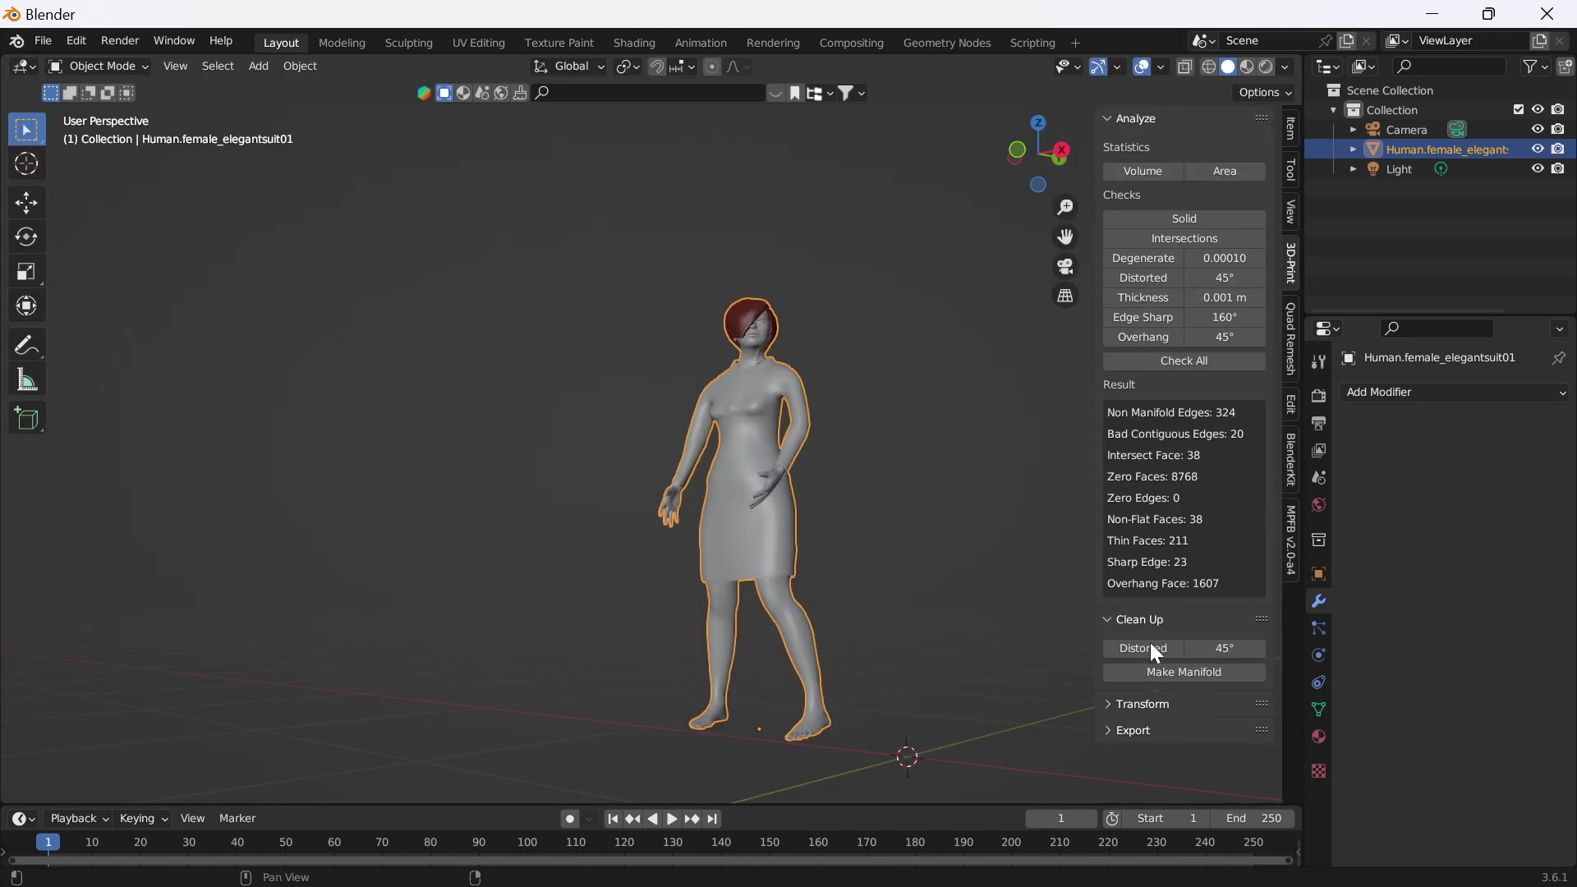
Step: Run all 3D-print checks on the joined character and make its mesh manifold
left_click(1140, 362)
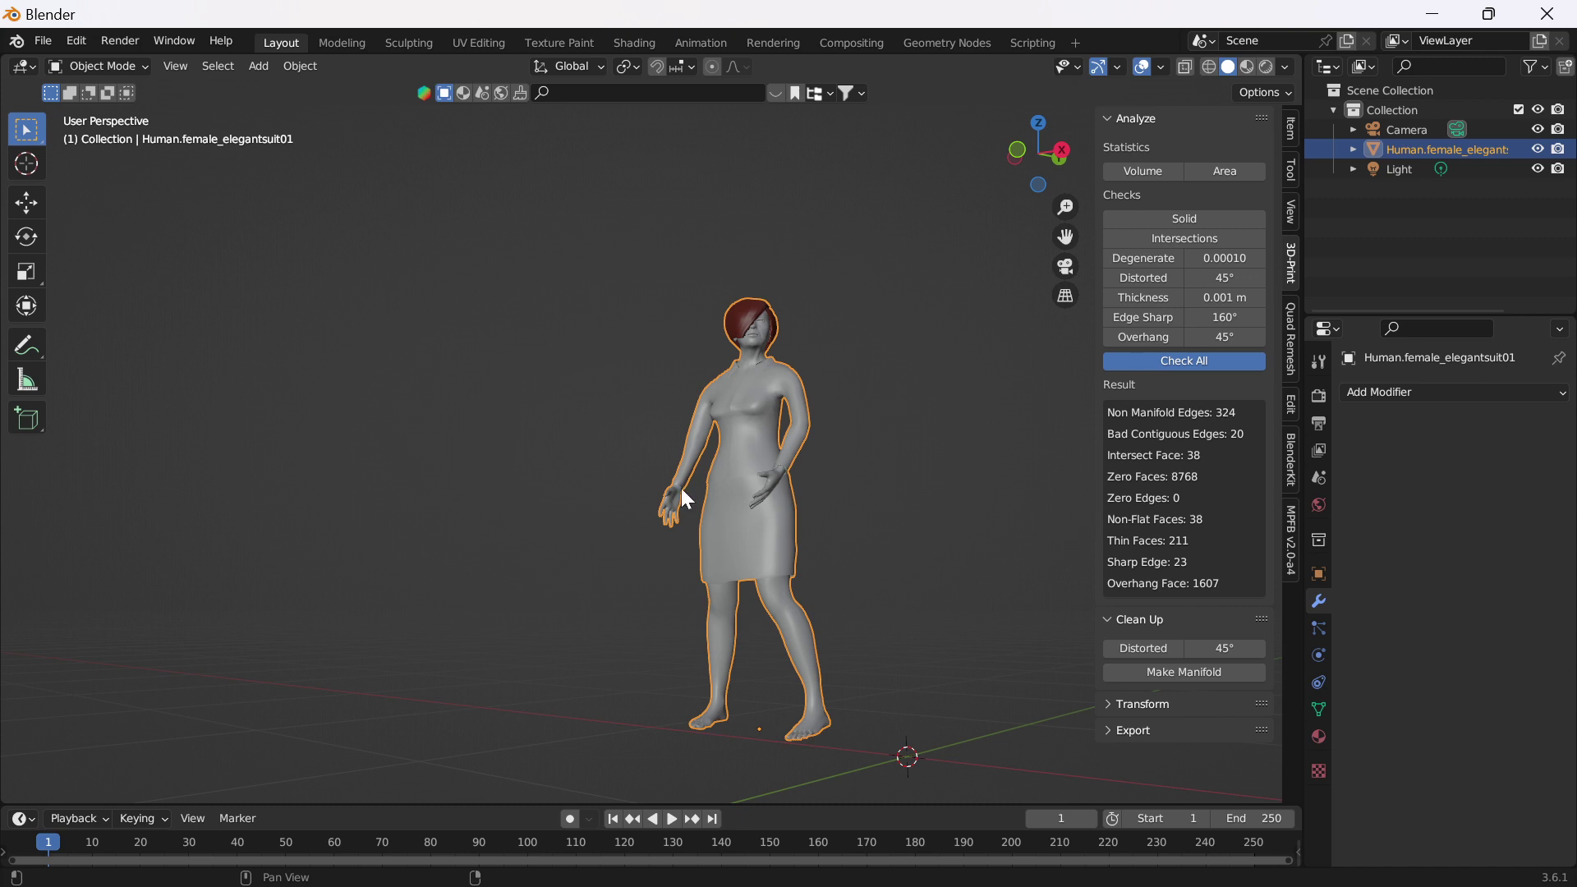
scroll(716, 519, "up", 2)
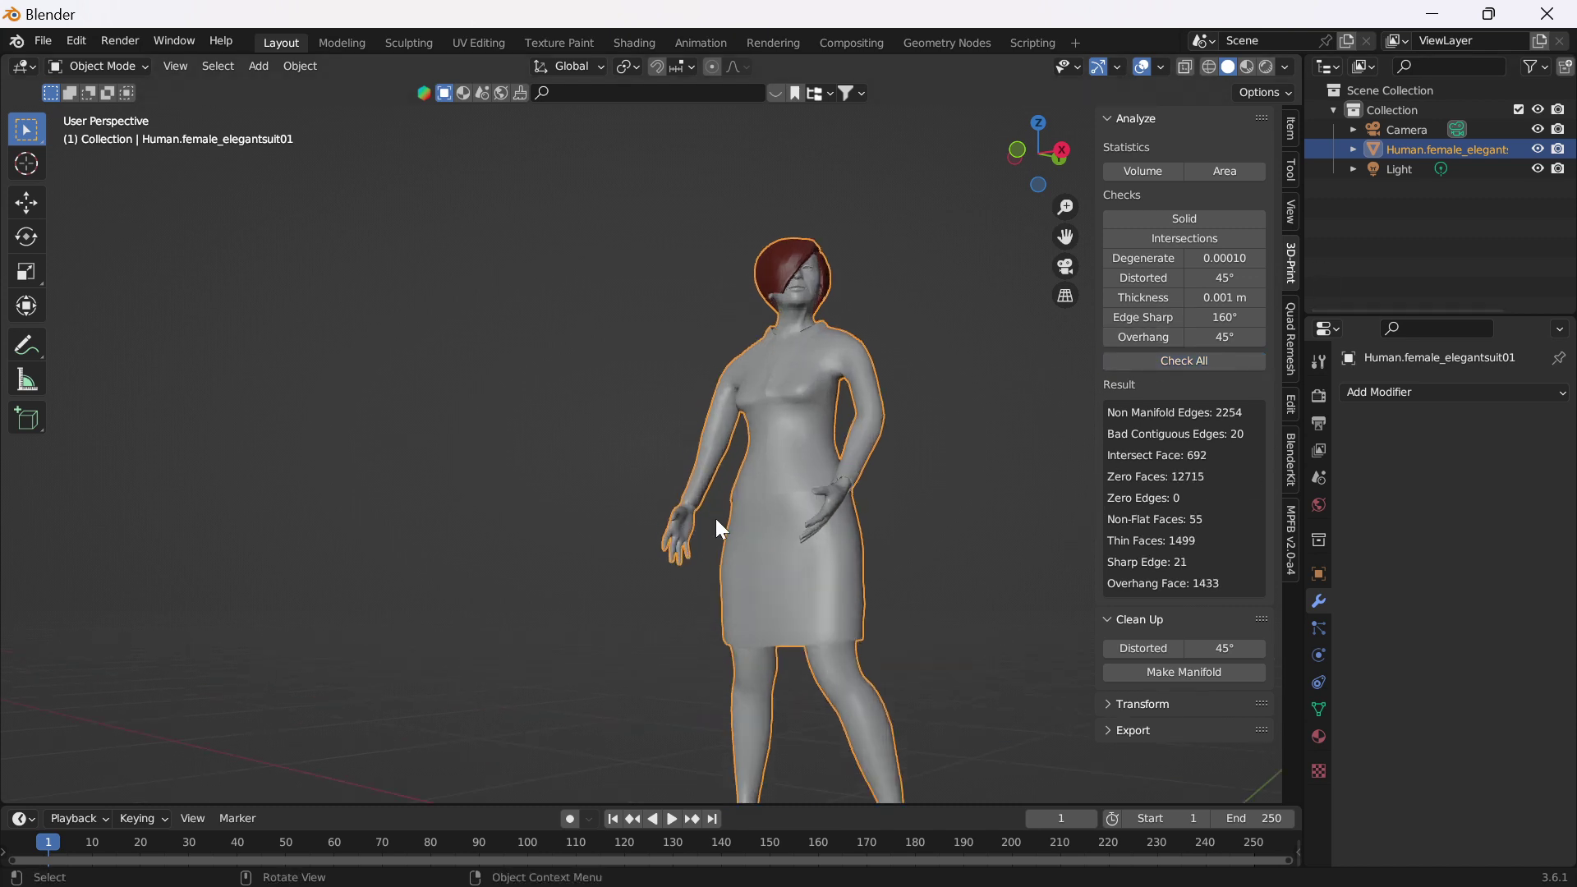
middle_click_drag(716, 519, 589, 462, "shift")
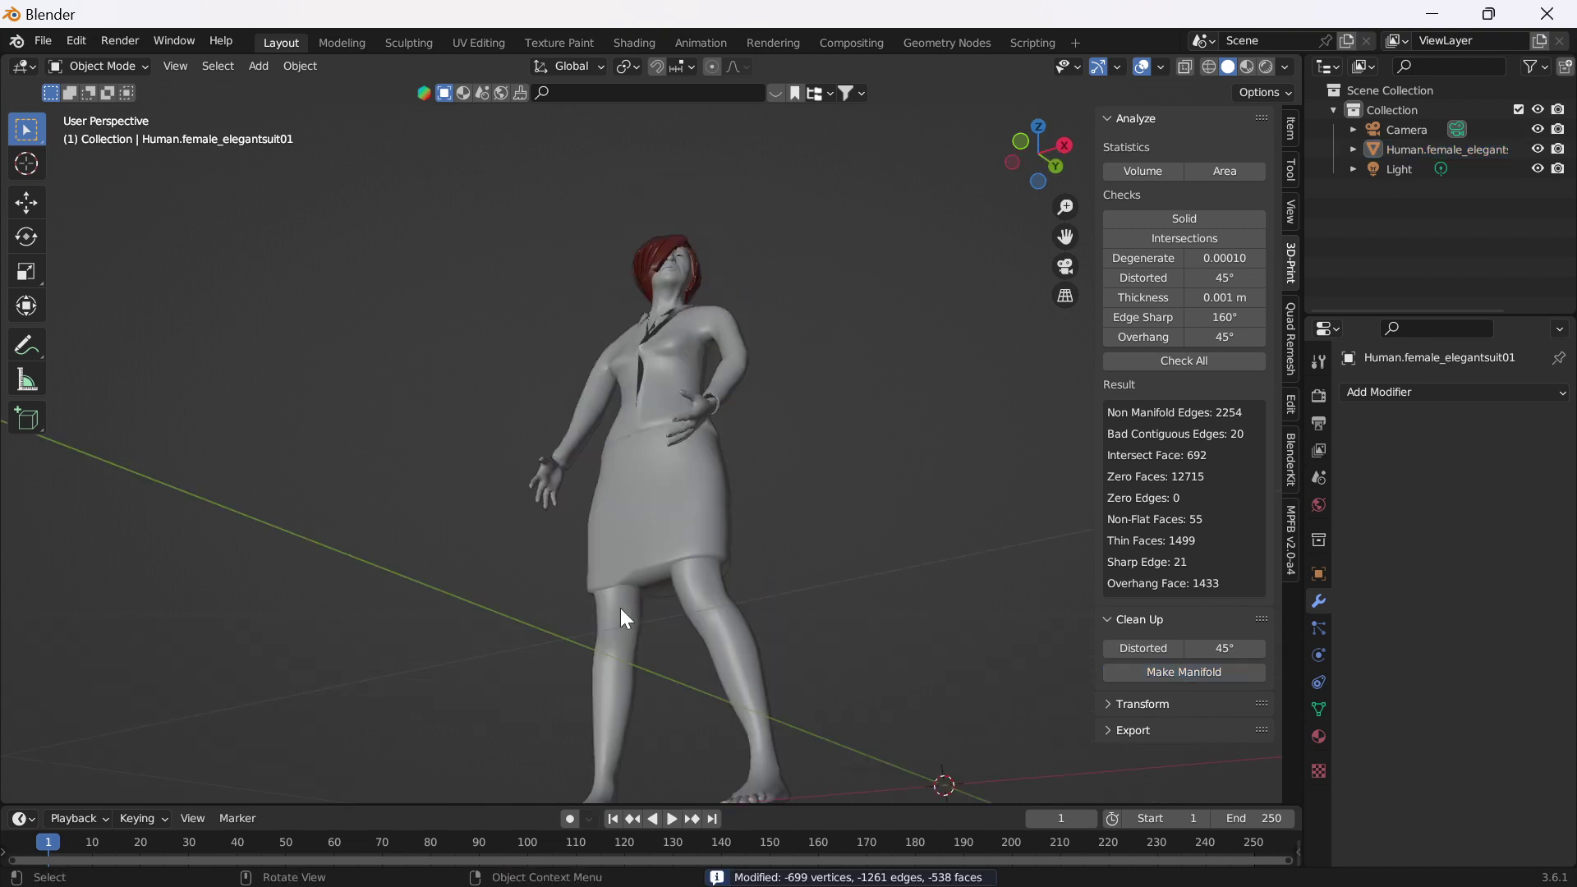
Step: Examine the character's mesh from below and from the front, including the underside of the skirt
middle_click_drag(656, 538, 611, 607)
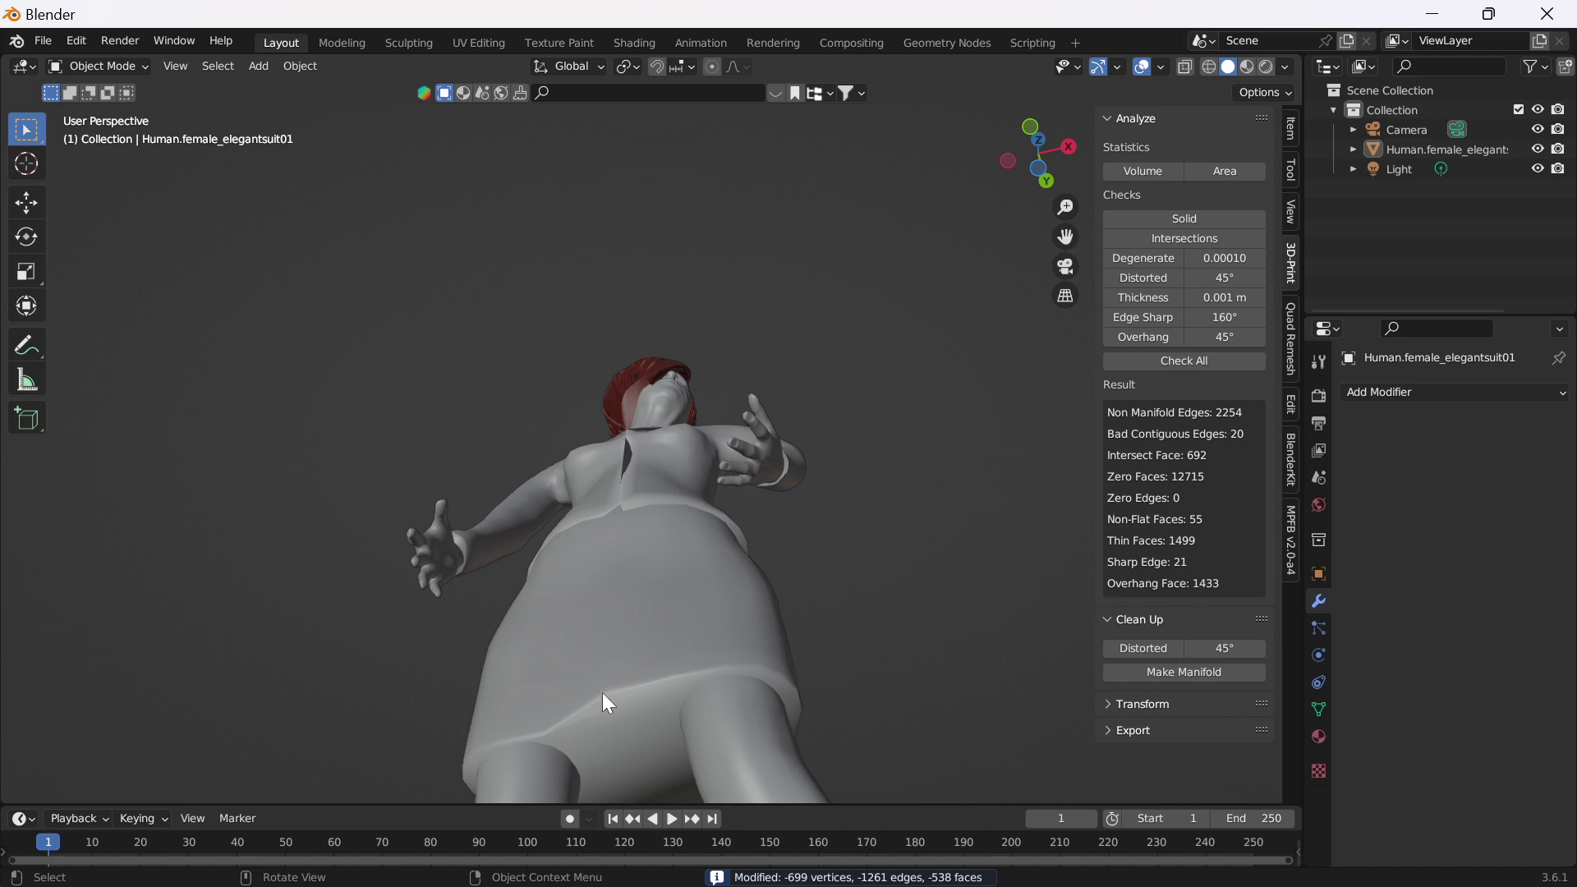
middle_click_drag(605, 697, 616, 570)
left_click(616, 586)
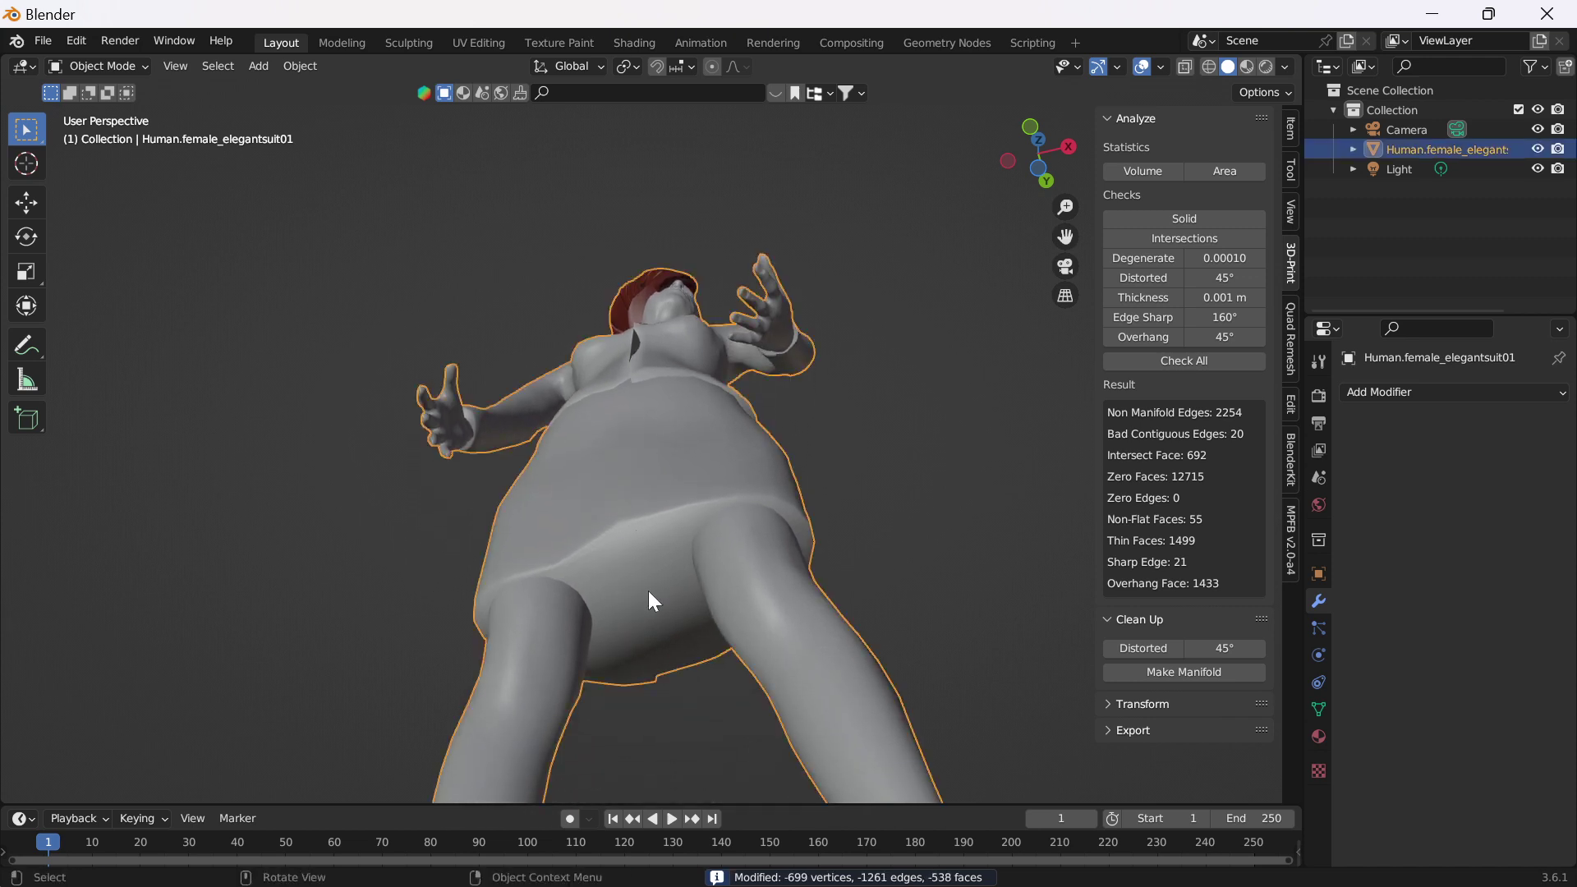
key("Tab")
key("Tab")
middle_click_drag(645, 589, 701, 254)
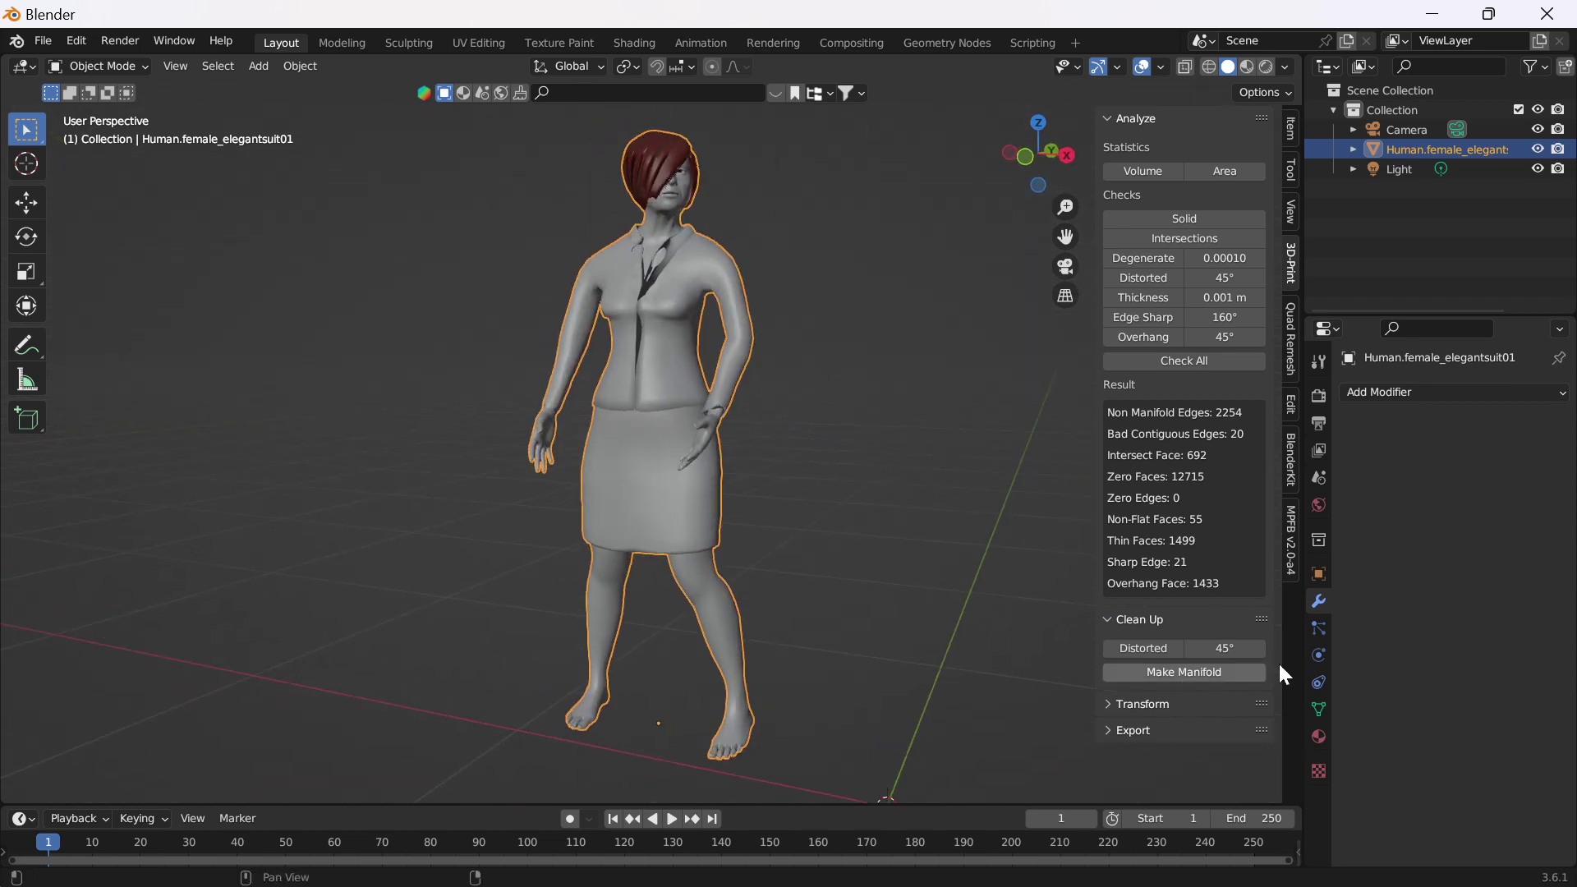
Step: Remove all material slots from the character, including Human.bob01
left_click(1318, 736)
left_click(1561, 414)
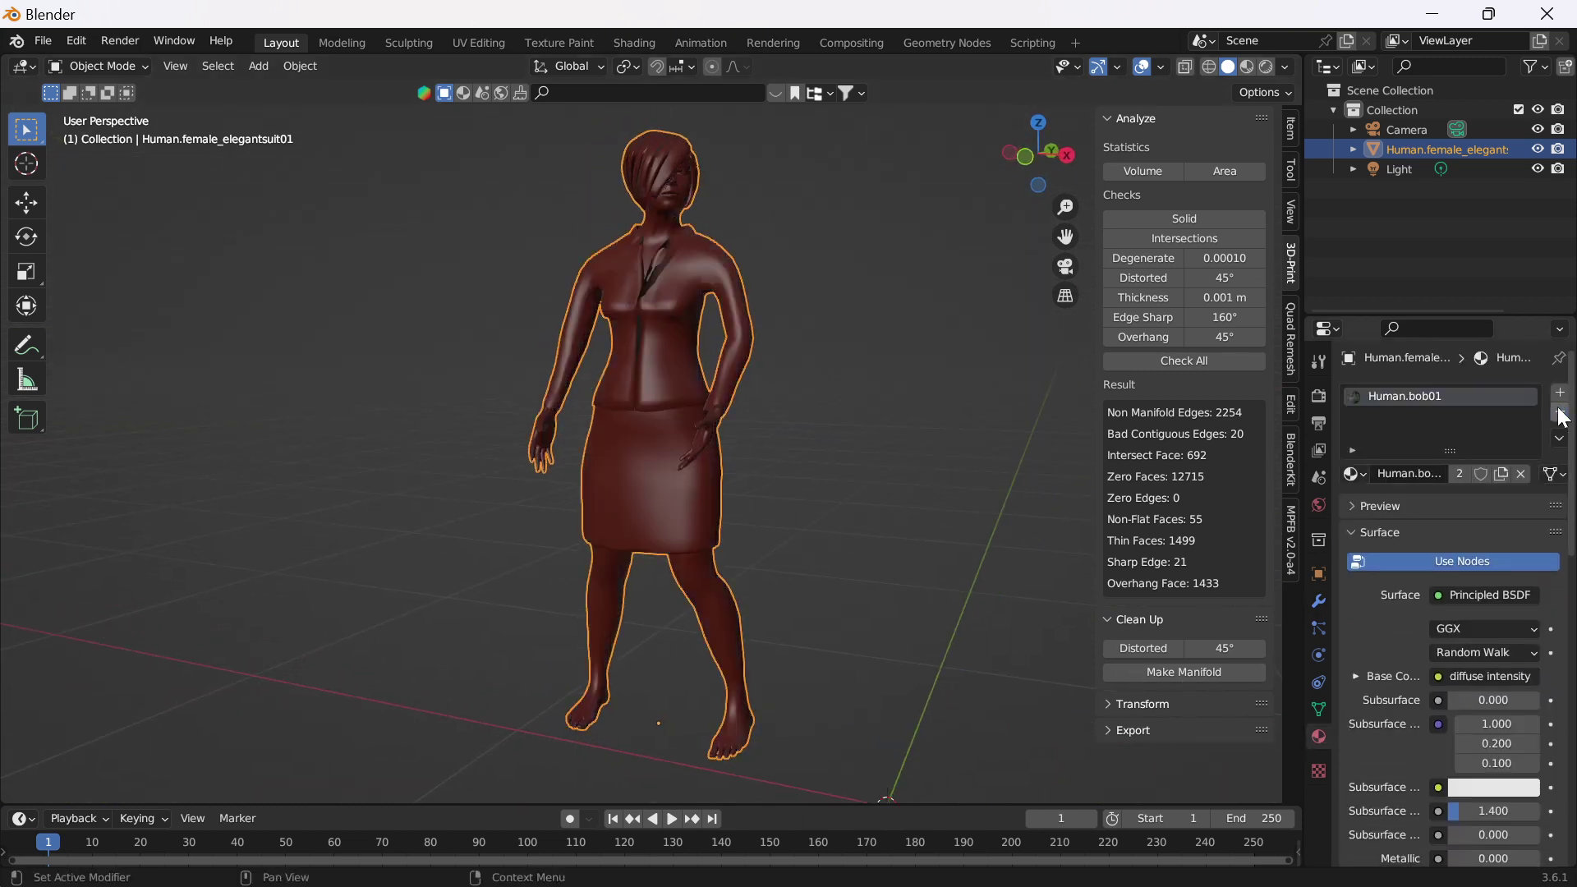
left_click(1561, 414)
Step: Turn on the Face Orientation overlay and look at the normals on the character's upper body
middle_click_drag(662, 401, 624, 386)
left_click(1161, 68)
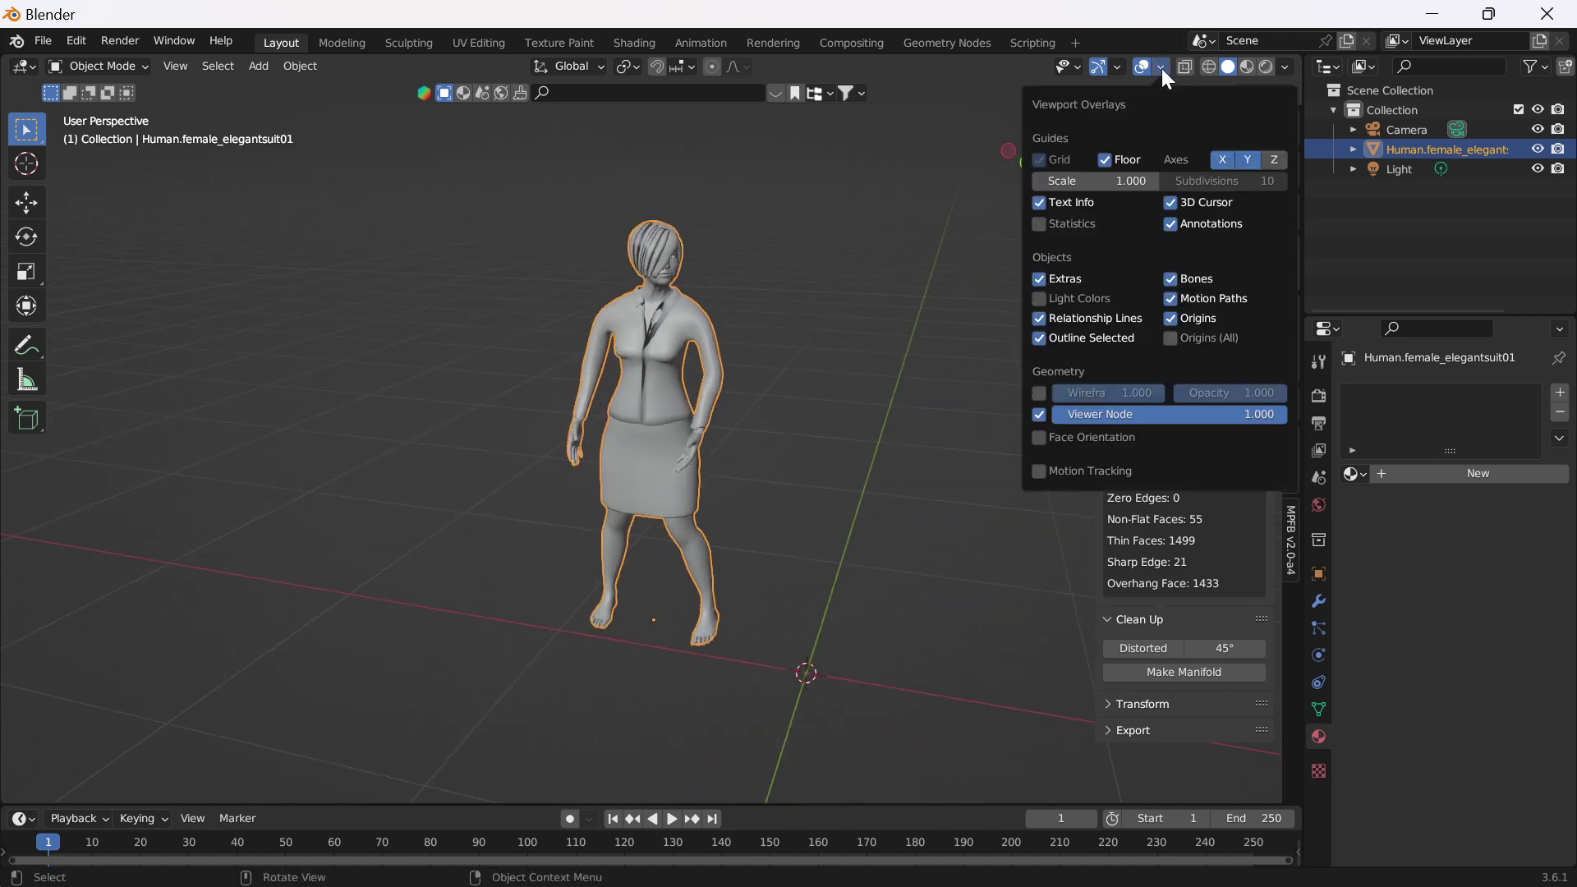
left_click(1038, 437)
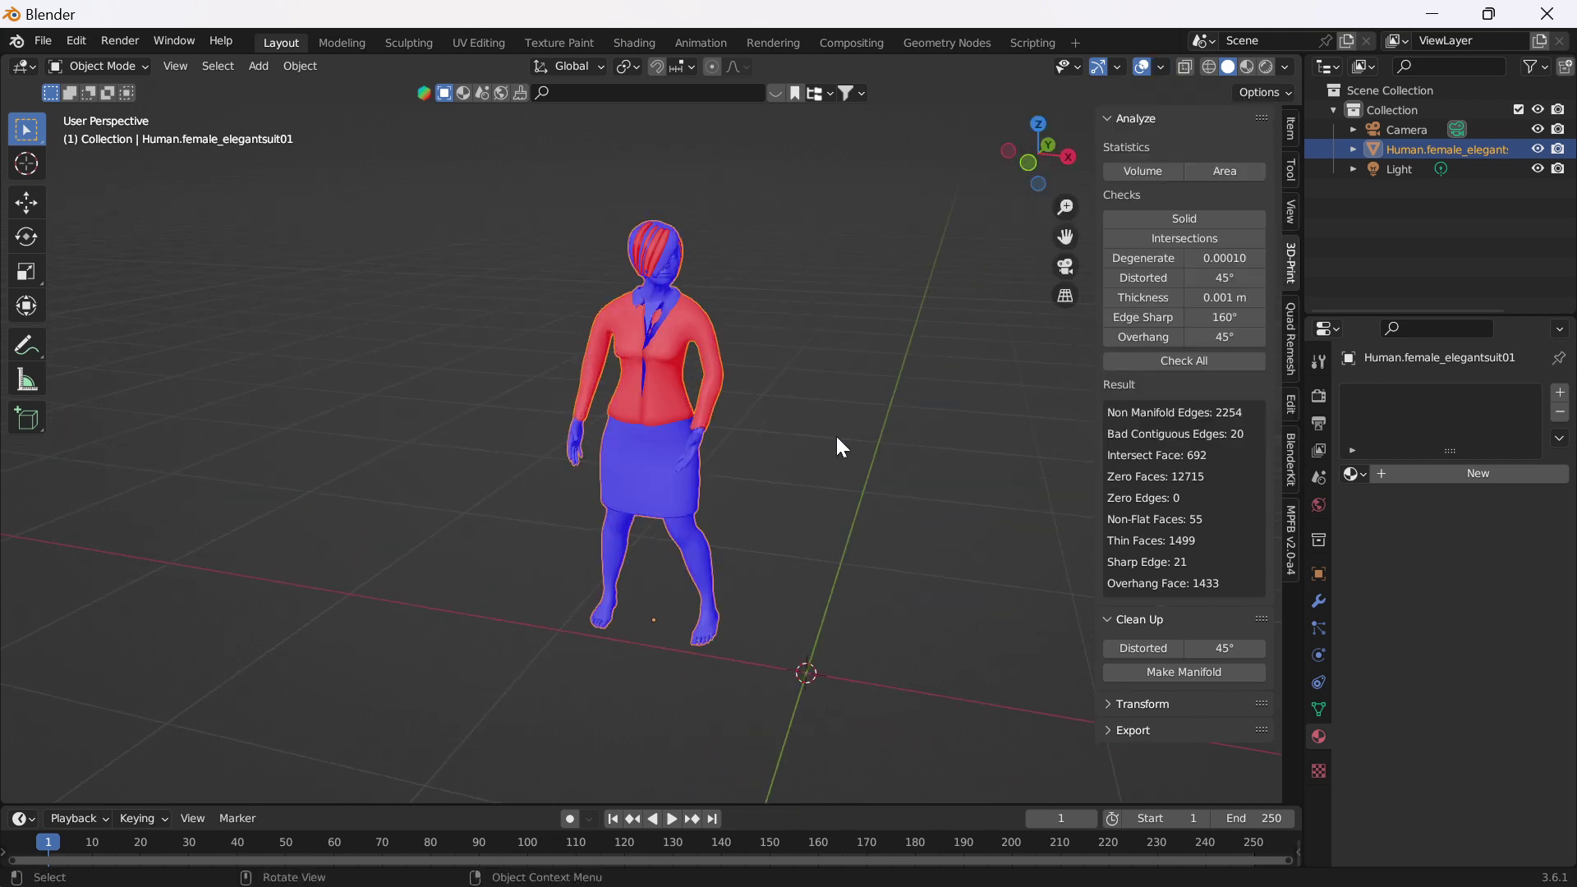
middle_click_drag(764, 434, 800, 460)
scroll(747, 437, "up", 2)
key("Tab")
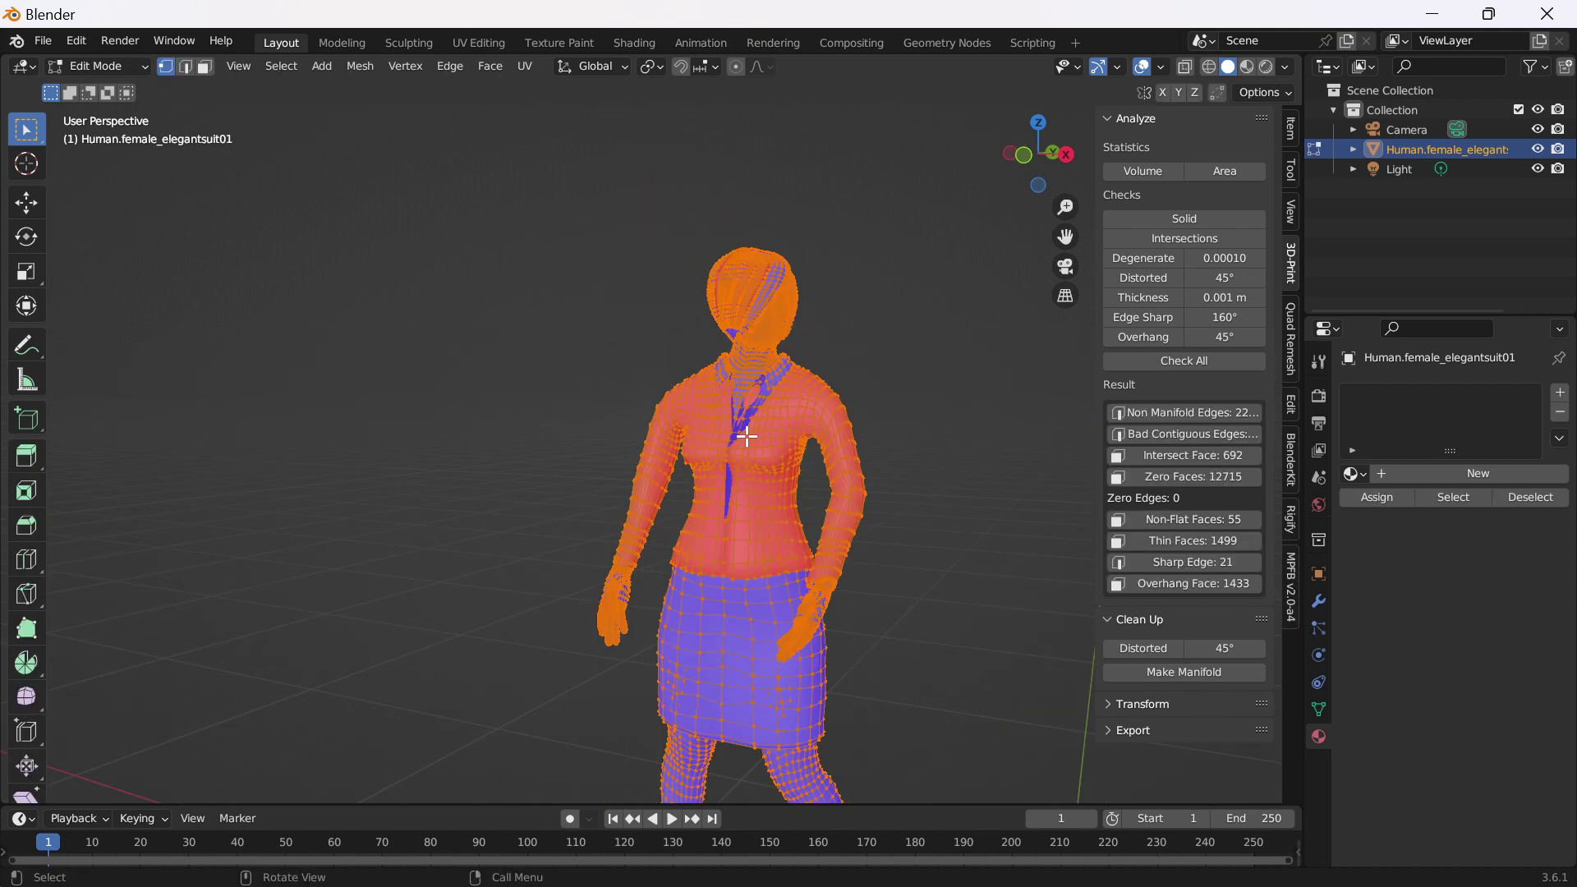
key("F3")
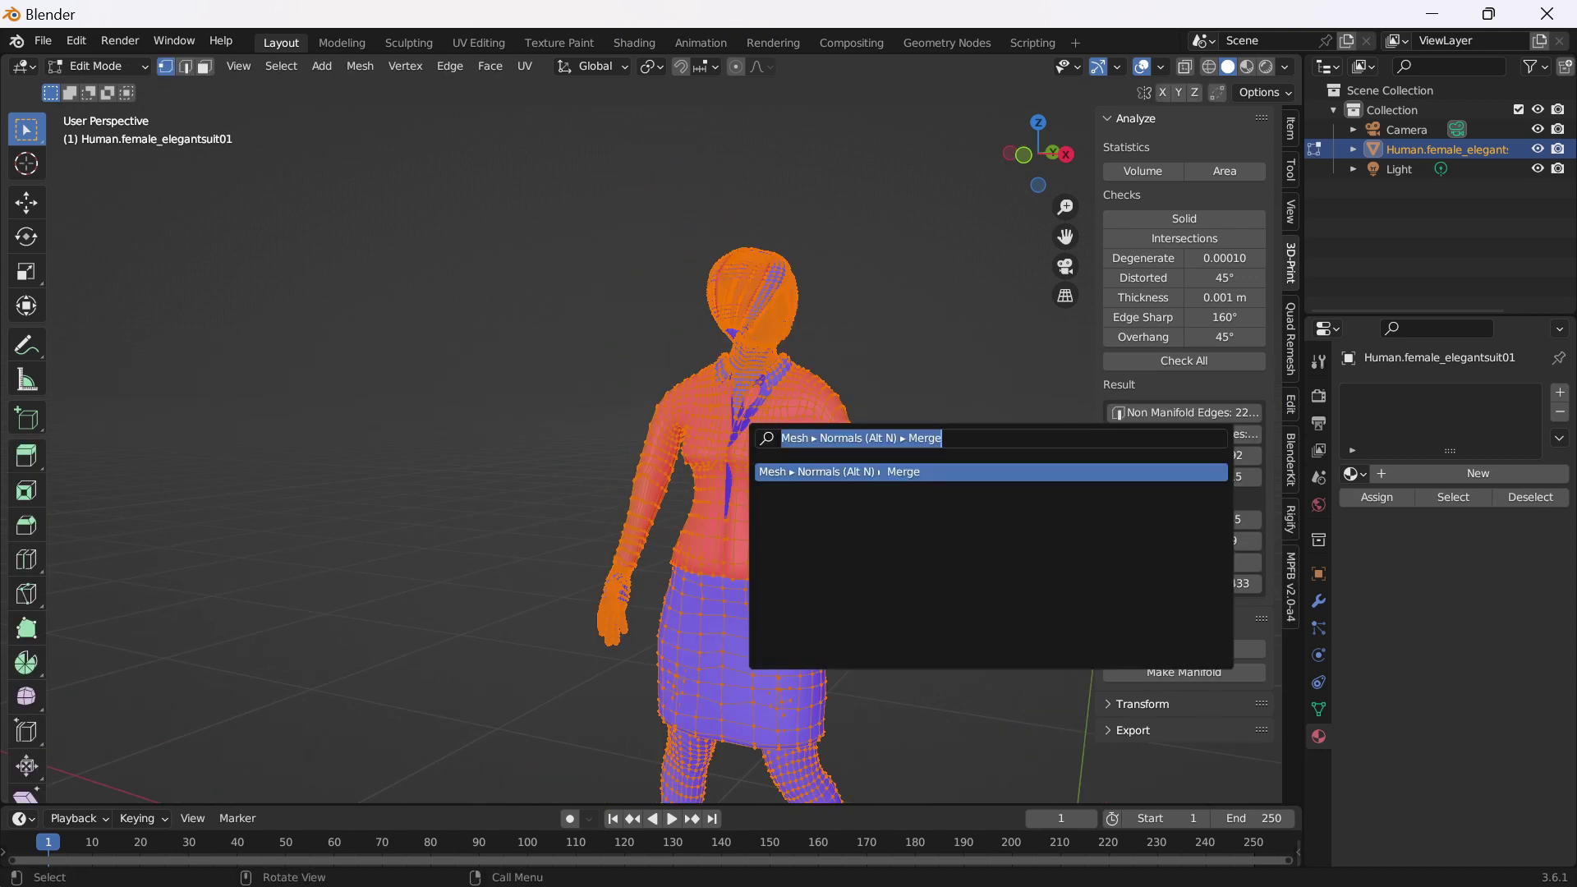
key("Escape")
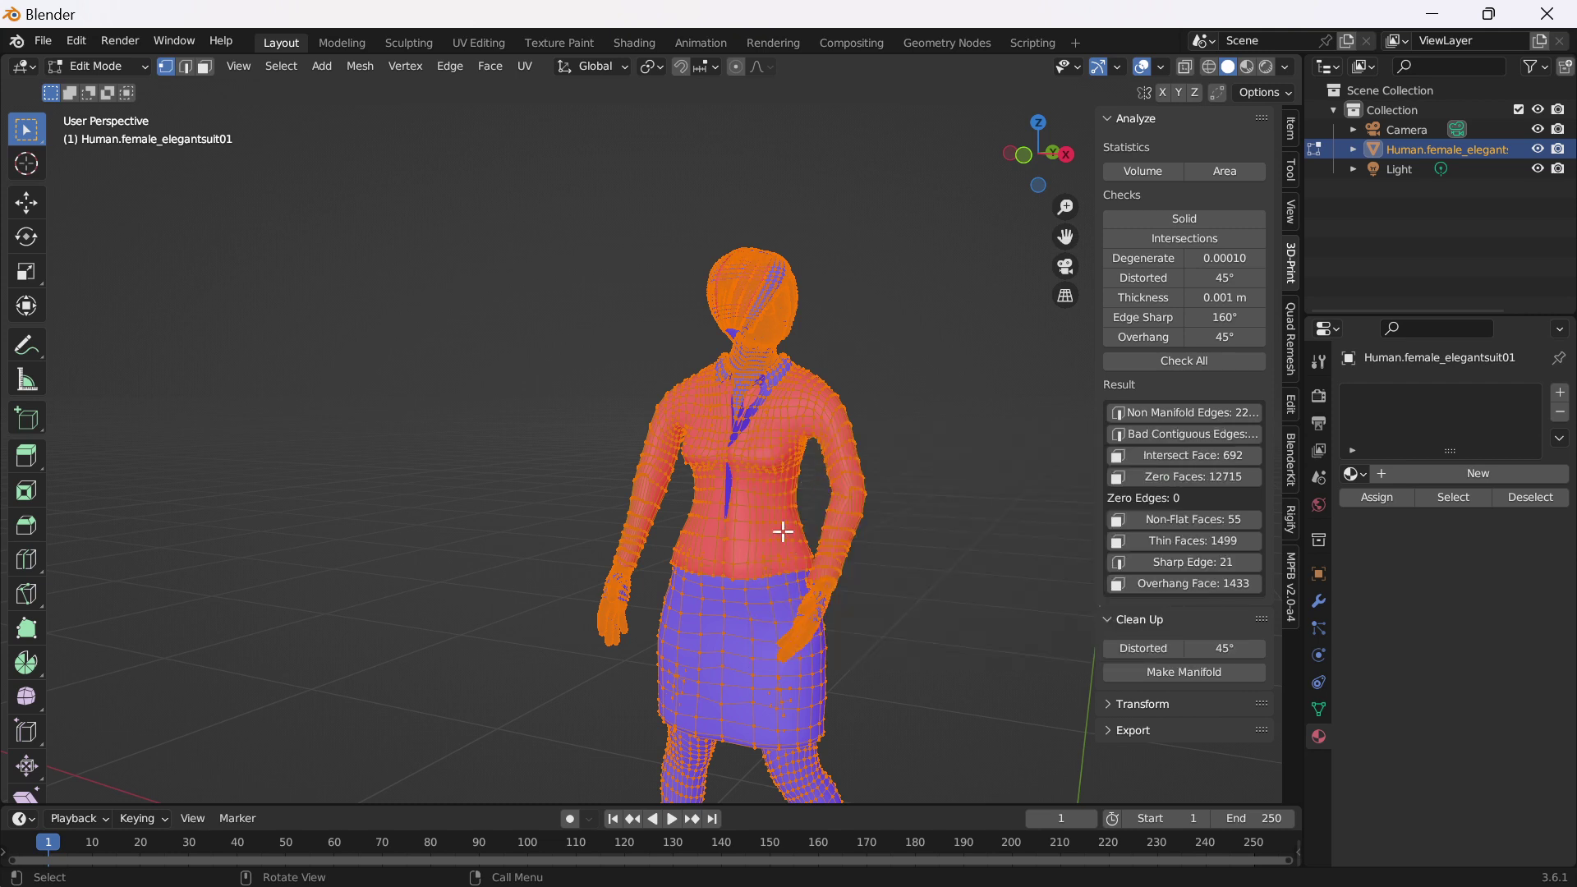
key("Tab")
scroll(781, 530, "down", 2)
middle_click_drag(781, 530, 722, 345, "shift")
left_click(686, 371)
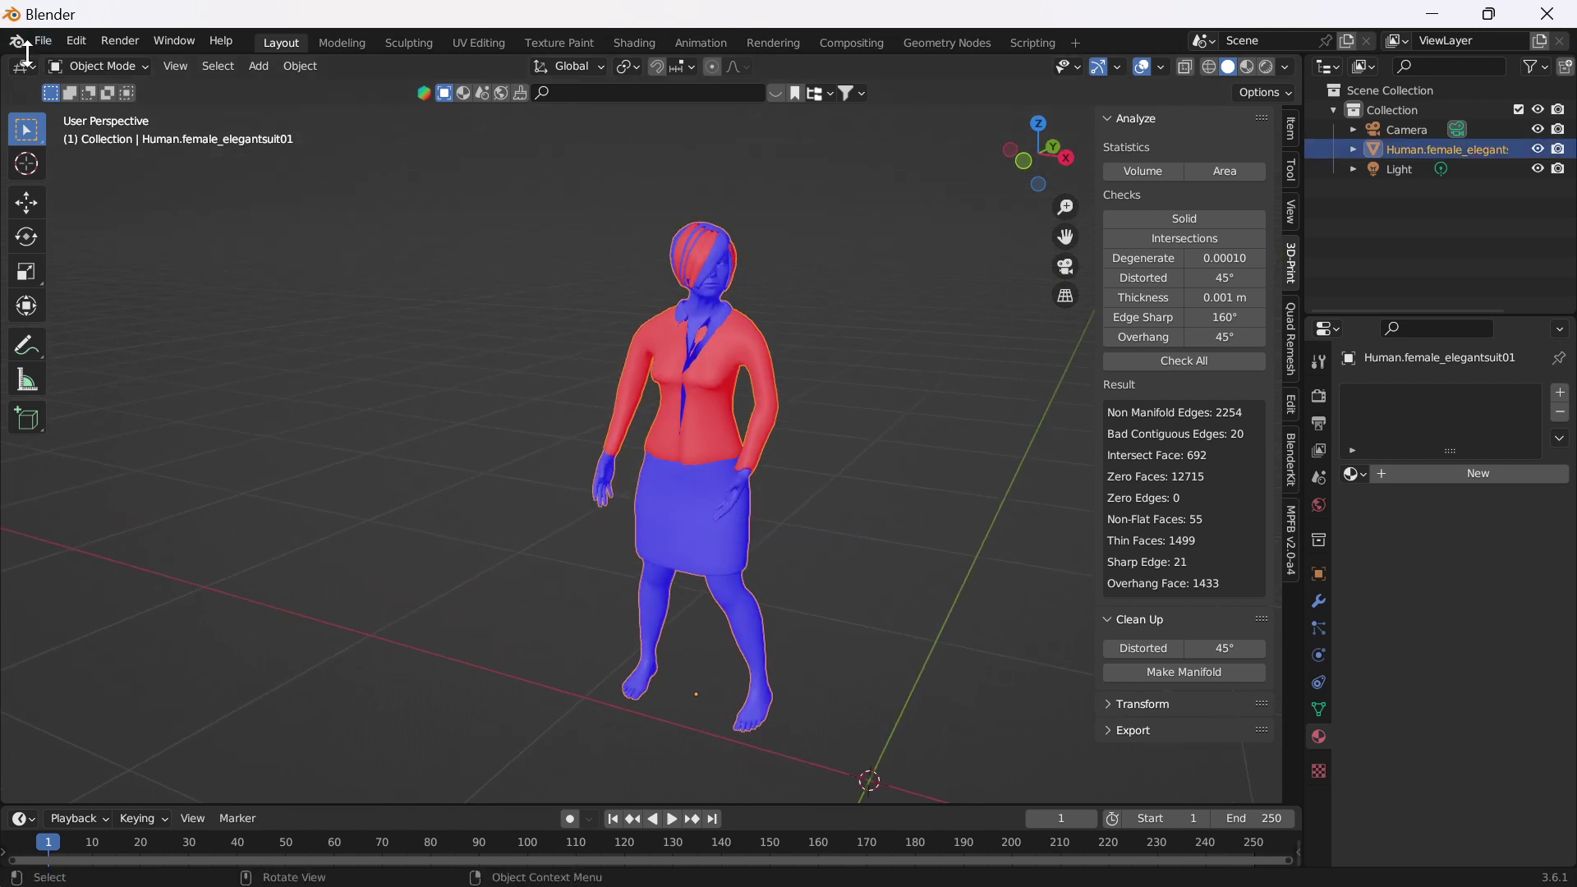
Step: Export only the selected character as a Wavefront OBJ, overwriting HUMAN.obj in the MPFB2 folder
left_click(41, 41)
mouse_move(80, 337)
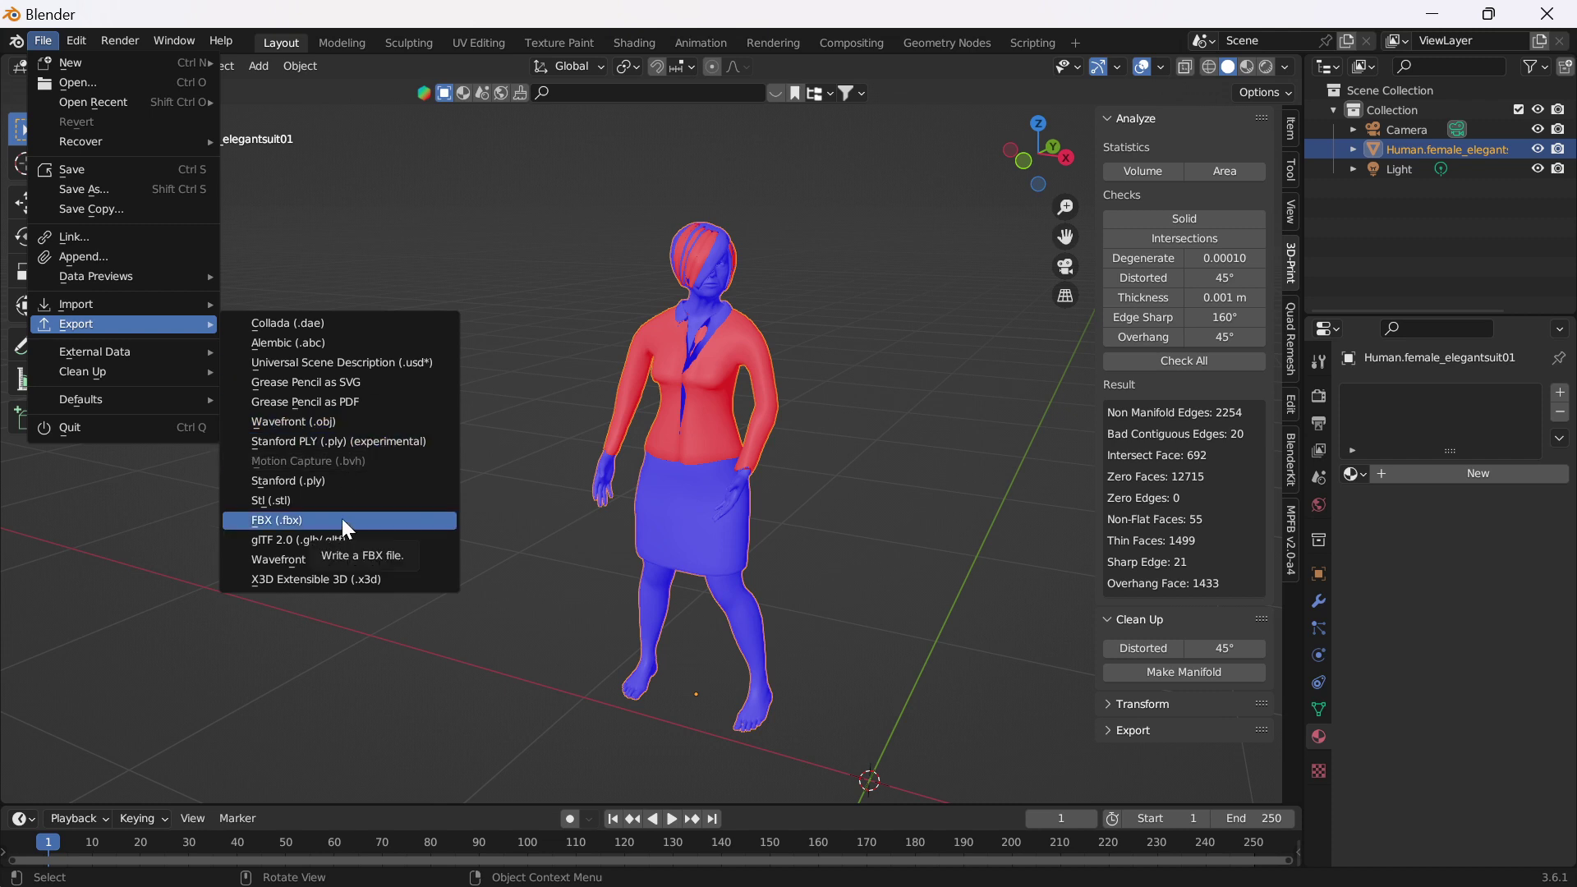
left_click(364, 423)
left_click(613, 312)
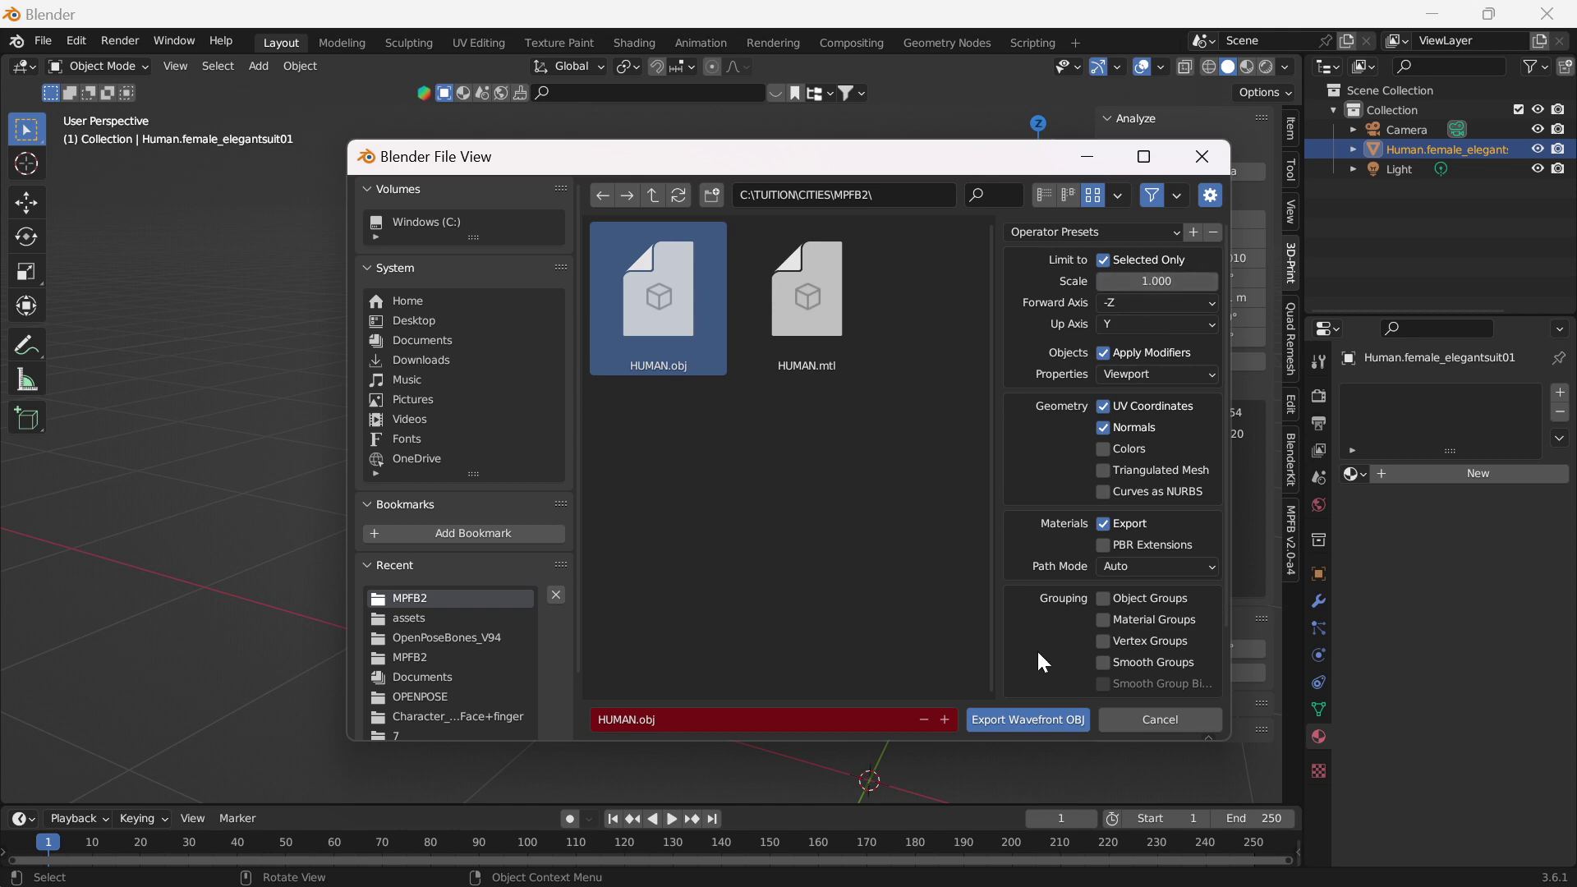
left_click(1024, 720)
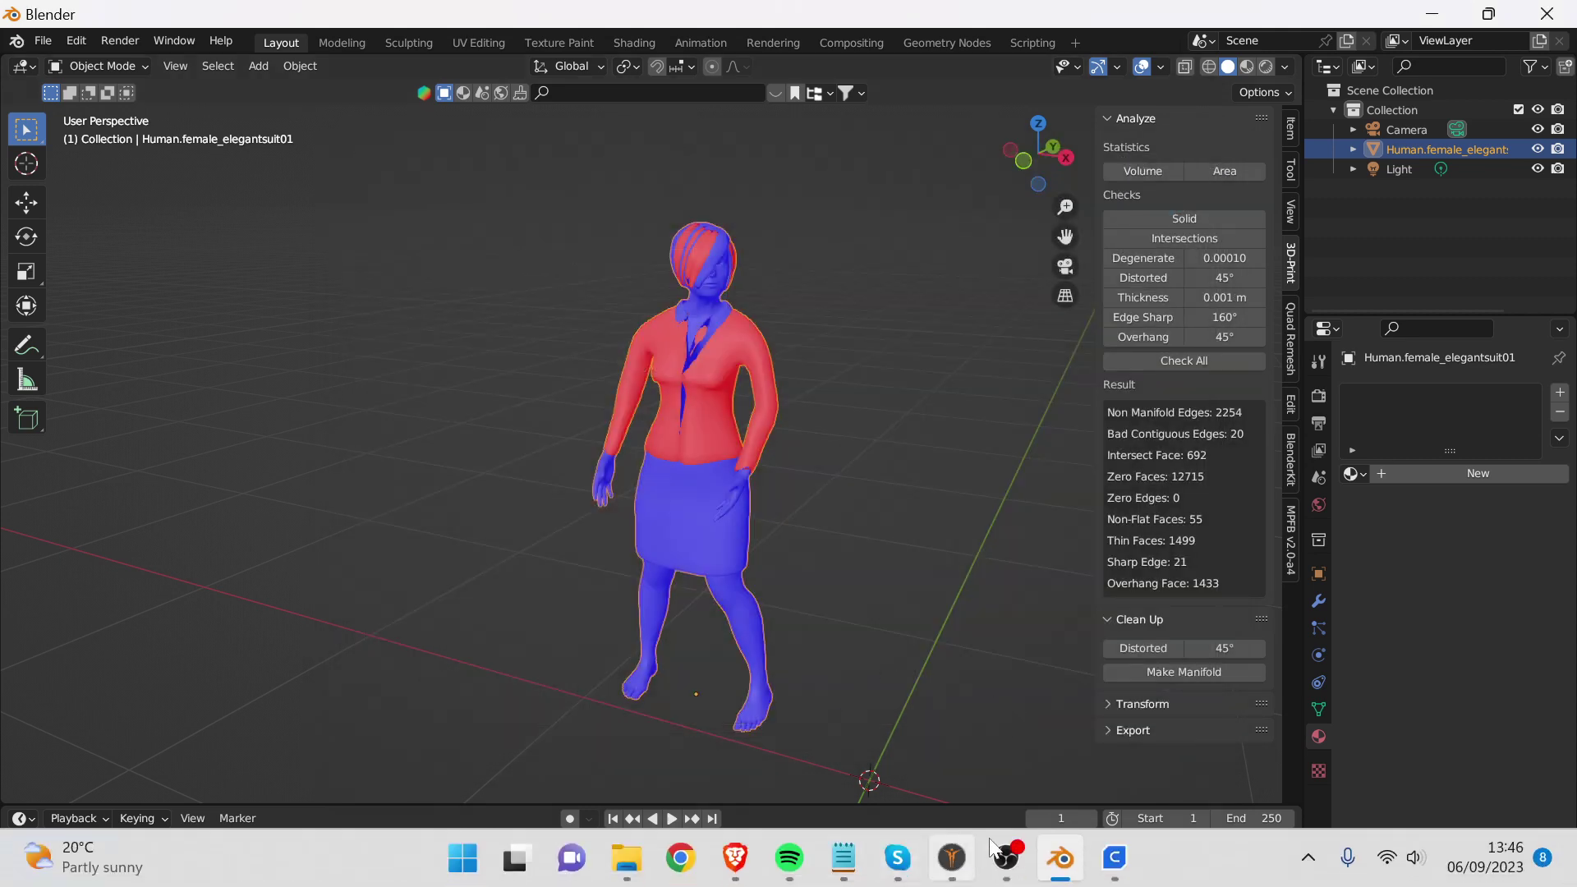
Step: Switch to UltiMaker Cura and open HUMAN.obj from the MPFB2 folder on the build plate
left_click(1109, 871)
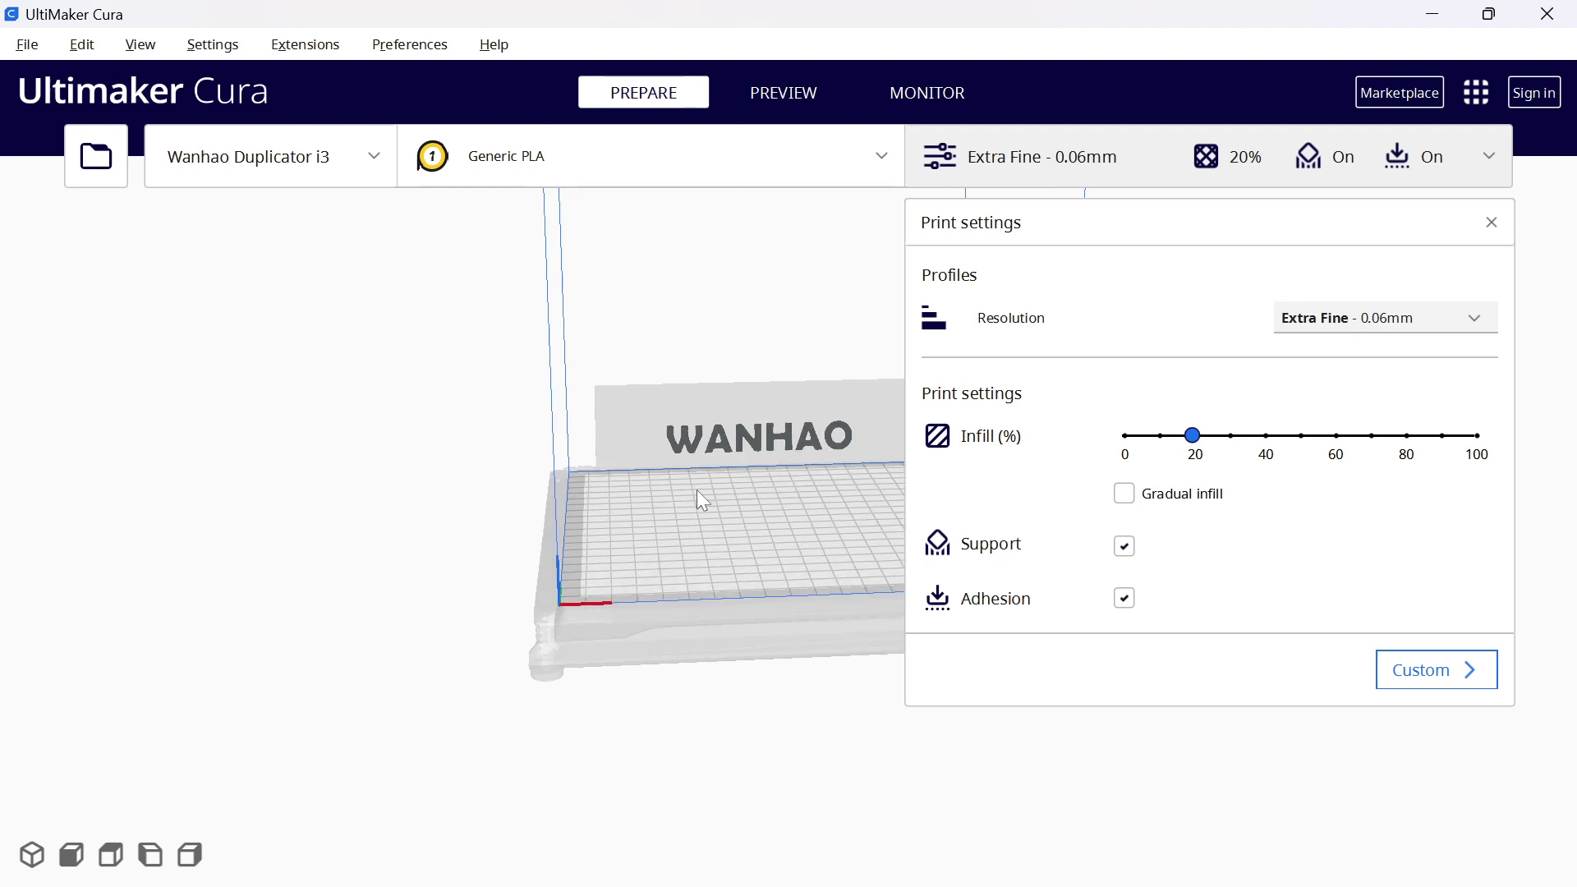
right_click_drag(696, 489, 493, 526)
scroll(771, 535, "up", 3)
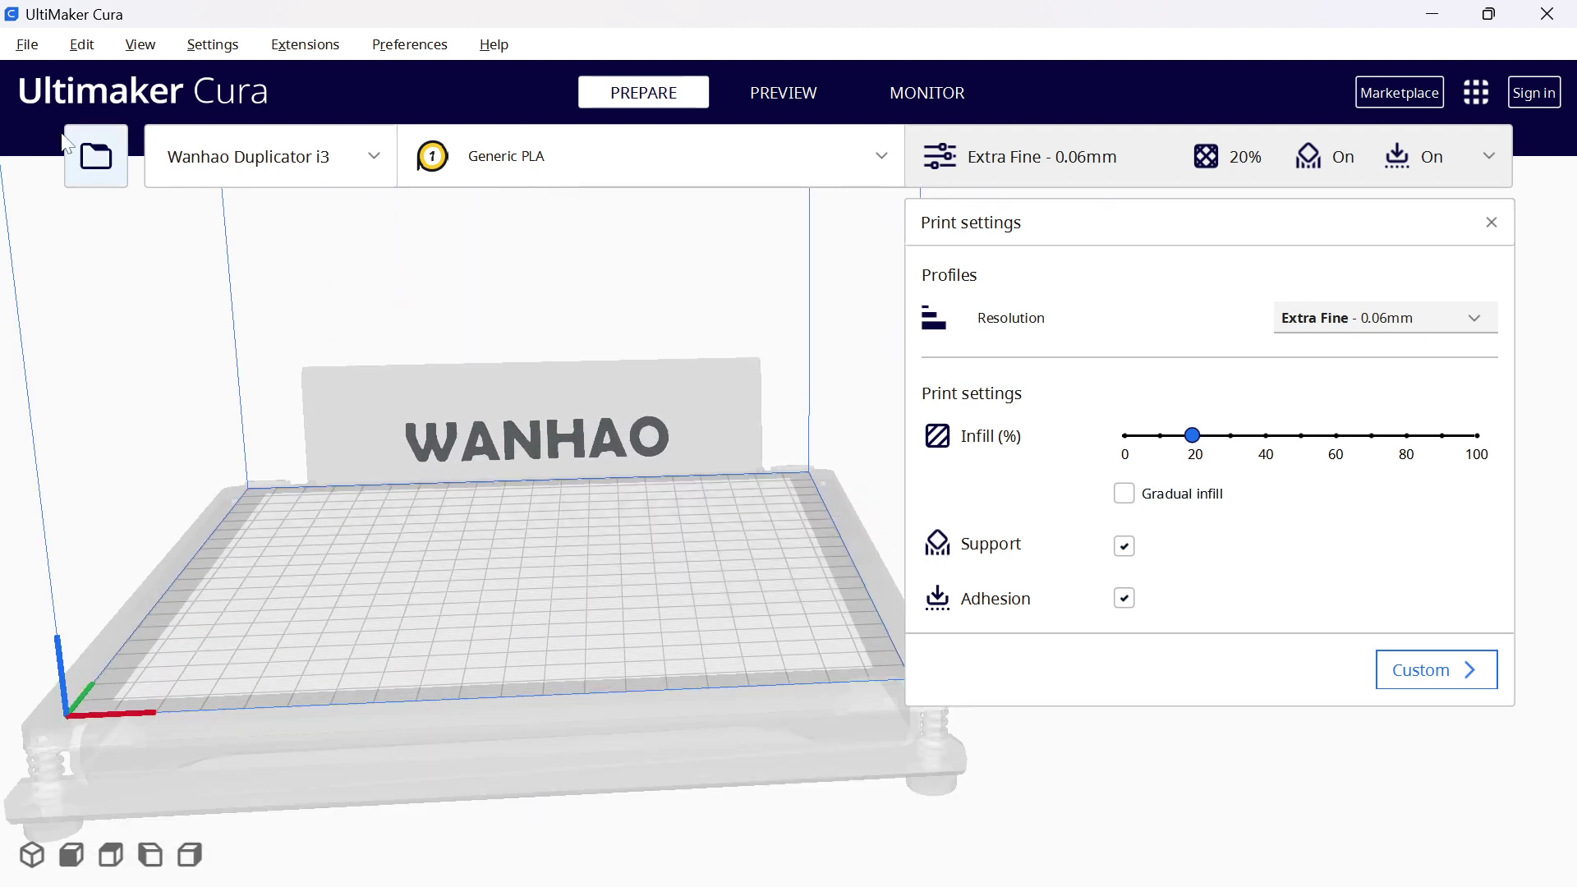
left_click(29, 42)
left_click(37, 109)
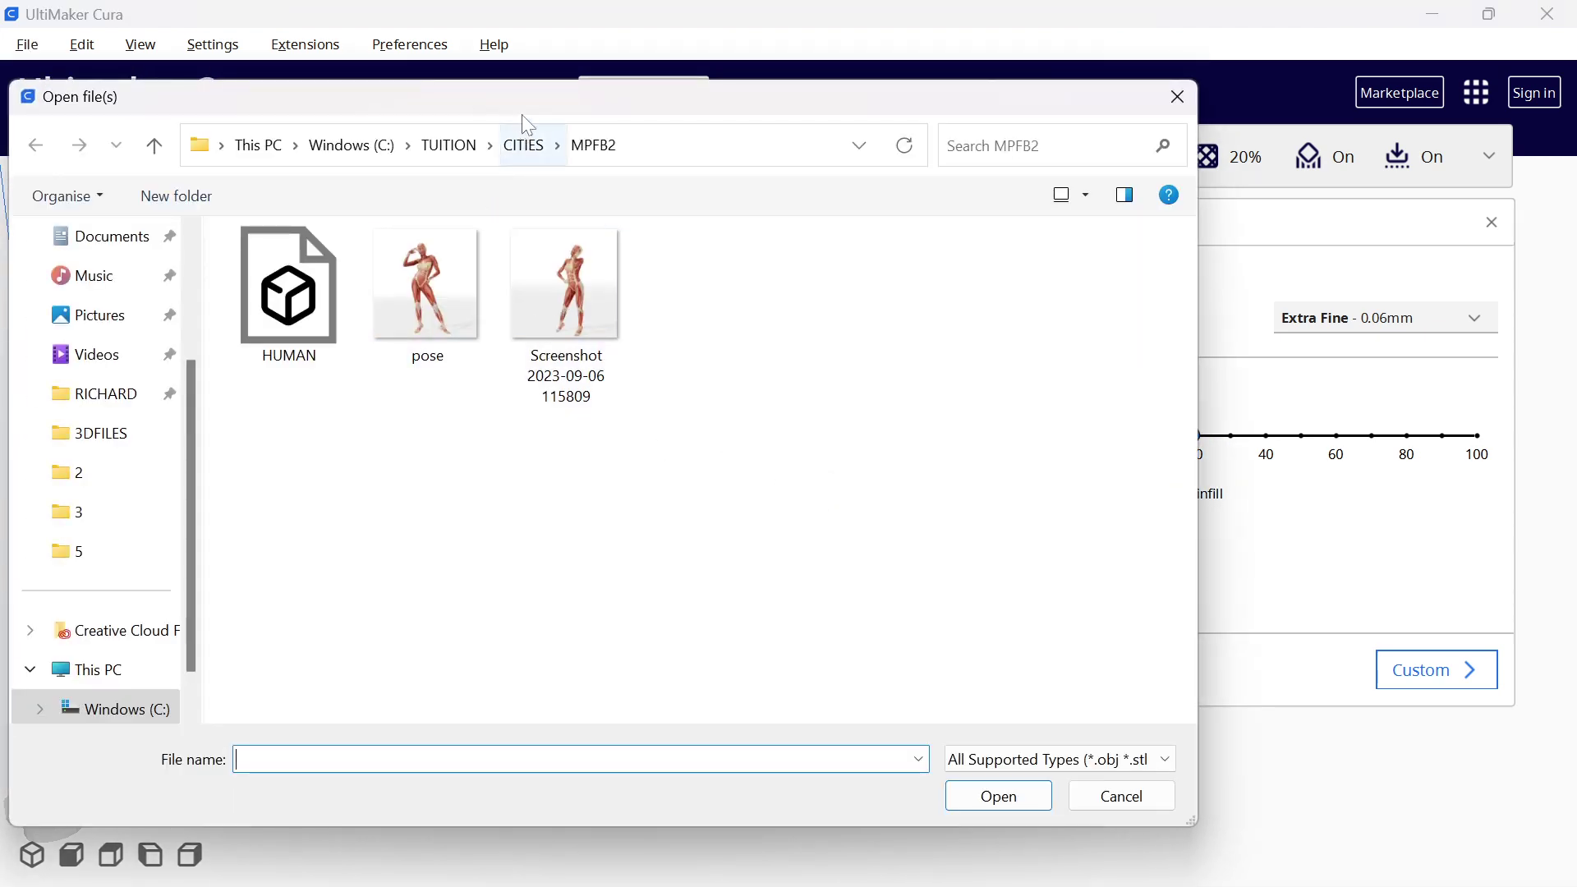
left_click_drag(524, 112, 1032, 396)
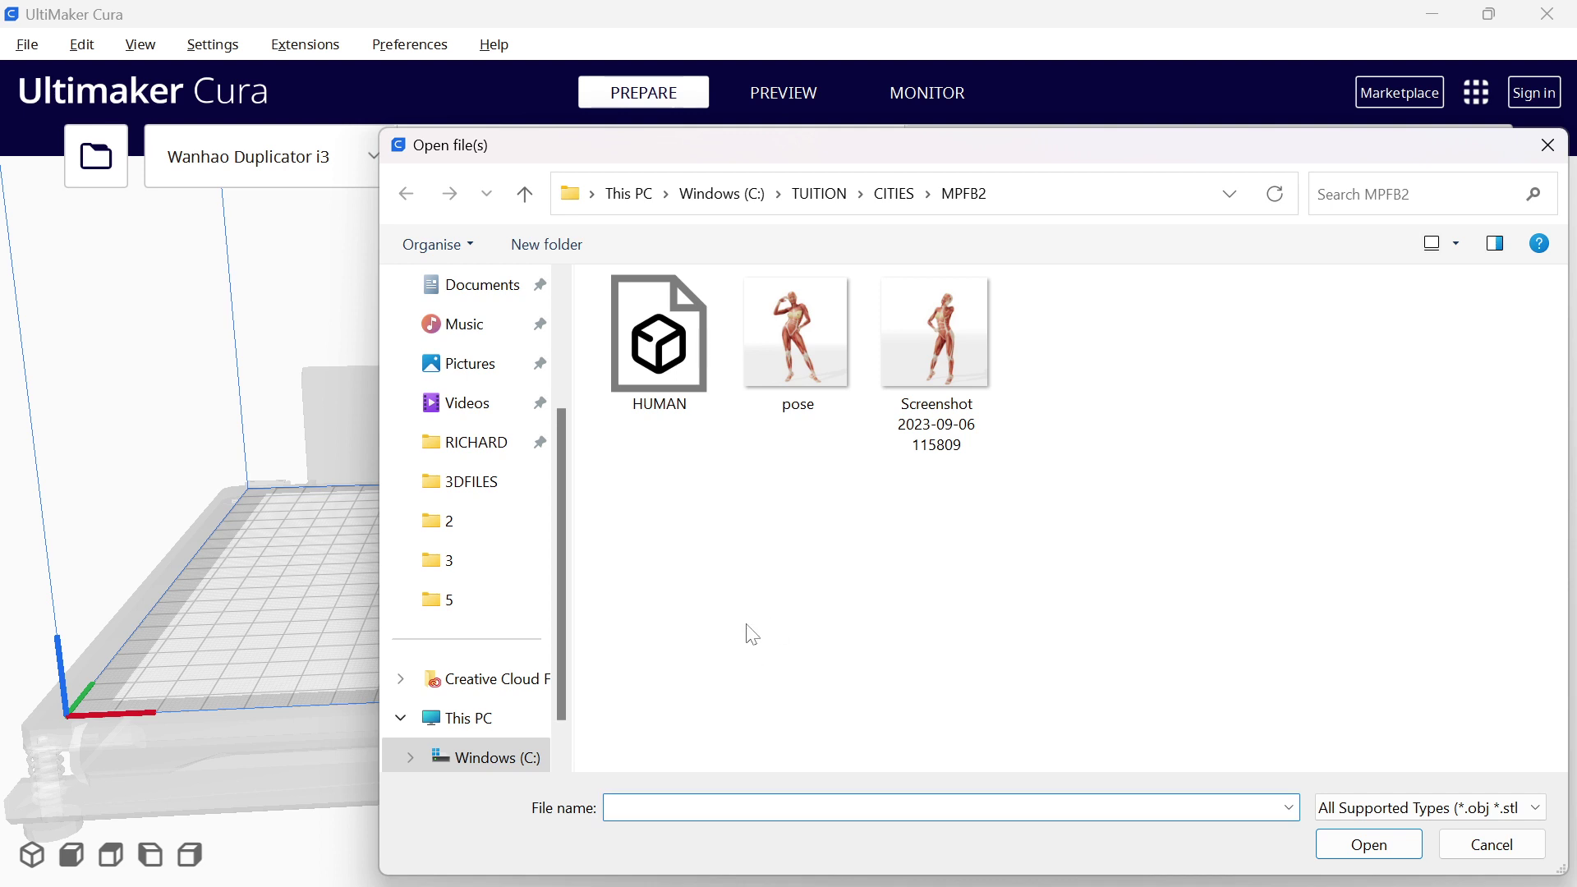
left_click(664, 361)
left_click(1366, 843)
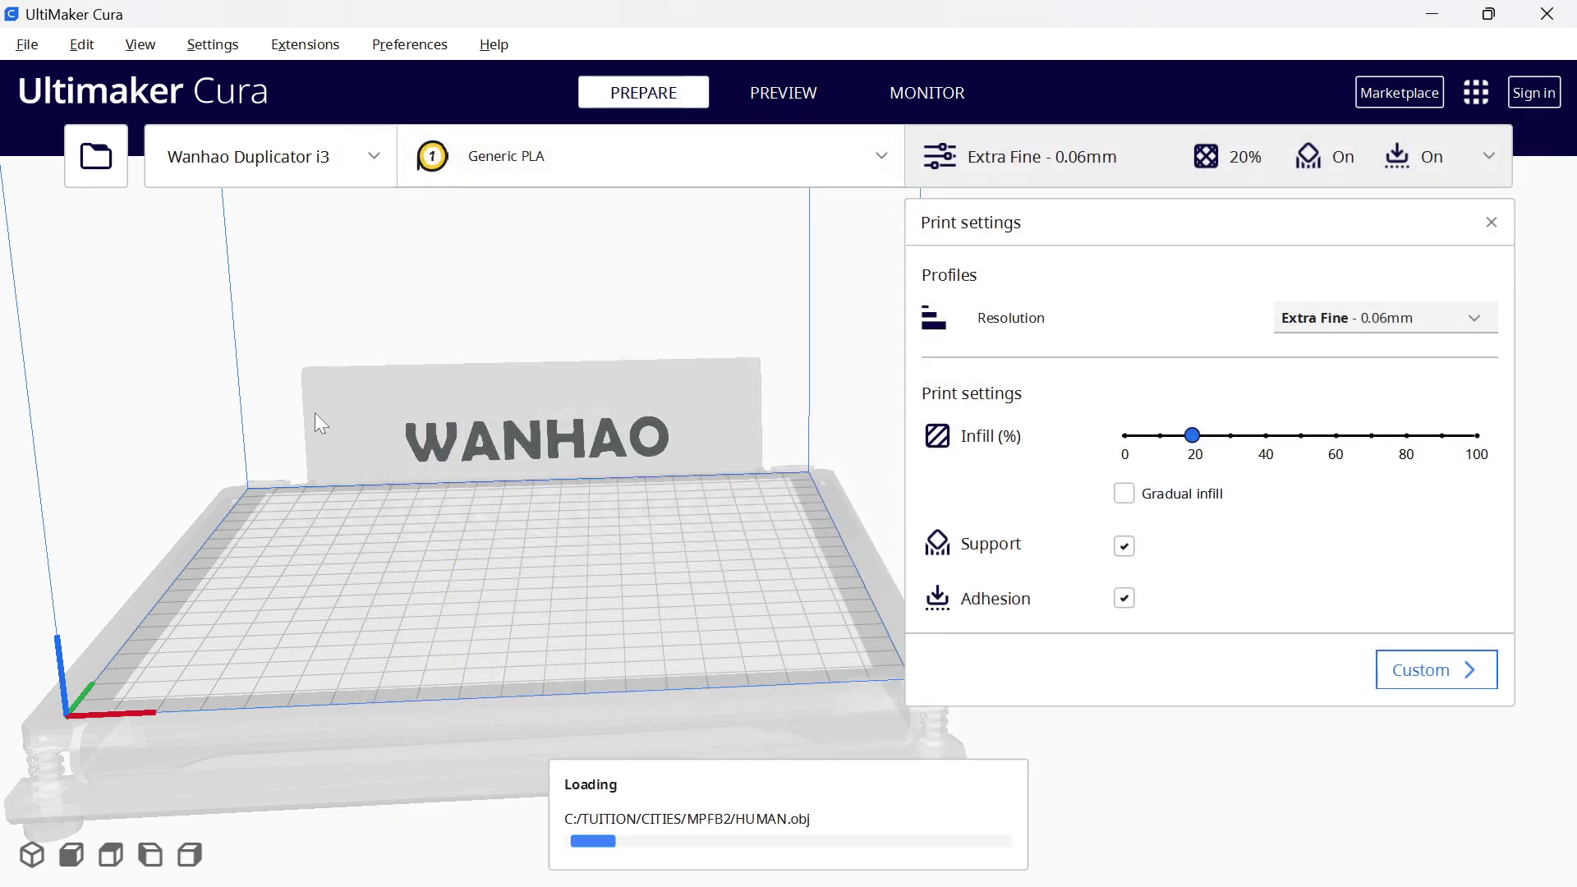
Step: Select the imported figure, dismiss the model errors notice and scale the figure uniformly to 100 mm in Y
left_click(634, 539)
right_click_drag(634, 540, 496, 602)
scroll(526, 602, "up", 3)
scroll(496, 602, "up", 2)
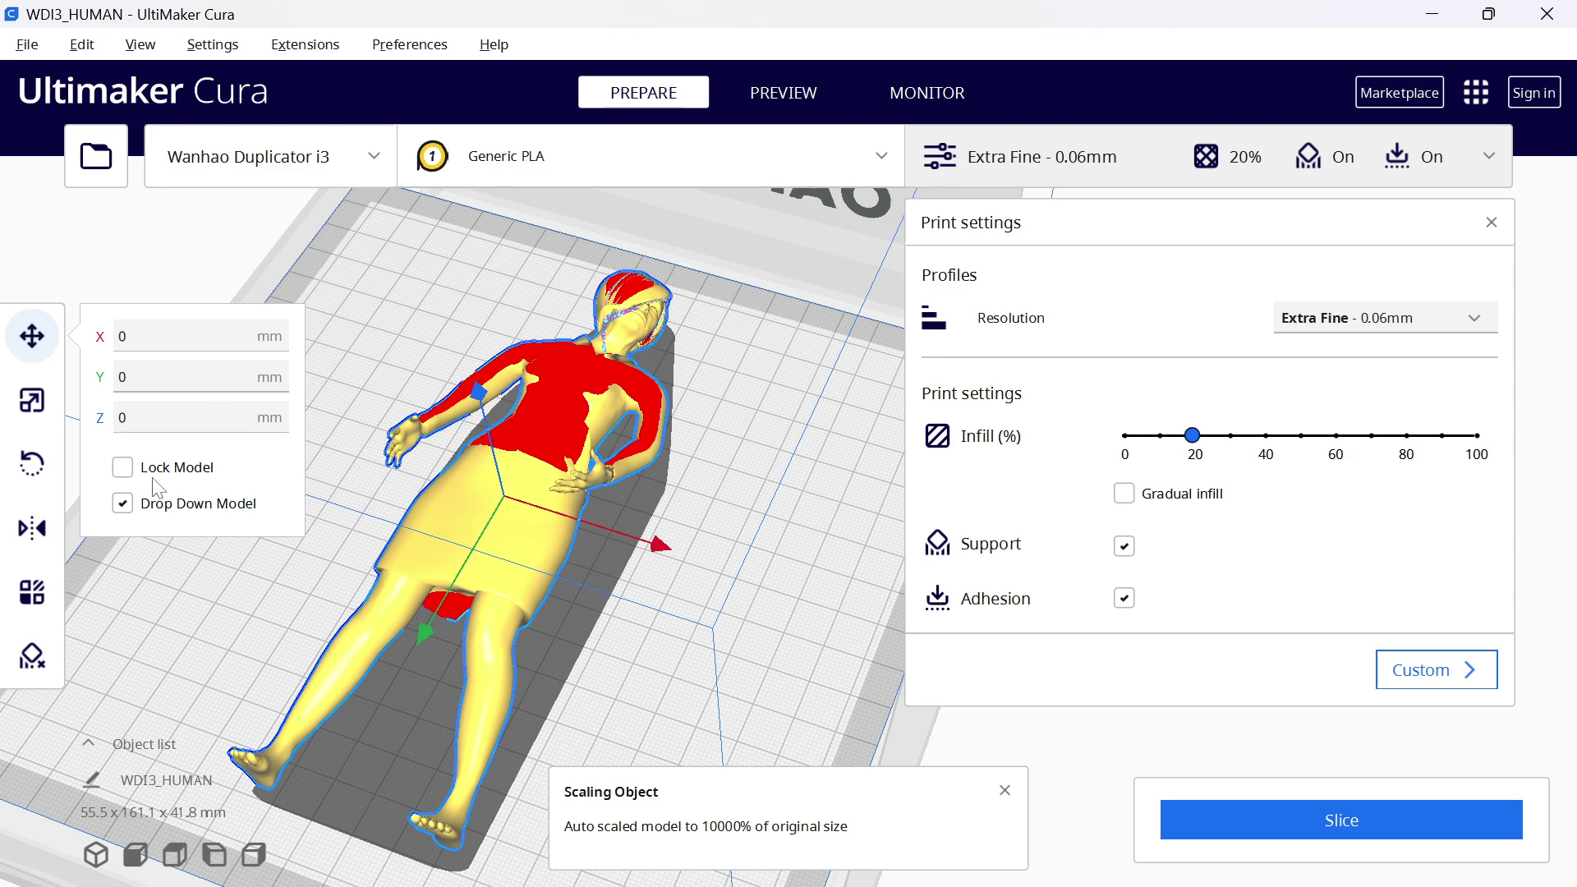
left_click(40, 413)
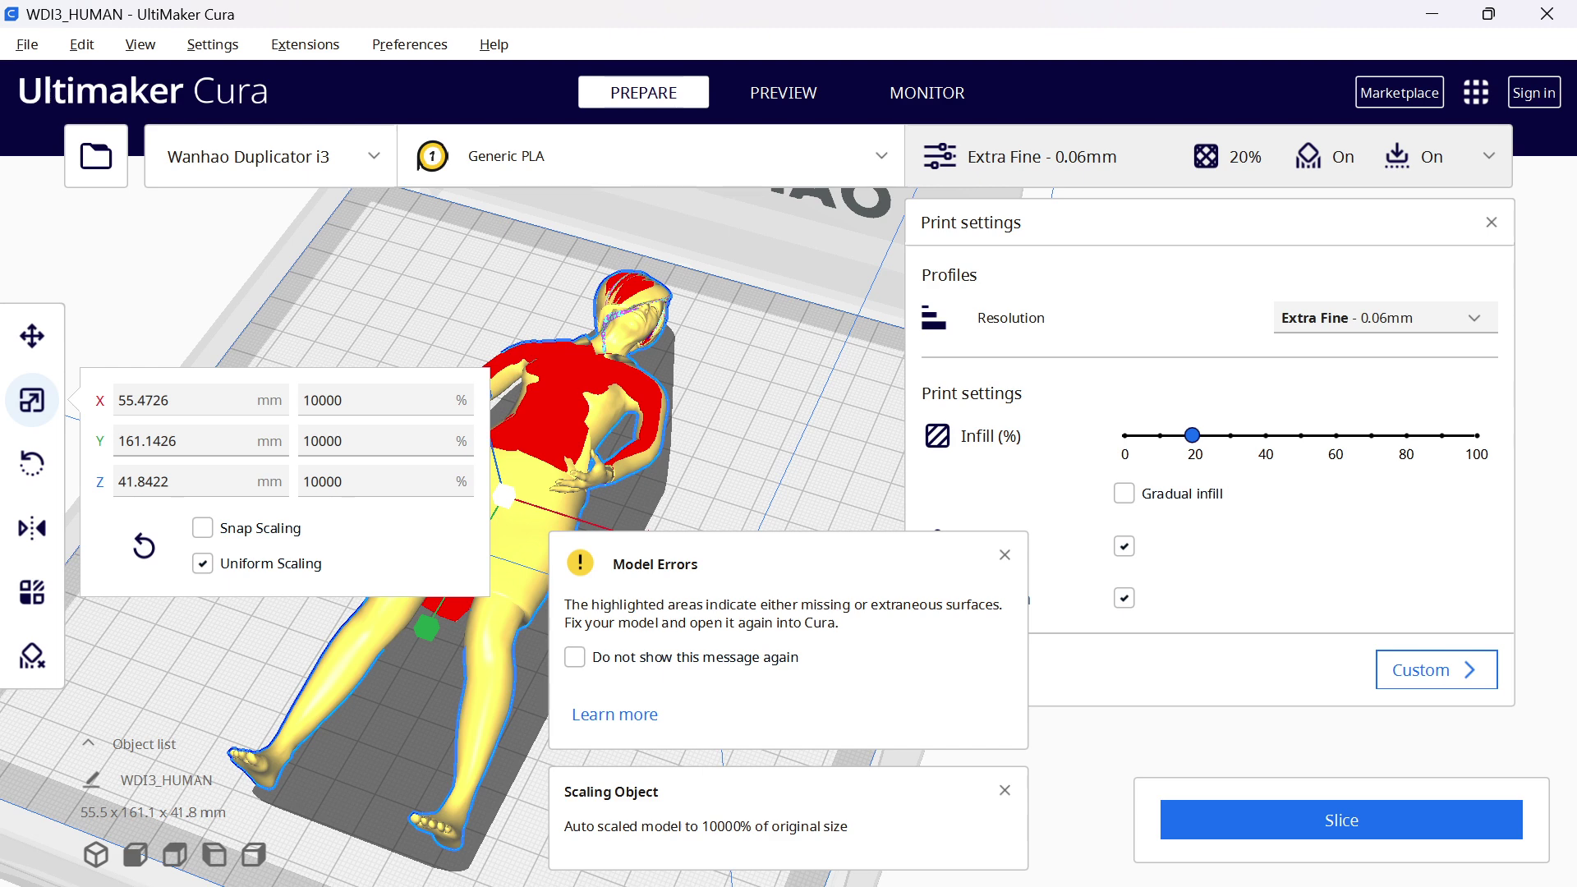
scroll(696, 387, "down", 3)
right_click_drag(696, 387, 810, 265)
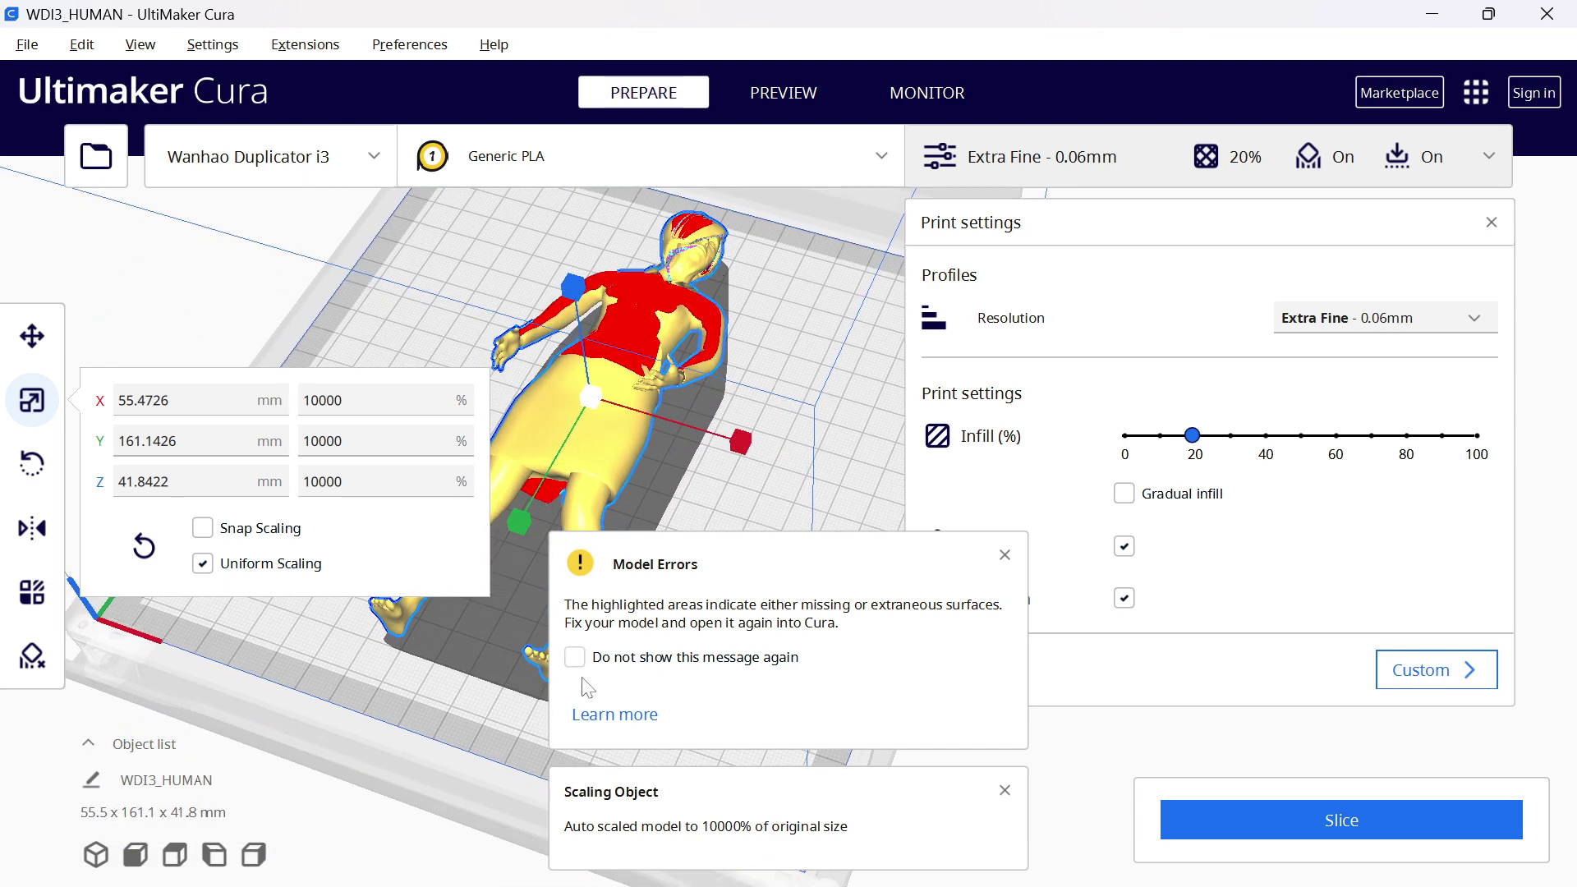
left_click(1004, 554)
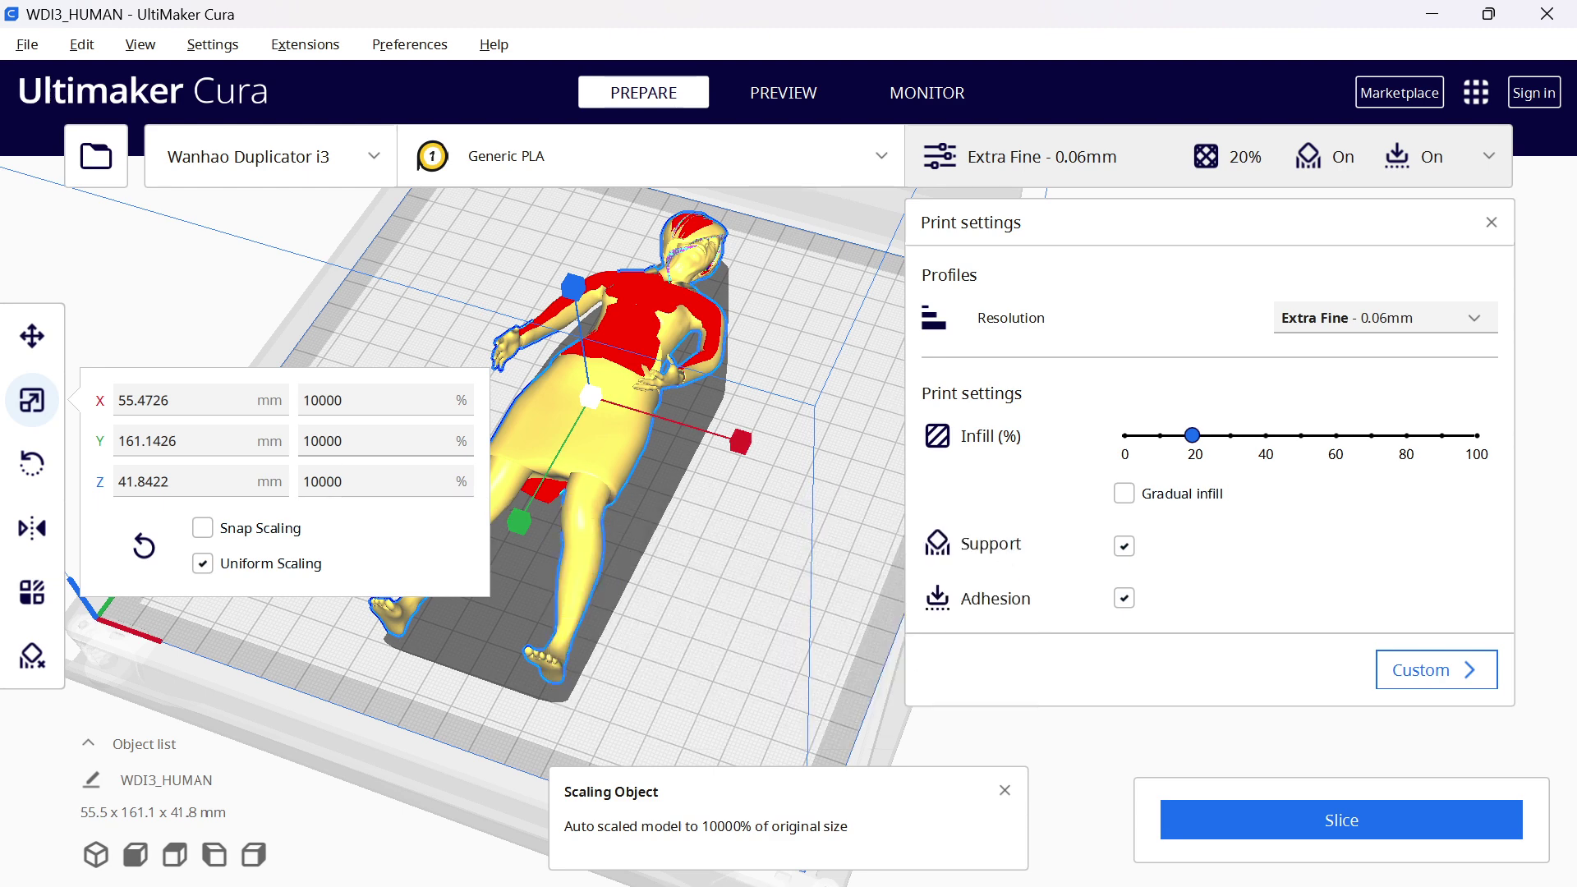
left_click(218, 447)
type("1")
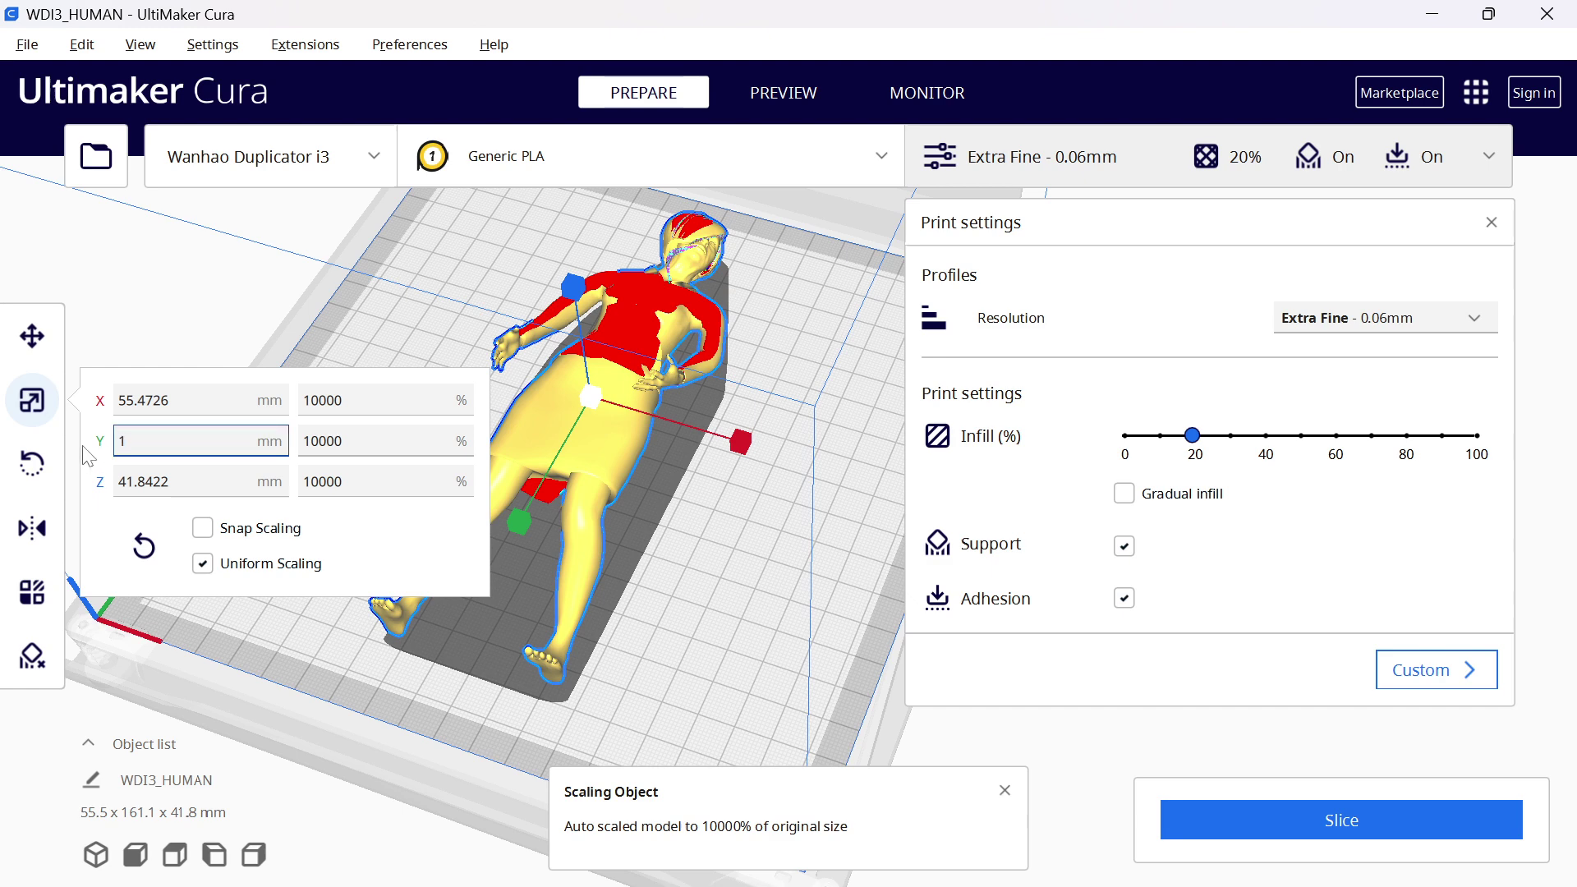
type("00")
key("Return")
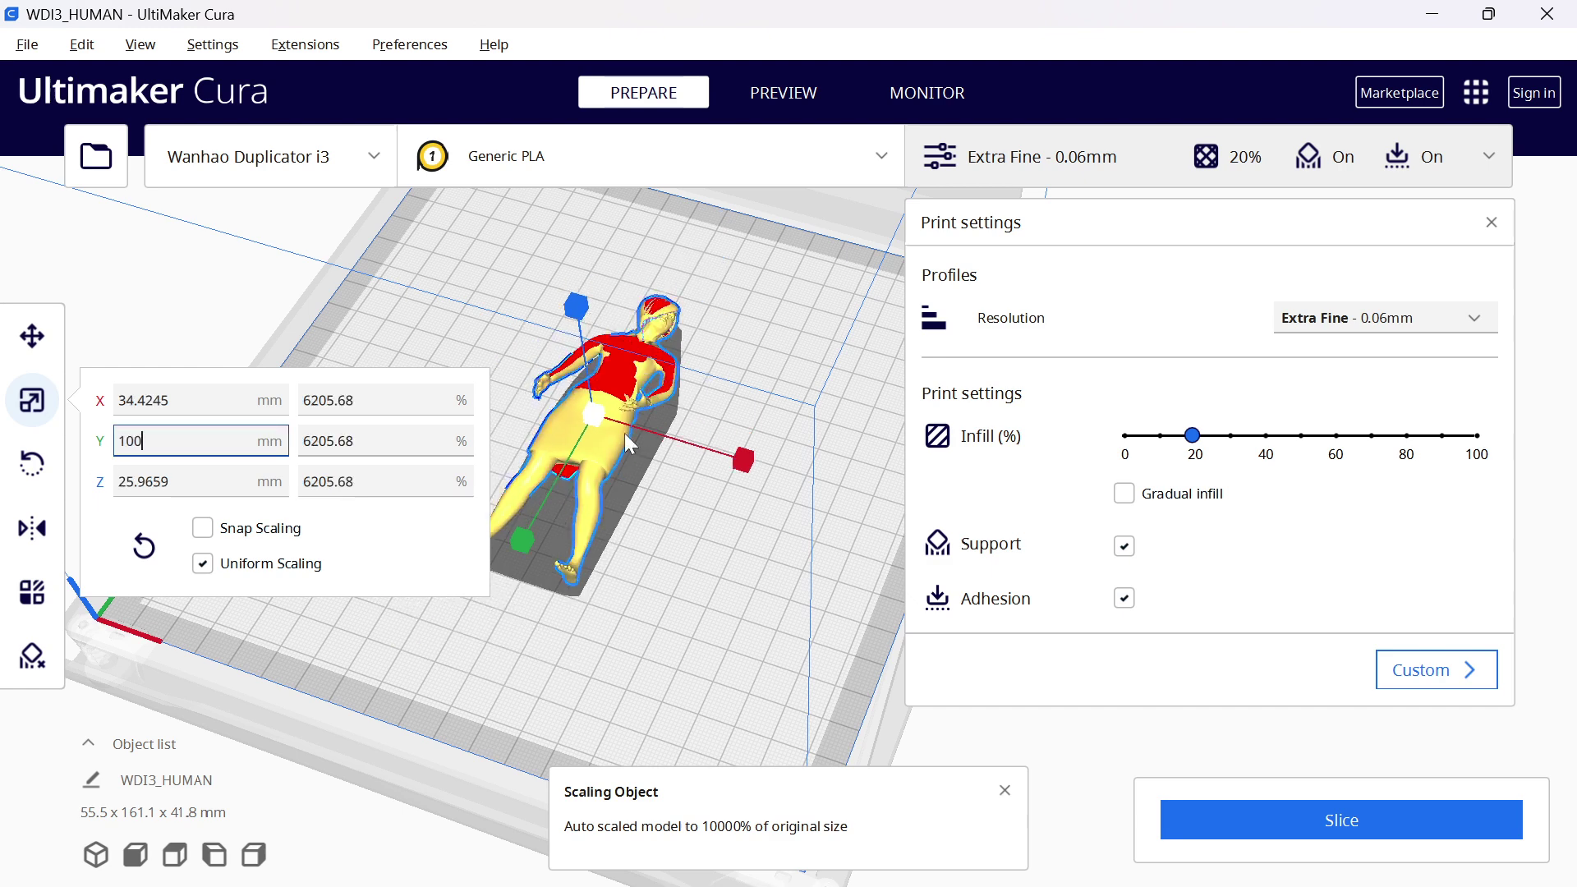
Step: Keep the print resolution at Extra Fine - 0.06mm and slice the figure
mouse_move(629, 435)
right_mouse_down()
mouse_move(640, 505)
mouse_move(550, 491)
mouse_move(534, 464)
mouse_move(733, 440)
mouse_move(785, 466)
mouse_move(644, 441)
right_mouse_up()
left_click(603, 501)
left_click(565, 517)
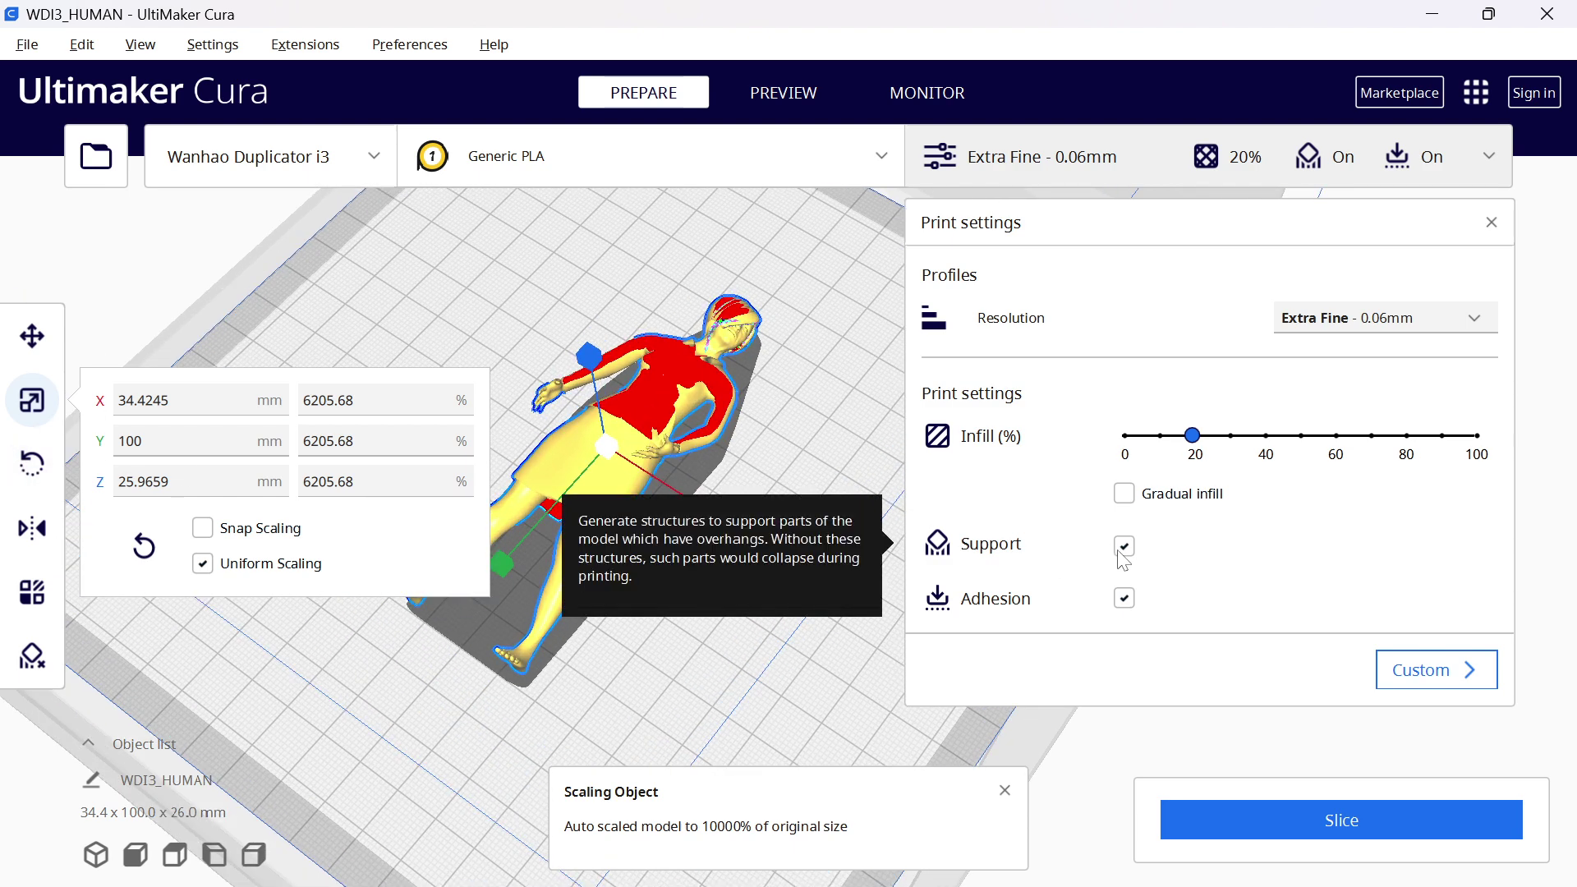
left_click(974, 174)
left_click(974, 174)
left_click(1330, 323)
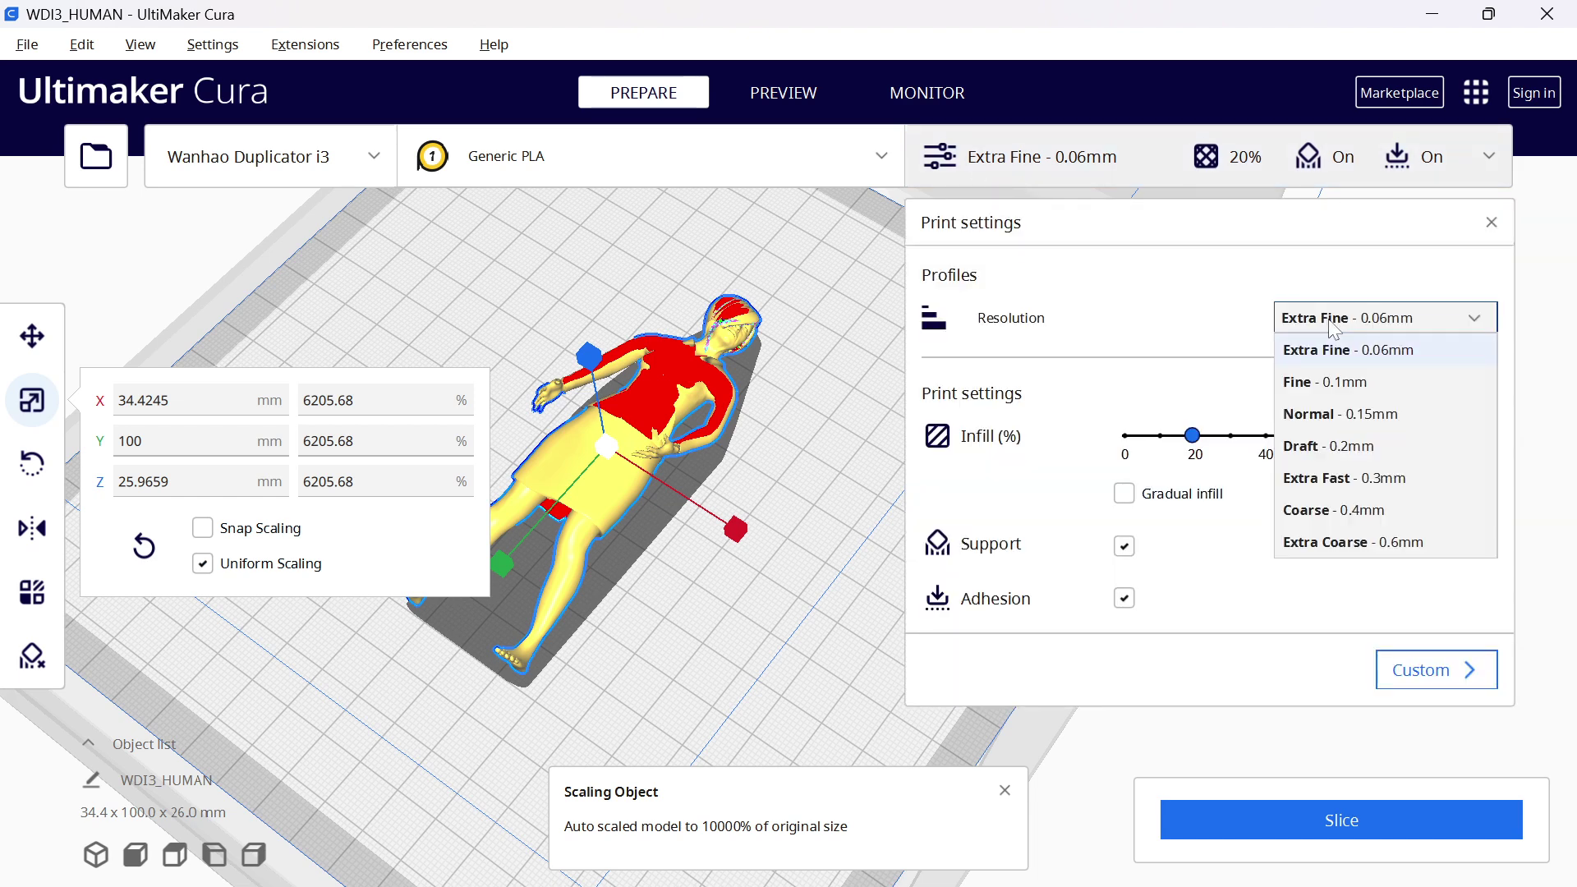
left_click(1332, 327)
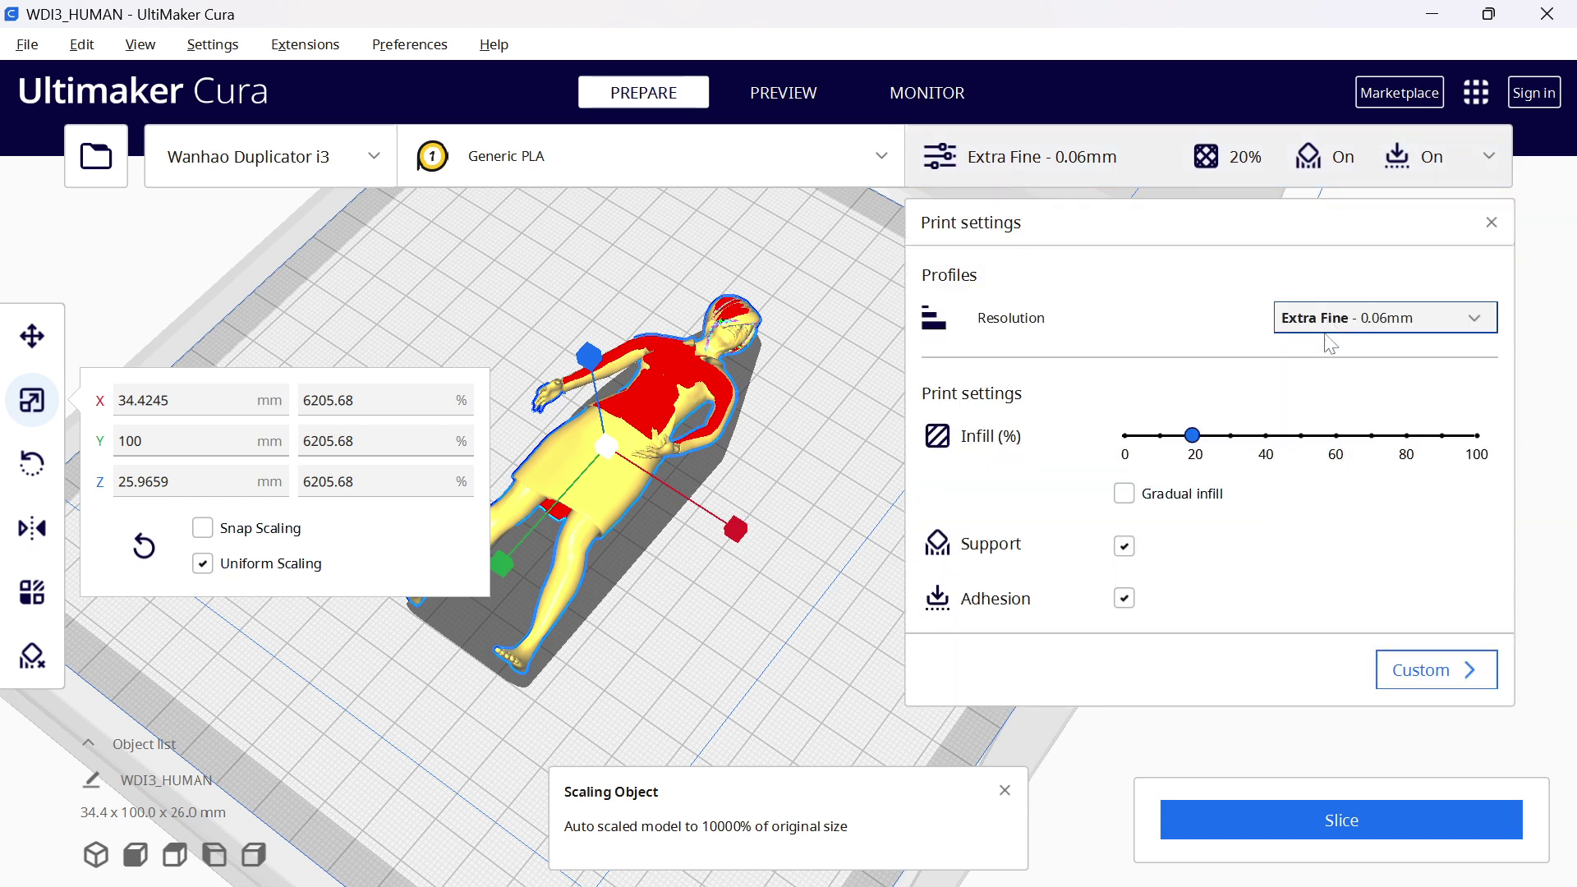
left_click(1373, 829)
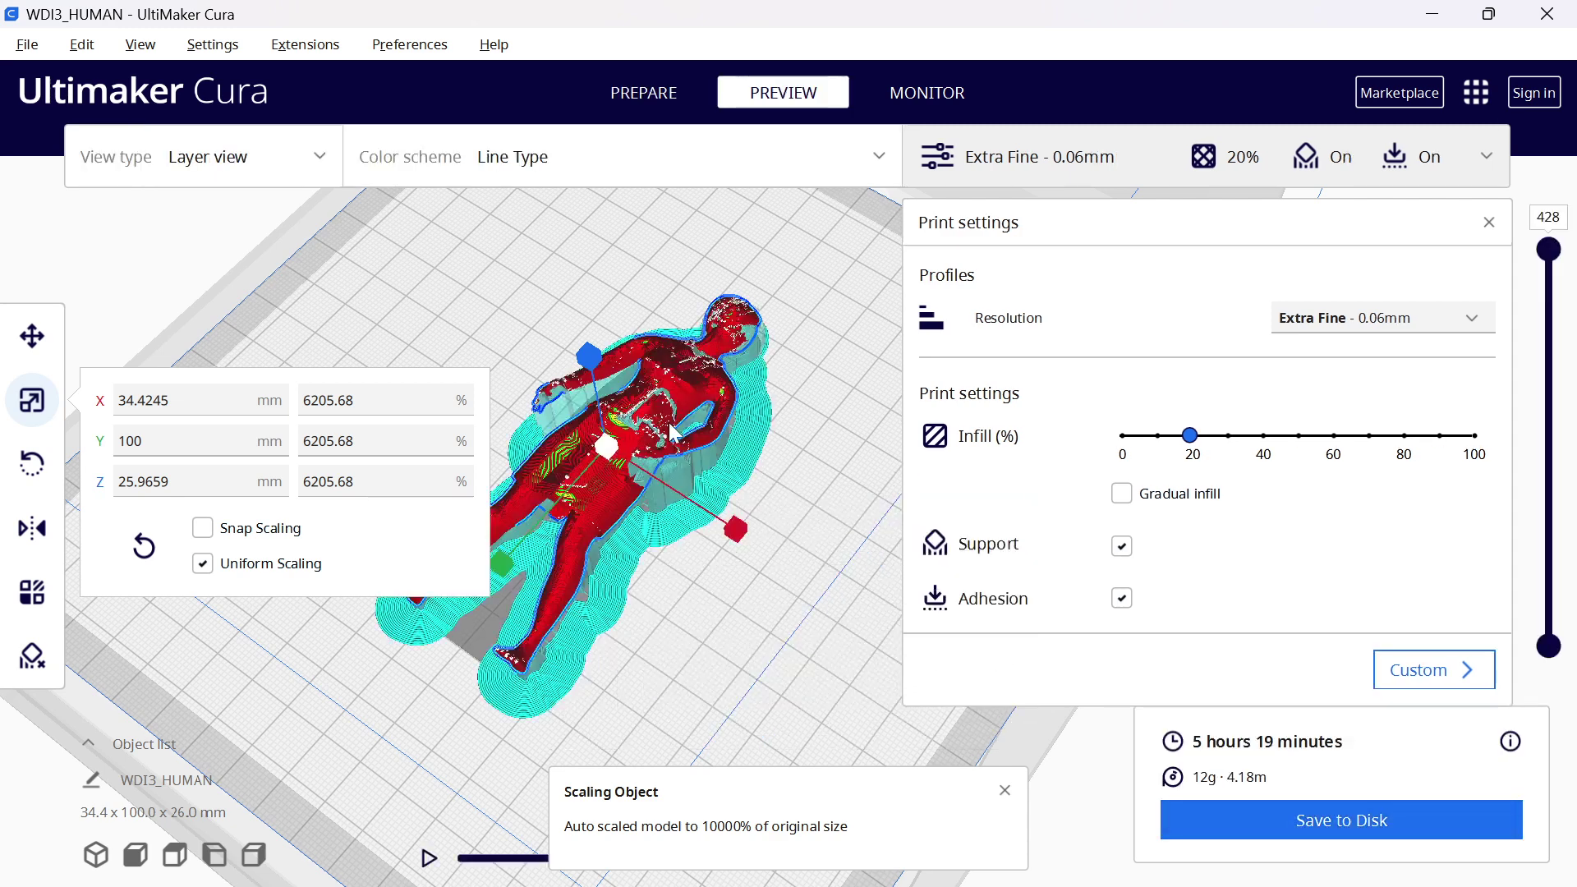
scroll(673, 398, "up", 5)
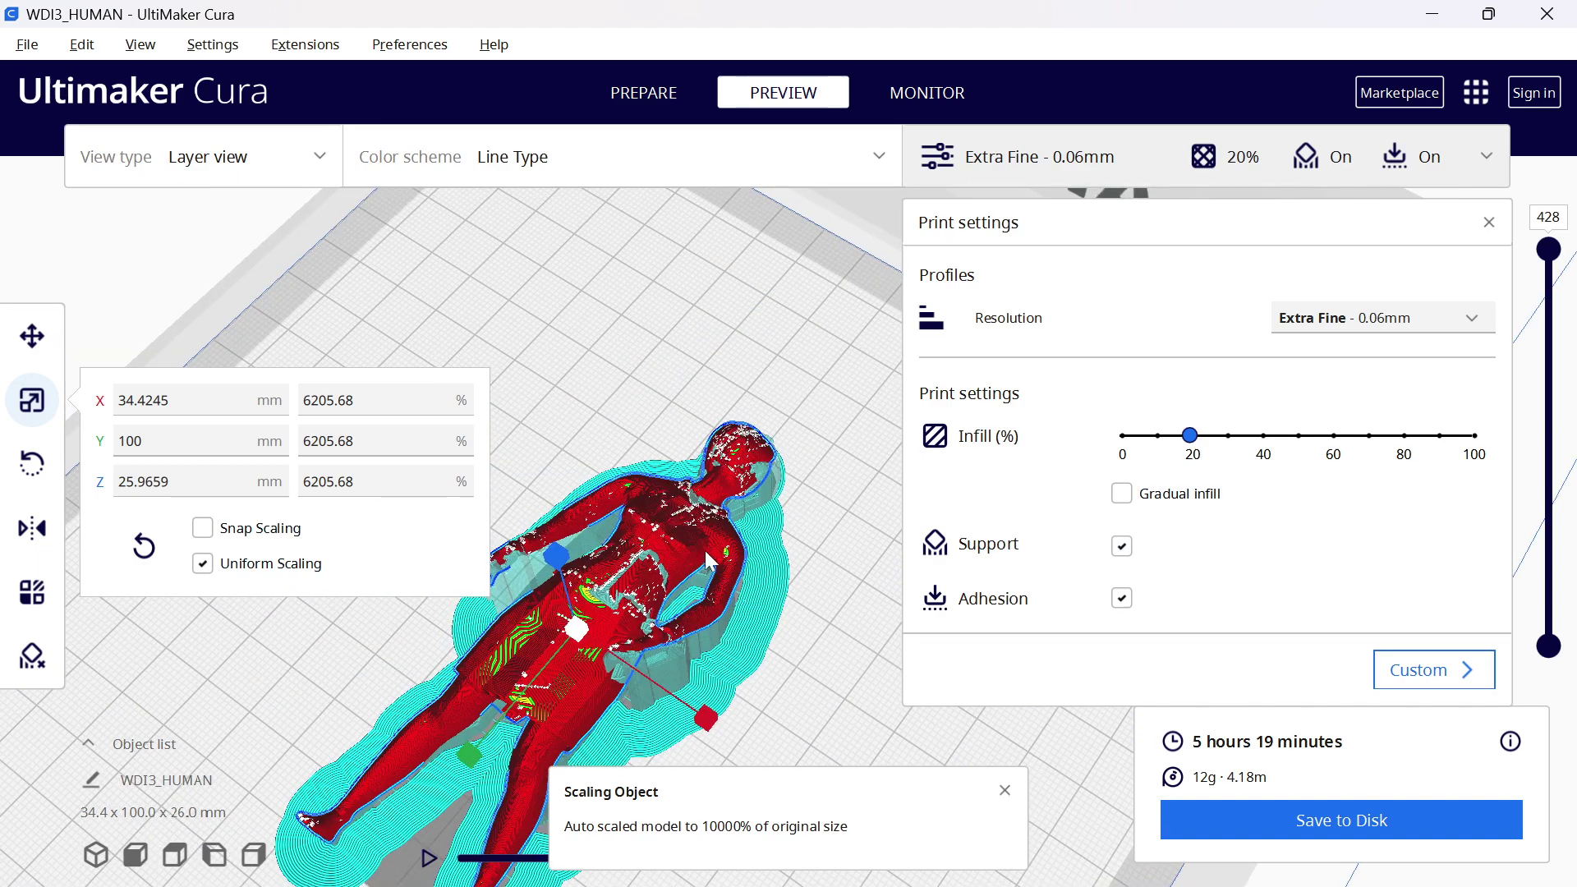
left_click_drag(686, 533, 675, 490)
right_click(672, 481)
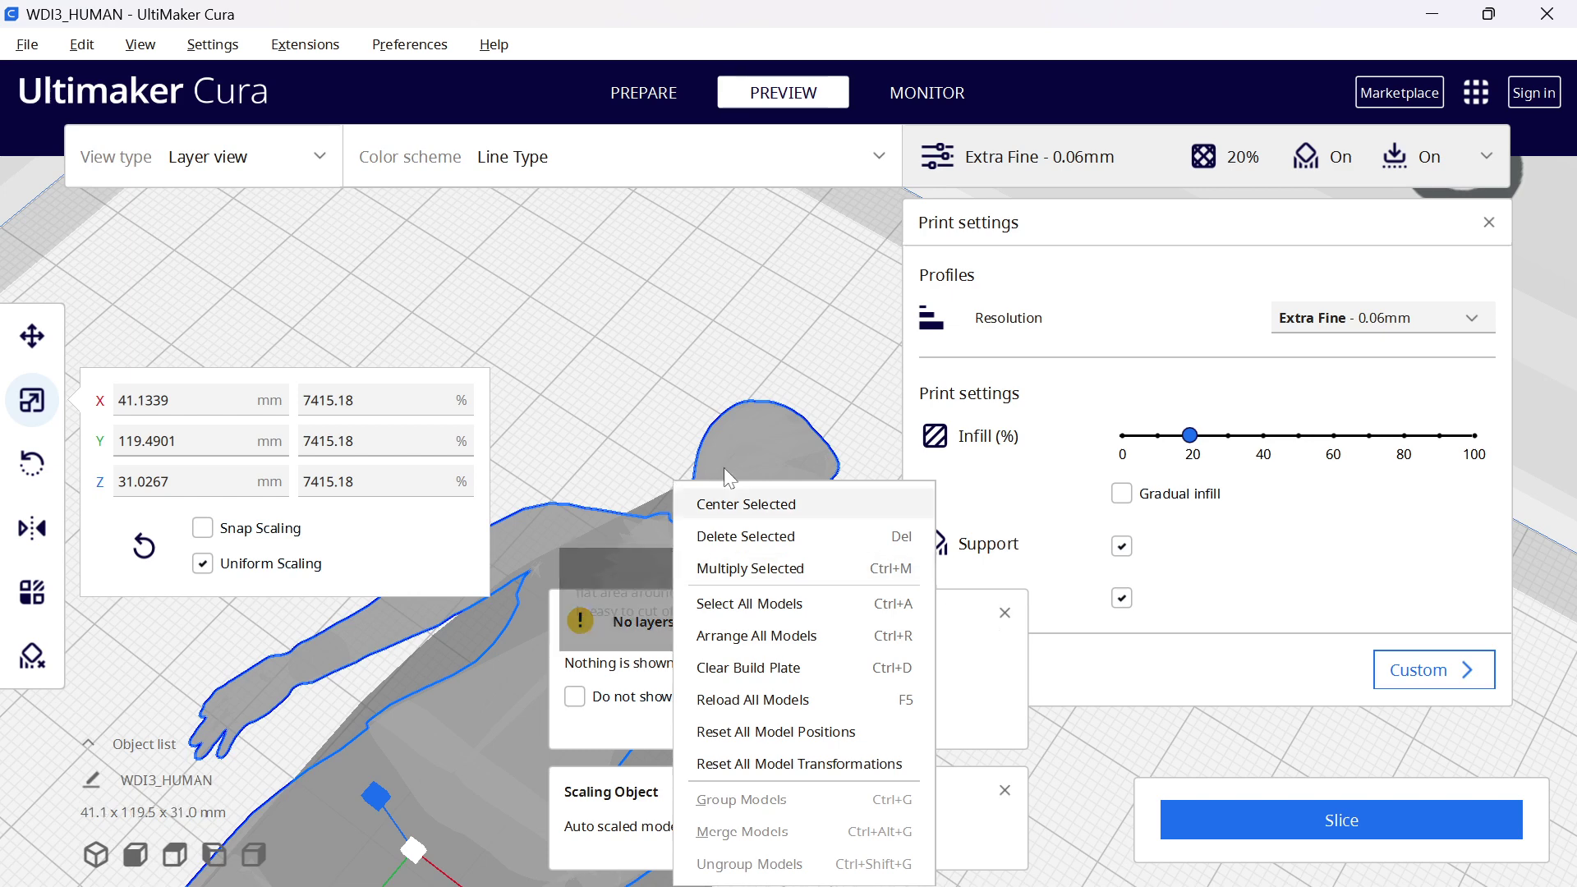
left_click(619, 363)
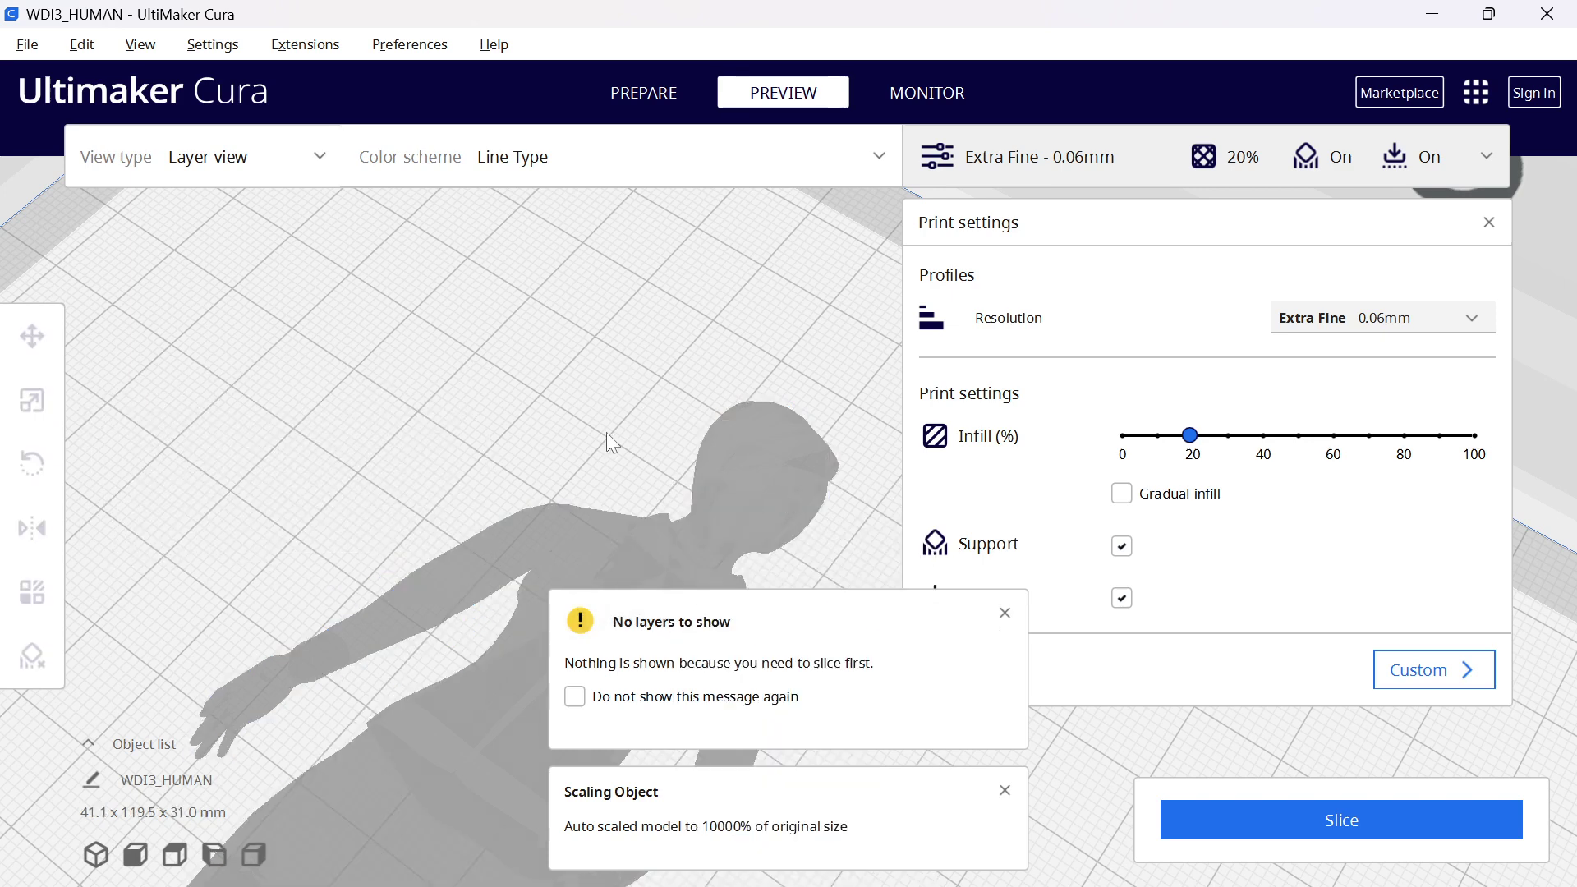
key("ctrl+z")
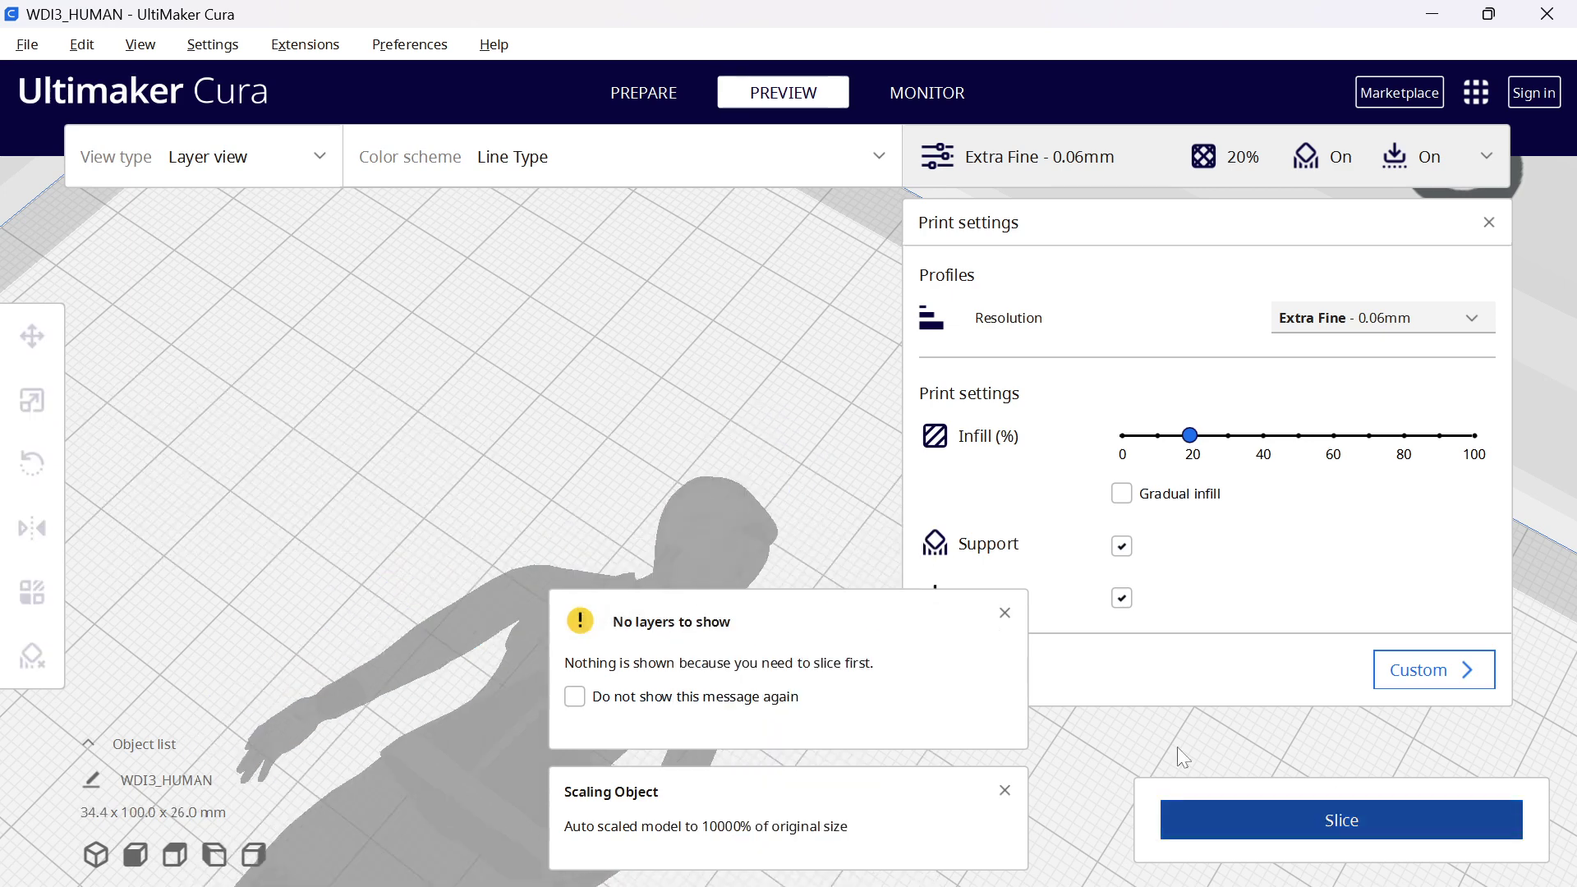
Step: Slice the figure again and dismiss the layer and scaling notifications
key("ctrl+p")
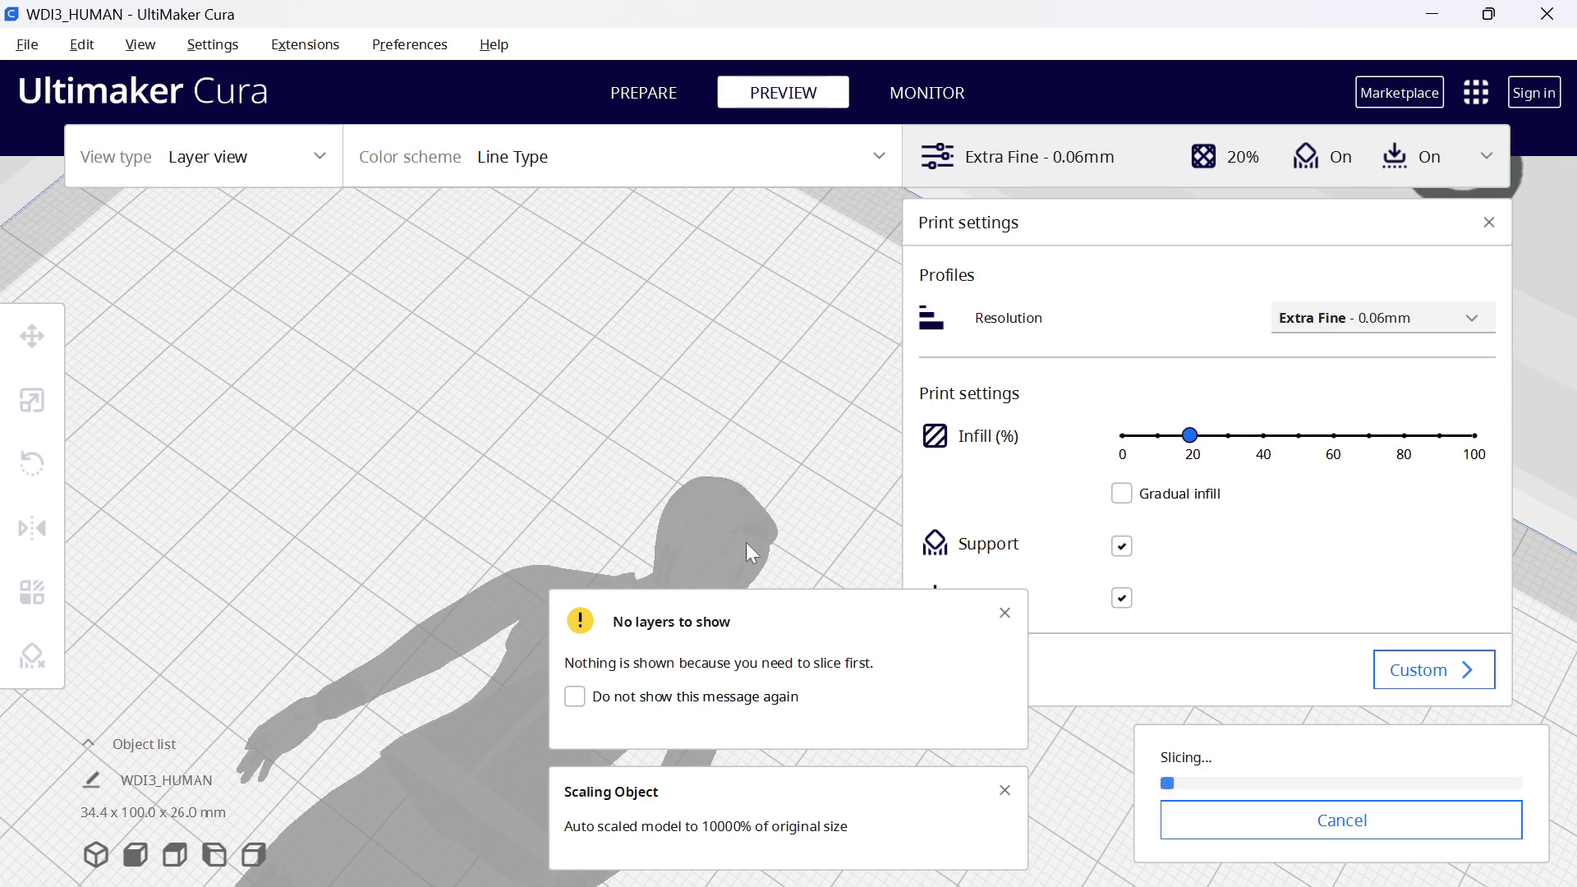
left_click(1004, 613)
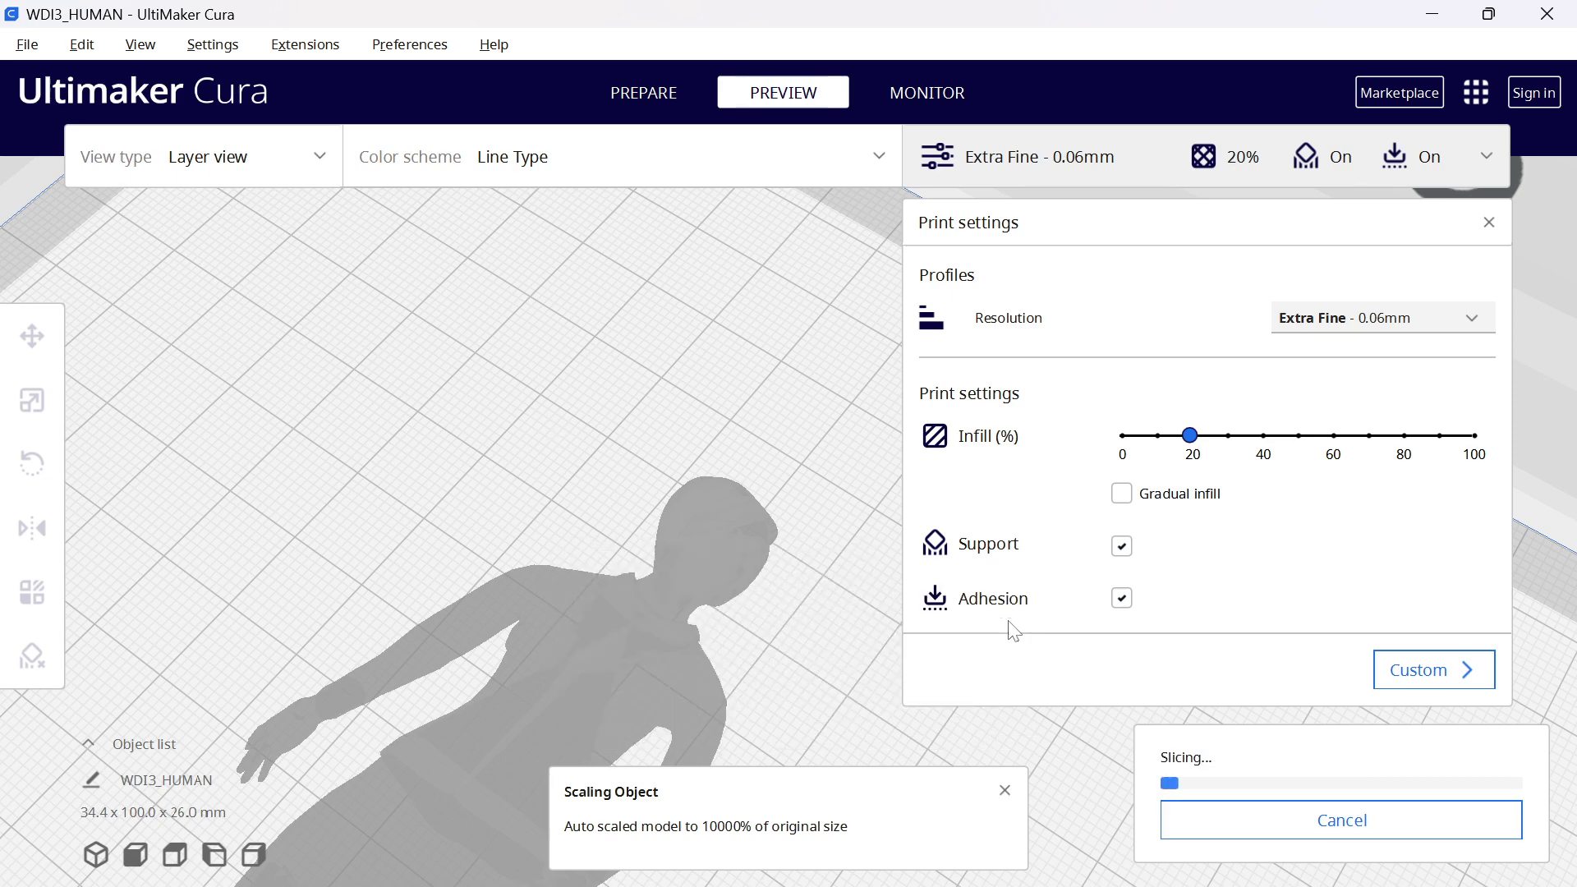
left_click(1004, 790)
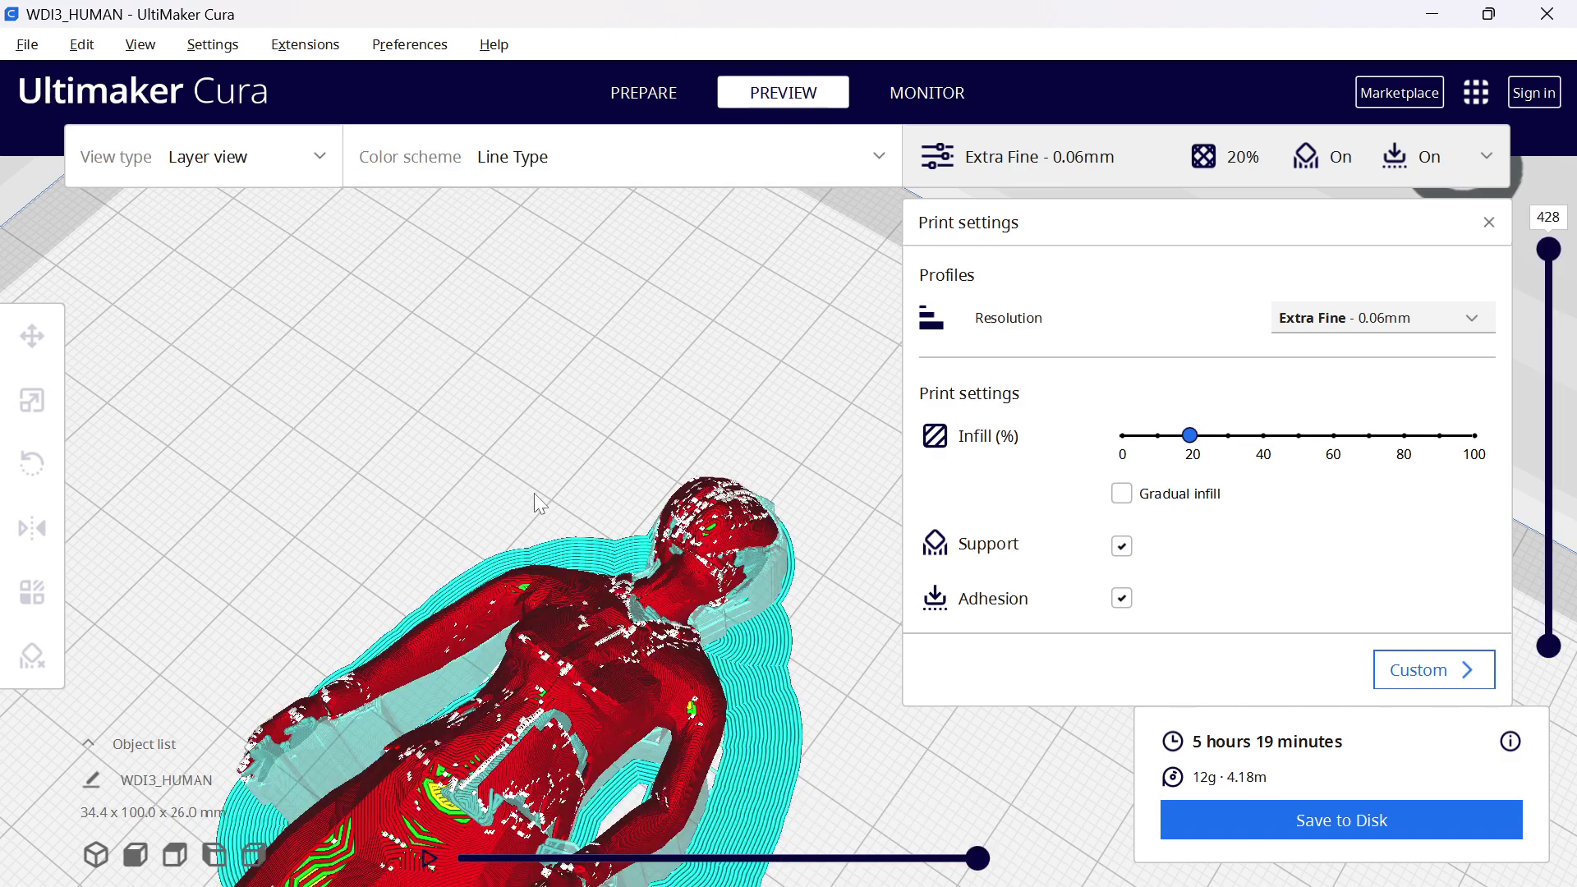
Step: Examine the sliced figure in the layer preview, moving down through its layers and back up to the top one
right_click_drag(547, 755, 589, 746)
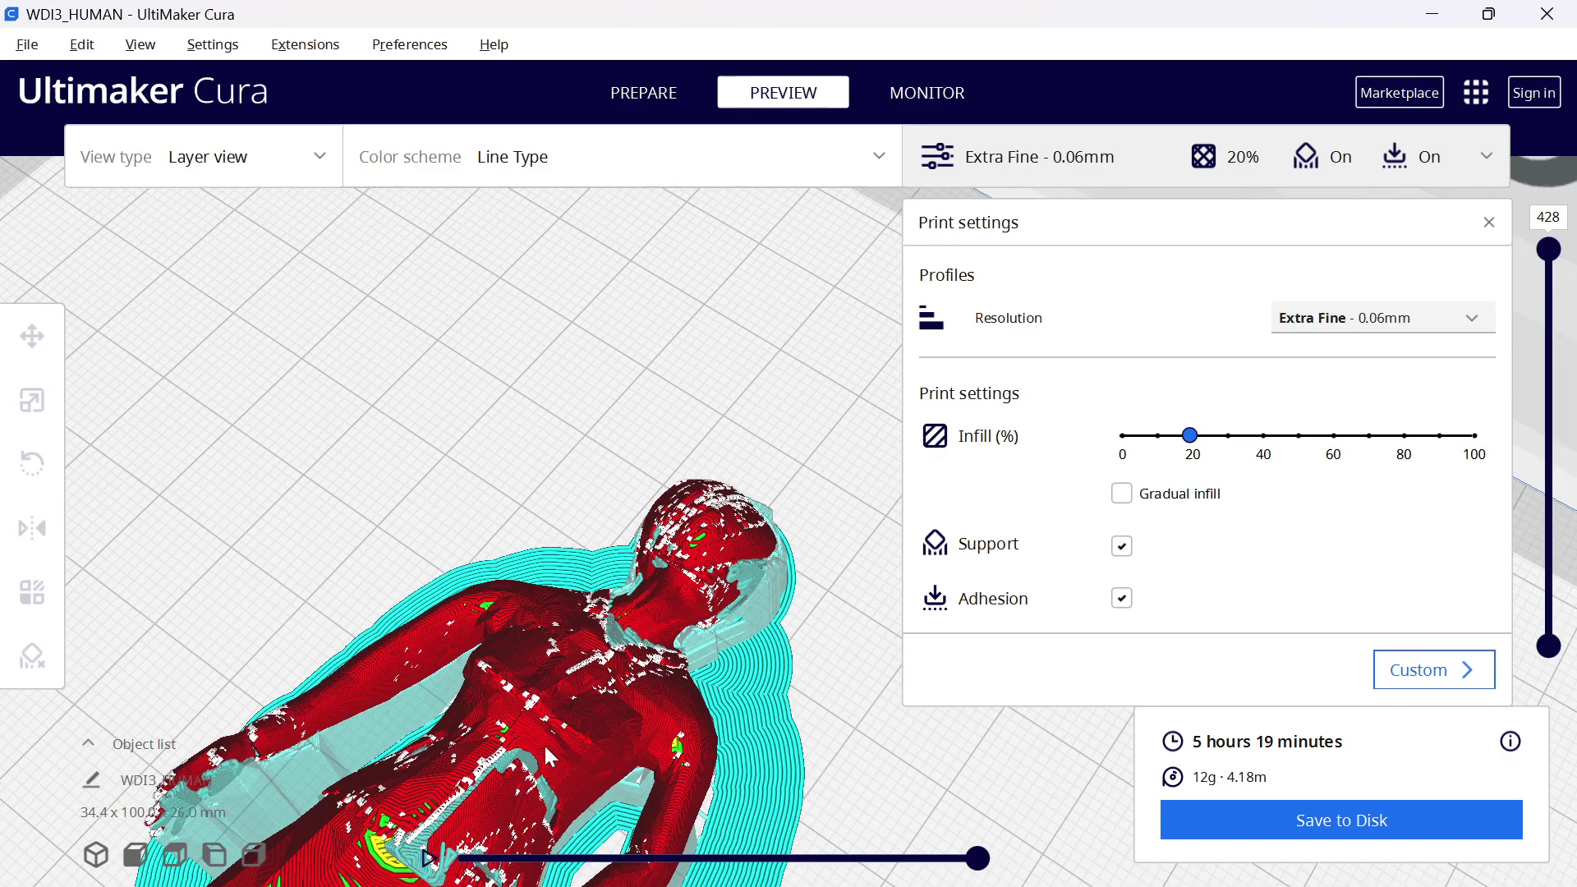
left_click_drag(1554, 262, 1527, 143)
right_click_drag(739, 533, 608, 668)
scroll(580, 702, "down", 10)
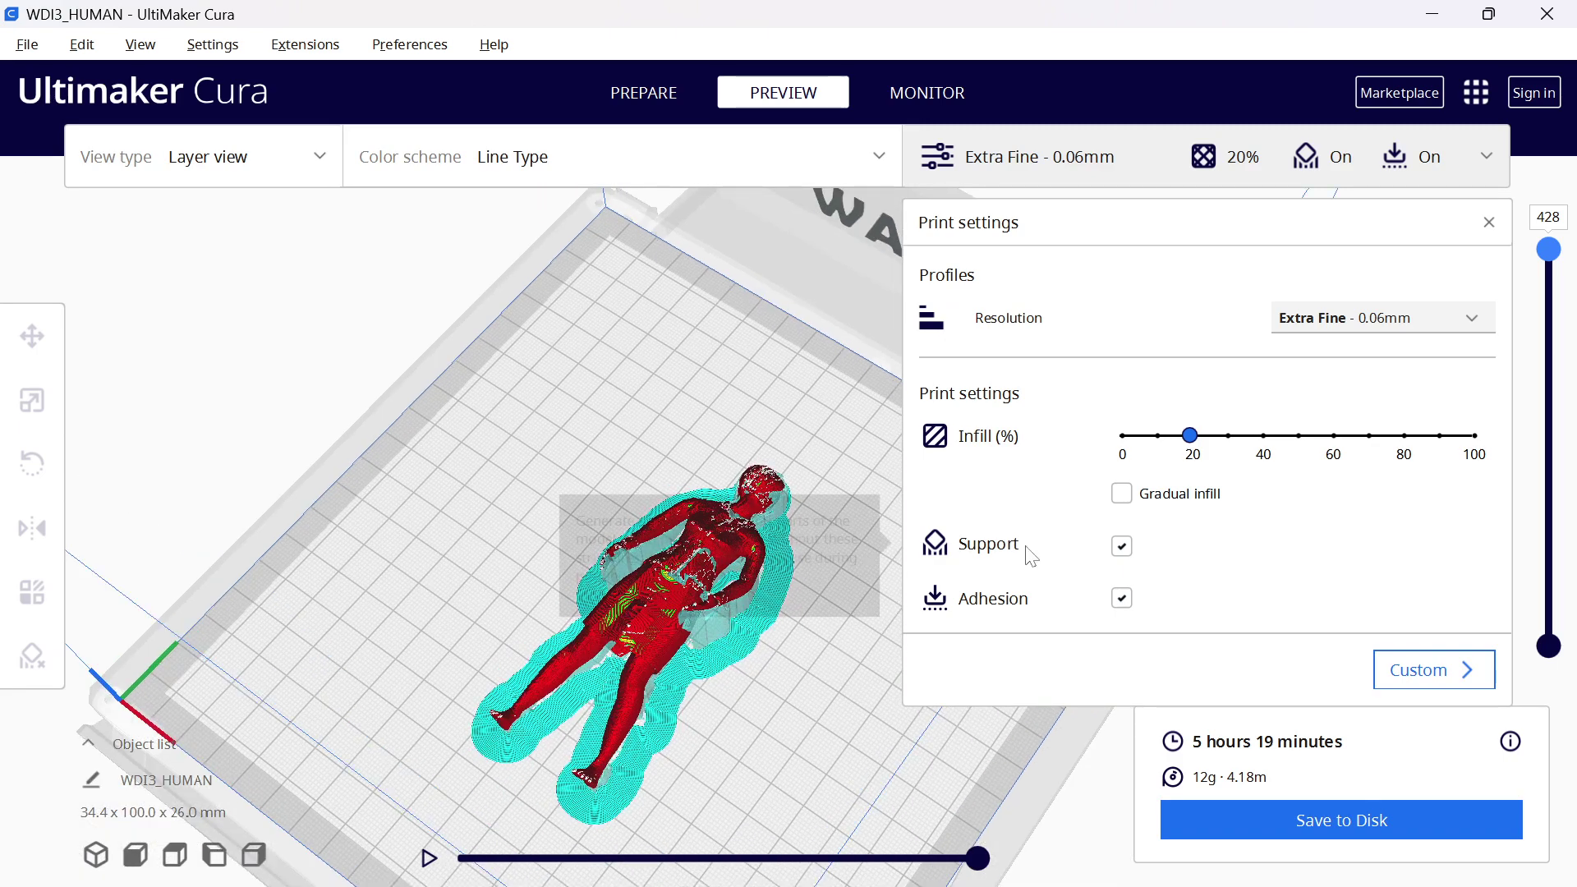
scroll(643, 685, "up", 1)
scroll(642, 683, "up", 1)
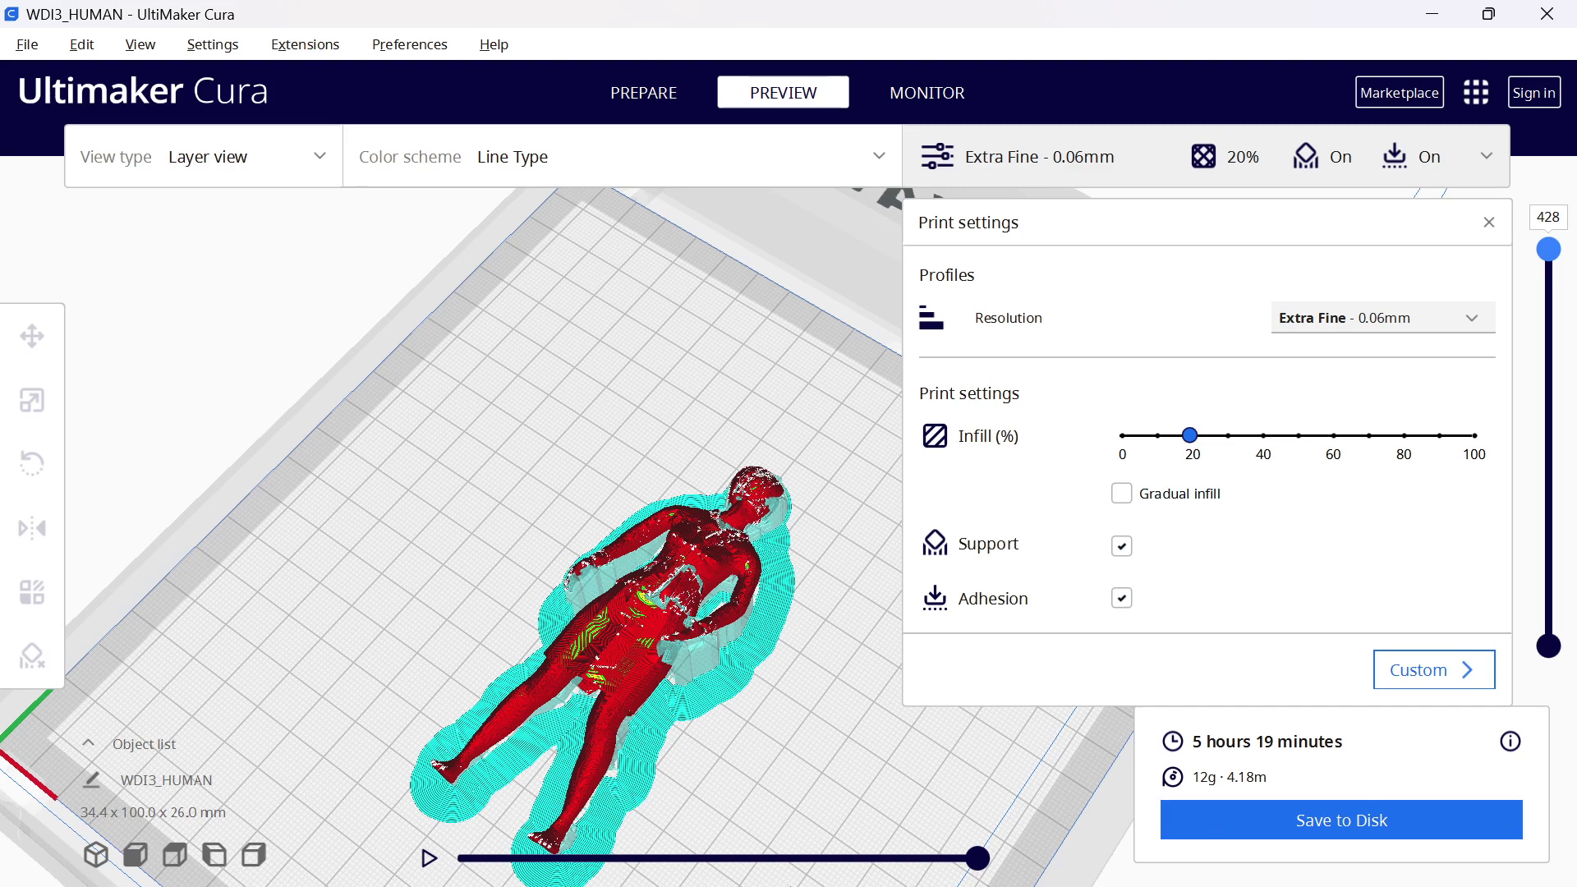
Step: Switch back to Blender and add a Remesh modifier in Smooth mode to the character
left_click(1072, 876)
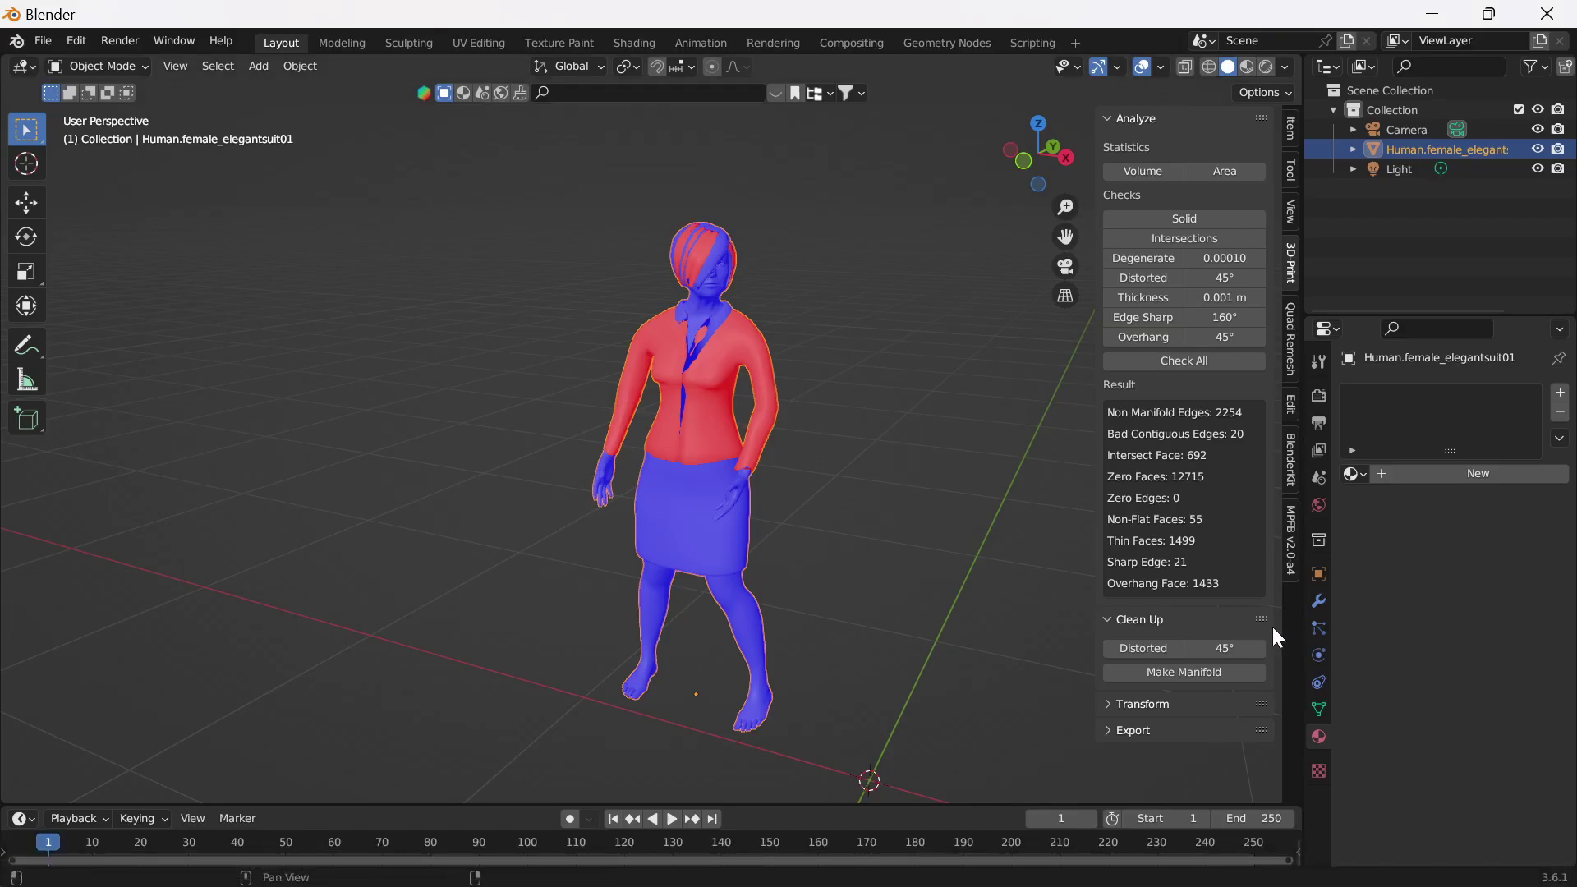
left_click(1316, 601)
left_click(1355, 390)
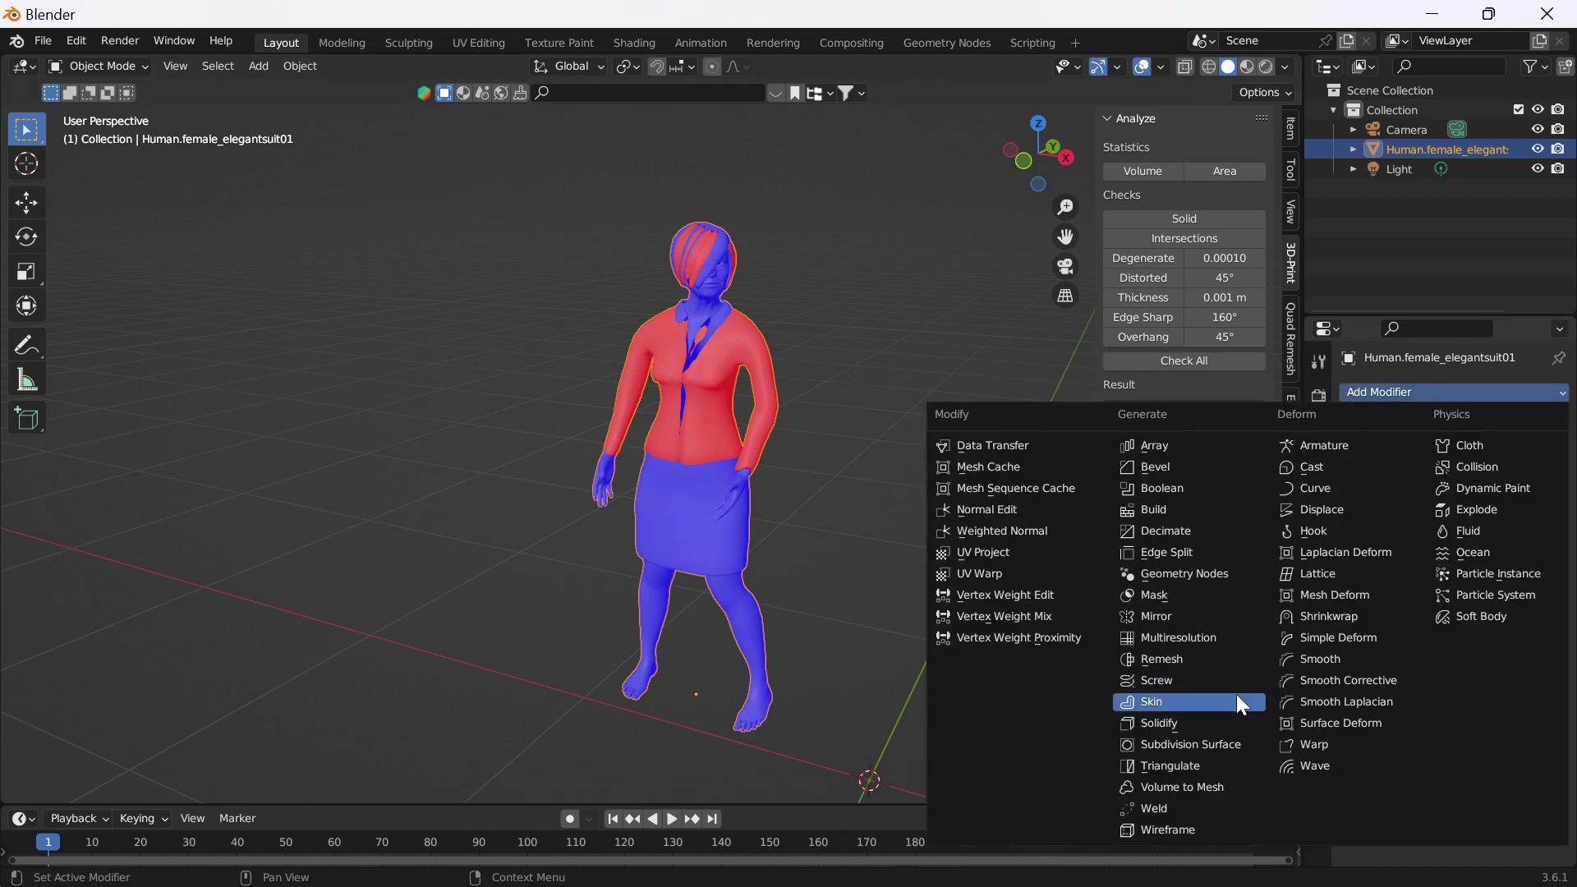
left_click(1225, 661)
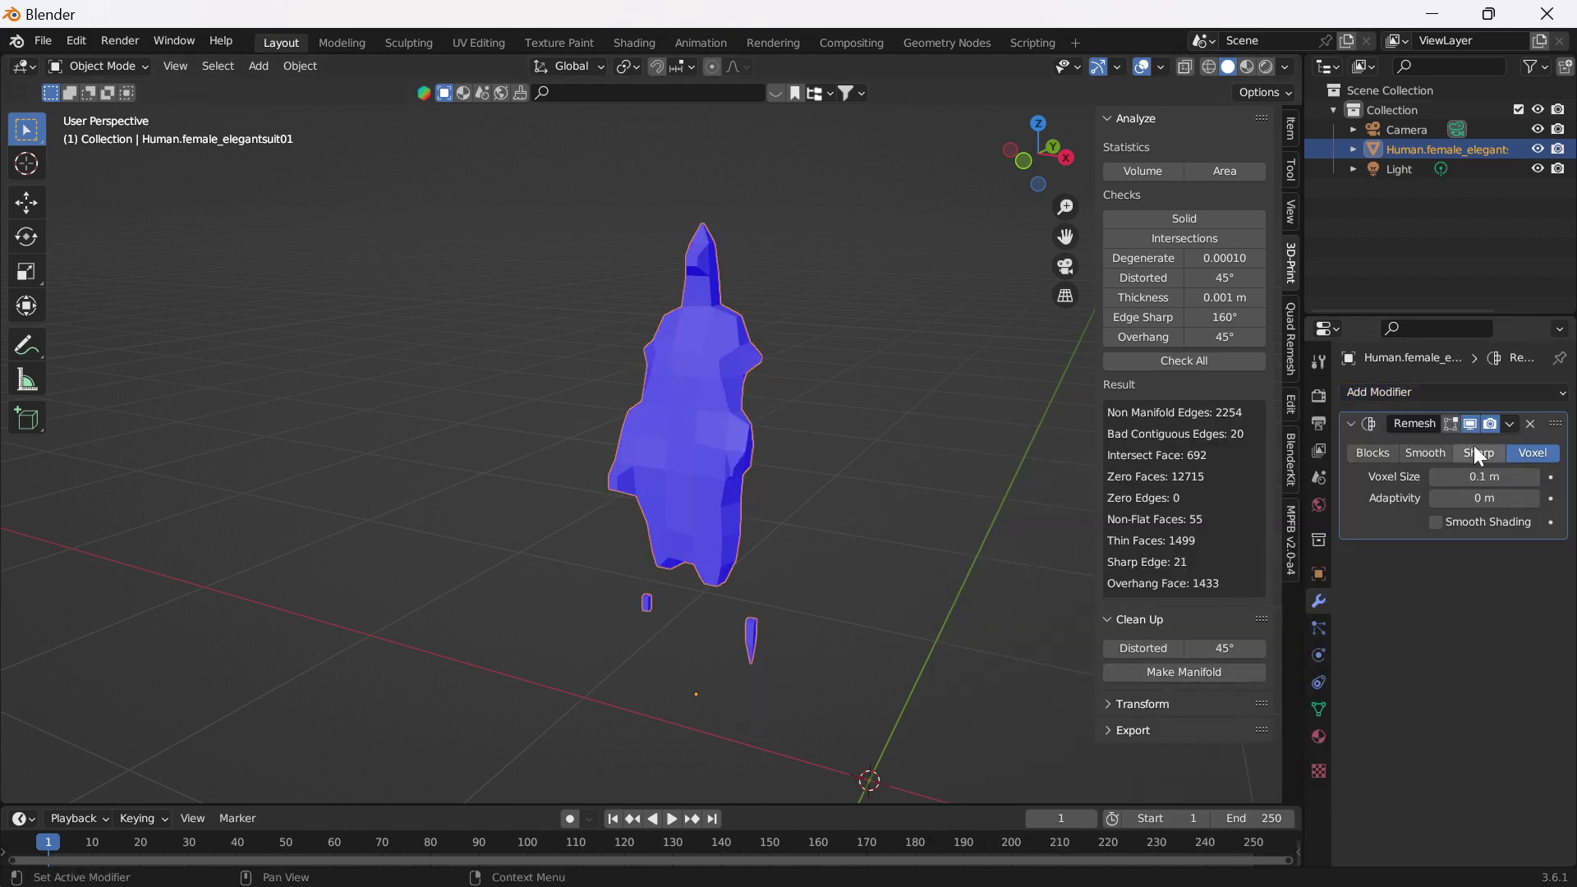
left_click(1423, 468)
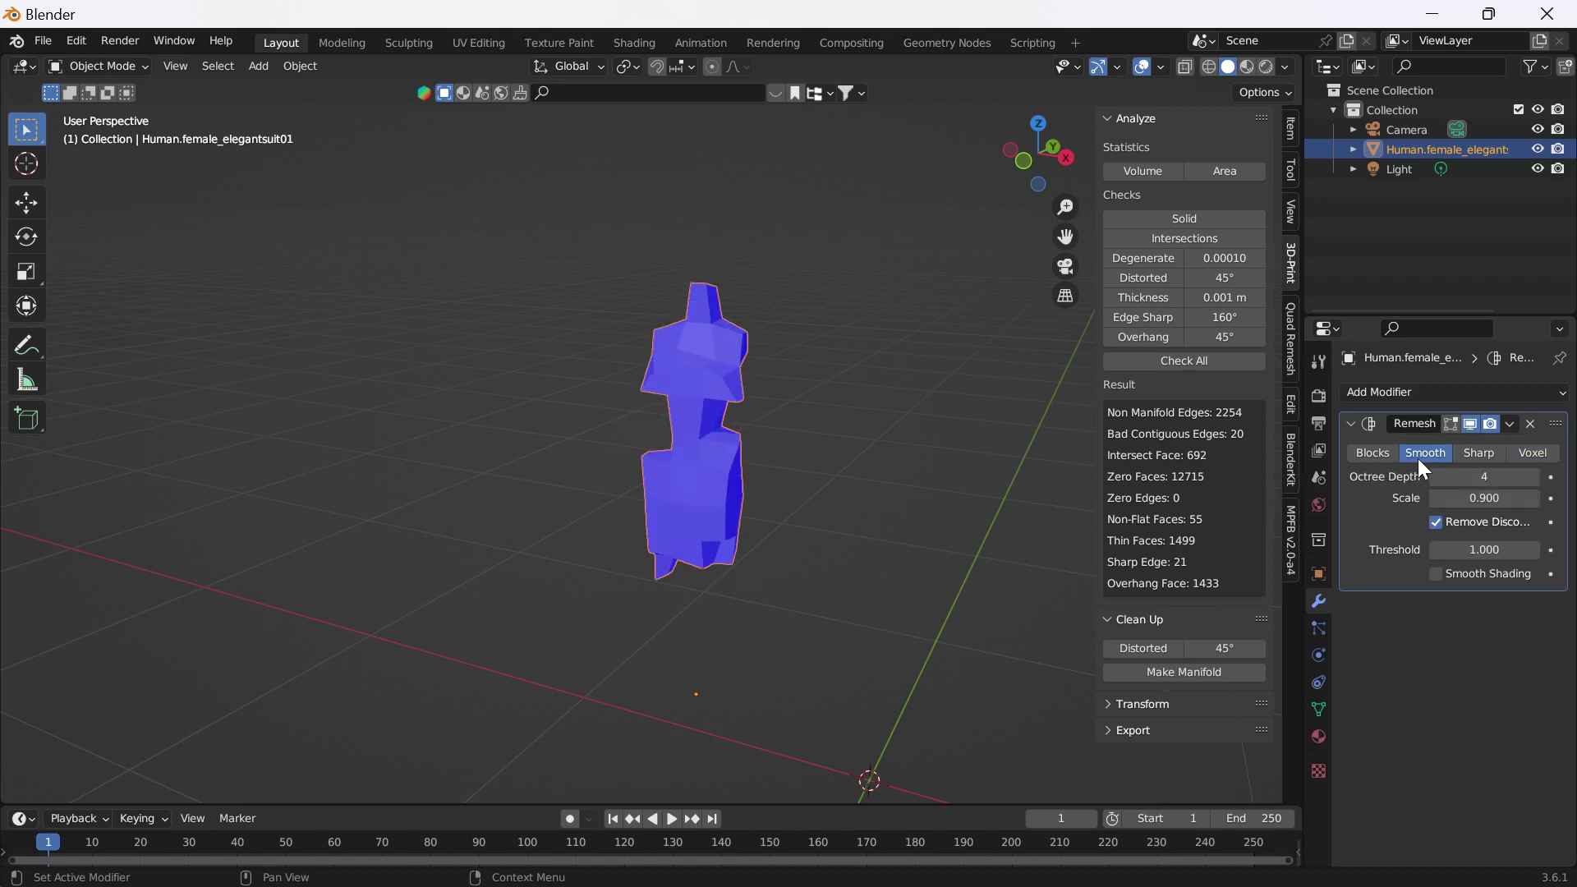
Step: Set the Remesh modifier's octree depth to 8 and check the character's surface detail
left_click(1532, 476)
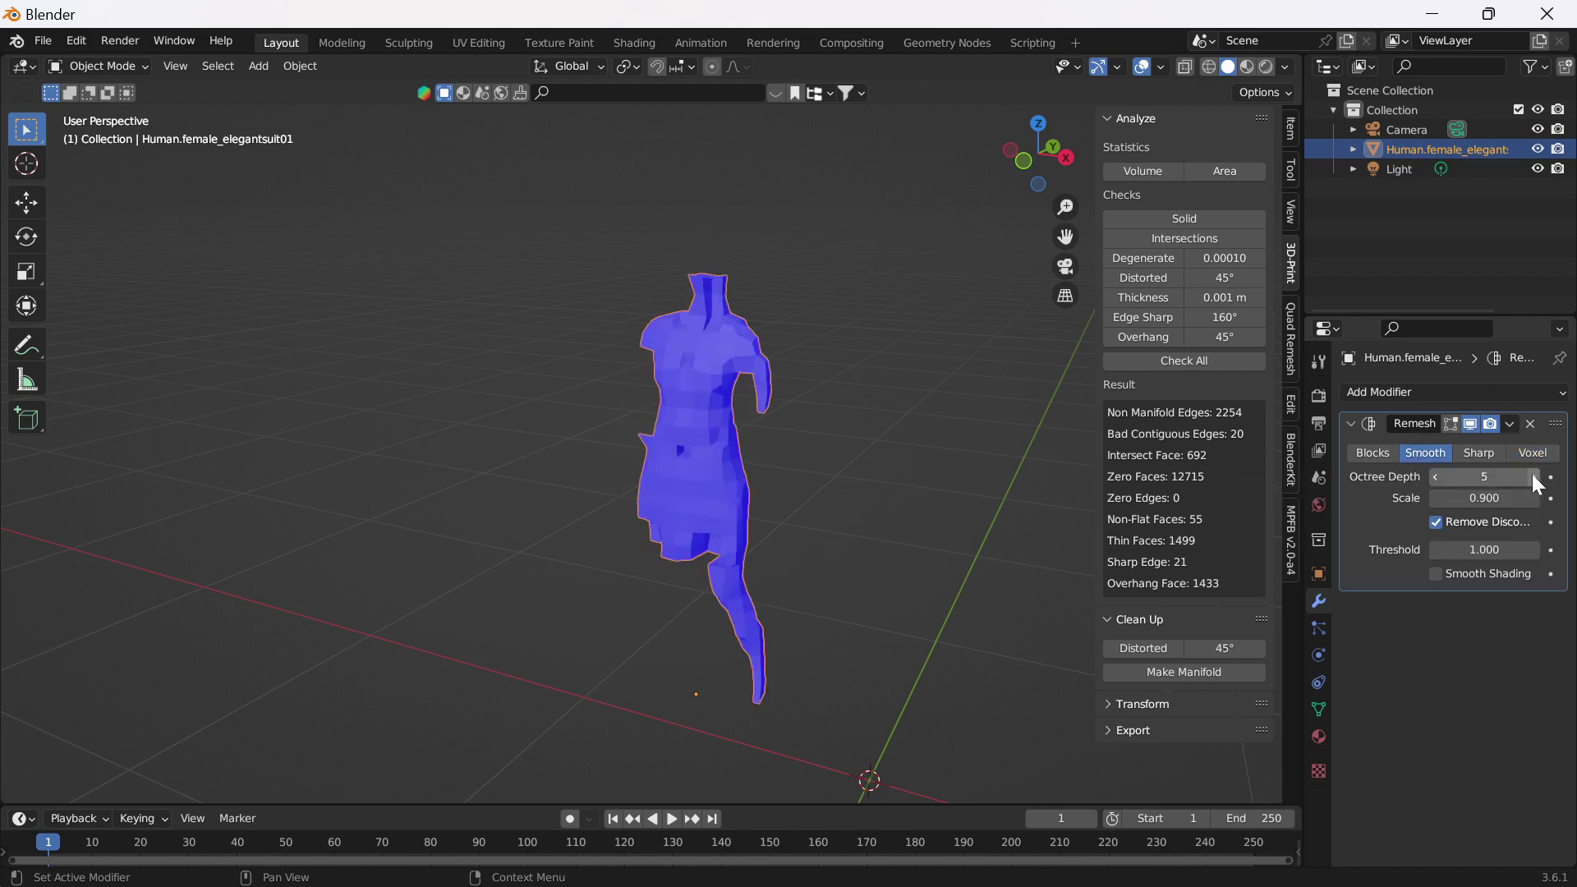
left_click(1533, 477)
left_click(1533, 477)
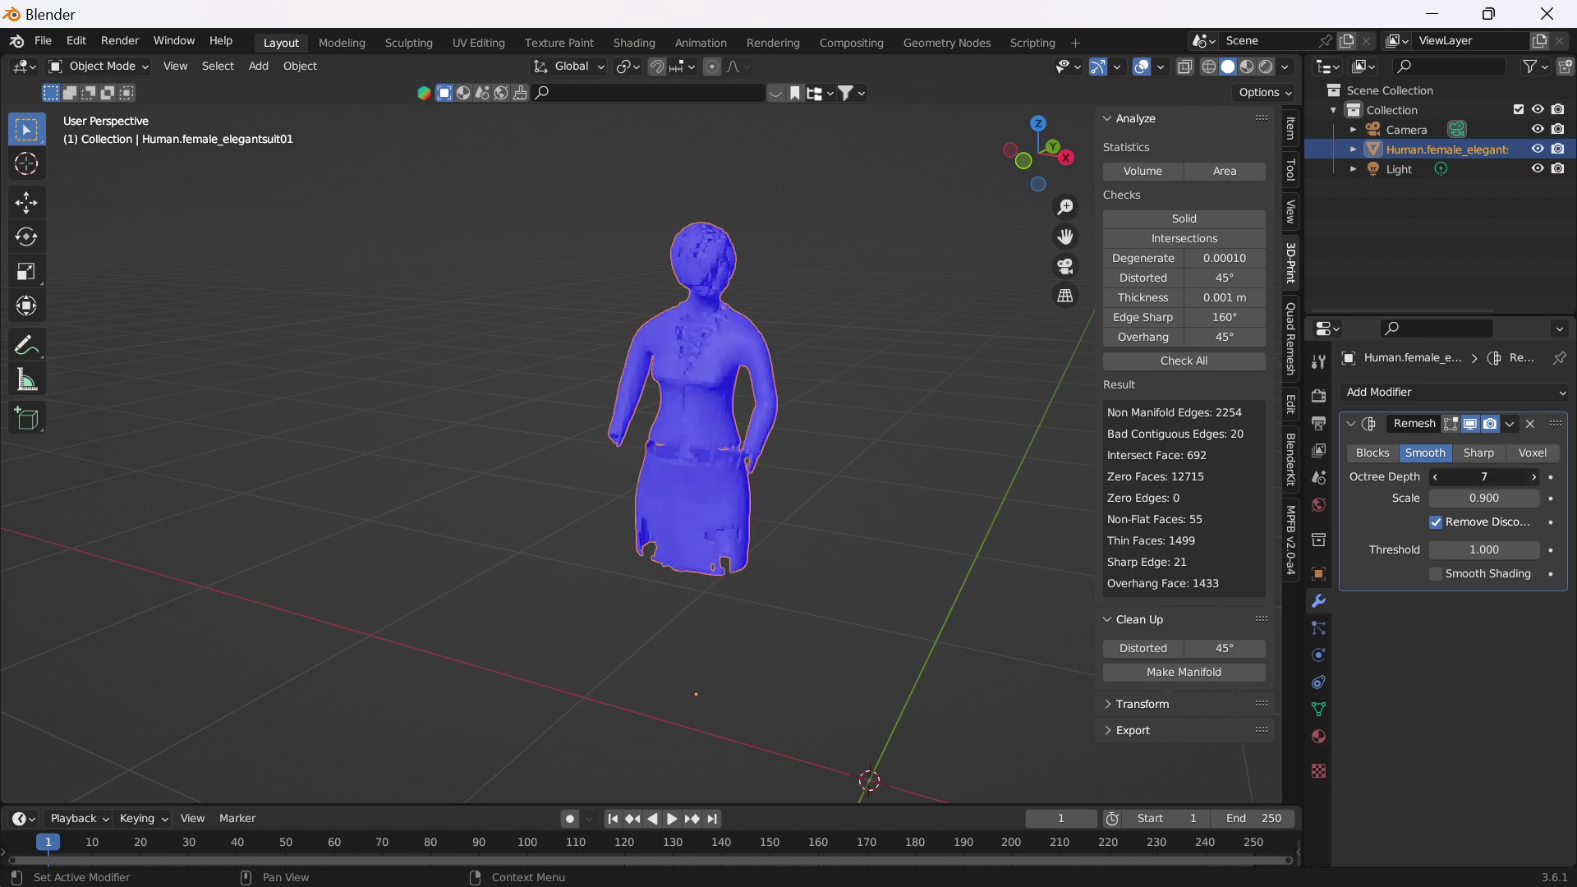
left_click(1533, 477)
scroll(780, 424, "up", 4)
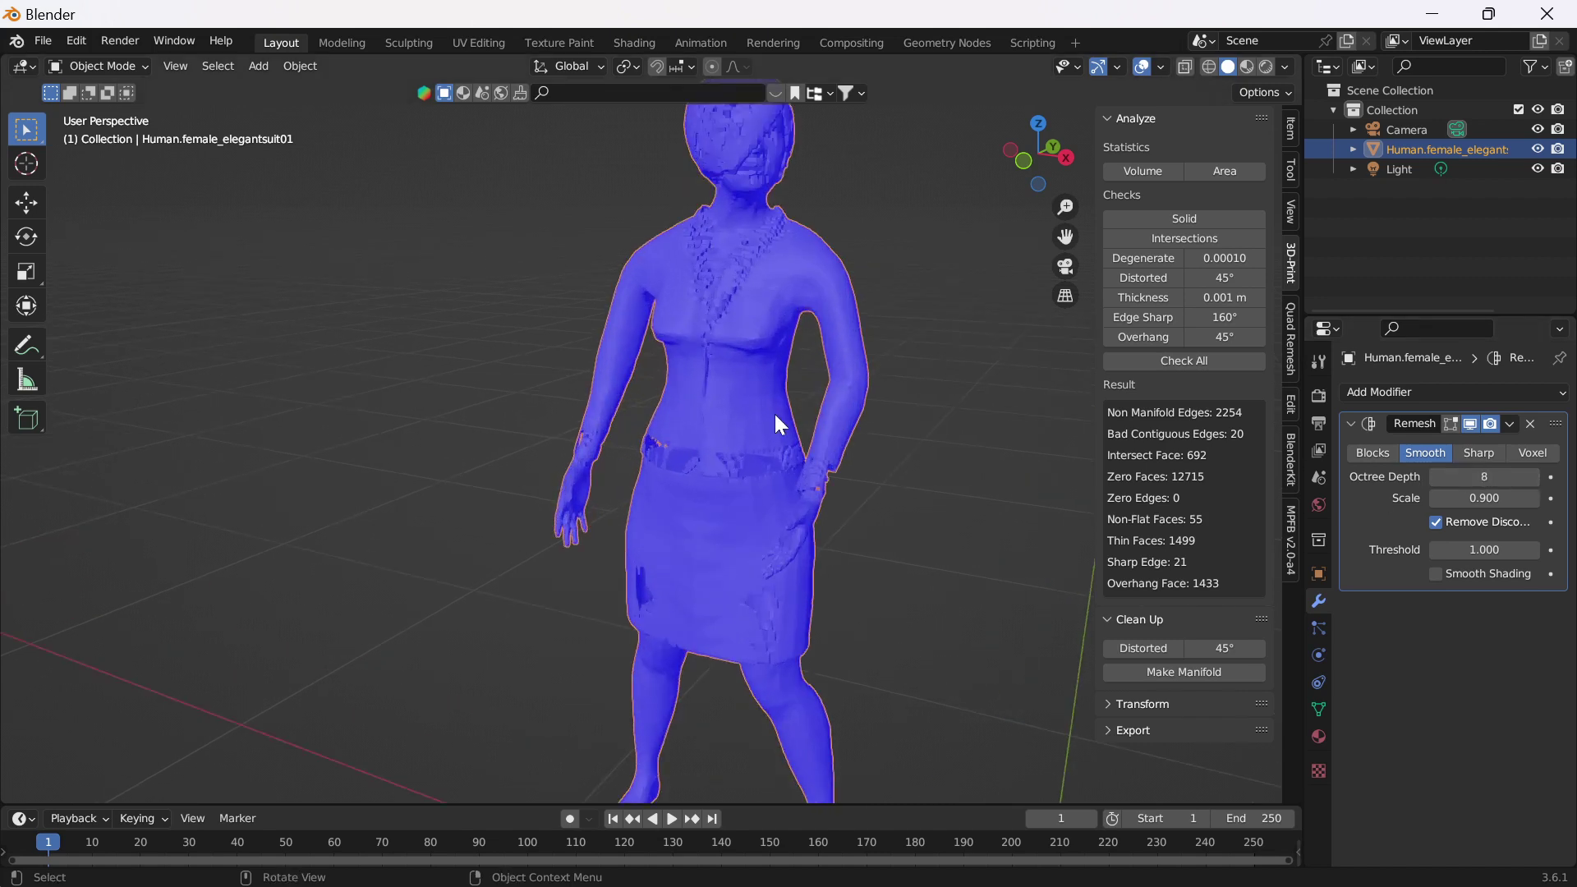
Step: Set the Remesh modifier's octree depth to 9 and check the detail across the whole figure
scroll(780, 425, "down", 3)
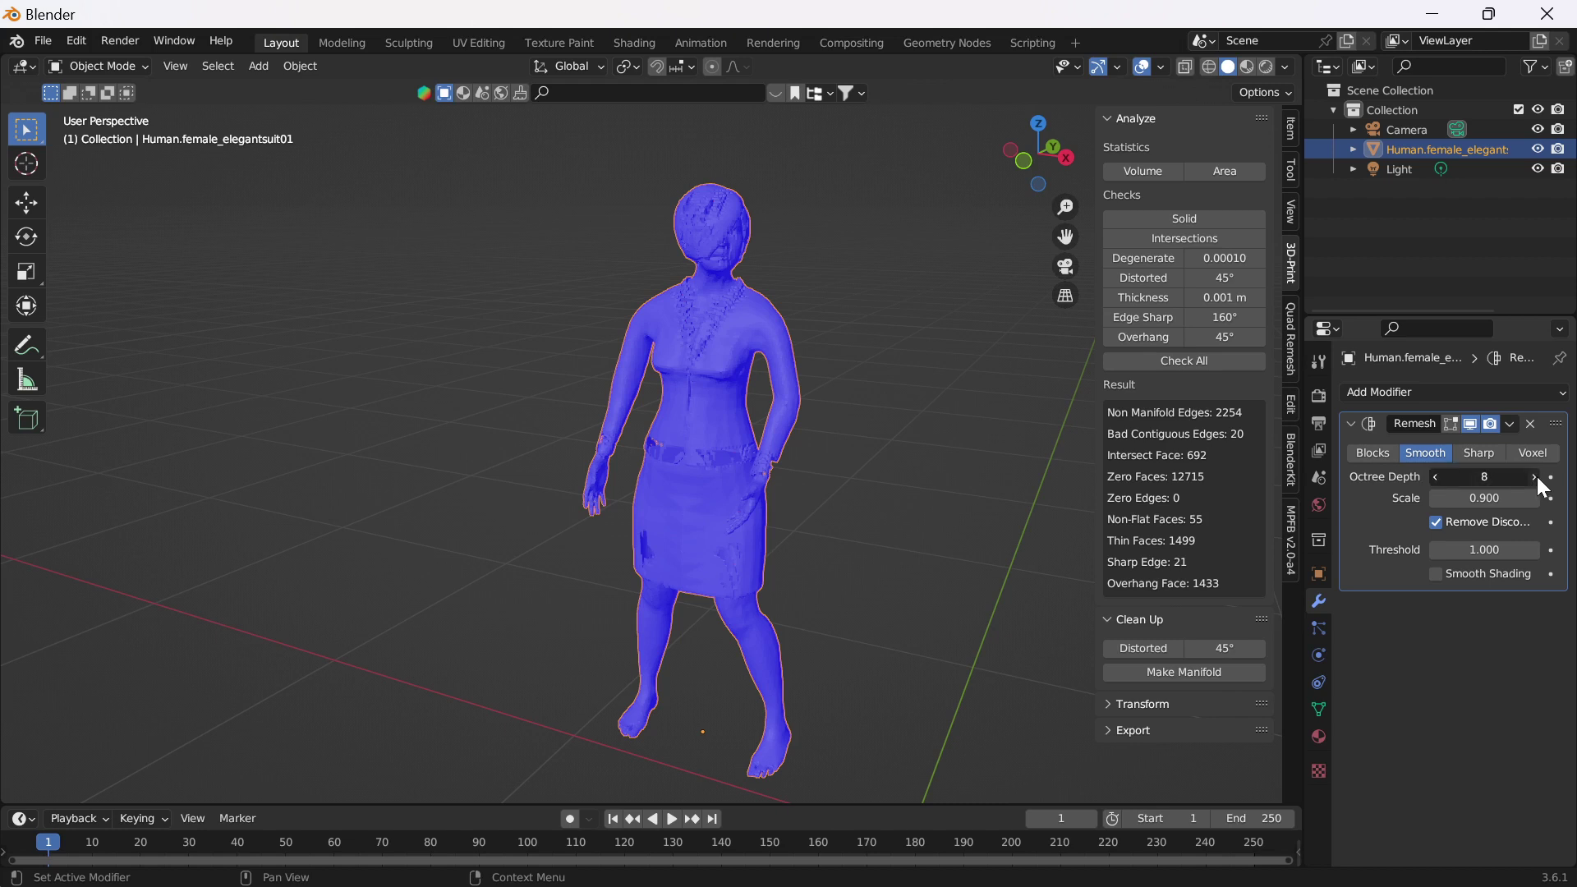
left_click(1535, 478)
middle_click_drag(721, 464, 593, 448)
scroll(668, 440, "up", 5)
scroll(903, 440, "down", 6)
scroll(592, 439, "up", 3)
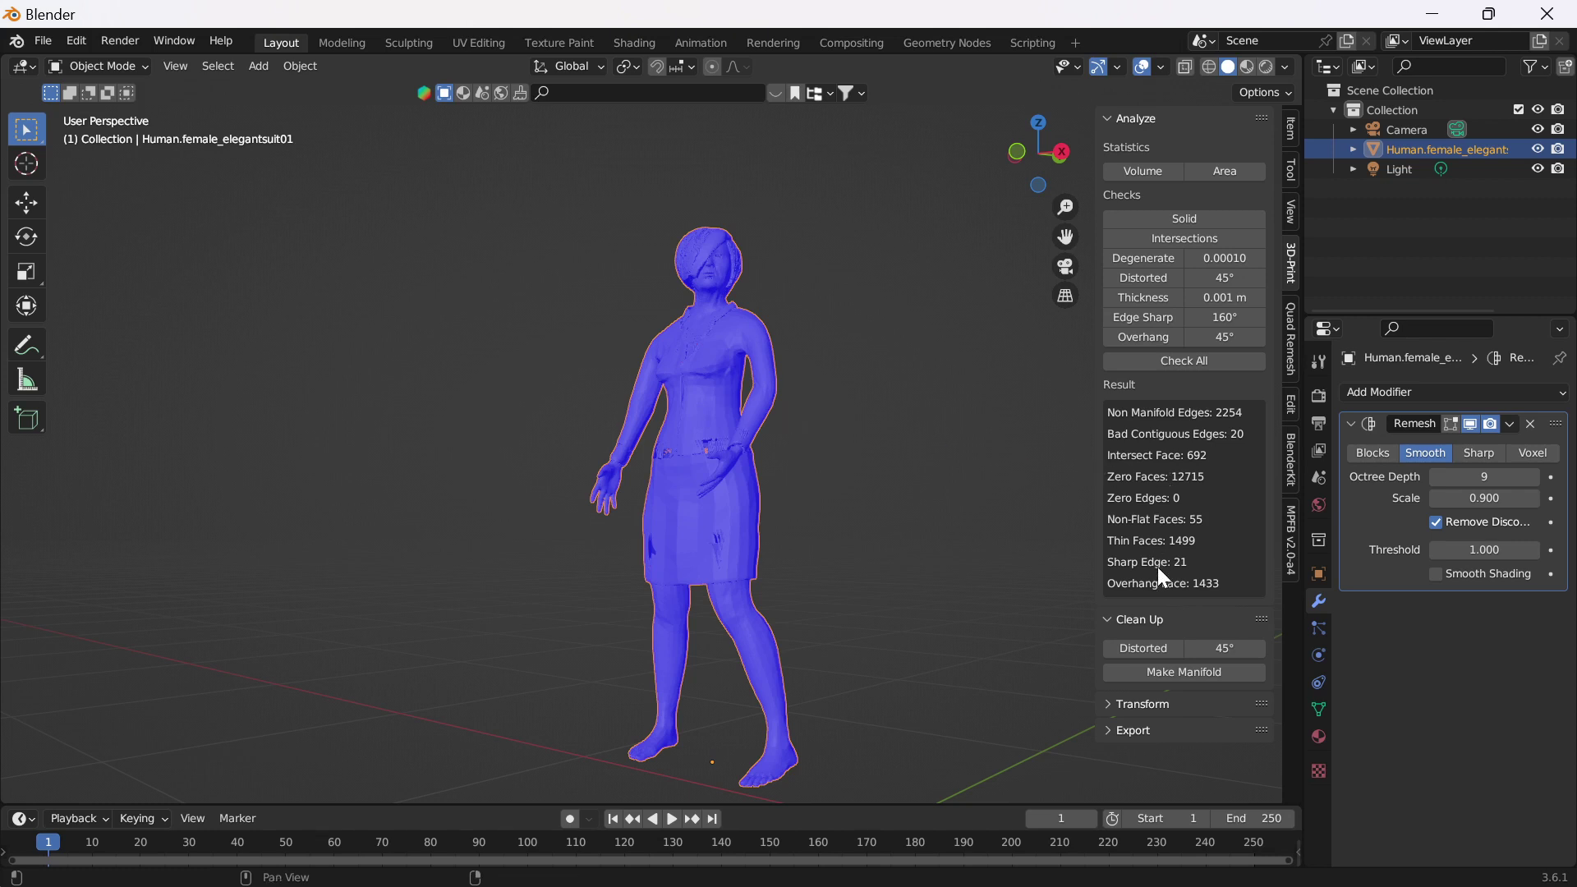
Step: Apply the Remesh modifier to the character
left_click(1511, 423)
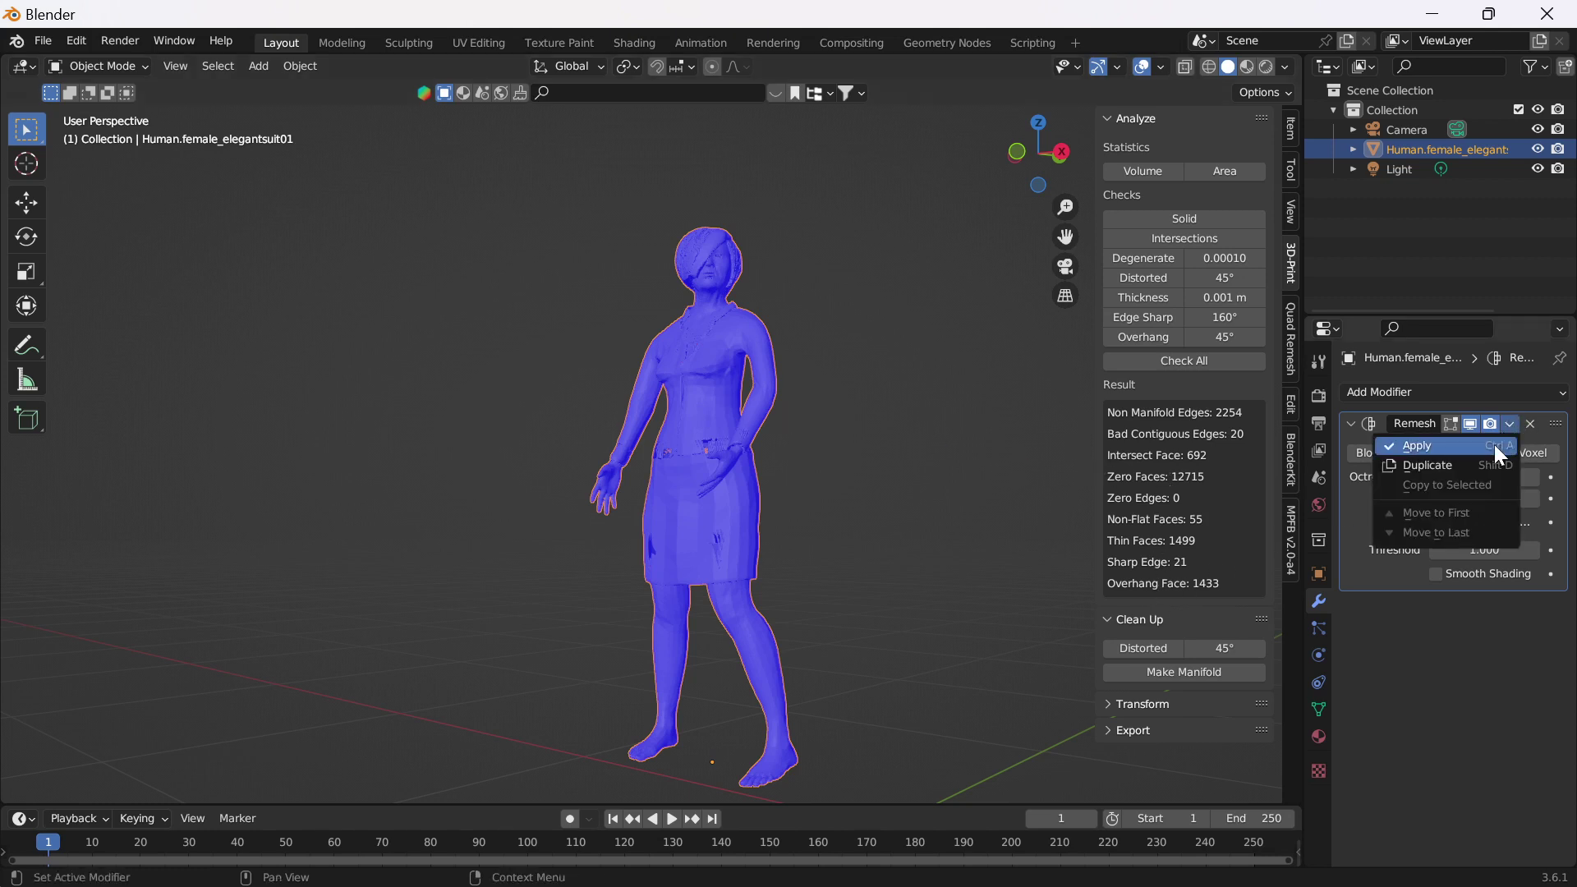
key("ctrl+a")
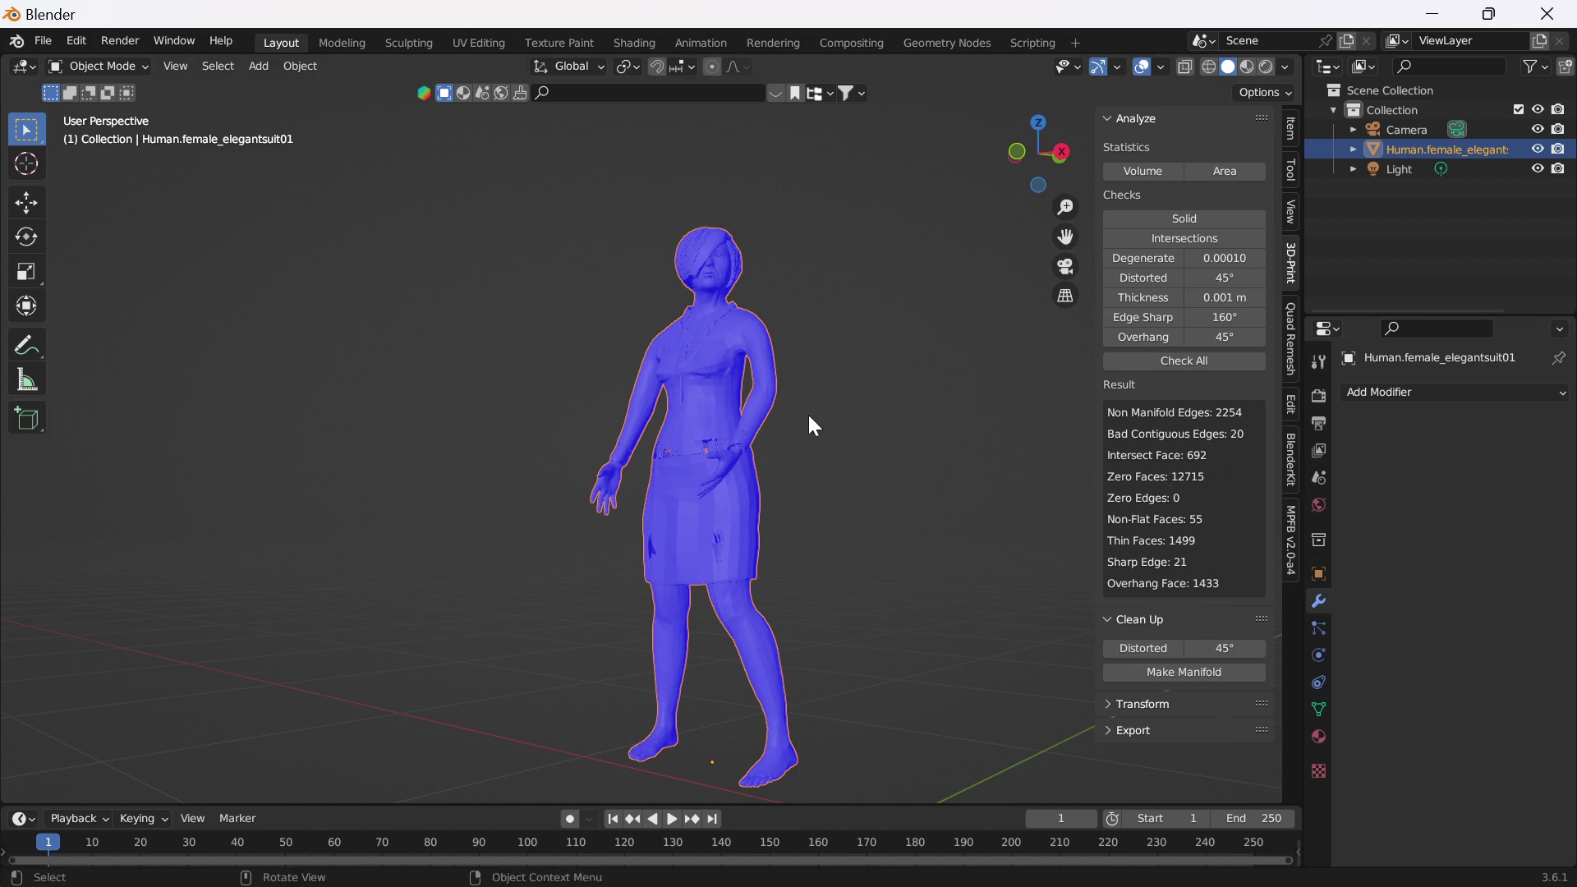
right_click(772, 450)
key("Escape")
Step: Inspect the back of the remeshed character and run the Make Manifold cleanup on its mesh
mouse_move(702, 472)
middle_mouse_down()
mouse_move(622, 405)
mouse_move(440, 419)
mouse_move(731, 484)
middle_mouse_up()
scroll(730, 484, "up", 3)
left_click(1141, 677)
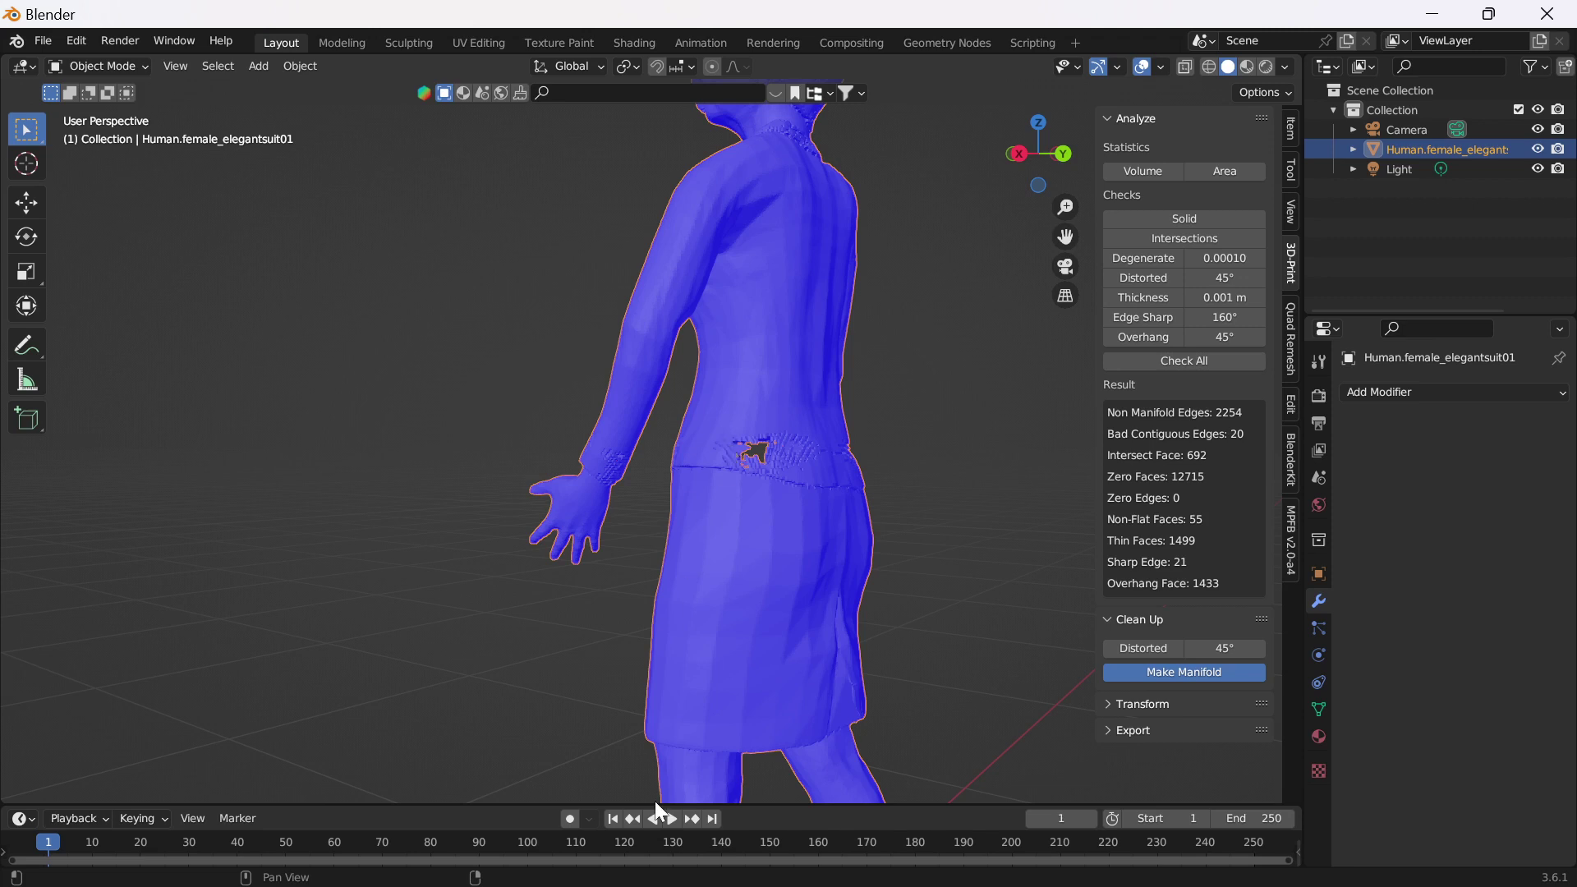
mouse_move(735, 858)
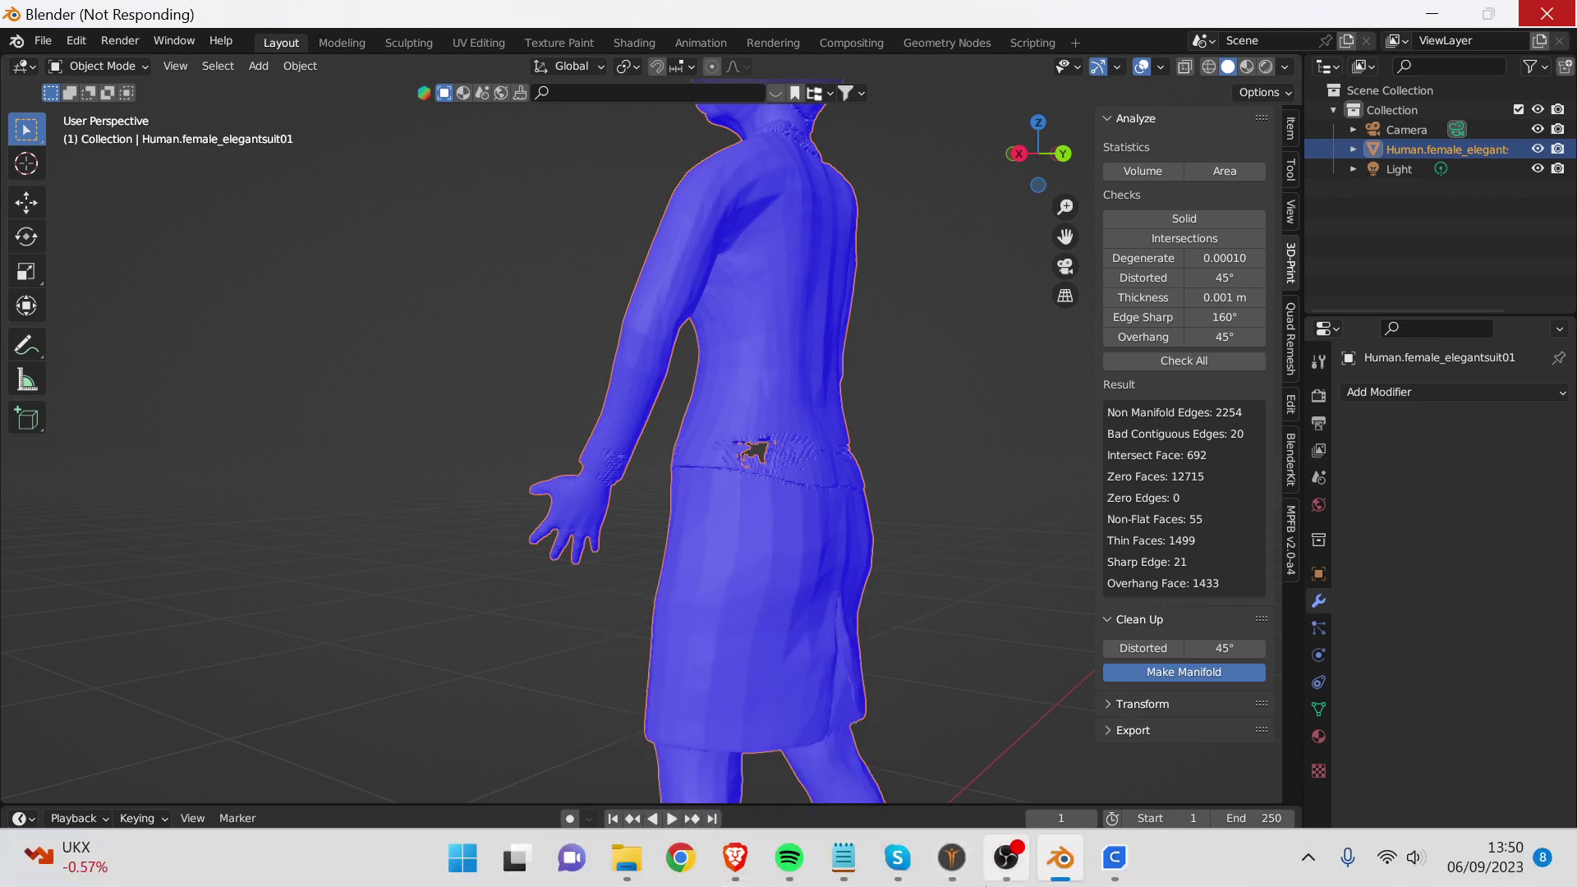
left_click(1006, 877)
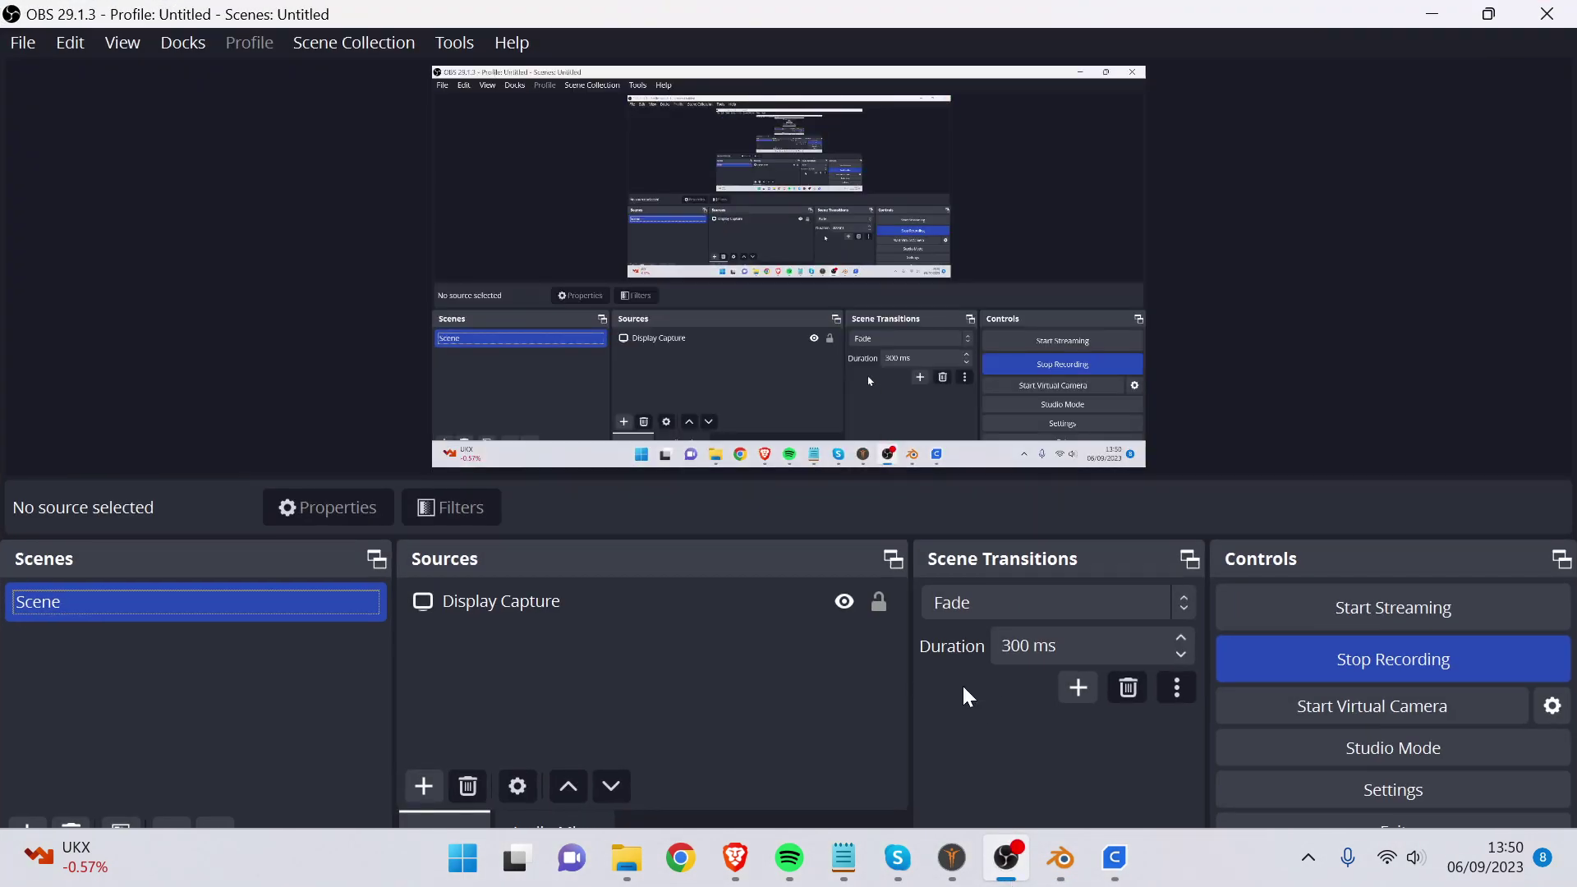